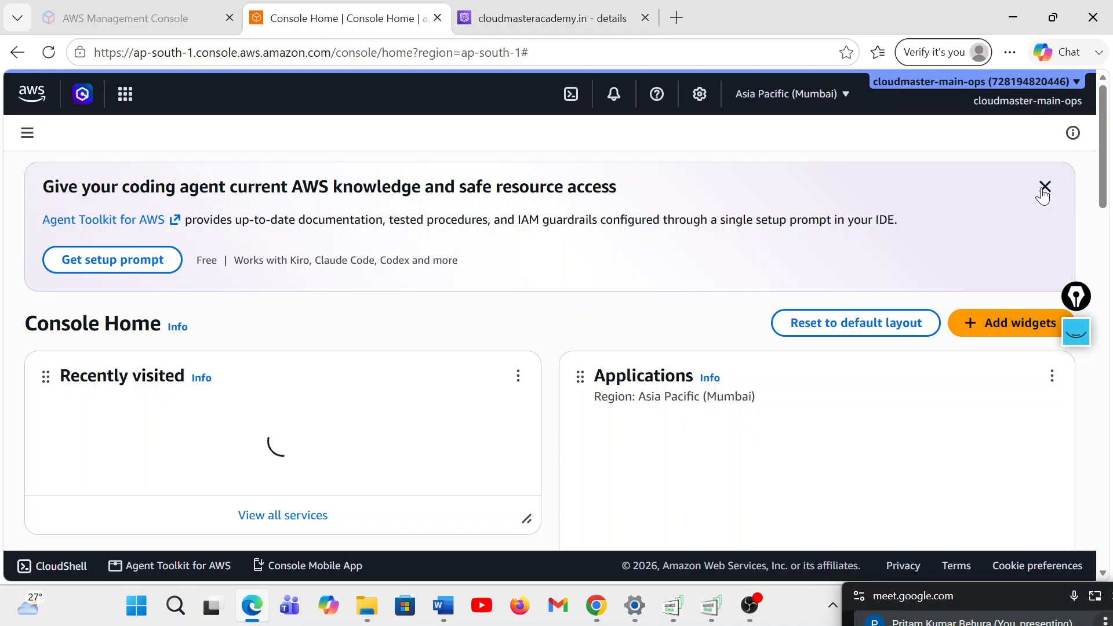
Terminate the two running EC2 instances r53-web-server1 and r53-web-server2 in the Mumbai region
{"action": "left_click", "coordinate": [1044, 187]}
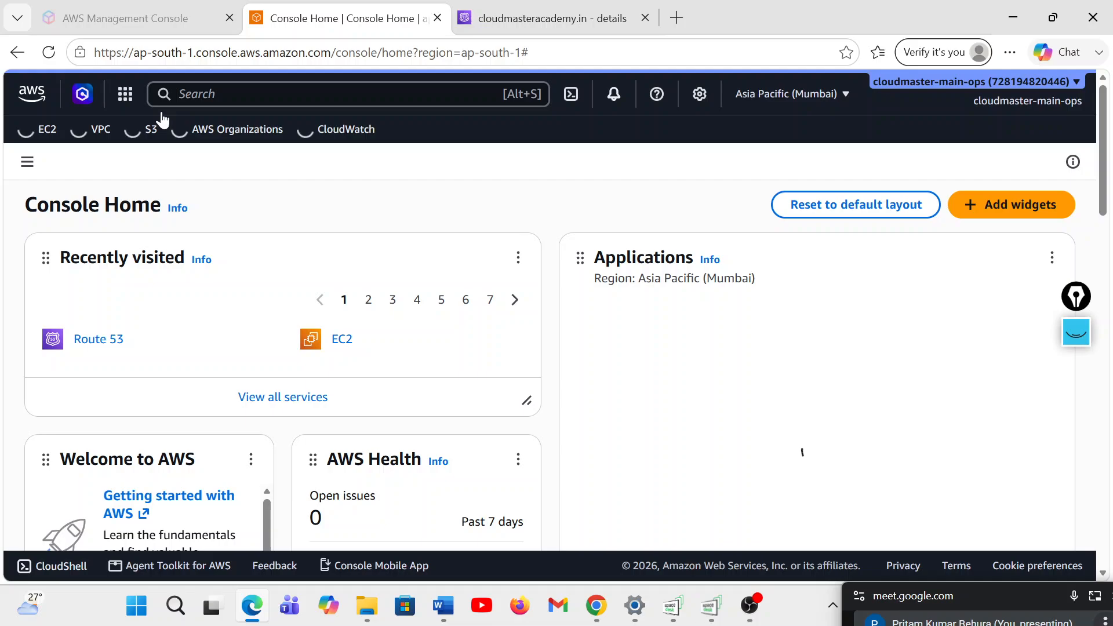
{"action": "left_click", "coordinate": [348, 347]}
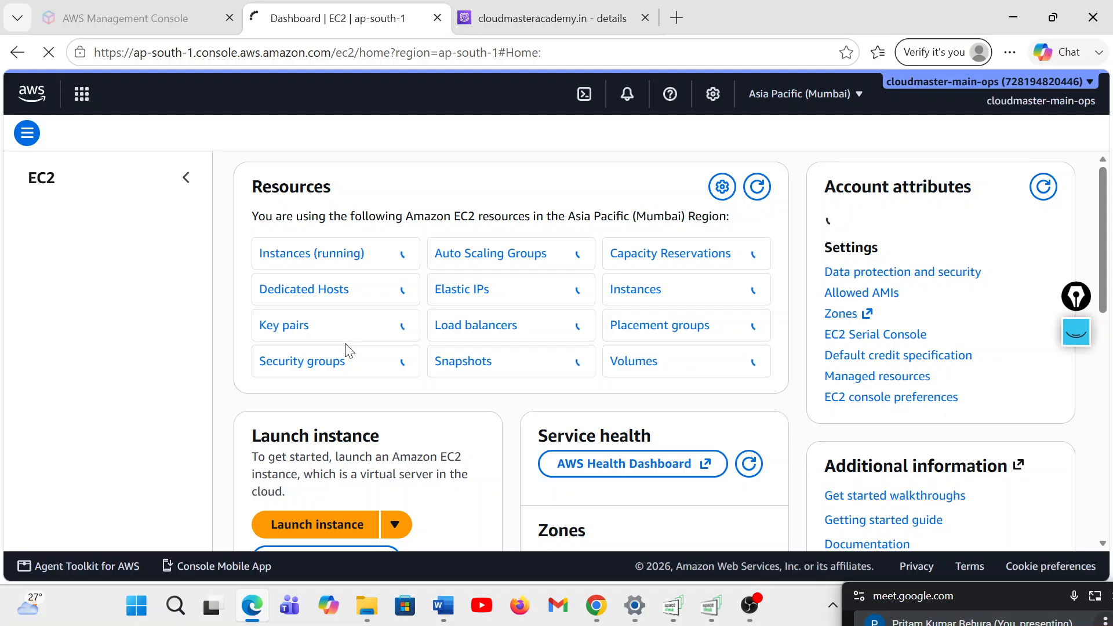
{"action": "left_click", "coordinate": [277, 258]}
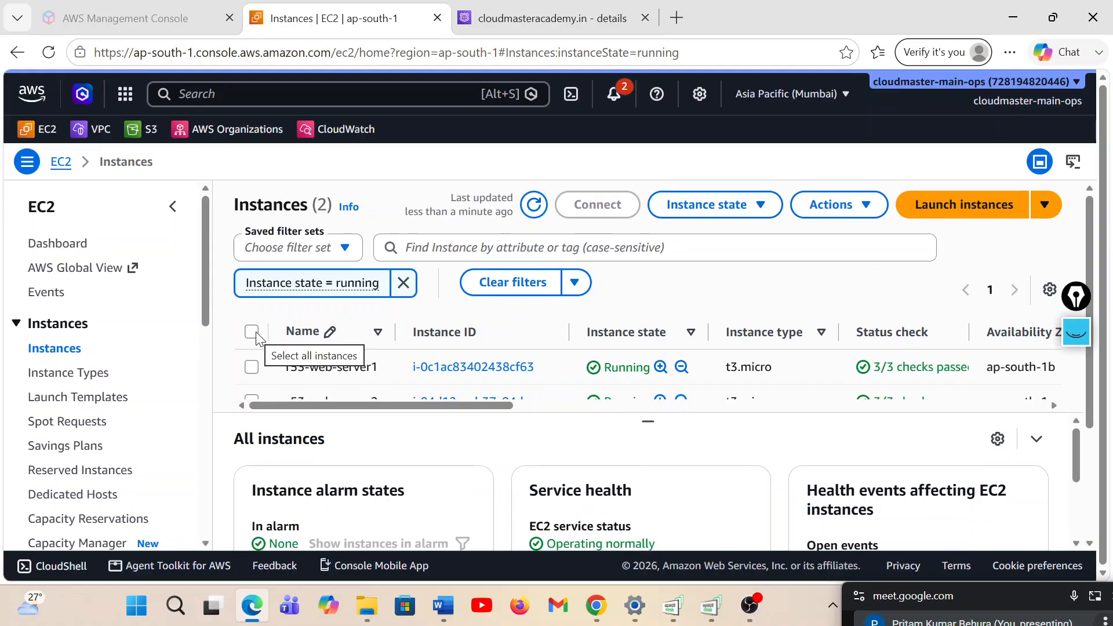
{"action": "left_click", "coordinate": [252, 333]}
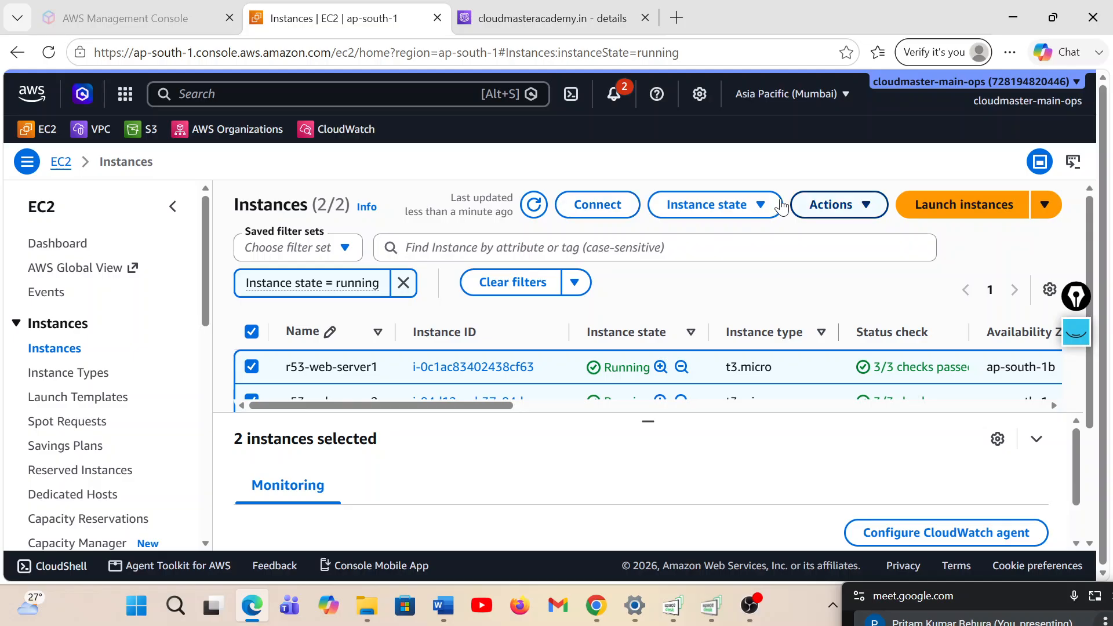
{"action": "left_click", "coordinate": [706, 204]}
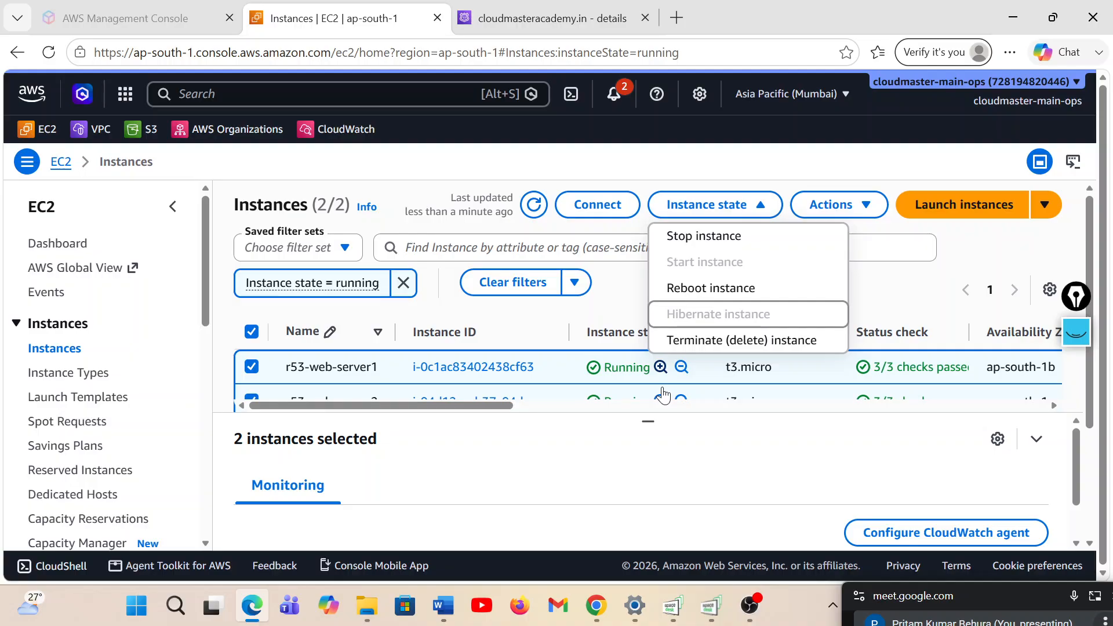
{"action": "left_click", "coordinate": [731, 340]}
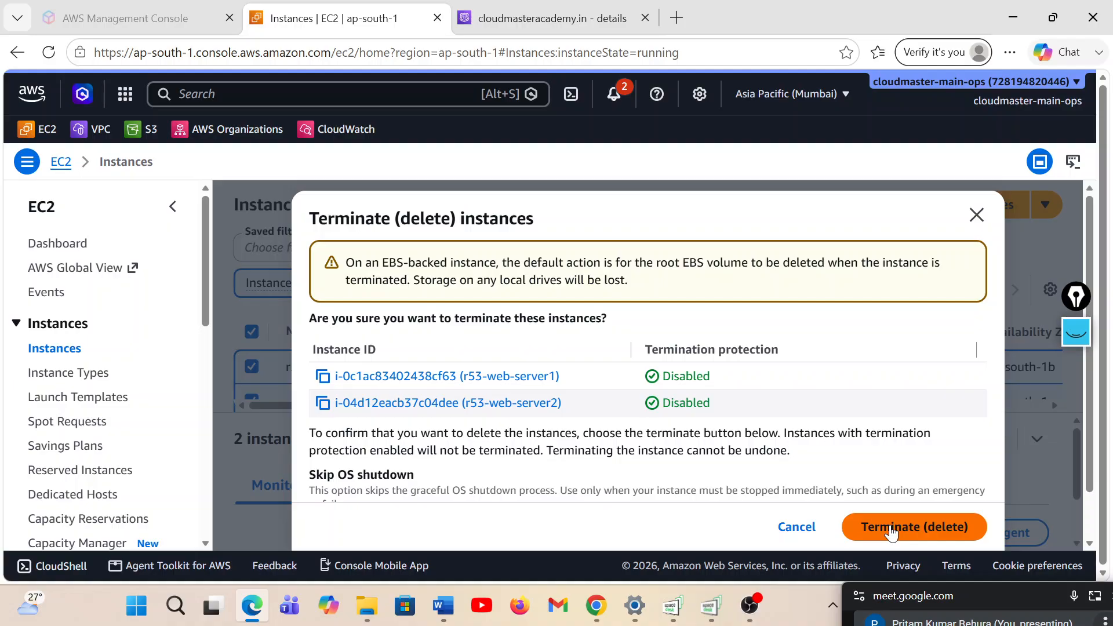
{"action": "left_click", "coordinate": [891, 528]}
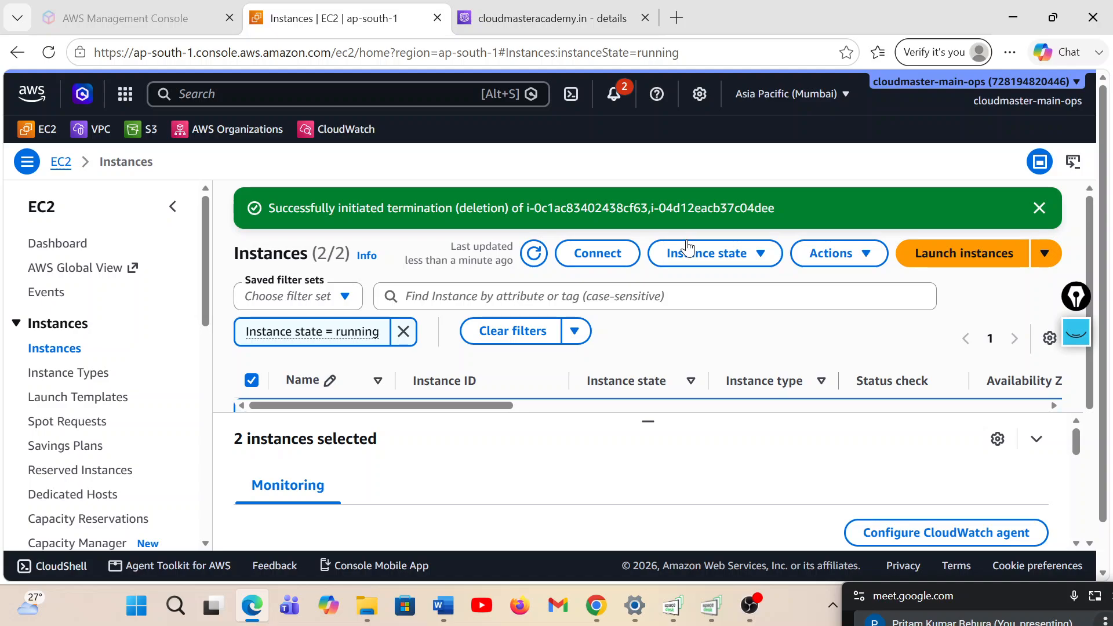
Open index_server1 from the weighted-routing-policy folder under AWS > R53 in Firefox and review the page's badge, server heading and footer text
{"action": "key", "text": "super+d"}
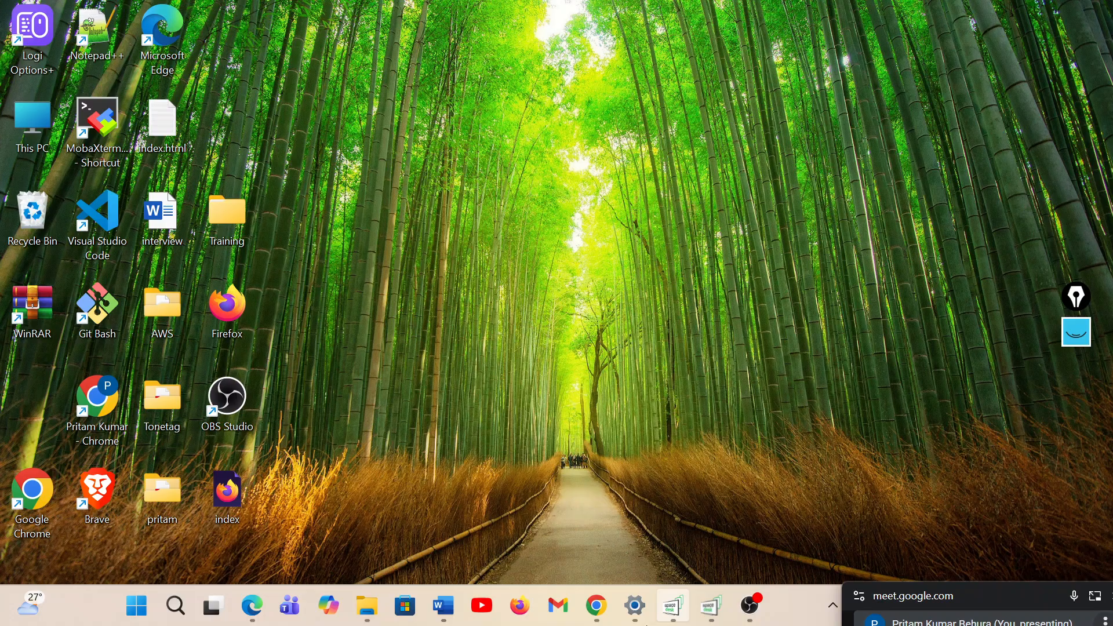
{"action": "key", "text": "super+e"}
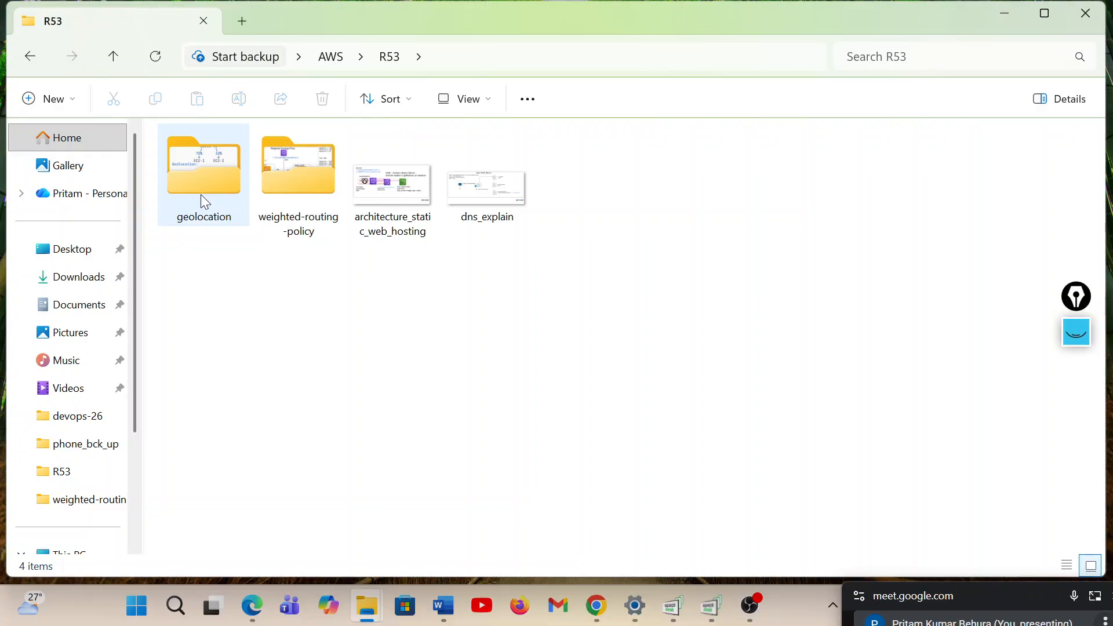
{"action": "left_click", "coordinate": [287, 189]}
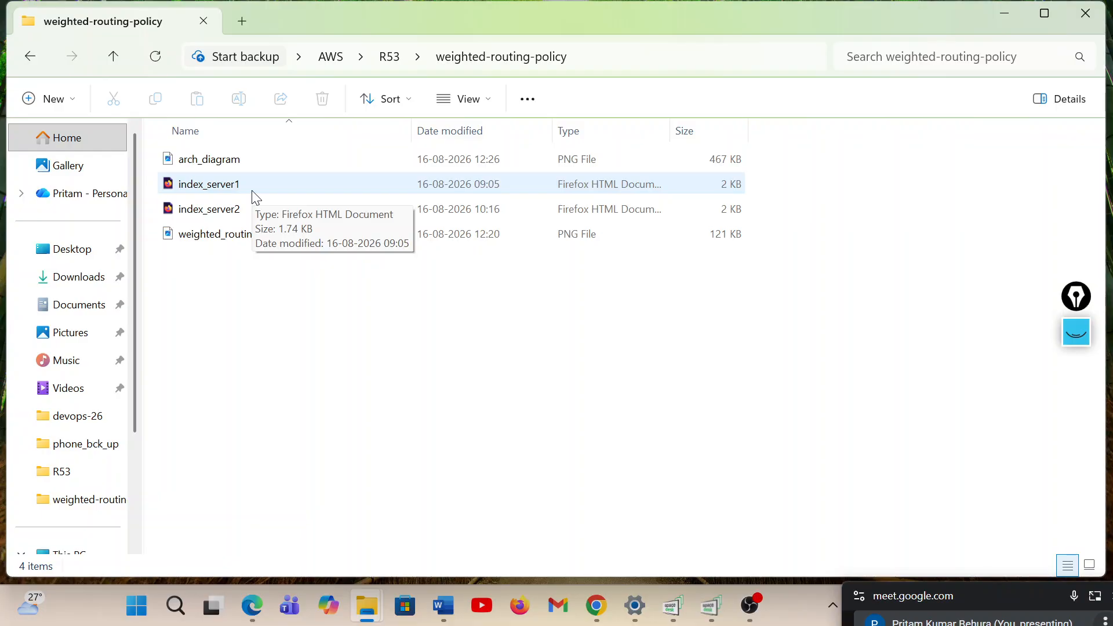
{"action": "double_click", "coordinate": [253, 192]}
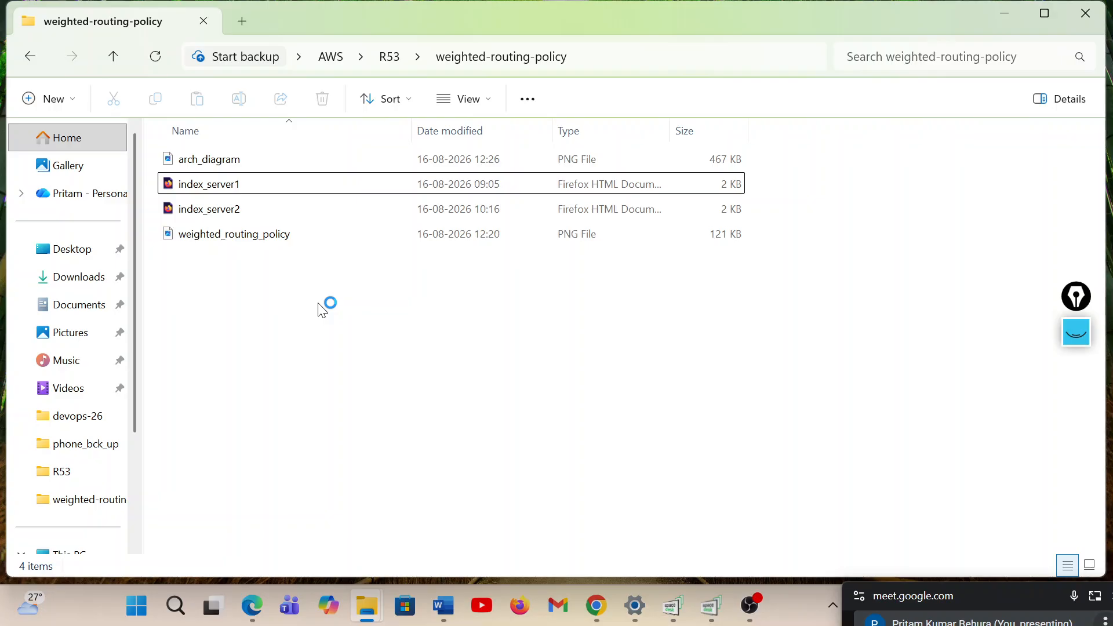
{"action": "left_click", "coordinate": [239, 191]}
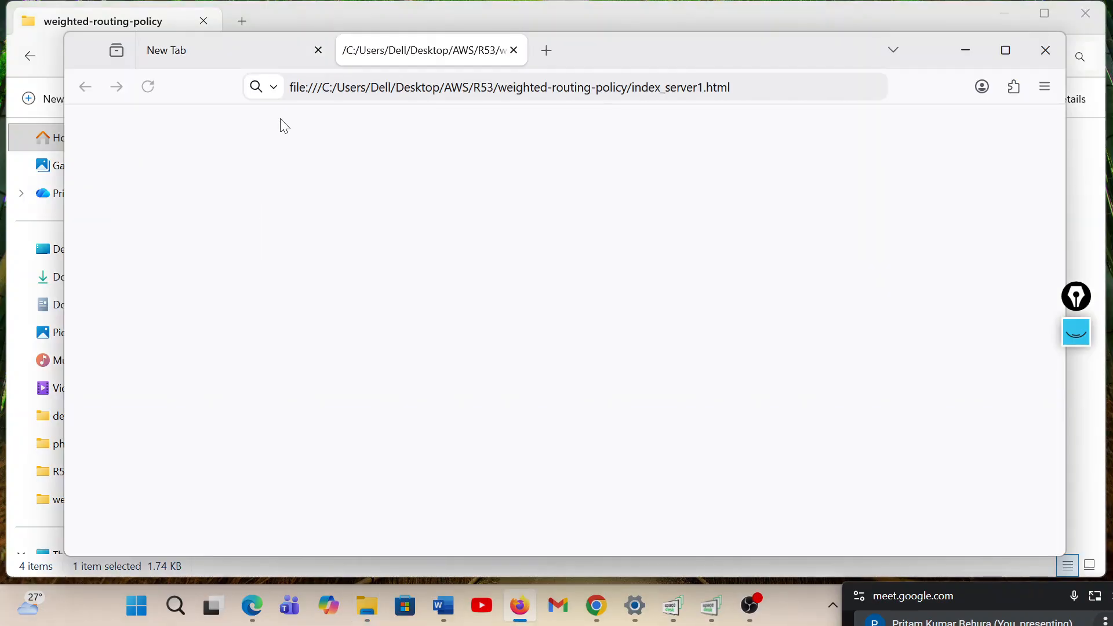
{"action": "left_click", "coordinate": [318, 52]}
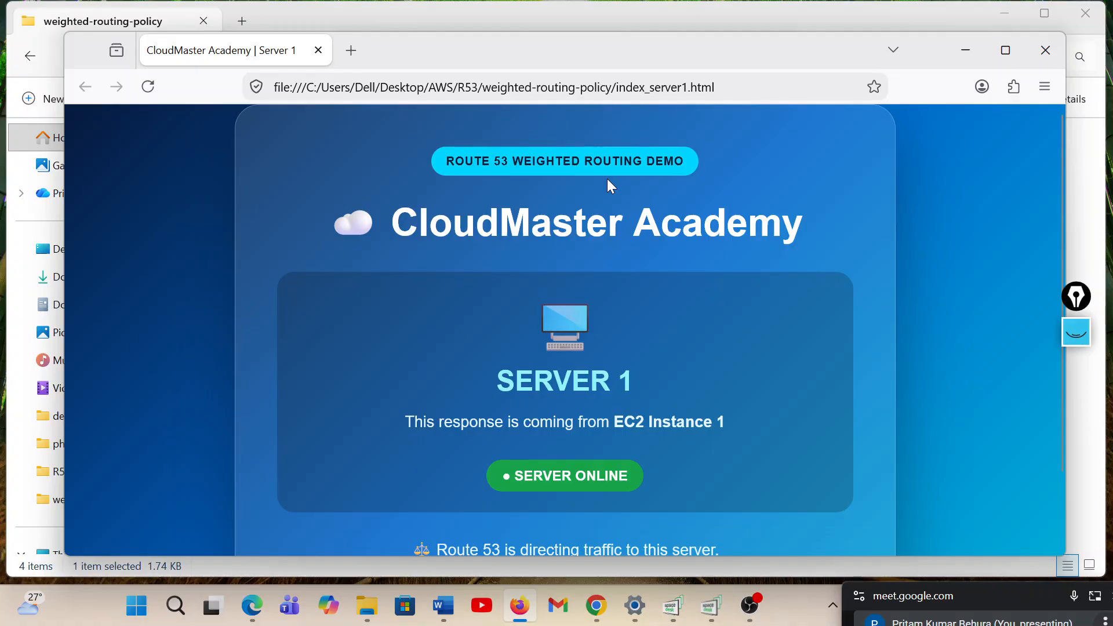
{"action": "double_click", "coordinate": [545, 161]}
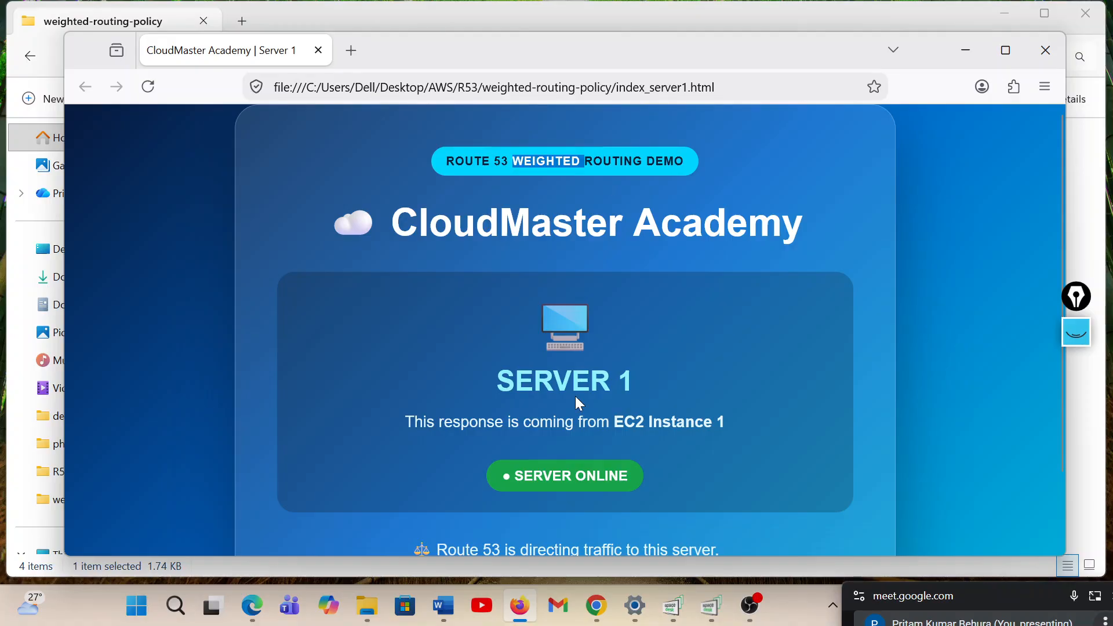
{"action": "double_click", "coordinate": [562, 381]}
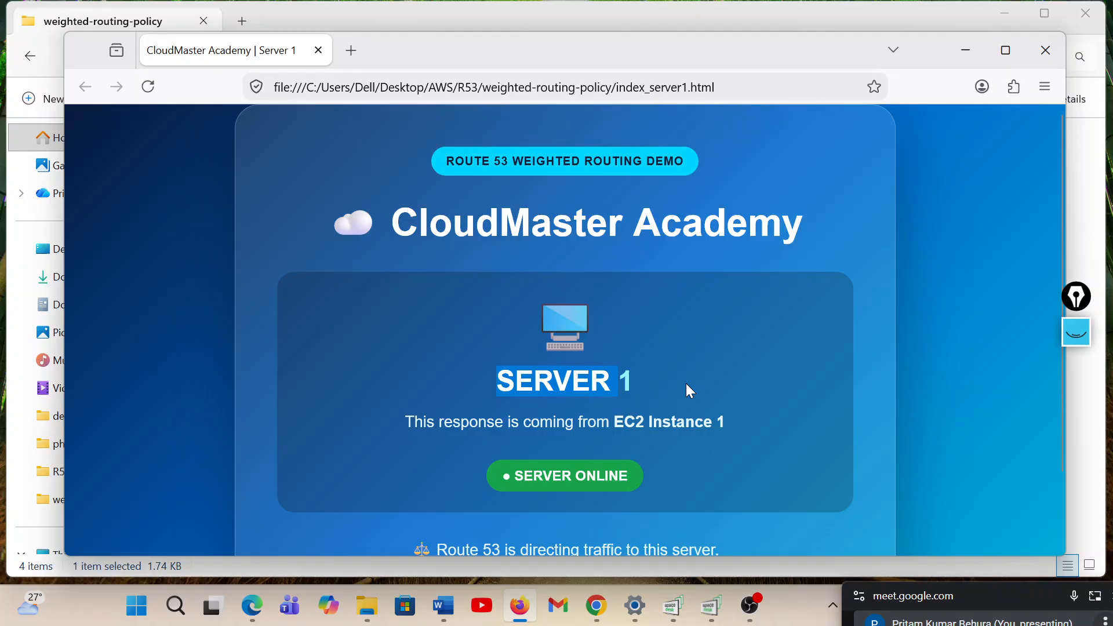
{"action": "scroll", "coordinate": [629, 472], "scroll_direction": "down", "scroll_amount": 2}
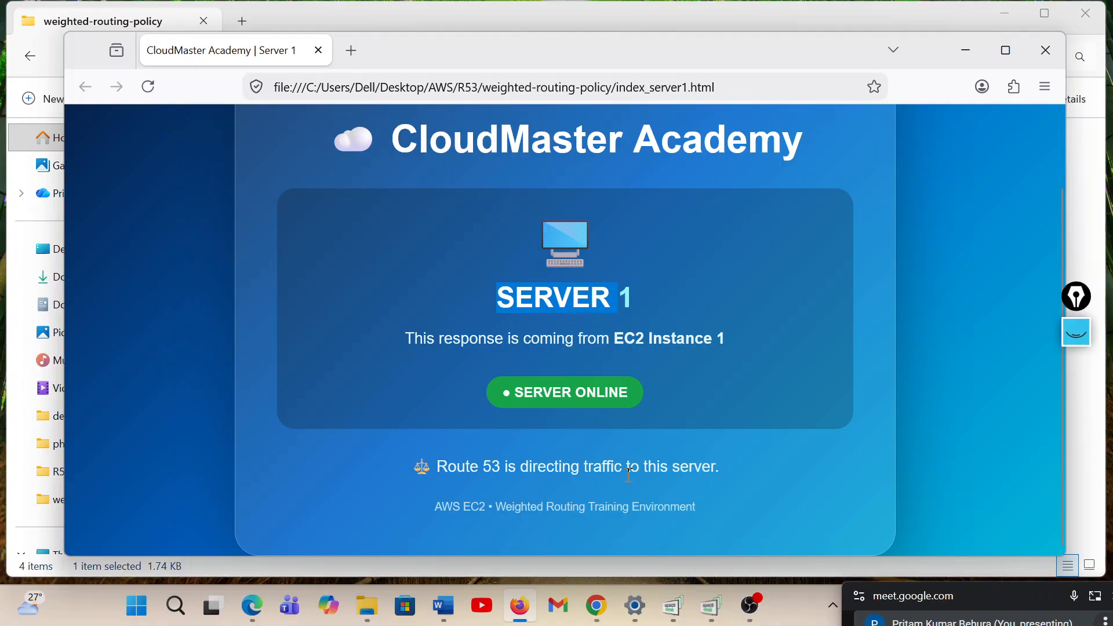
{"action": "scroll", "coordinate": [629, 472], "scroll_direction": "up", "scroll_amount": 2}
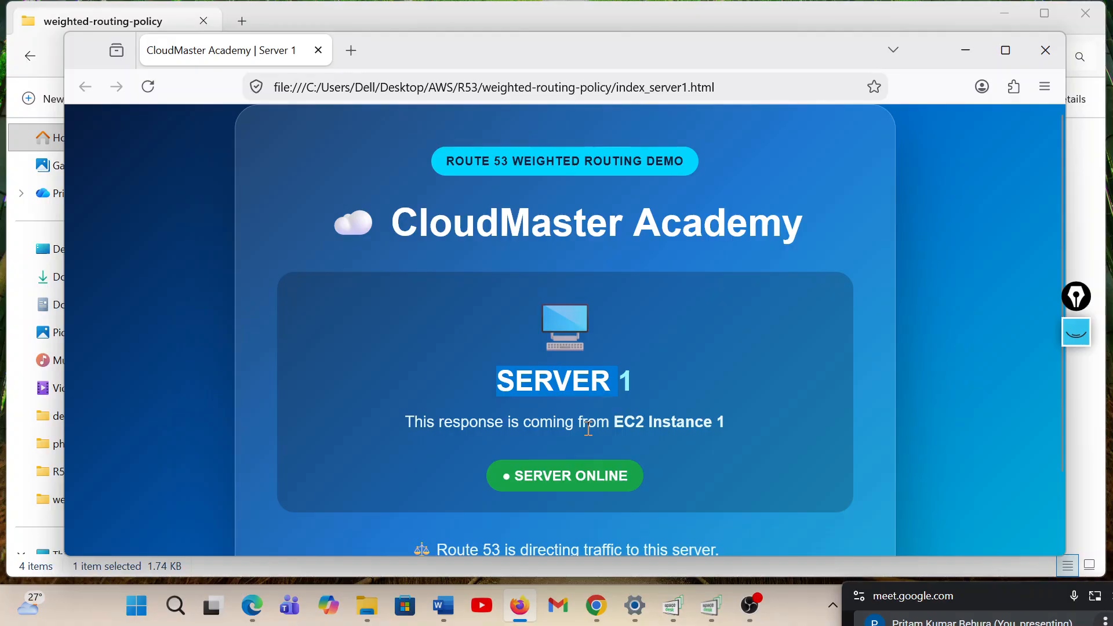
{"action": "scroll", "coordinate": [589, 429], "scroll_direction": "down", "scroll_amount": 2}
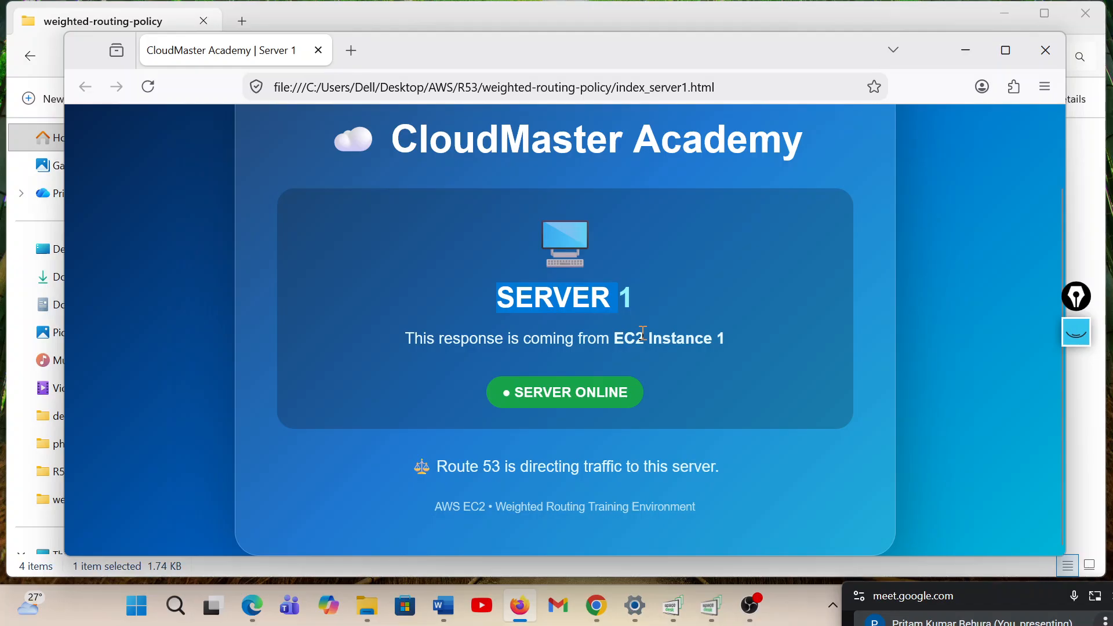
{"action": "scroll", "coordinate": [517, 418], "scroll_direction": "up", "scroll_amount": 2}
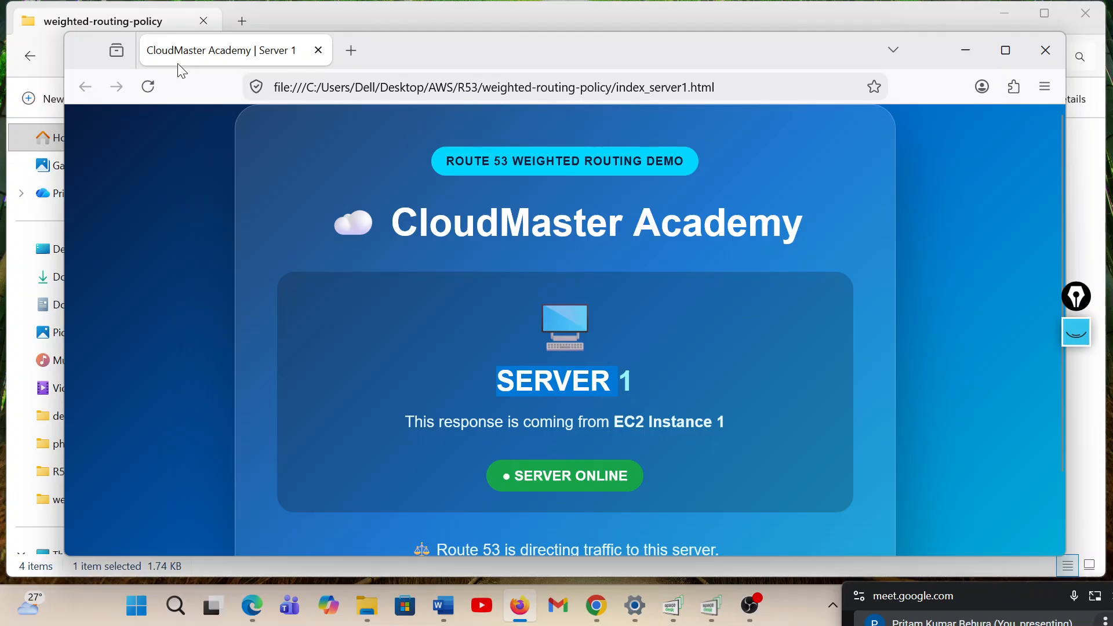
Copy the index_server1 file from the weighted-routing-policy folder into the geolocation folder under R53
{"action": "key", "text": "alt+Tab"}
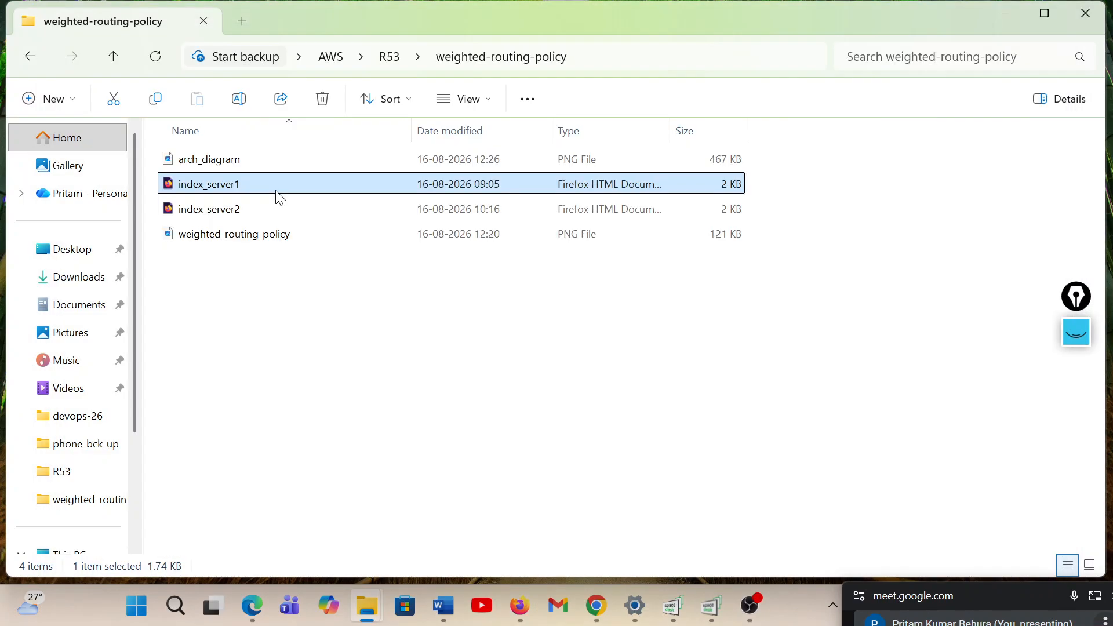
{"action": "right_click", "coordinate": [278, 197]}
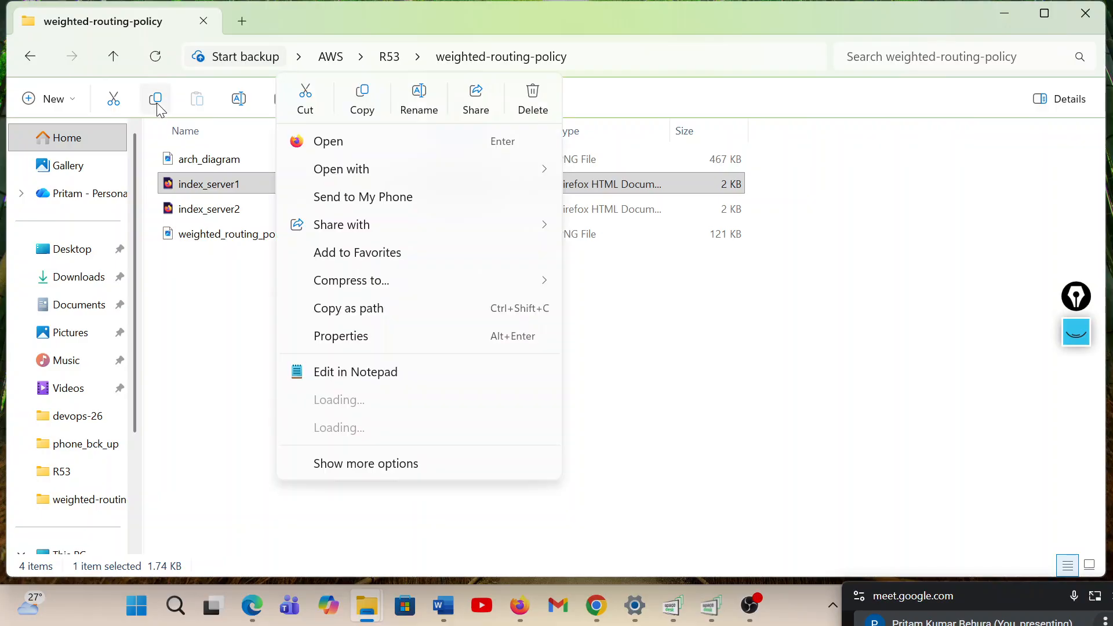
{"action": "left_click", "coordinate": [139, 64]}
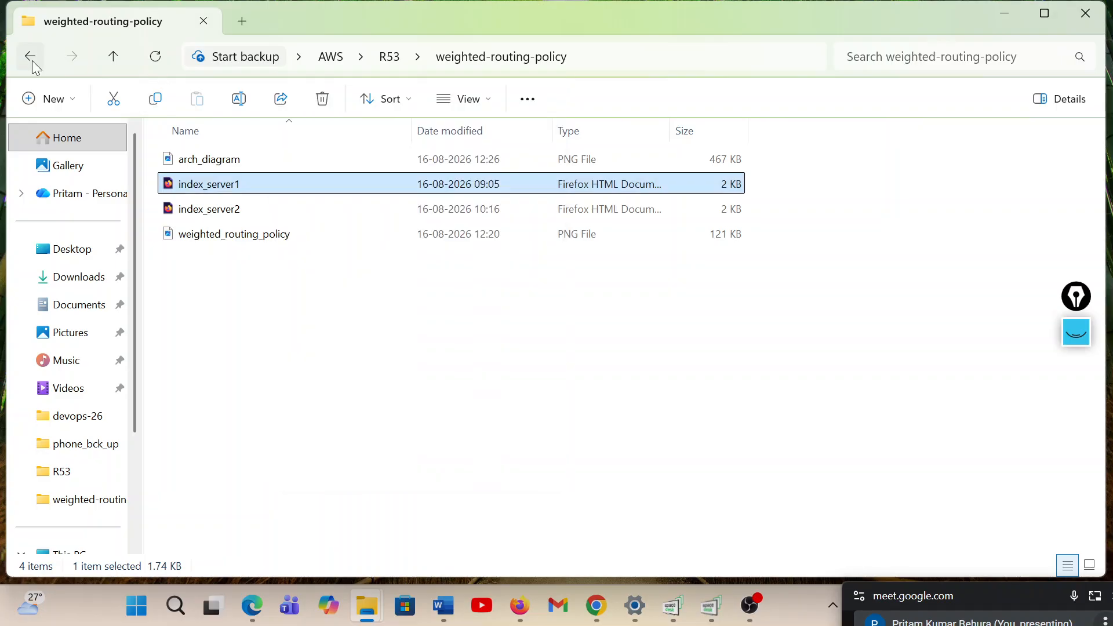
{"action": "left_click", "coordinate": [33, 61]}
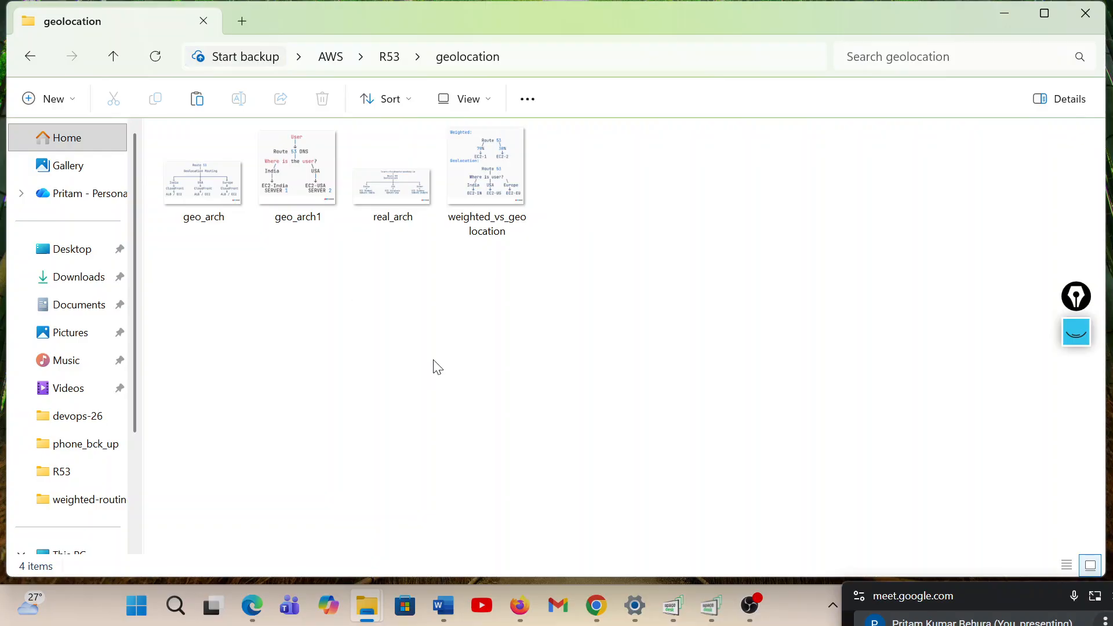
{"action": "key", "text": "ctrl+v"}
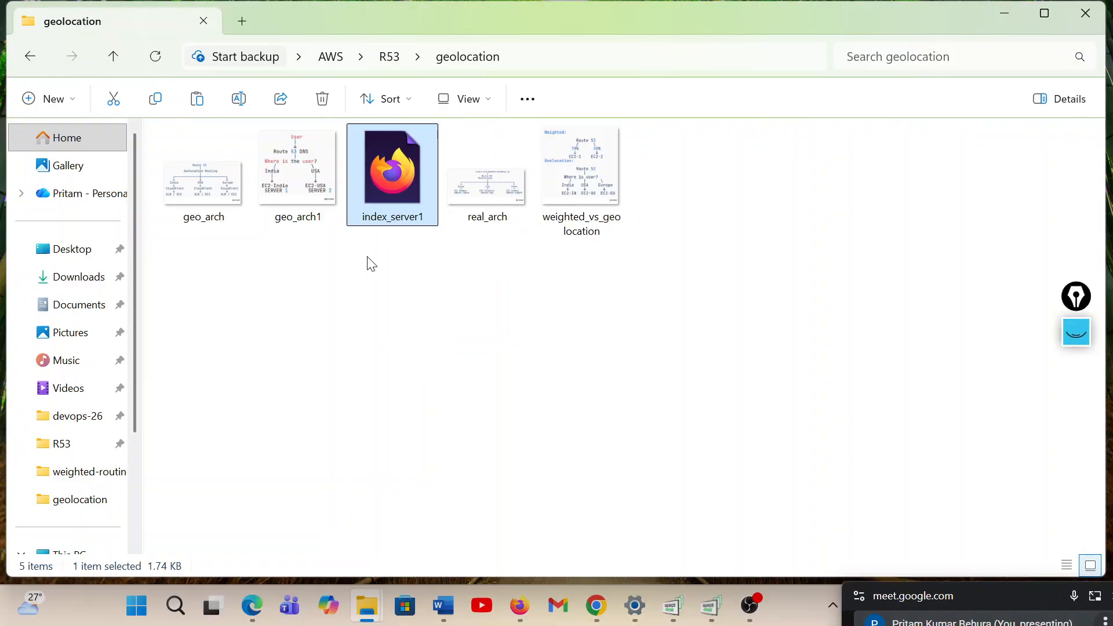
Rename the index_server1 copy in the geolocation folder as index
{"action": "right_click", "coordinate": [388, 225]}
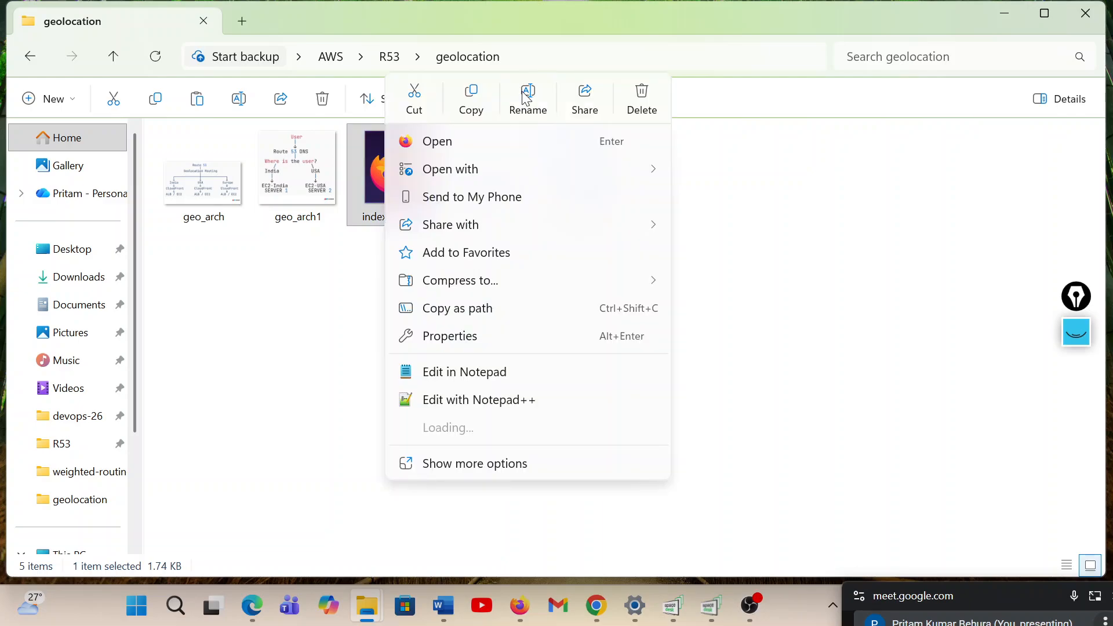
{"action": "key", "text": "Escape"}
{"action": "key", "text": "F2"}
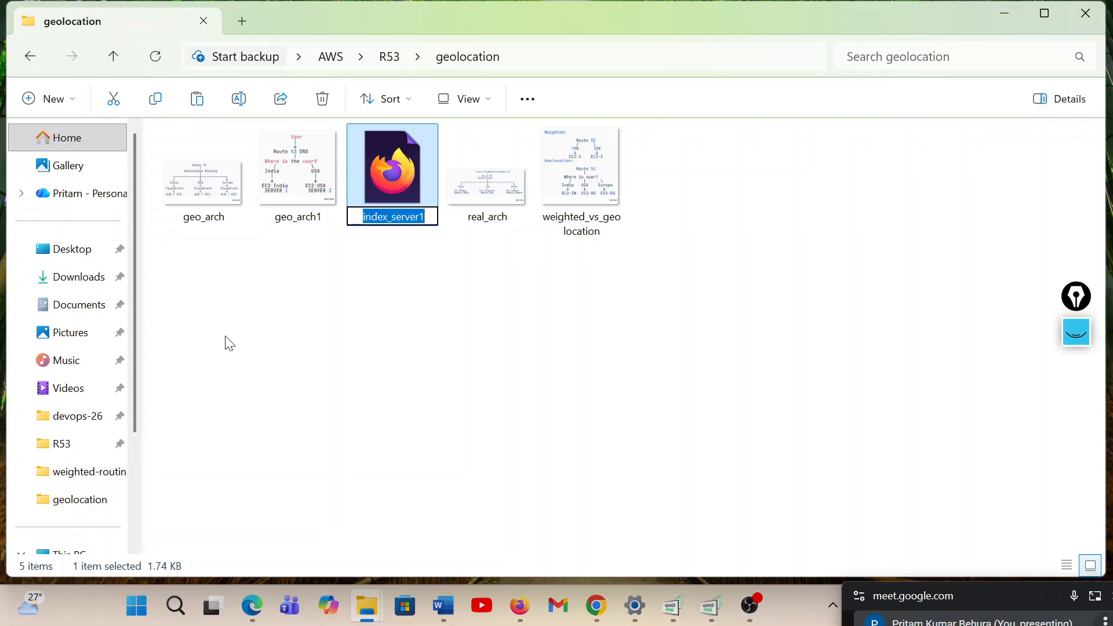
{"action": "key", "text": "End"}
{"action": "key", "text": "BackSpace"}
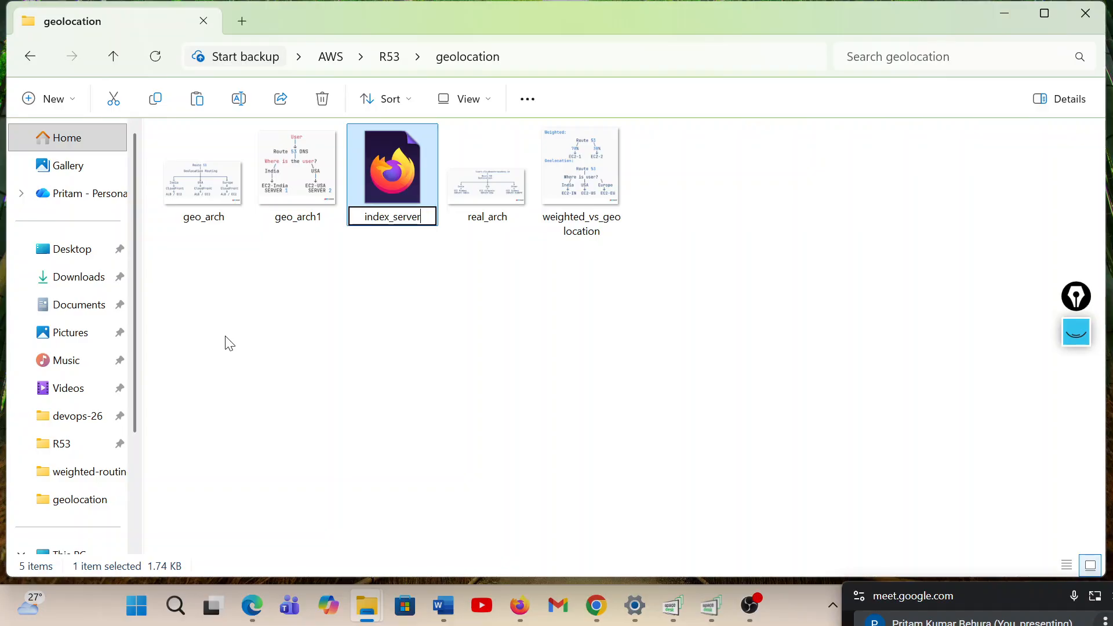
{"action": "key", "text": "BackSpace"}
{"action": "key", "text": "BackSpace"}
{"action": "key", "text": "BackSpace"}
{"action": "key", "text": "BackSpace"}
{"action": "key", "text": "BackSpace"}
{"action": "key", "text": "BackSpace"}
{"action": "key", "text": "BackSpace"}
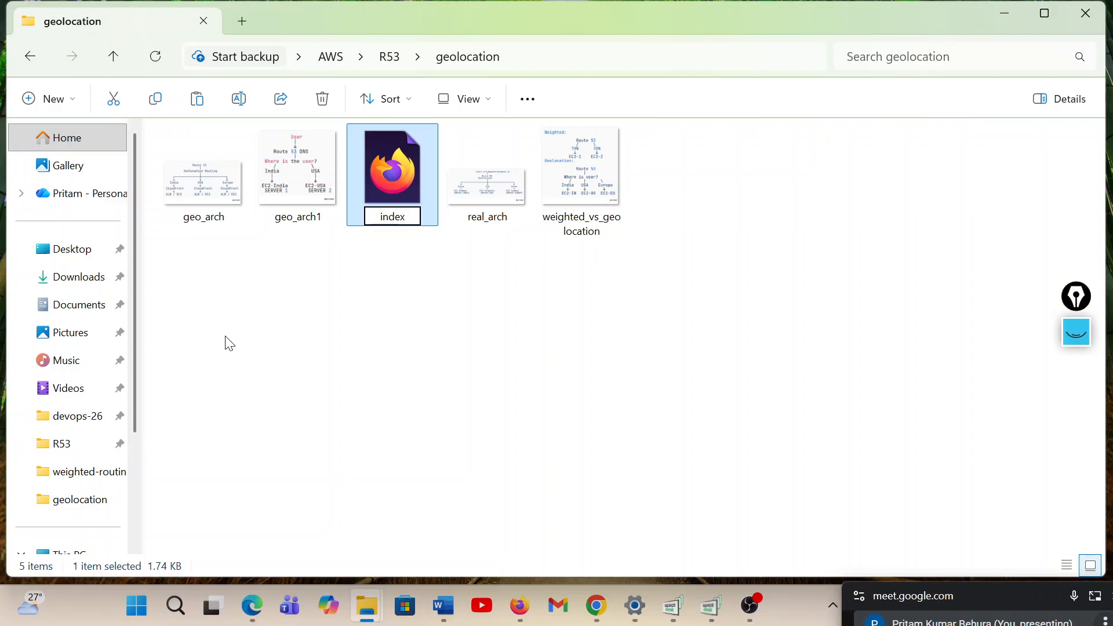
{"action": "left_click", "coordinate": [399, 169]}
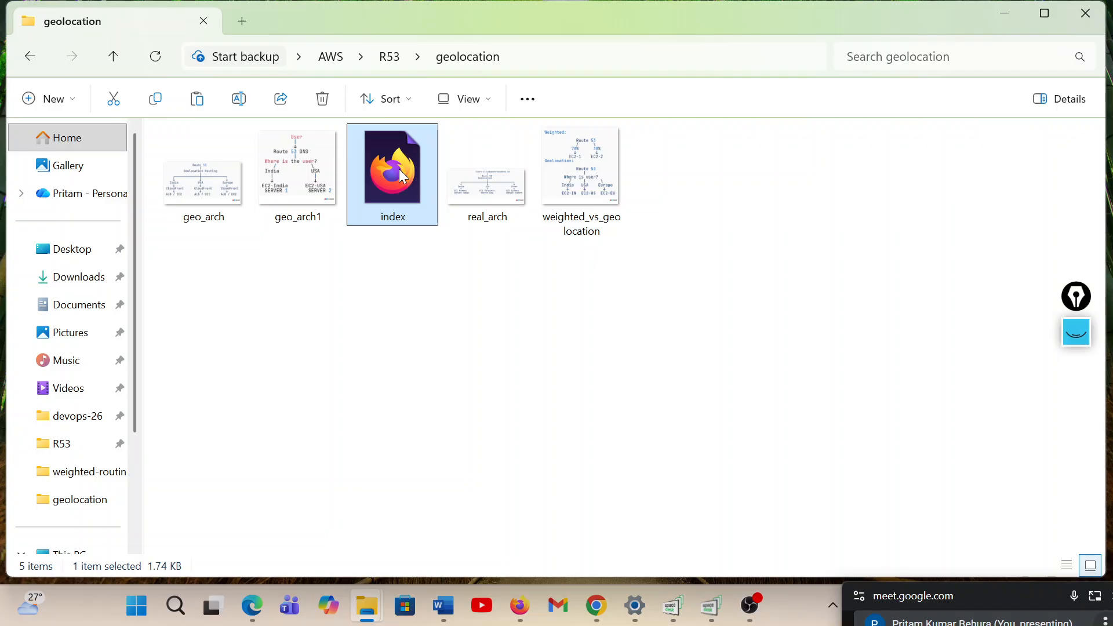
Open the geolocation folder's index file in VS Code and replace the word WEIGHTED in the badge text with Geolocation
{"action": "right_click", "coordinate": [398, 203]}
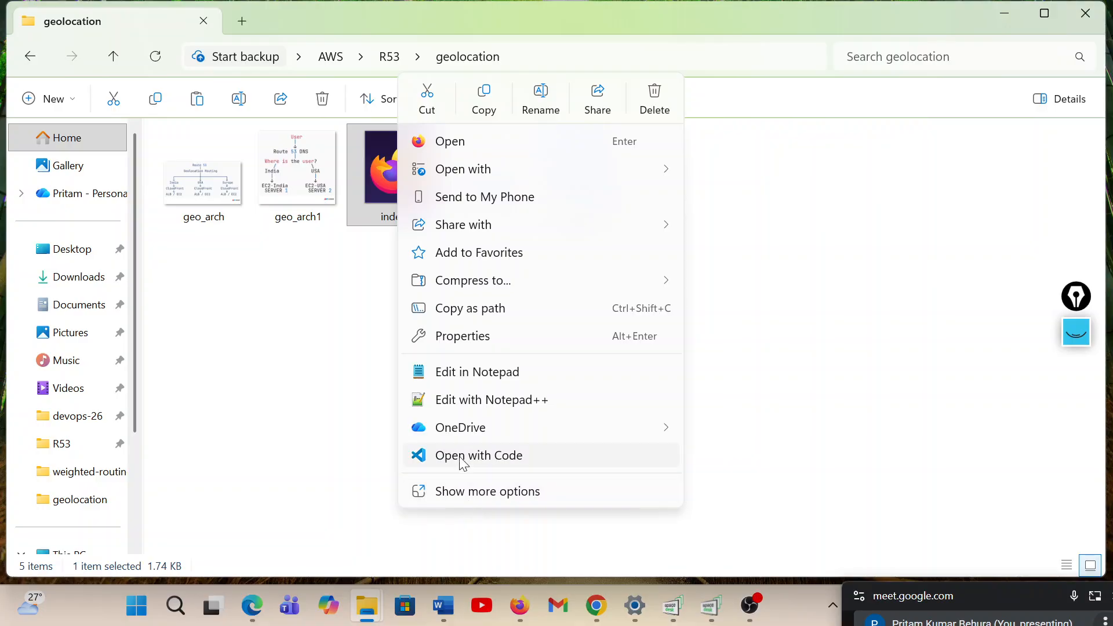
{"action": "left_click", "coordinate": [463, 456]}
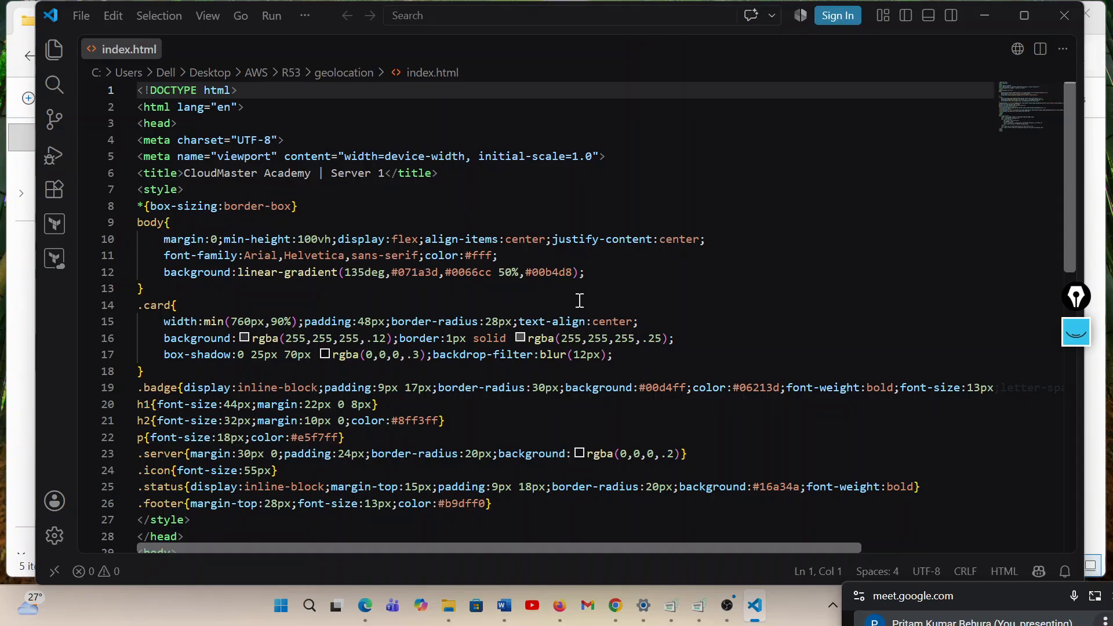
{"action": "scroll", "coordinate": [580, 301], "scroll_direction": "down", "scroll_amount": 1}
{"action": "scroll", "coordinate": [580, 300], "scroll_direction": "down", "scroll_amount": 3}
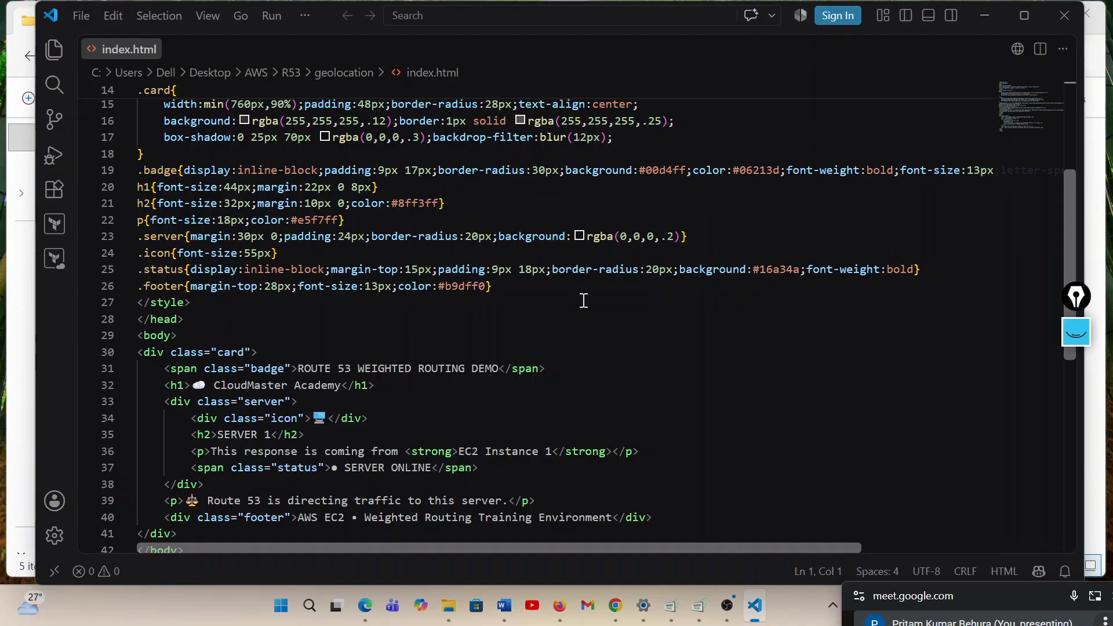
{"action": "double_click", "coordinate": [378, 366]}
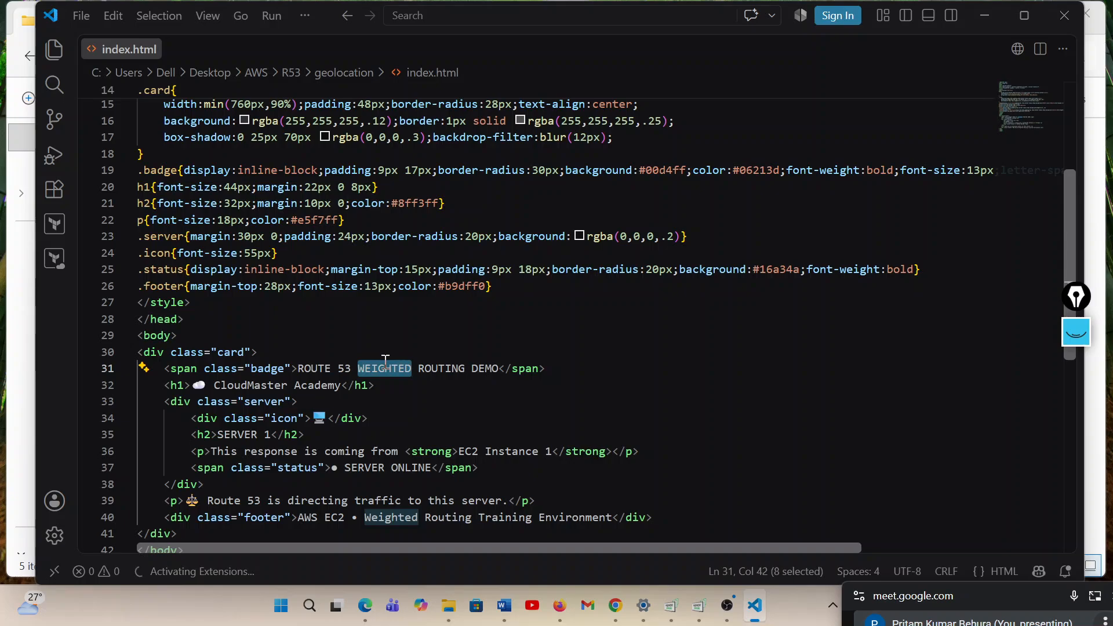
{"action": "type", "text": "Geolo"}
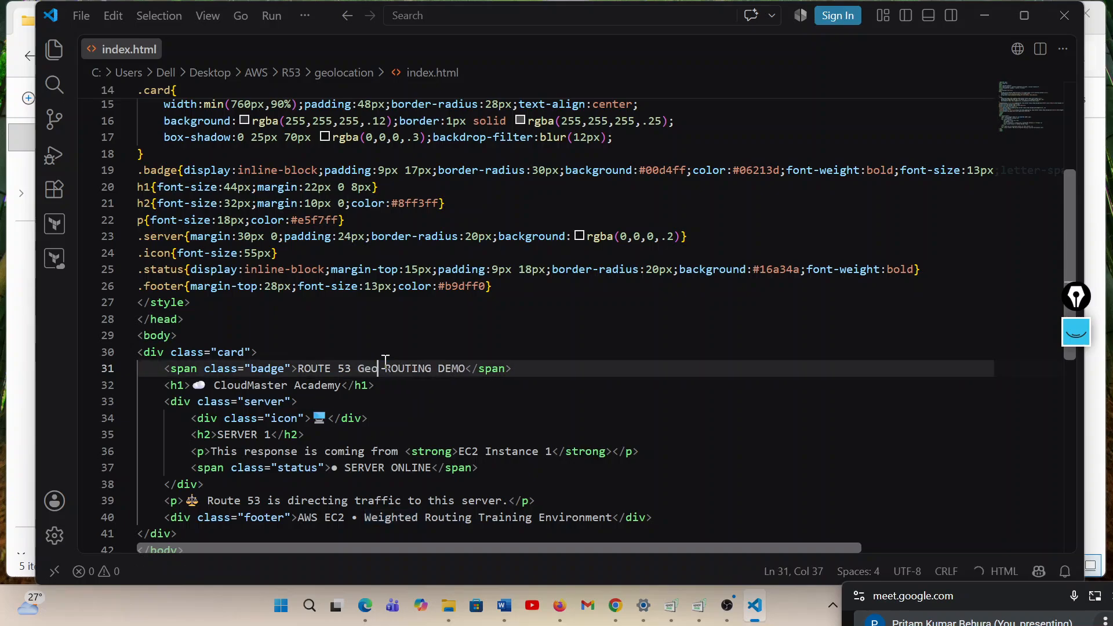
{"action": "type", "text": "cation"}
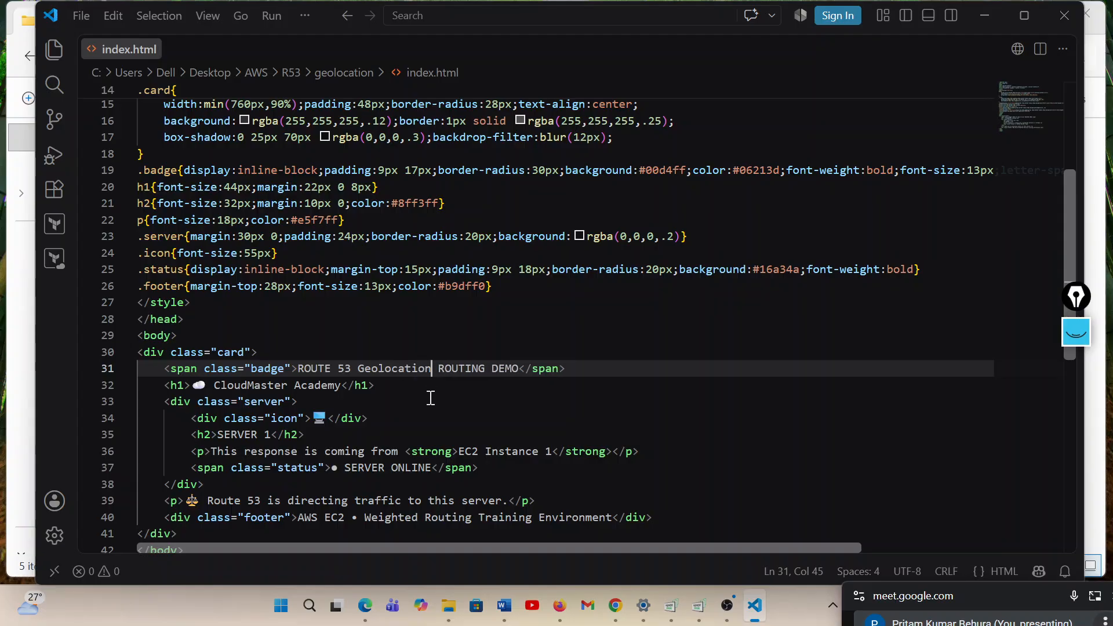
Change the word Geolocation in the badge text to uppercase GEOLOCATION, matching the rest of the badge
{"action": "key", "text": "BackSpace"}
{"action": "key", "text": "BackSpace"}
{"action": "key", "text": "BackSpace"}
{"action": "key", "text": "BackSpace"}
{"action": "key", "text": "BackSpace"}
{"action": "key", "text": "BackSpace"}
{"action": "key", "text": "BackSpace"}
{"action": "key", "text": "BackSpace"}
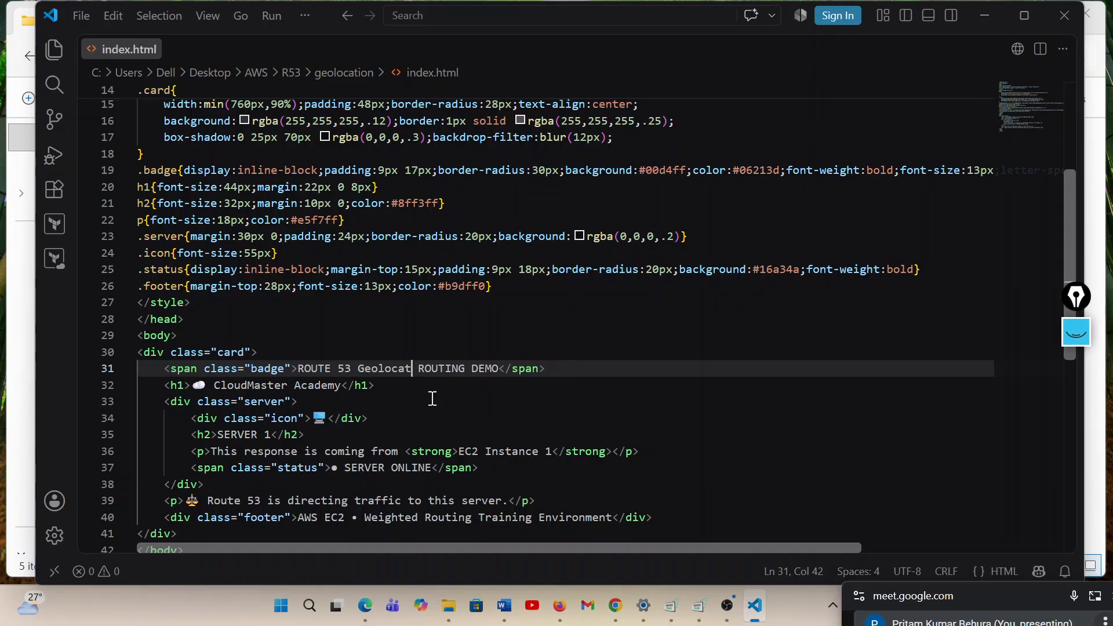
{"action": "key", "text": "BackSpace"}
{"action": "key", "text": "BackSpace"}
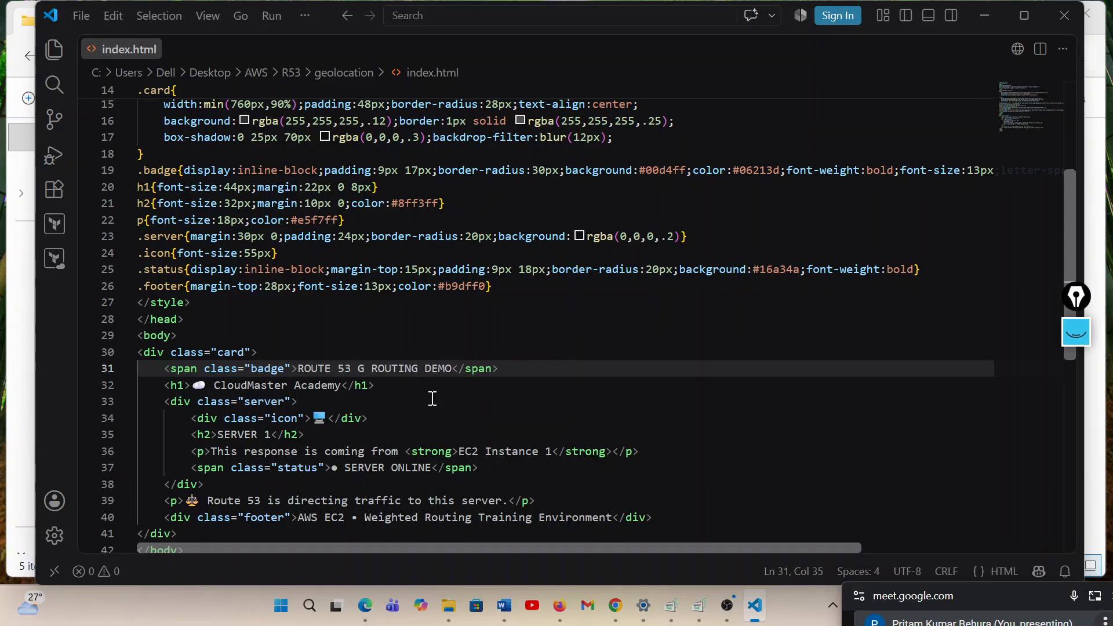
{"action": "type", "text": "EOLOC"}
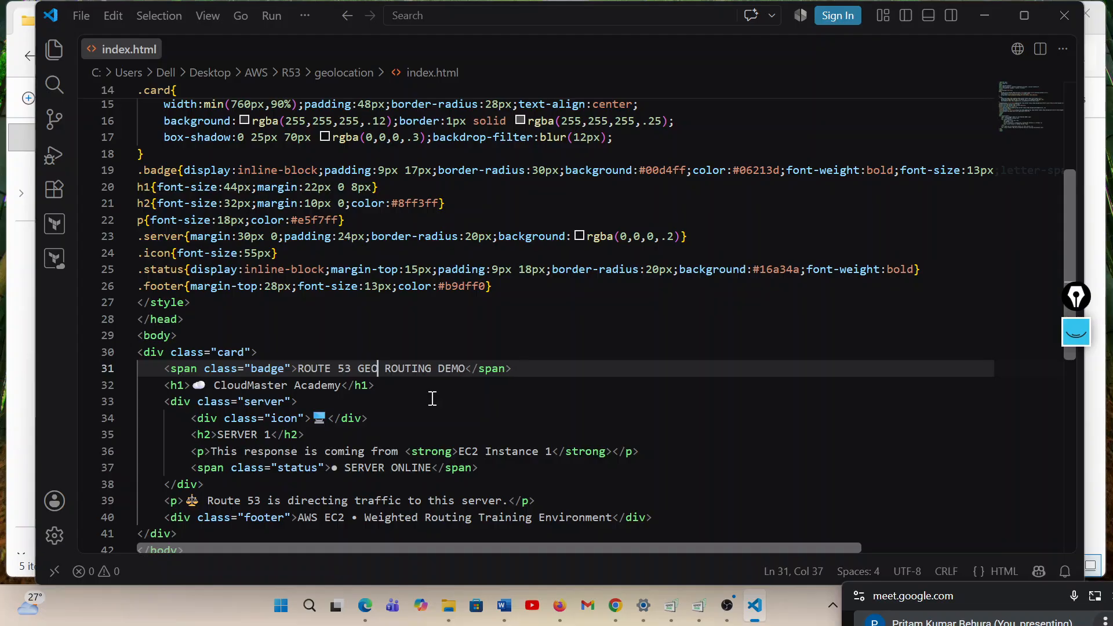
{"action": "type", "text": "ATION"}
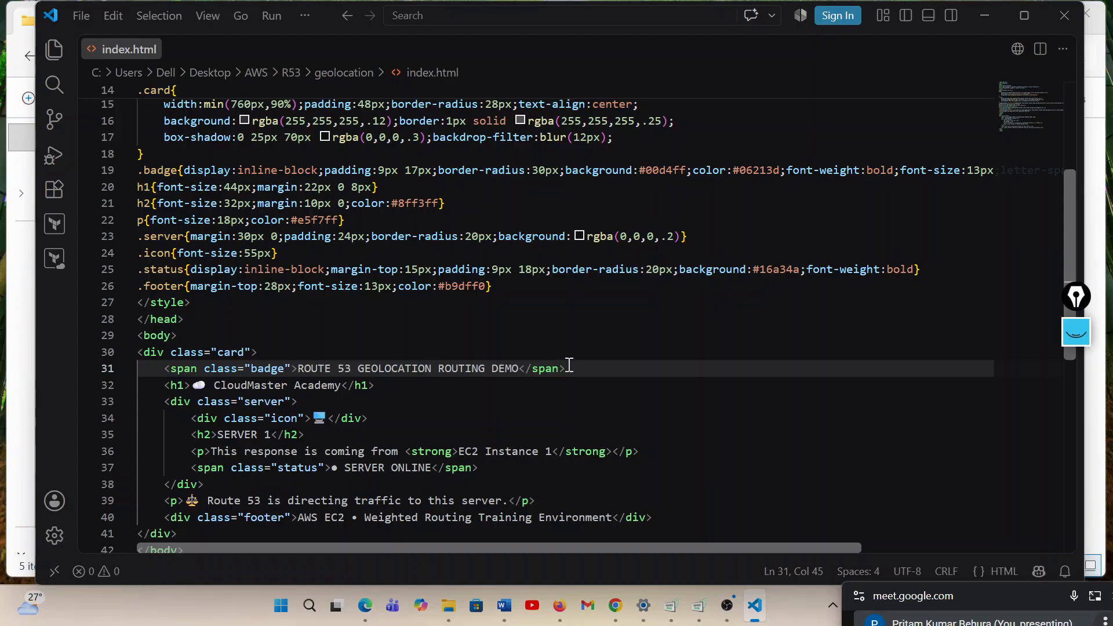
Remove the text SERVER 1 from the h2 heading inside the server block, keeping the tags
{"action": "scroll", "coordinate": [379, 412], "scroll_direction": "down", "scroll_amount": 1}
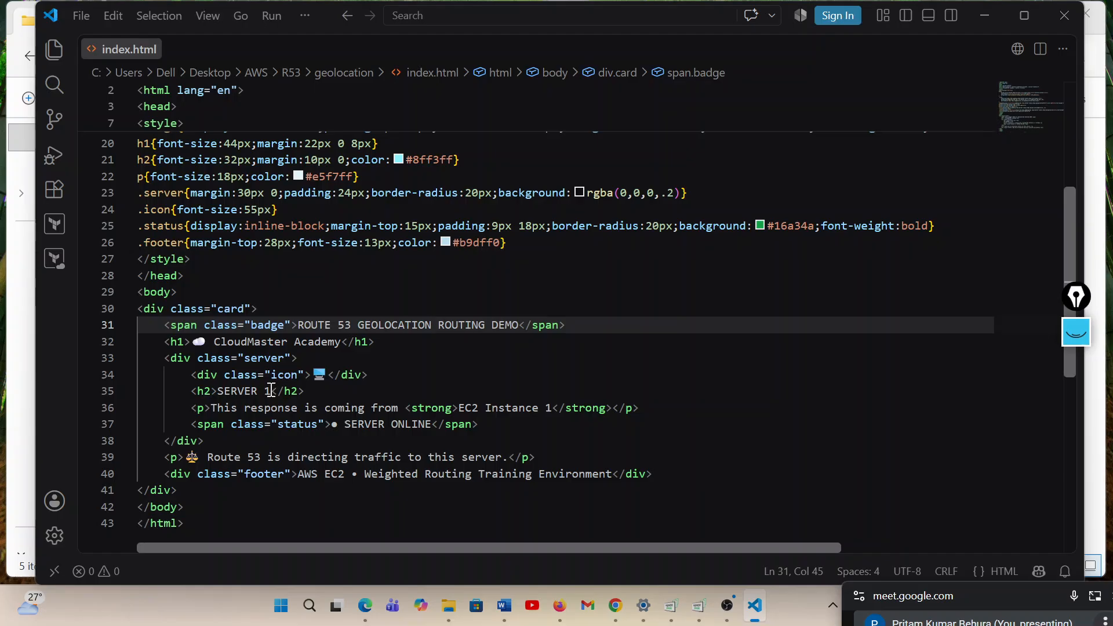
{"action": "left_click", "coordinate": [272, 393]}
{"action": "key", "text": "BackSpace"}
{"action": "key", "text": "BackSpace"}
{"action": "key", "text": "BackSpace"}
{"action": "key", "text": "BackSpace"}
{"action": "key", "text": "BackSpace"}
{"action": "key", "text": "BackSpace"}
{"action": "key", "text": "BackSpace"}
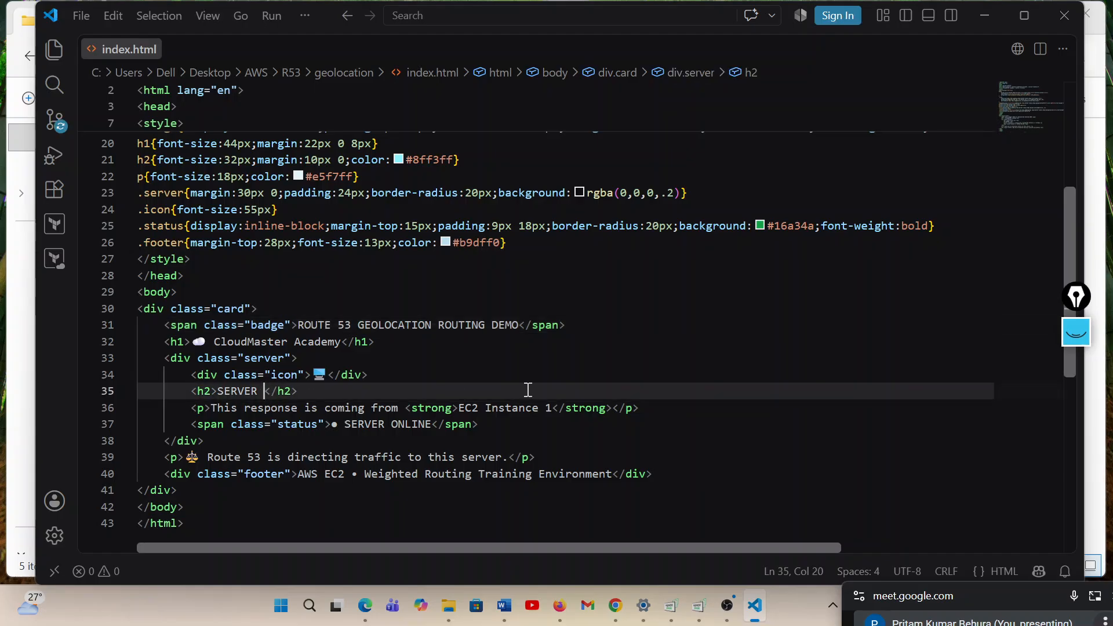
{"action": "key", "text": "BackSpace"}
{"action": "type", "text": "iND"}
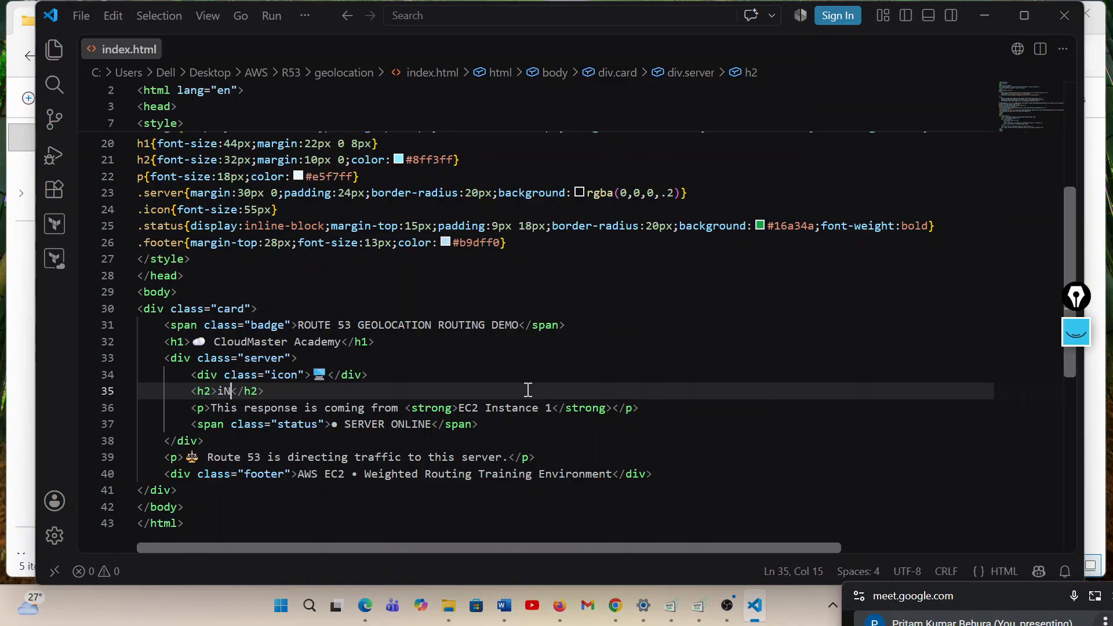
{"action": "type", "text": "IA"}
{"action": "key", "text": "BackSpace"}
{"action": "key", "text": "BackSpace"}
{"action": "key", "text": "BackSpace"}
{"action": "key", "text": "BackSpace"}
{"action": "key", "text": "Caps_Lock"}
{"action": "type", "text": ">"}
{"action": "left_click", "coordinate": [223, 391]}
{"action": "key", "text": "BackSpace"}
{"action": "key", "text": "Caps_Lock"}
{"action": "type", "text": "i"}
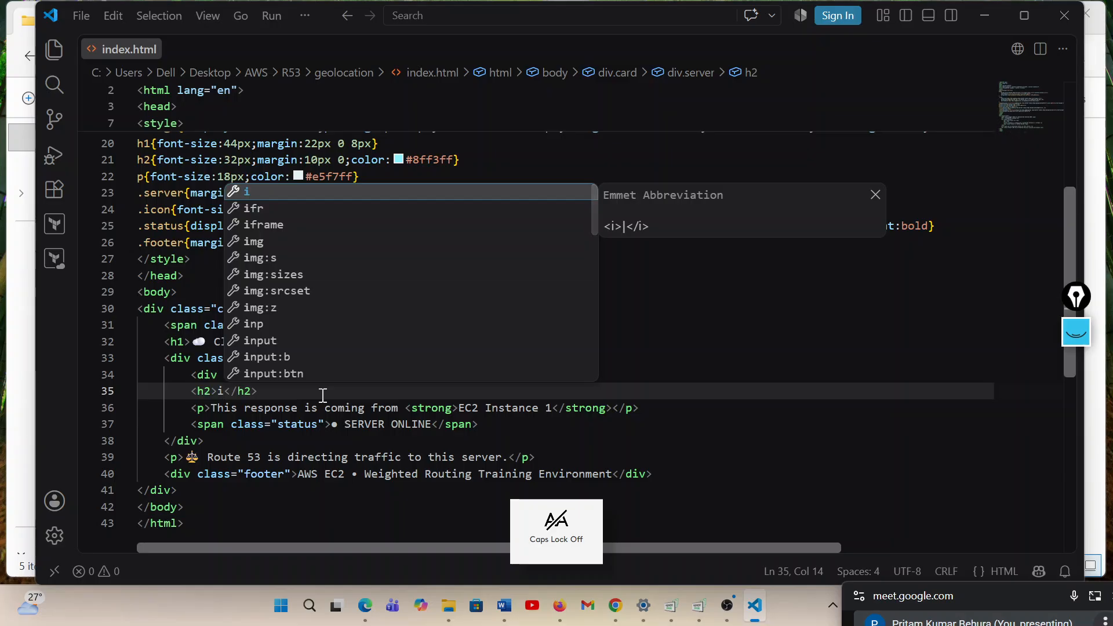
{"action": "key", "text": "BackSpace"}
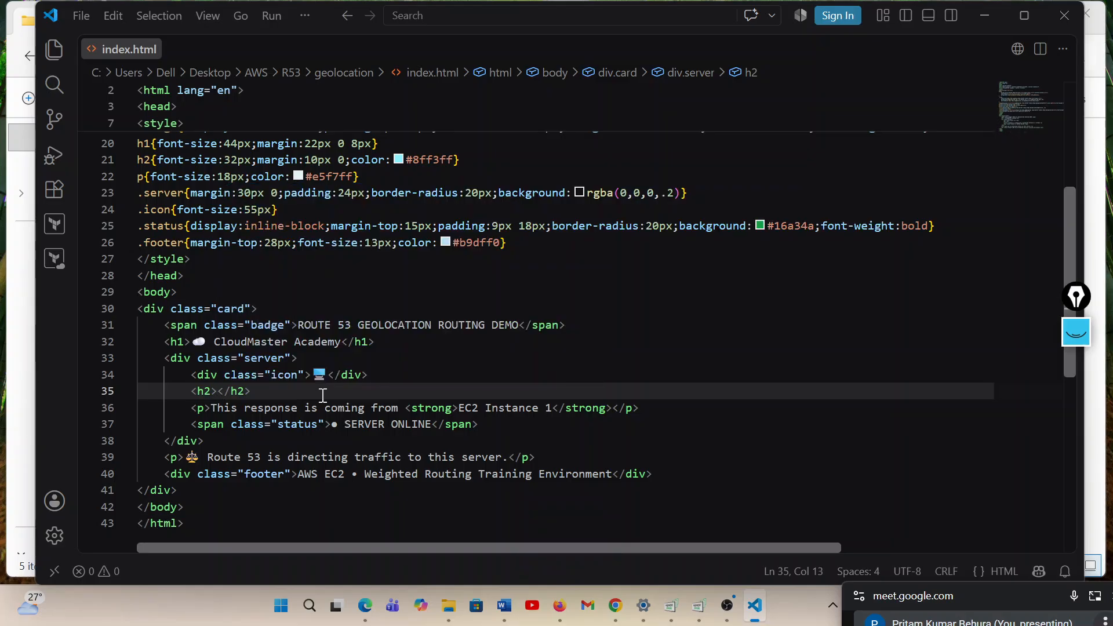
Enter INDIA SERVER in uppercase as the text of the empty h2 heading
{"action": "key", "text": "Caps_Lock"}
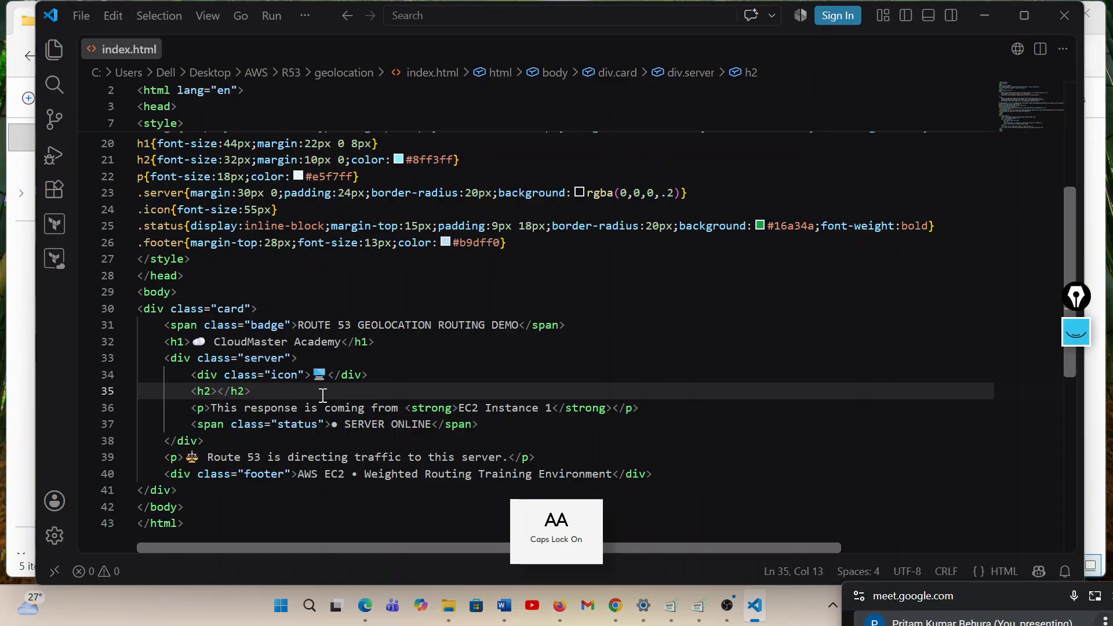
{"action": "type", "text": "INDIA "}
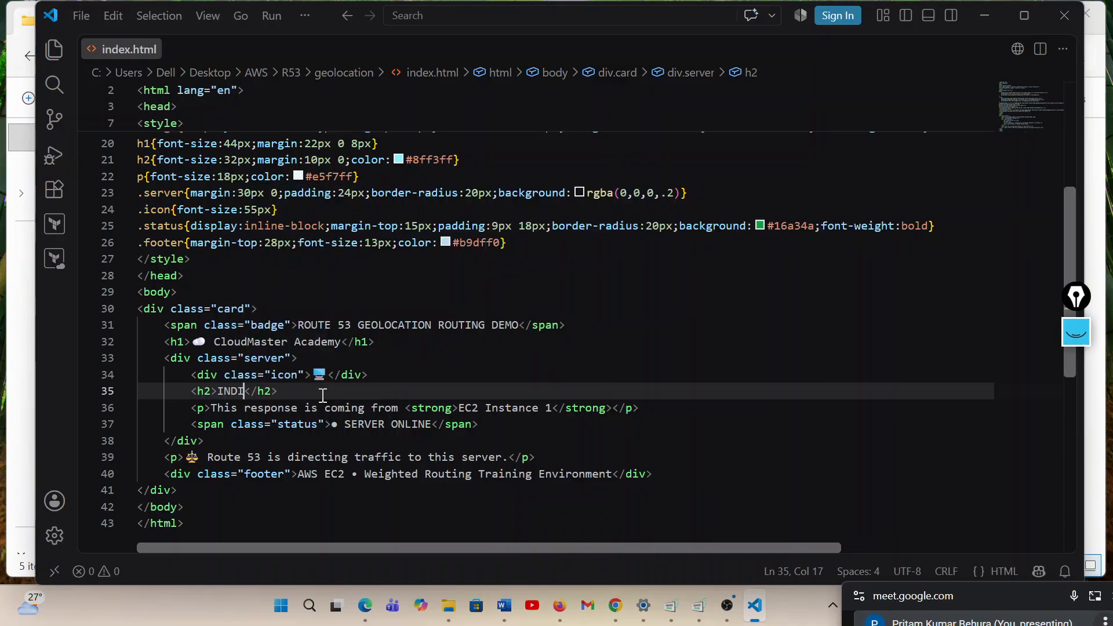
{"action": "type", "text": "SERVER"}
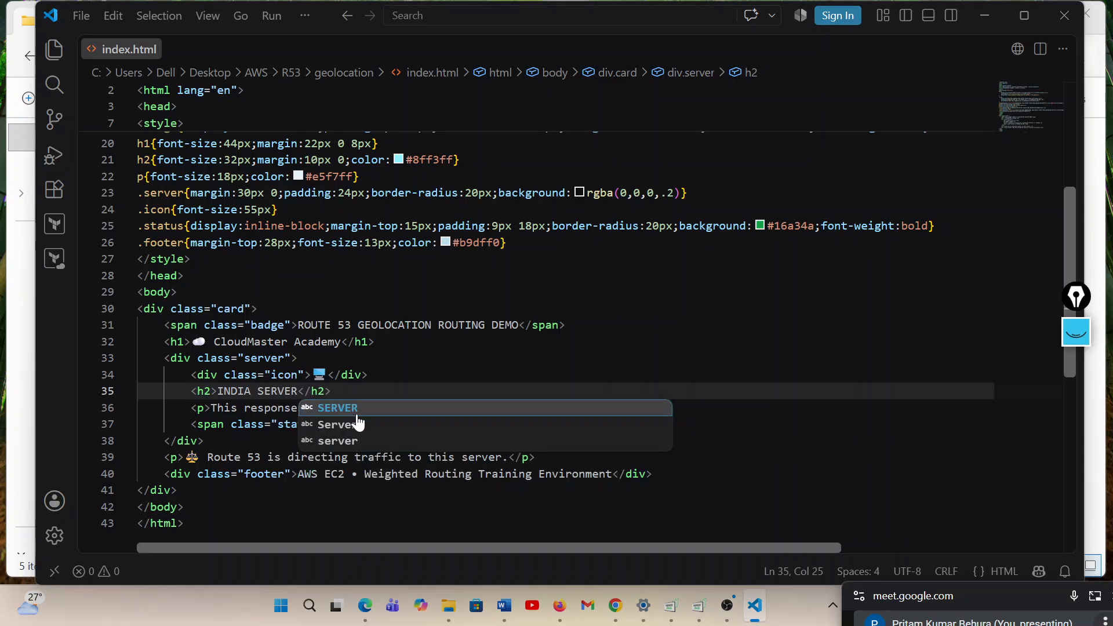
{"action": "key", "text": "Escape"}
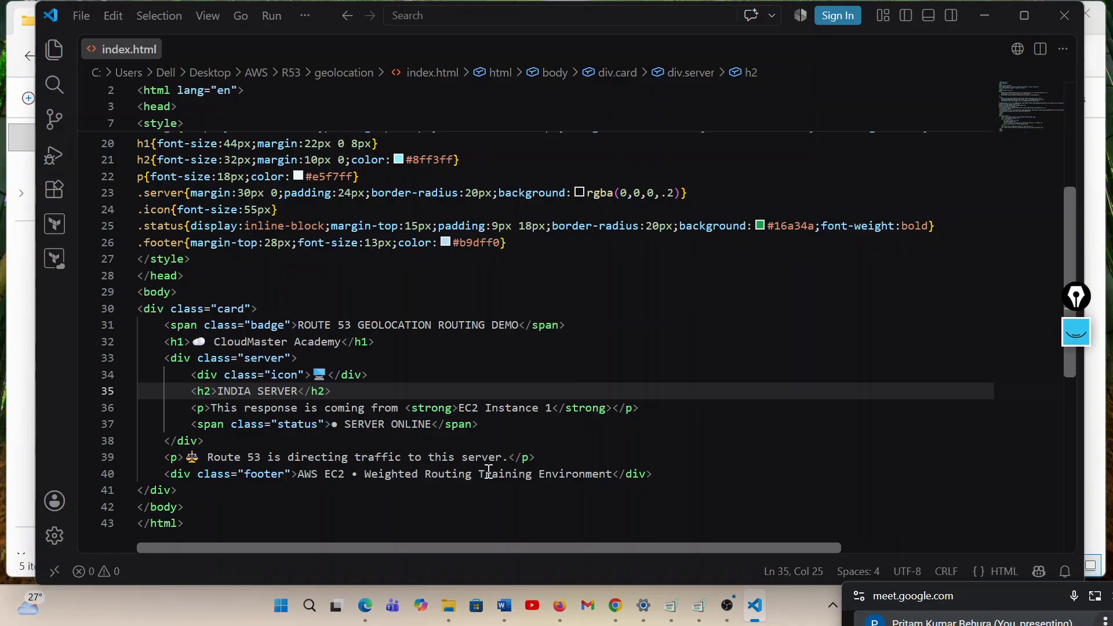
Replace the word Weighted in the footer text with Geolocation, capitalizing only the first letter
{"action": "double_click", "coordinate": [387, 475]}
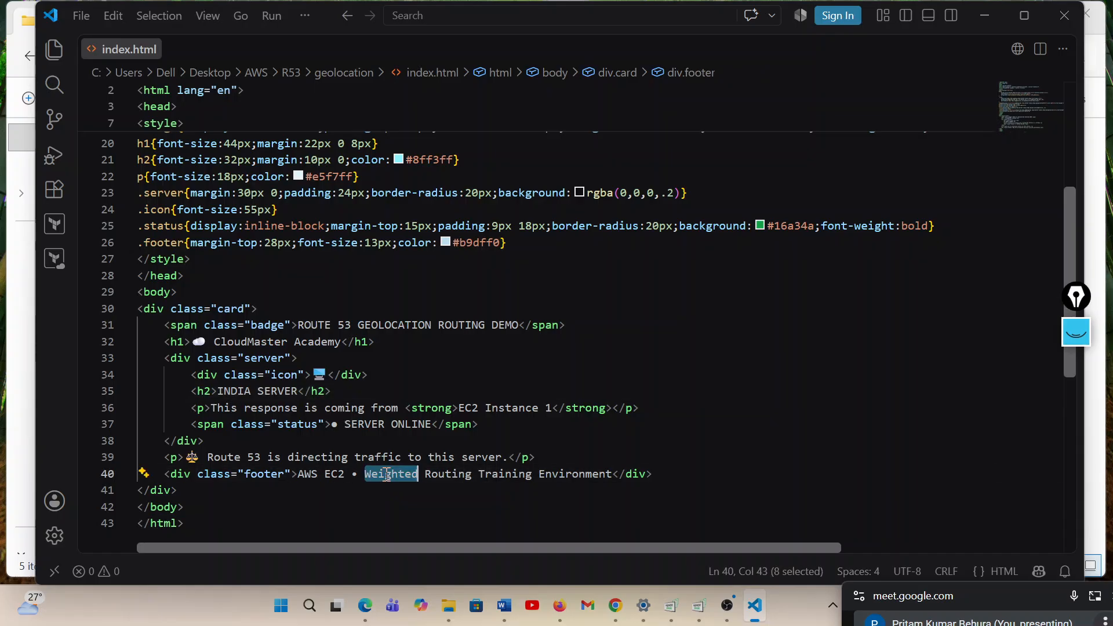
{"action": "type", "text": "gEOLO"}
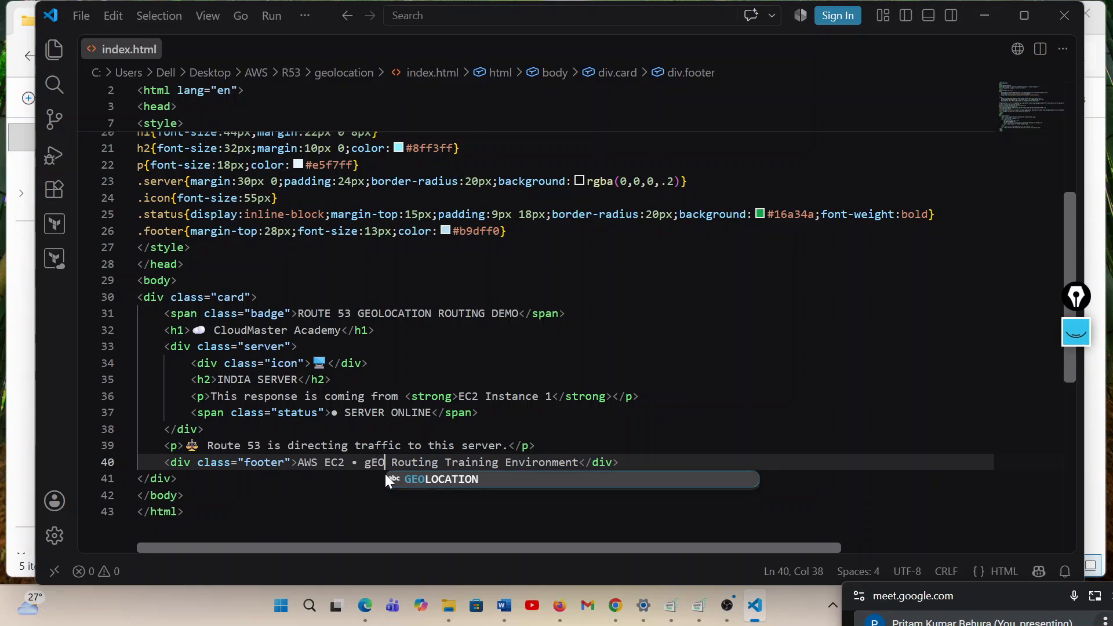
{"action": "type", "text": "CATIO"}
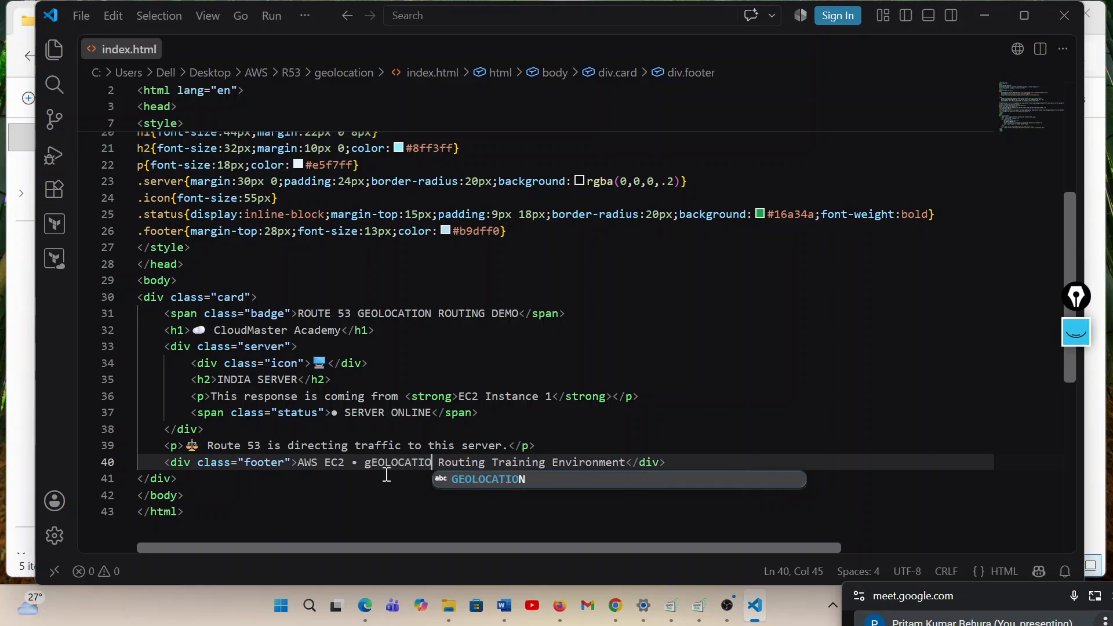
{"action": "key", "text": "BackSpace"}
{"action": "key", "text": "BackSpace"}
{"action": "key", "text": "BackSpace"}
{"action": "key", "text": "BackSpace"}
{"action": "key", "text": "BackSpace"}
{"action": "key", "text": "BackSpace"}
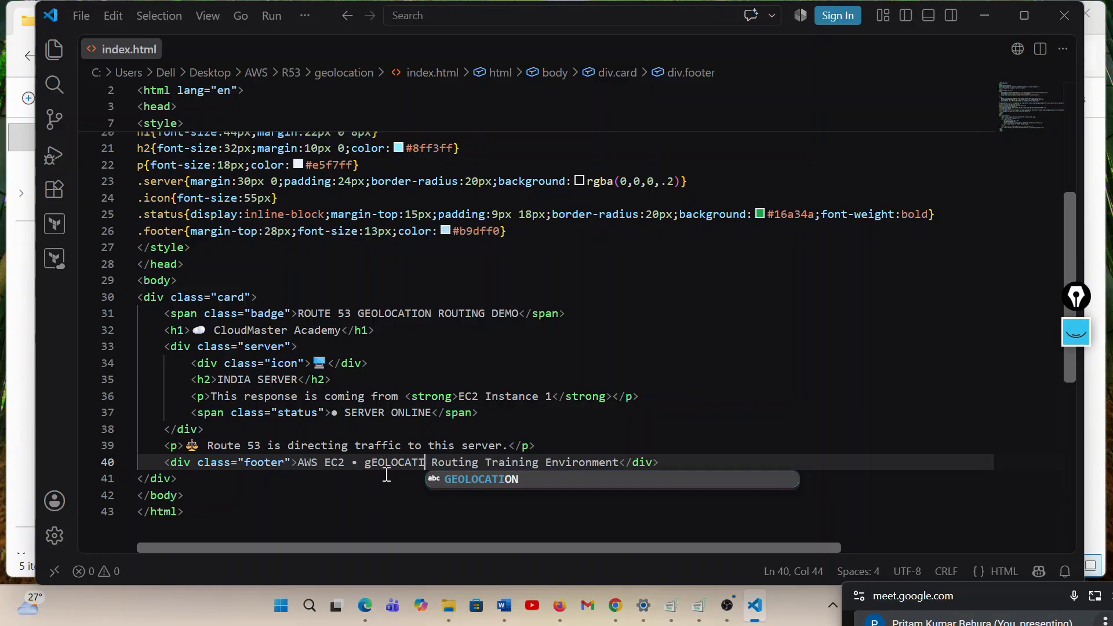
{"action": "key", "text": "BackSpace"}
{"action": "key", "text": "BackSpace"}
{"action": "key", "text": "BackSpace"}
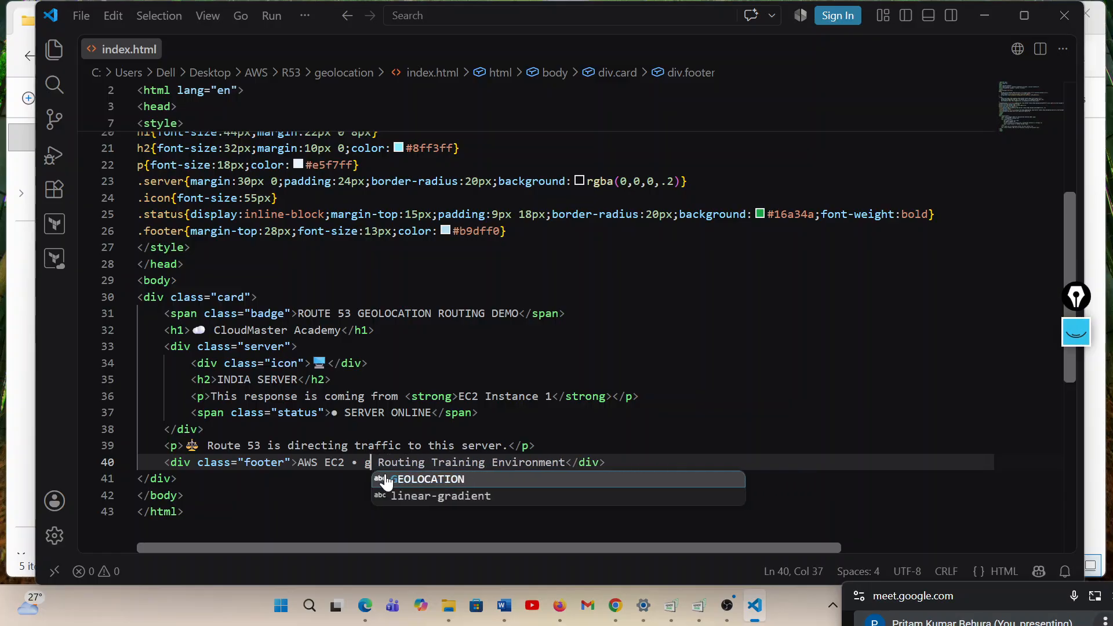
{"action": "key", "text": "BackSpace"}
{"action": "key", "text": "Caps_Lock"}
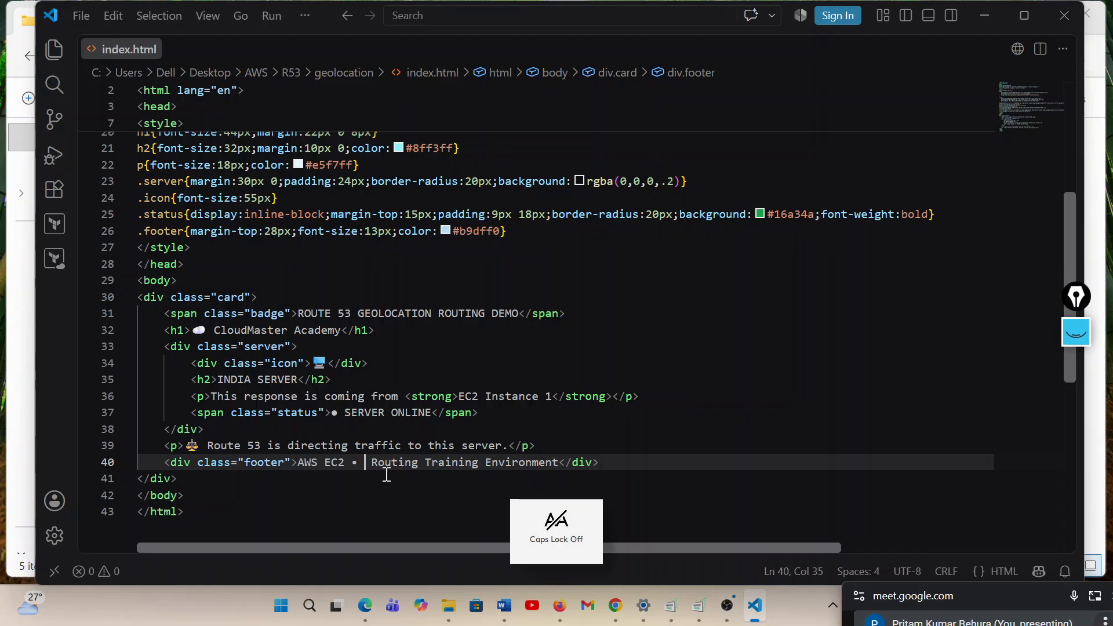
{"action": "type", "text": "G"}
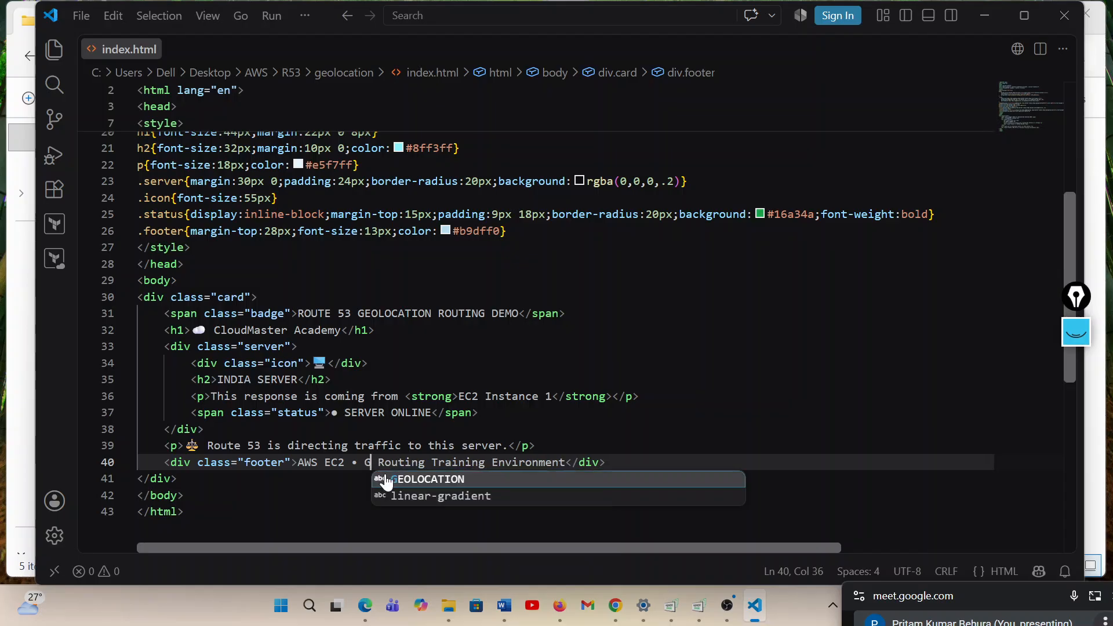
{"action": "type", "text": "eolocat"}
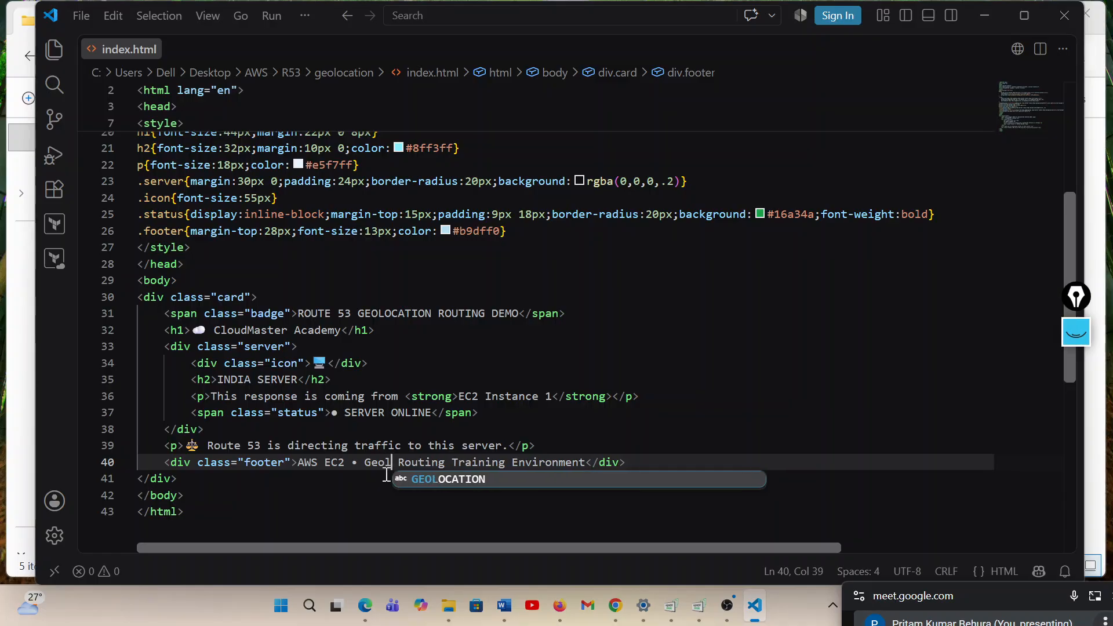
{"action": "type", "text": "ion"}
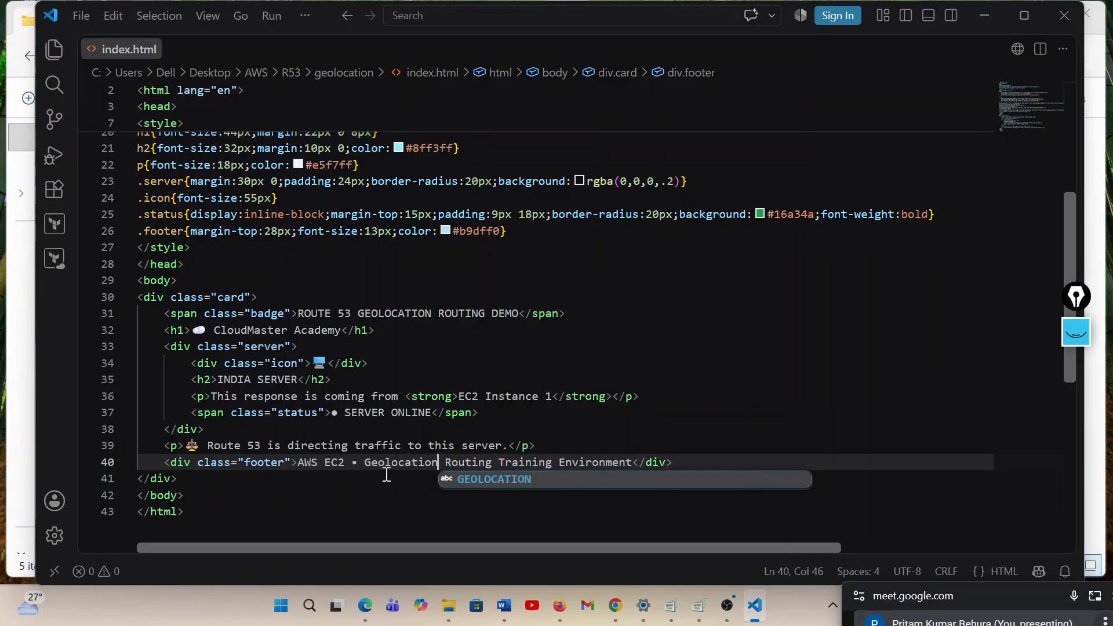
{"action": "left_click", "coordinate": [416, 521]}
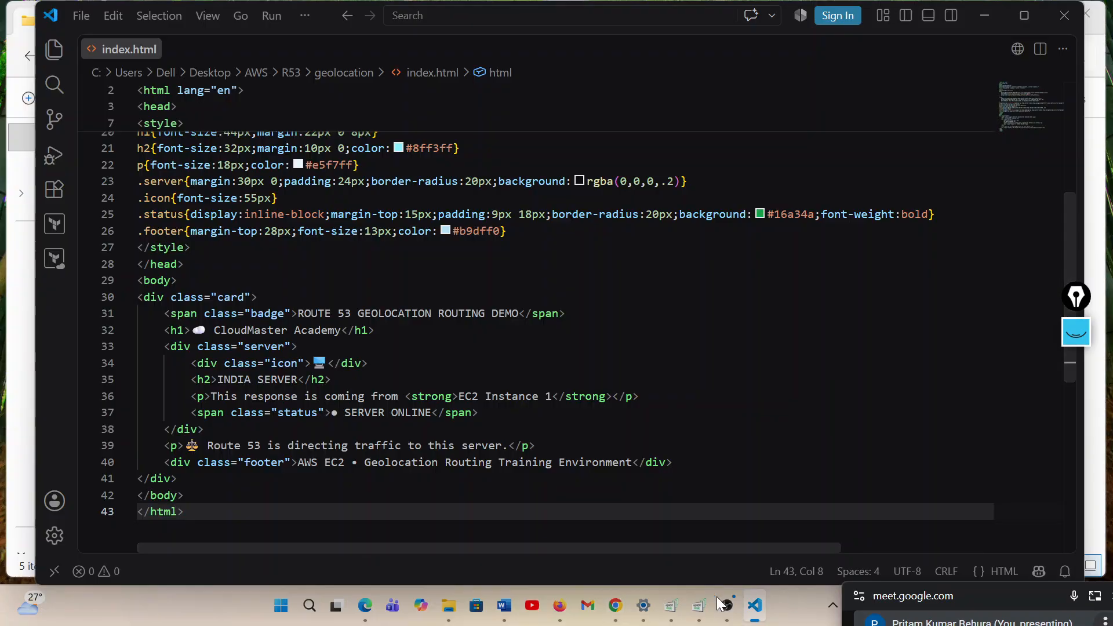
Switch to Firefox, reload the weighted-routing-policy index_server1.html page to check its address, and close its tab
{"action": "left_click", "coordinate": [559, 606]}
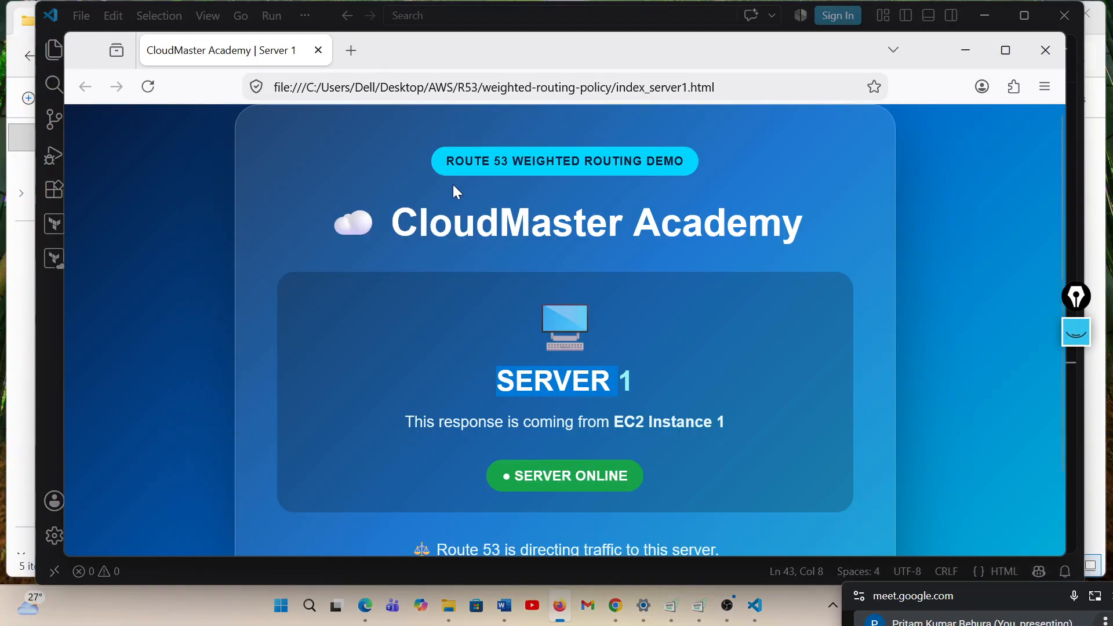
{"action": "left_click", "coordinate": [150, 86]}
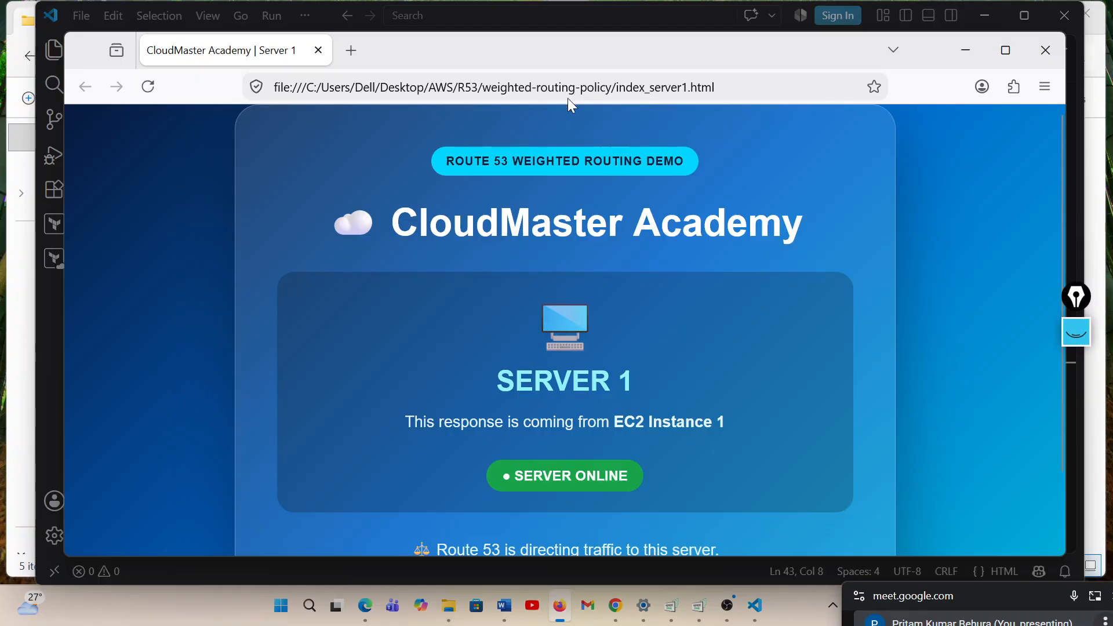
{"action": "left_click_drag", "start_coordinate": [728, 87], "coordinate": [576, 87]}
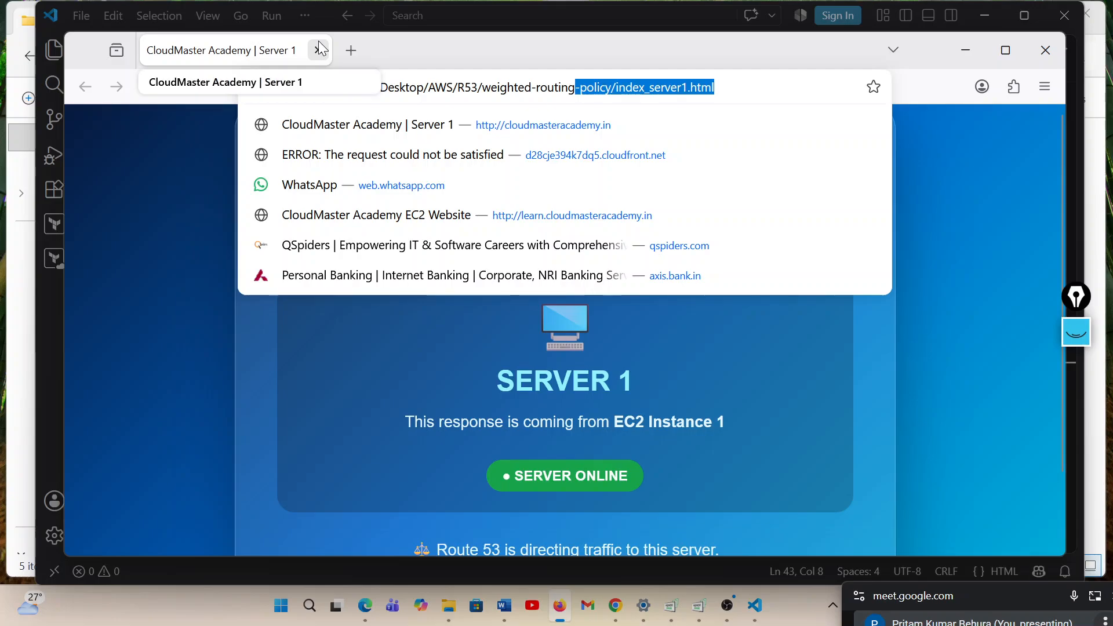
{"action": "left_click", "coordinate": [319, 51]}
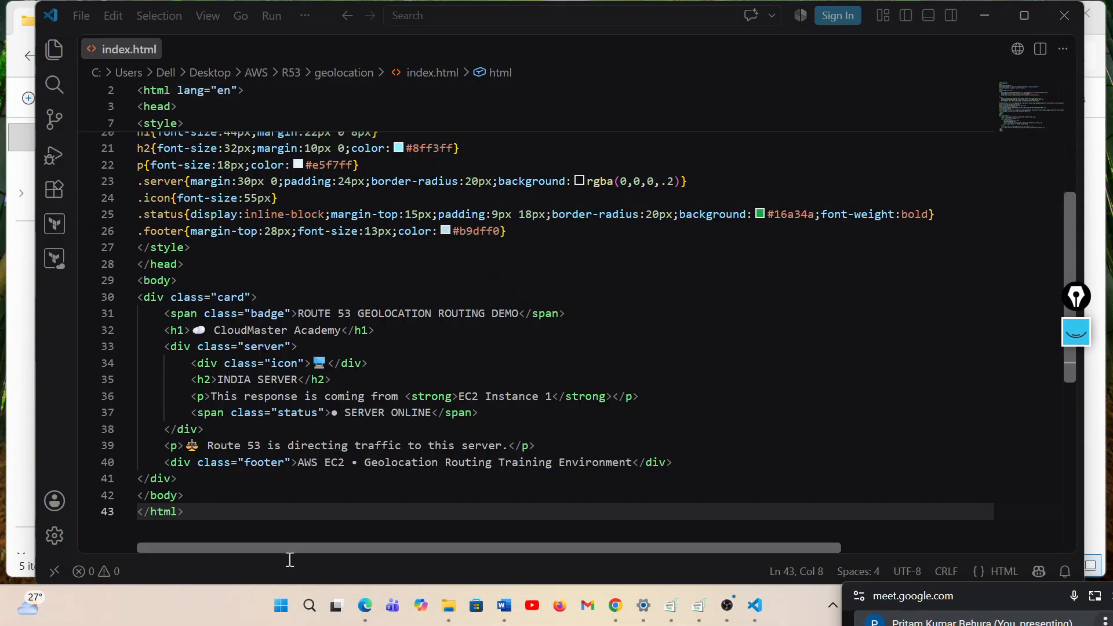
Try to open the index file from the geolocation folder in Firefox and close the unresponsive old Firefox process
{"action": "mouse_move", "coordinate": [448, 611]}
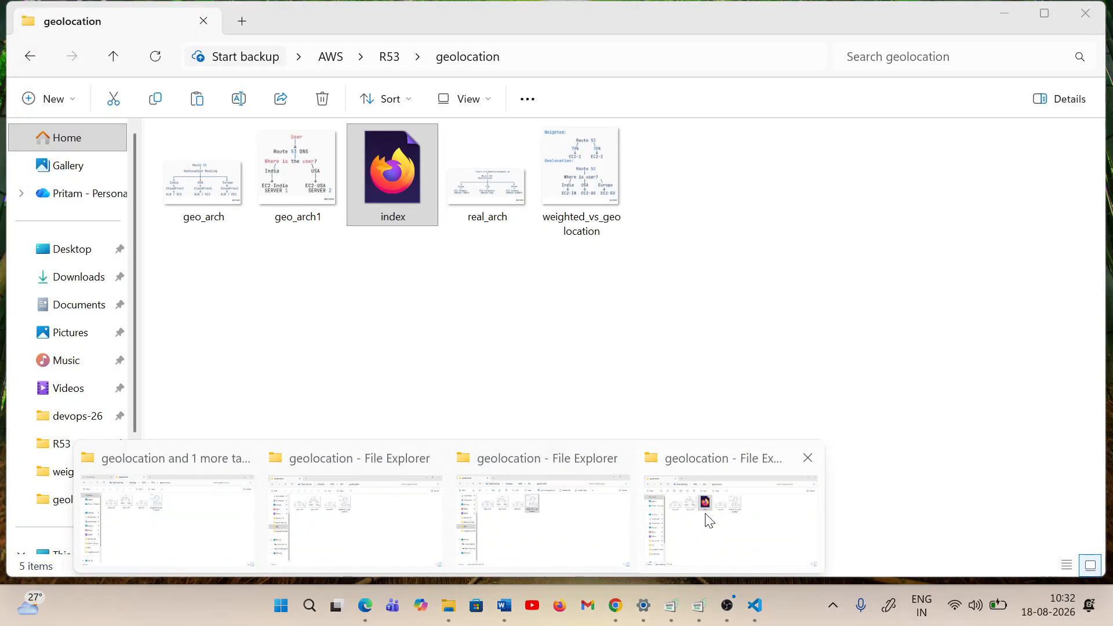
{"action": "left_click", "coordinate": [707, 520]}
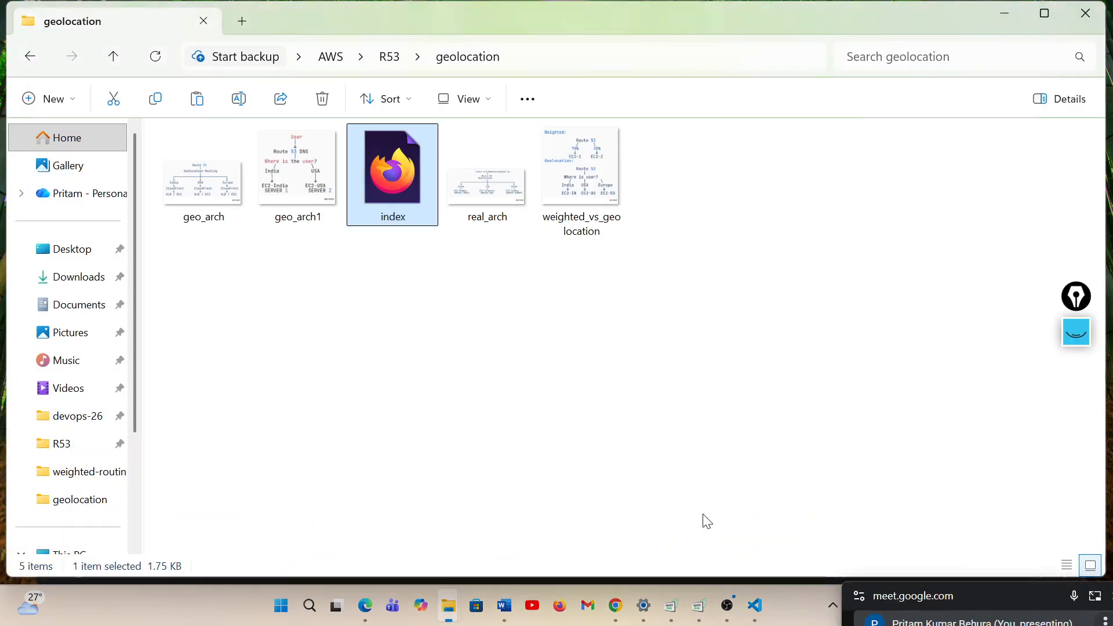
{"action": "double_click", "coordinate": [399, 216]}
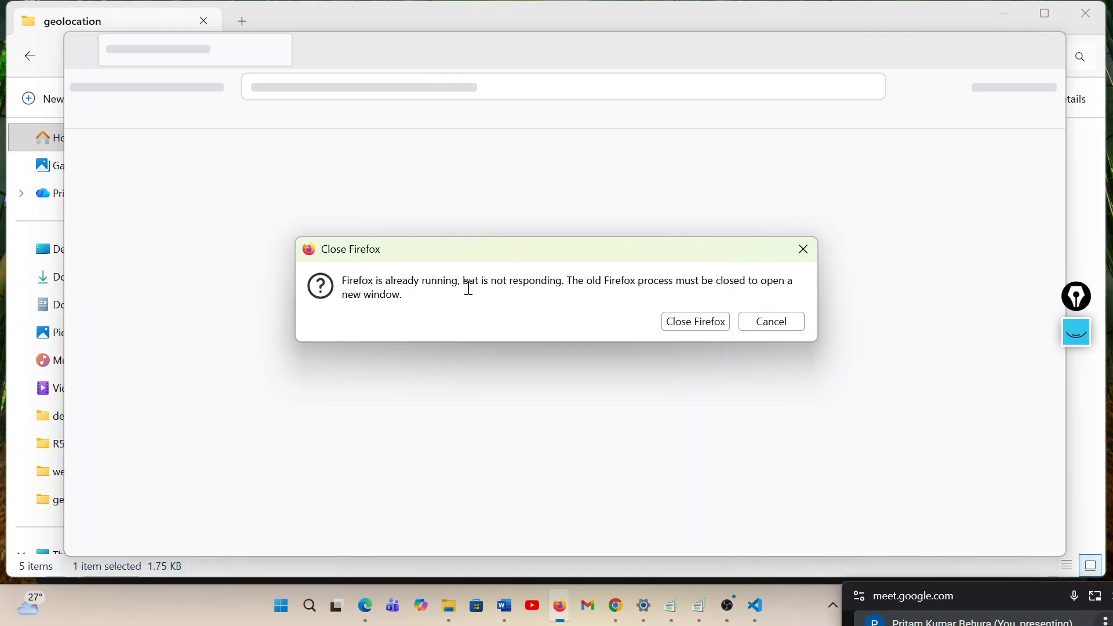
{"action": "left_click", "coordinate": [719, 328]}
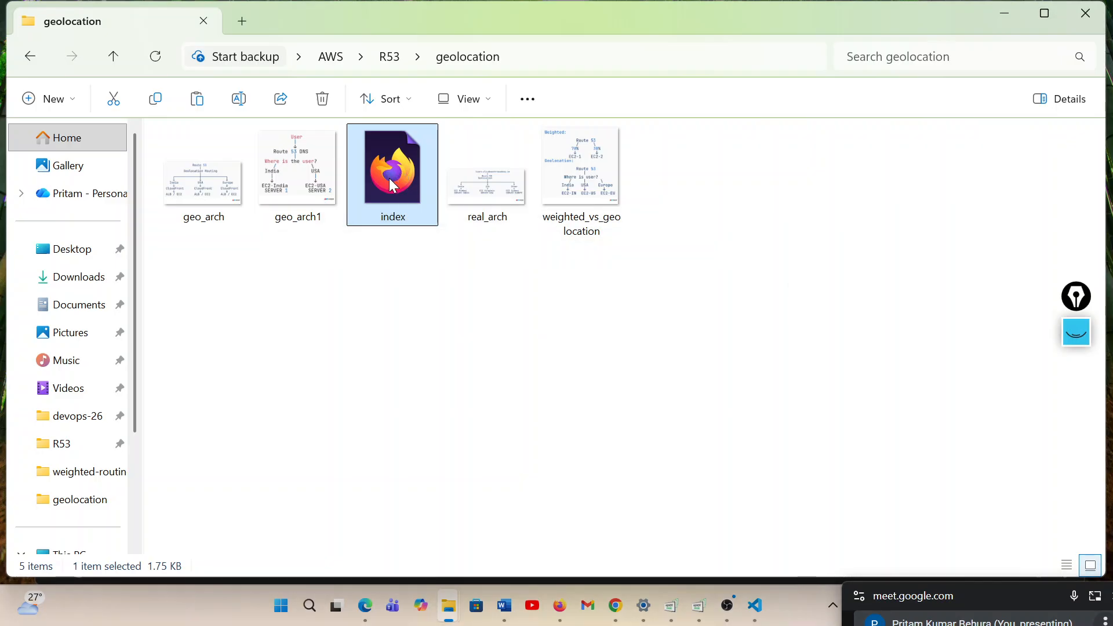
Open the geolocation folder's index file in Firefox and review the page's badge, server heading and footer text
{"action": "double_click", "coordinate": [394, 186]}
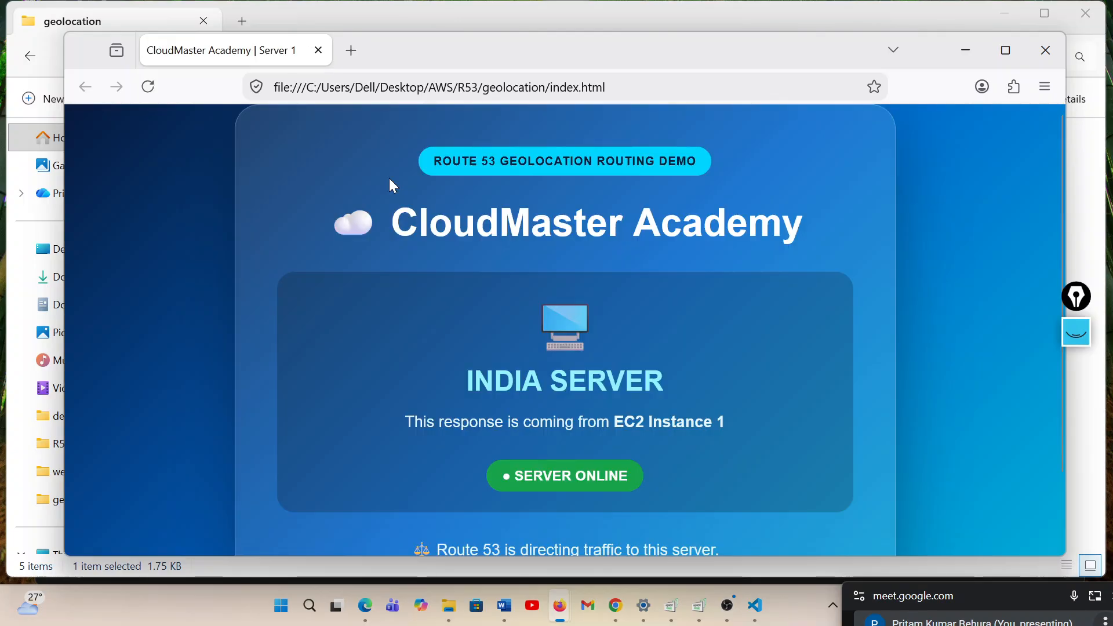
{"action": "double_click", "coordinate": [513, 160]}
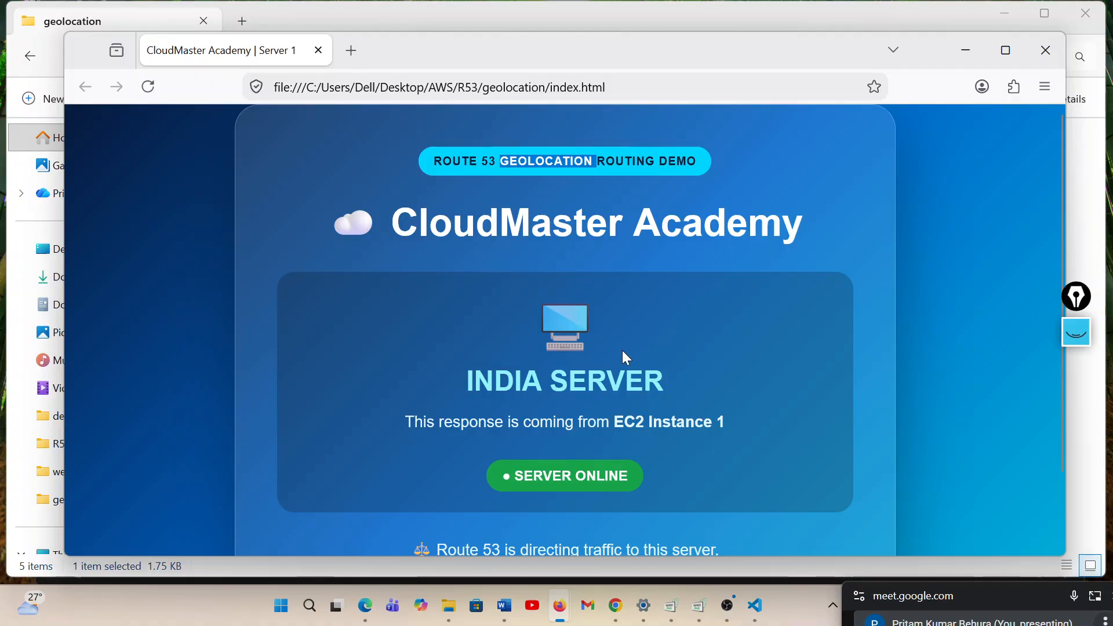
{"action": "double_click", "coordinate": [618, 382]}
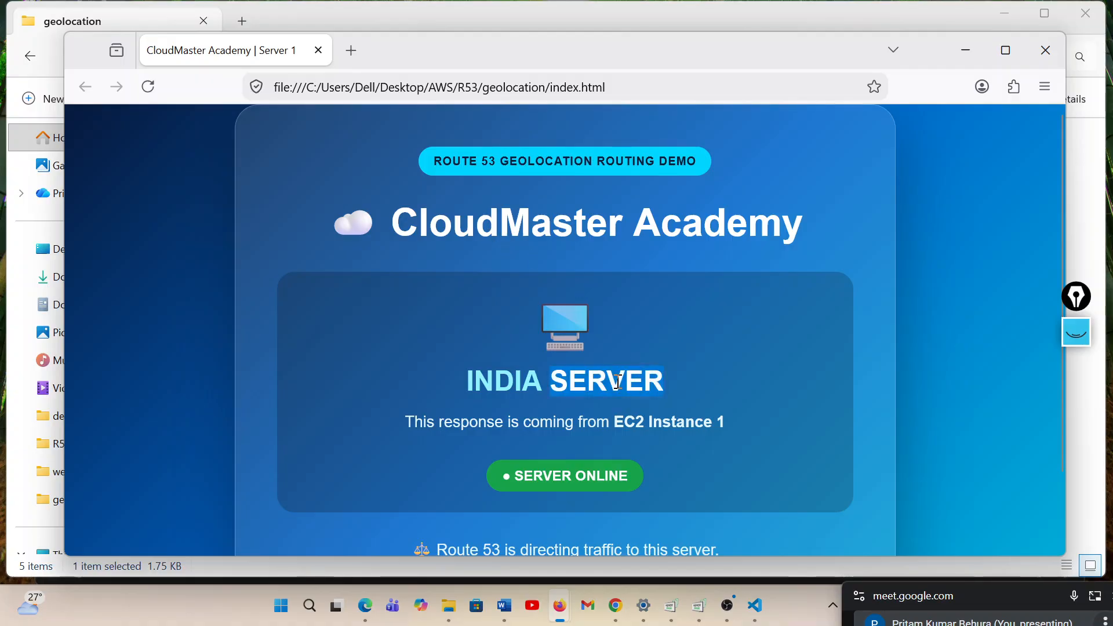
{"action": "scroll", "coordinate": [618, 381], "scroll_direction": "down", "scroll_amount": 3}
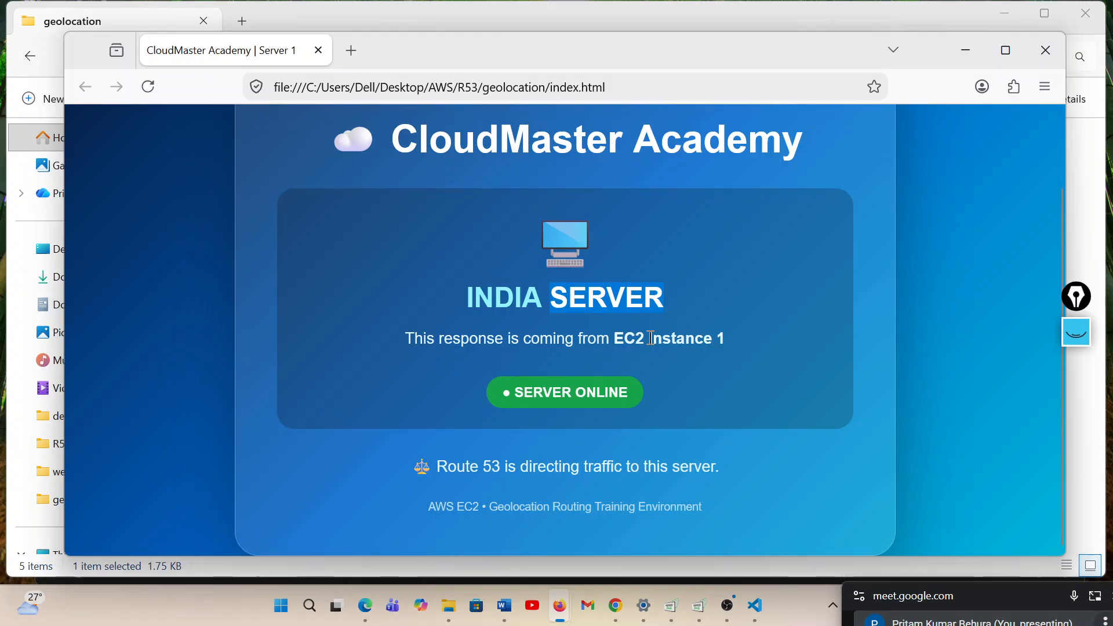
Switch to VS Code and remove the trailing 1 and its space after EC2 Instance in the response line
{"action": "left_click", "coordinate": [720, 338]}
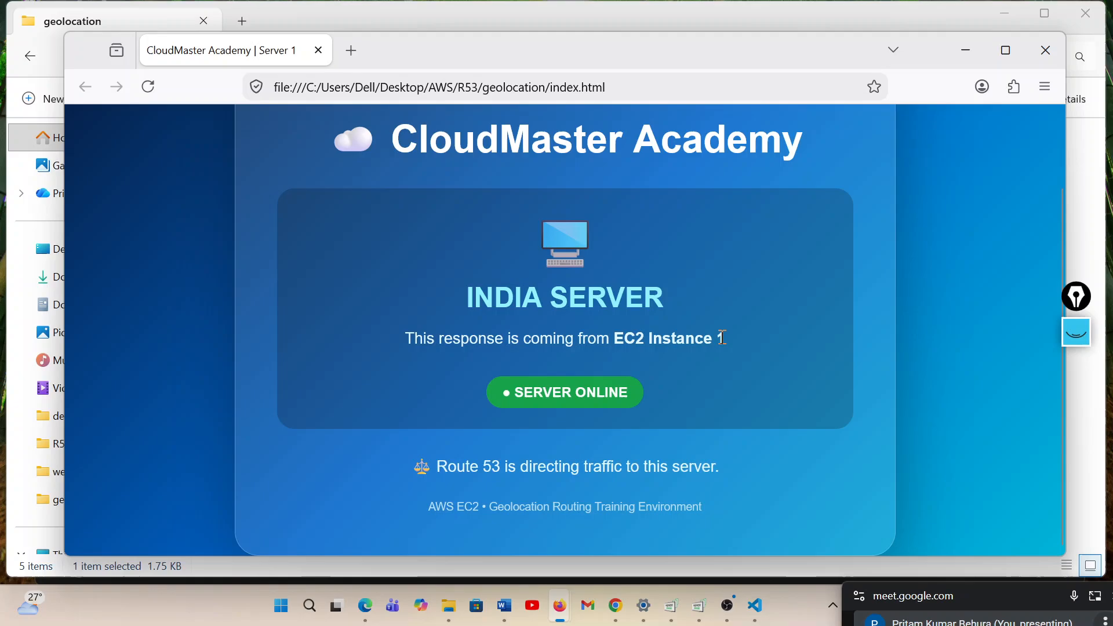
{"action": "double_click", "coordinate": [637, 341]}
{"action": "left_click", "coordinate": [614, 339]}
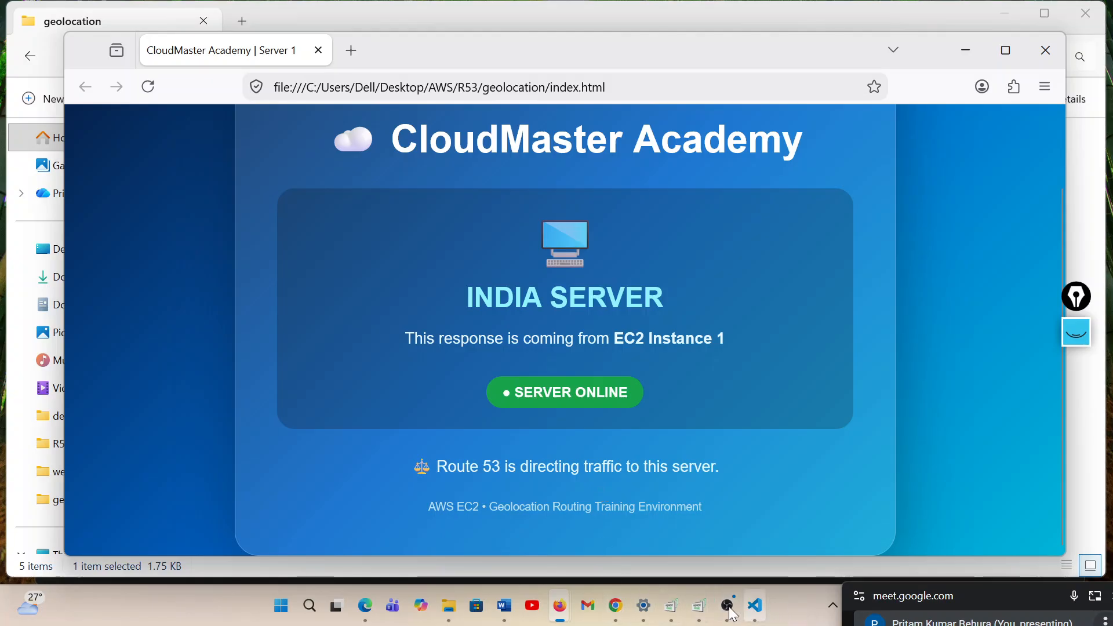
{"action": "left_click", "coordinate": [756, 615]}
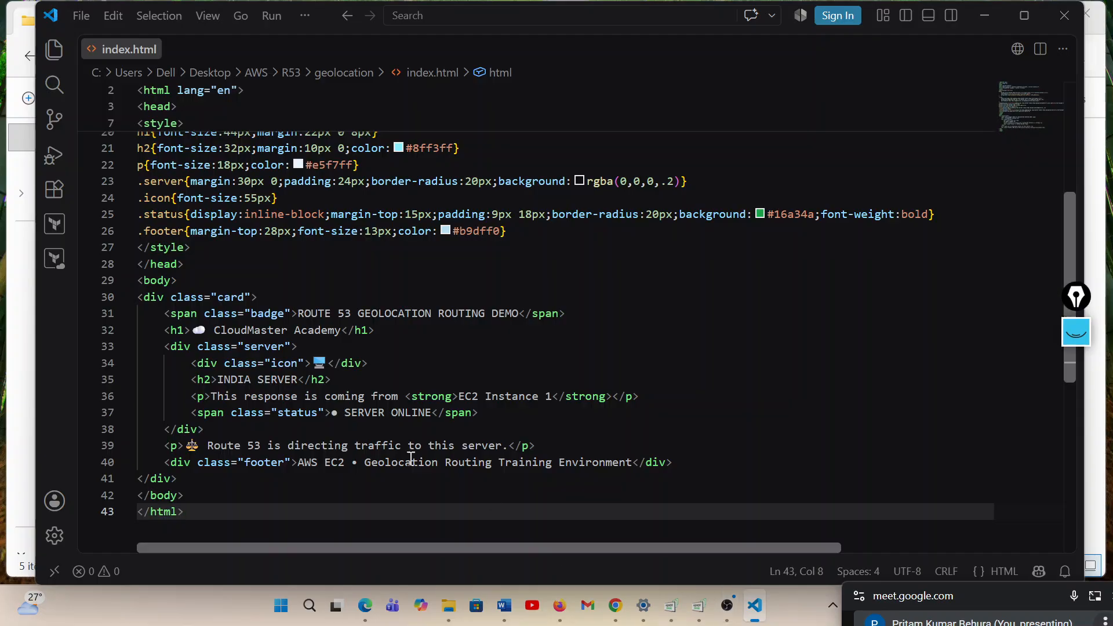
{"action": "left_click", "coordinate": [547, 397]}
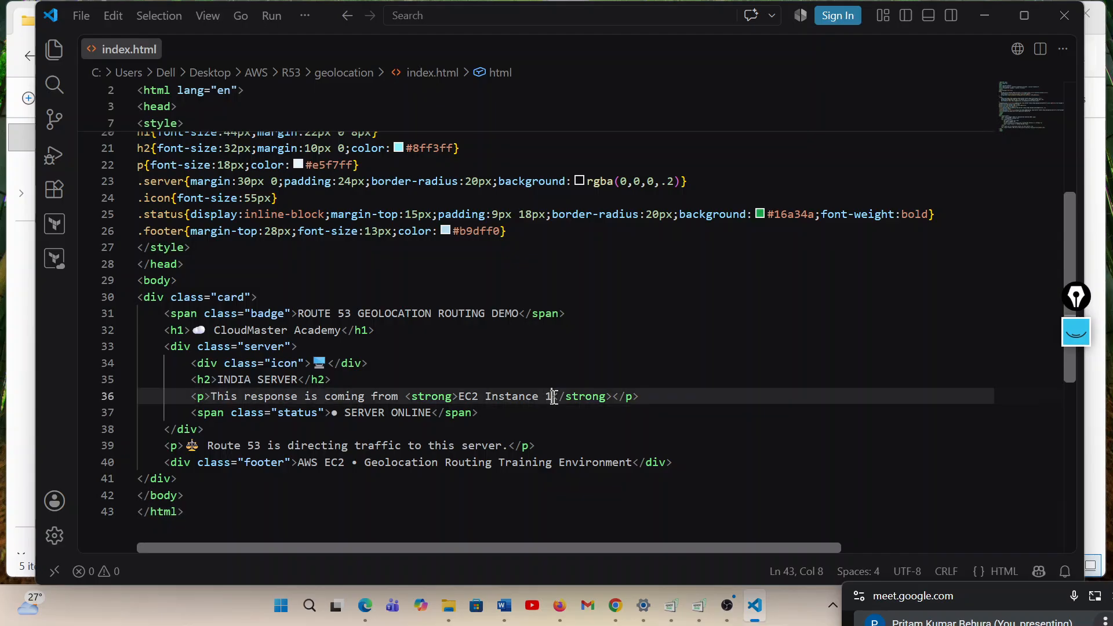
{"action": "key", "text": "BackSpace"}
{"action": "key", "text": "BackSpace"}
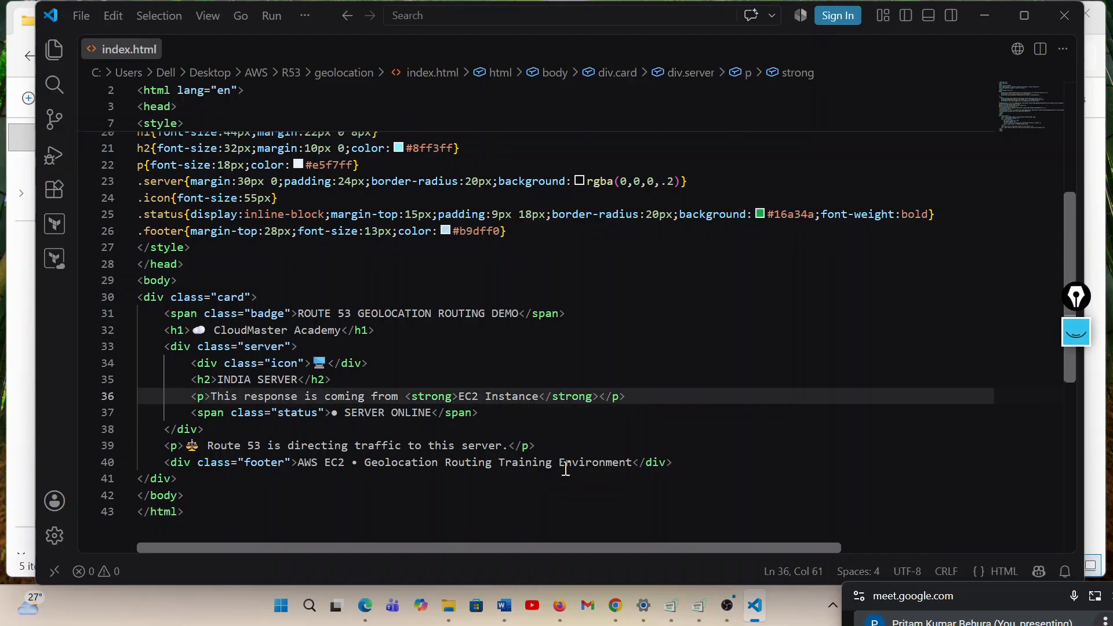
{"action": "left_click", "coordinate": [460, 397]}
{"action": "type", "text": "Mum"}
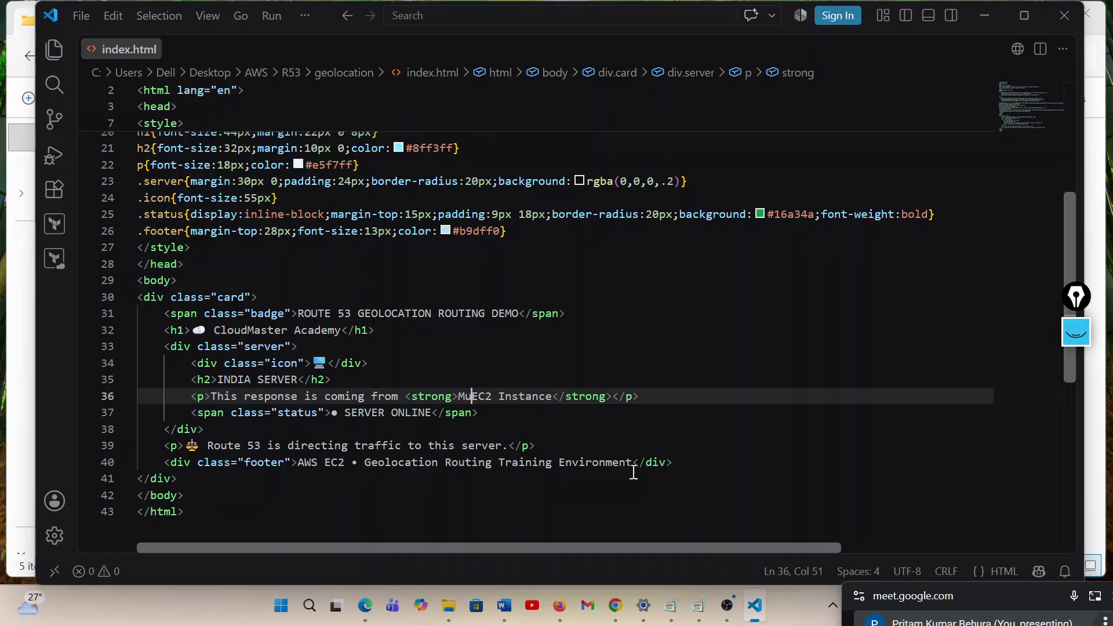
{"action": "type", "text": "bai"}
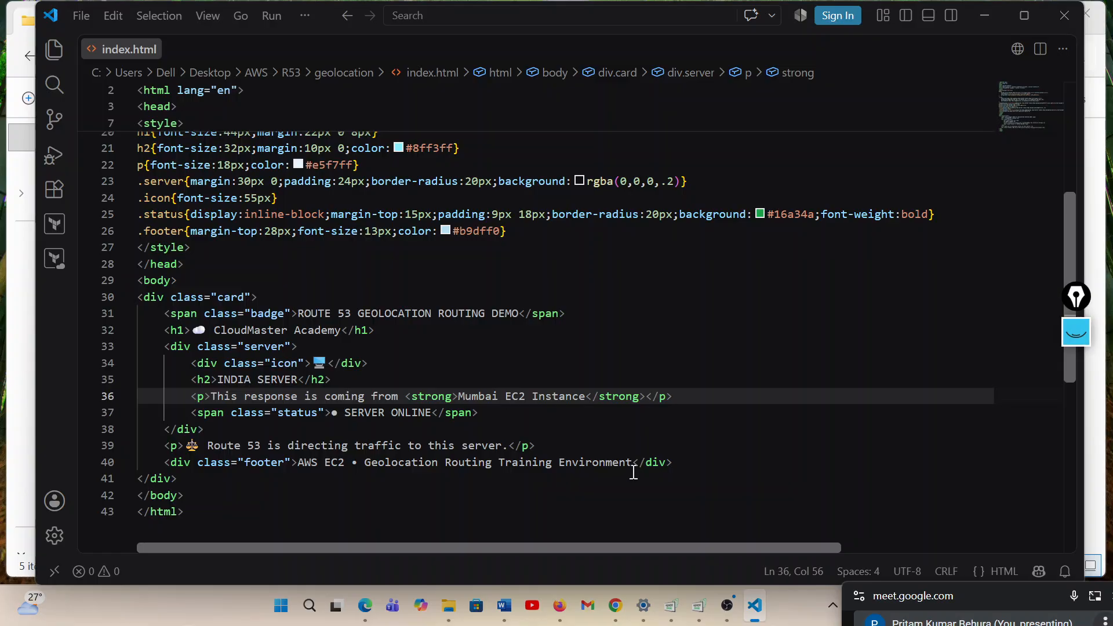
{"action": "key", "text": "BackSpace"}
{"action": "key", "text": "BackSpace"}
{"action": "key", "text": "BackSpace"}
{"action": "key", "text": "BackSpace"}
{"action": "key", "text": "BackSpace"}
{"action": "key", "text": "BackSpace"}
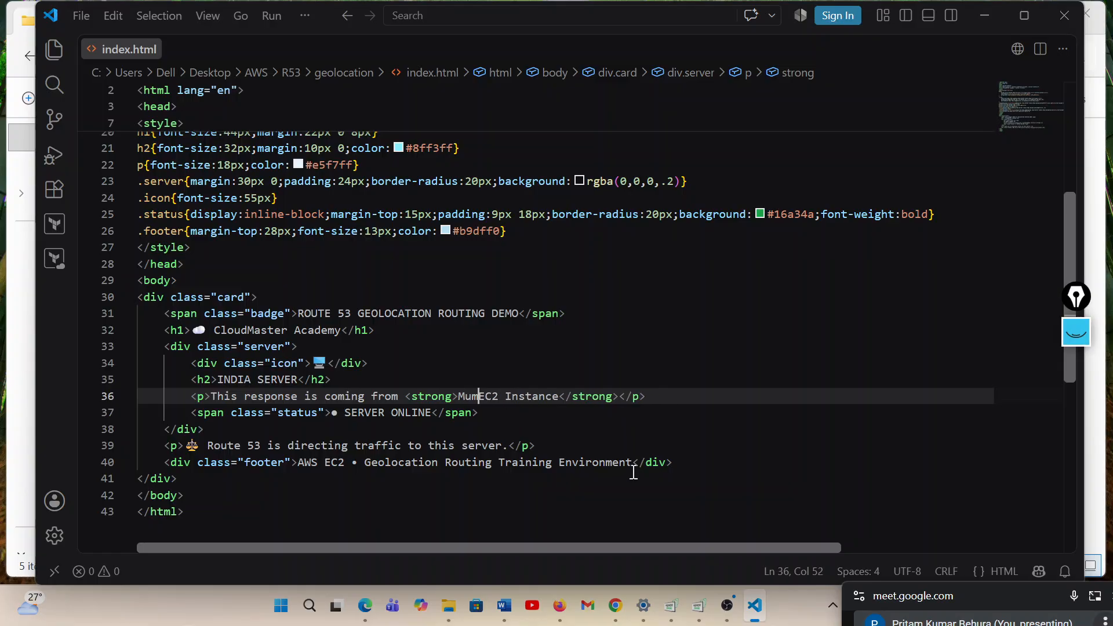
{"action": "key", "text": "BackSpace"}
Insert the region code ap-south-1 followed by a space before EC2 Instance in the response line
{"action": "type", "text": "ap-"}
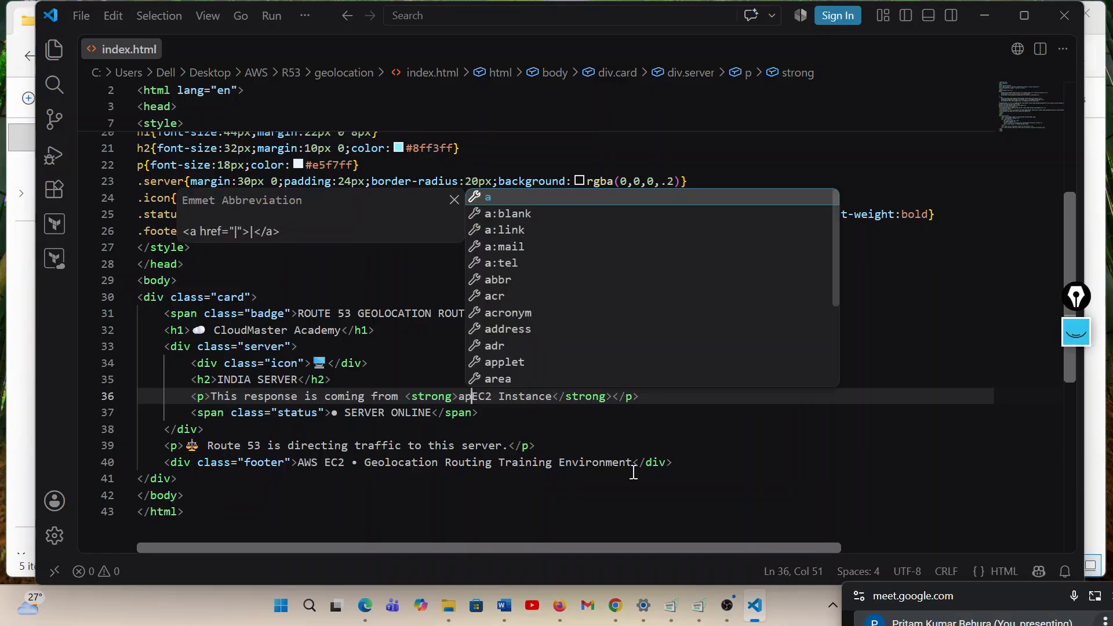
{"action": "type", "text": "south"}
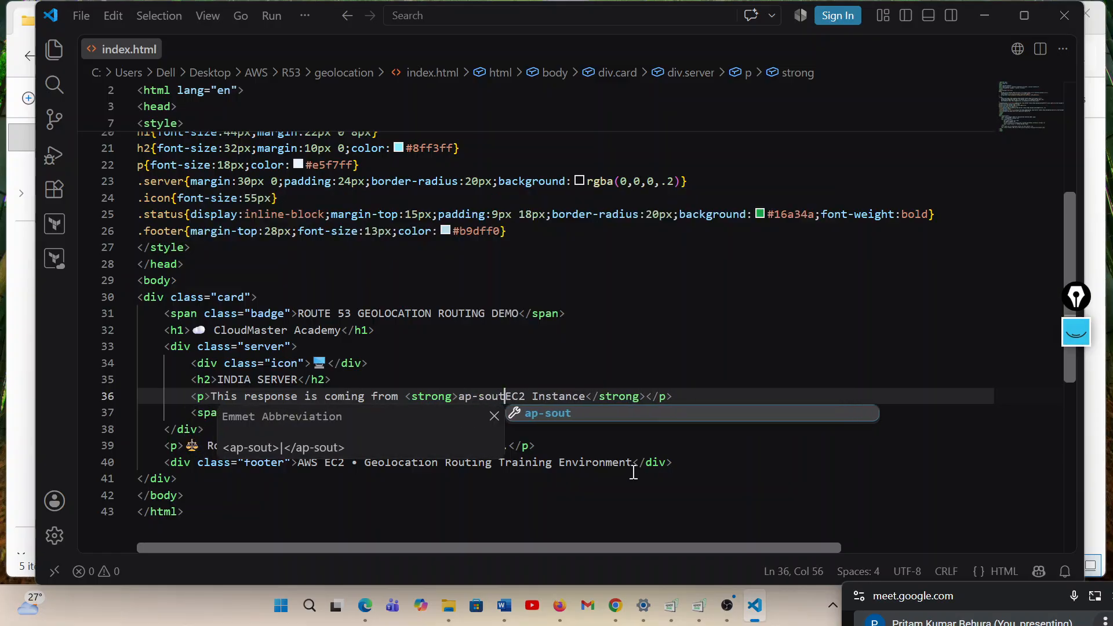
{"action": "type", "text": "-1"}
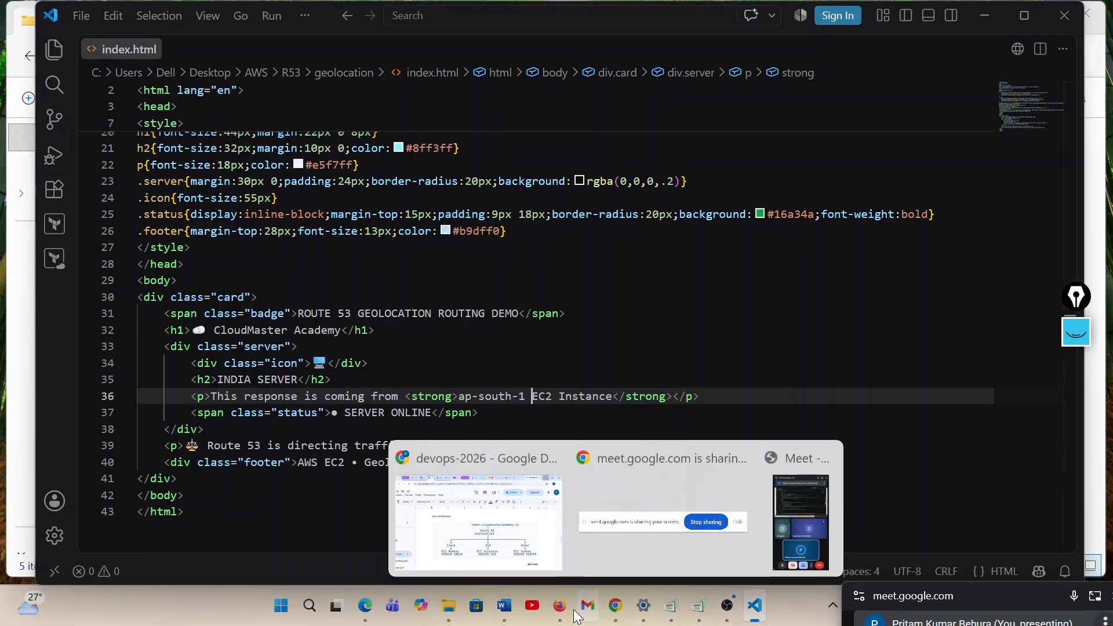
Switch to Firefox, dismiss the leftover Close Firefox dialog, and reload the geolocation index page to check its response line and badge
{"action": "mouse_move", "coordinate": [561, 613]}
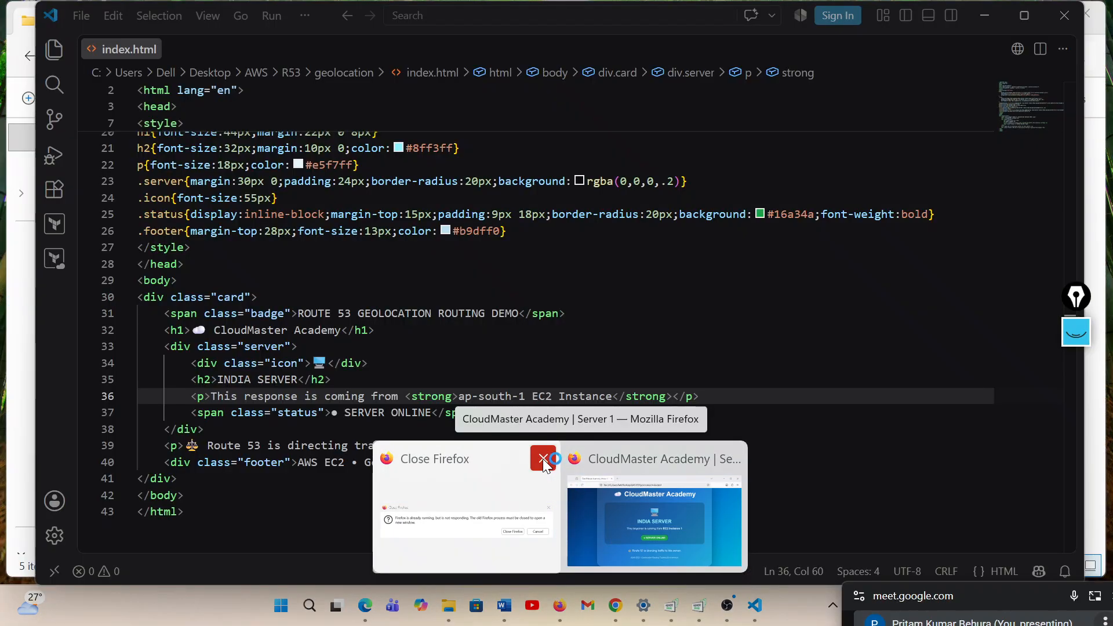
{"action": "left_click", "coordinate": [543, 458]}
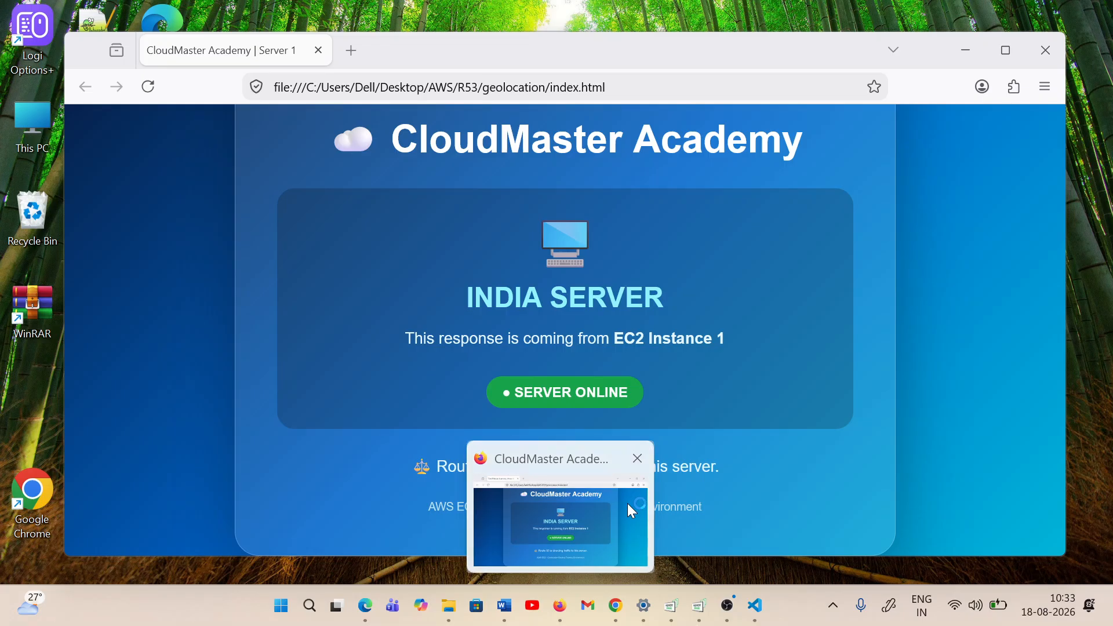
{"action": "left_click", "coordinate": [628, 503]}
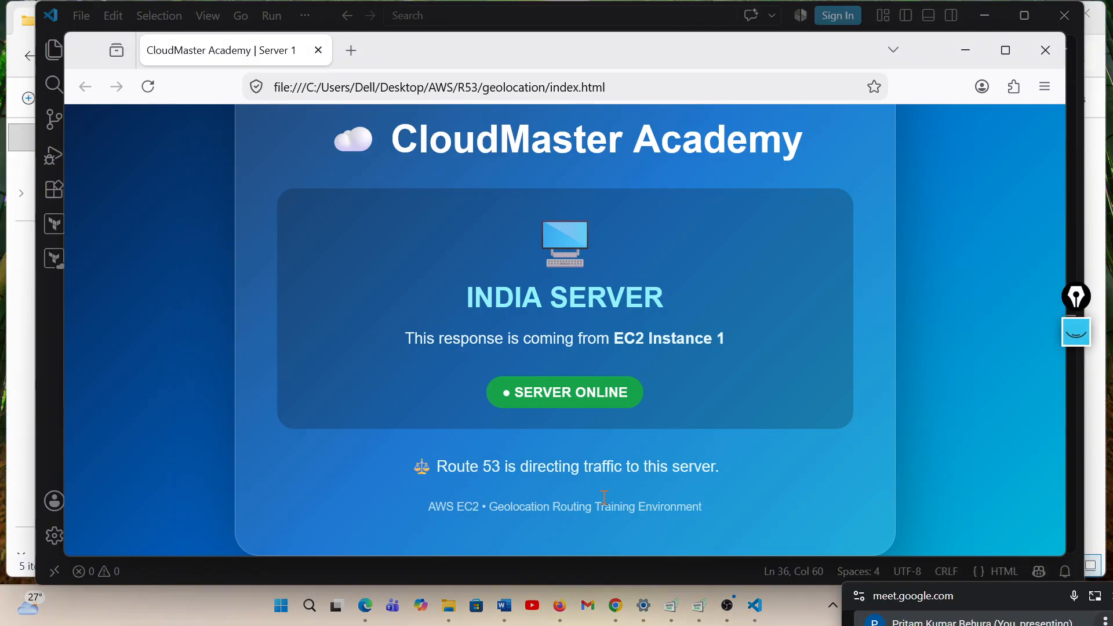
{"action": "left_click", "coordinate": [149, 88]}
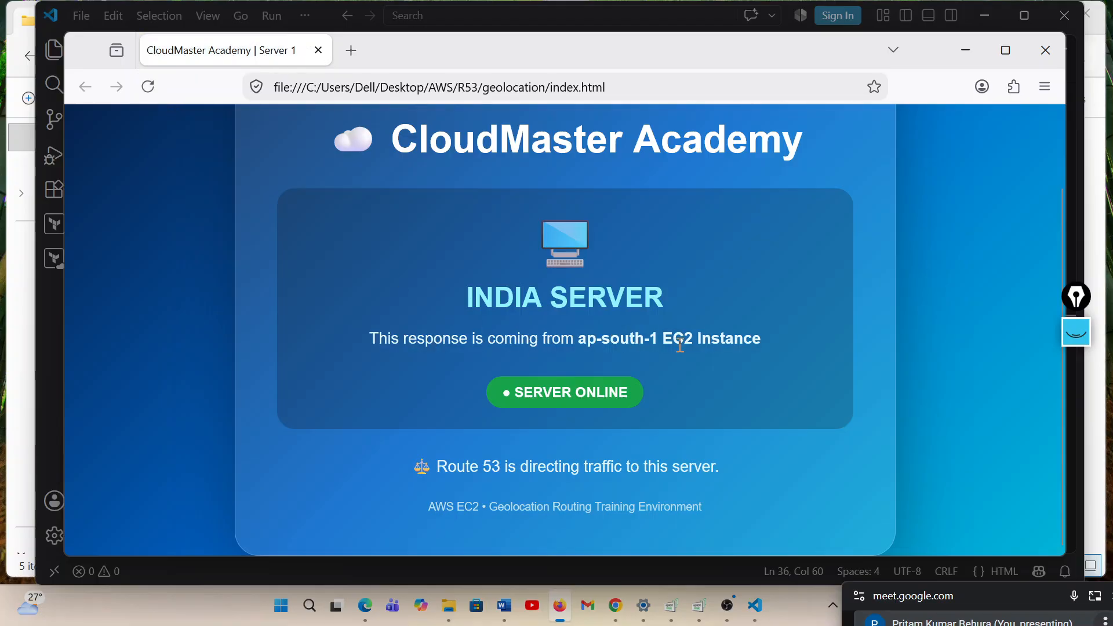
{"action": "left_click_drag", "start_coordinate": [442, 339], "coordinate": [742, 343]}
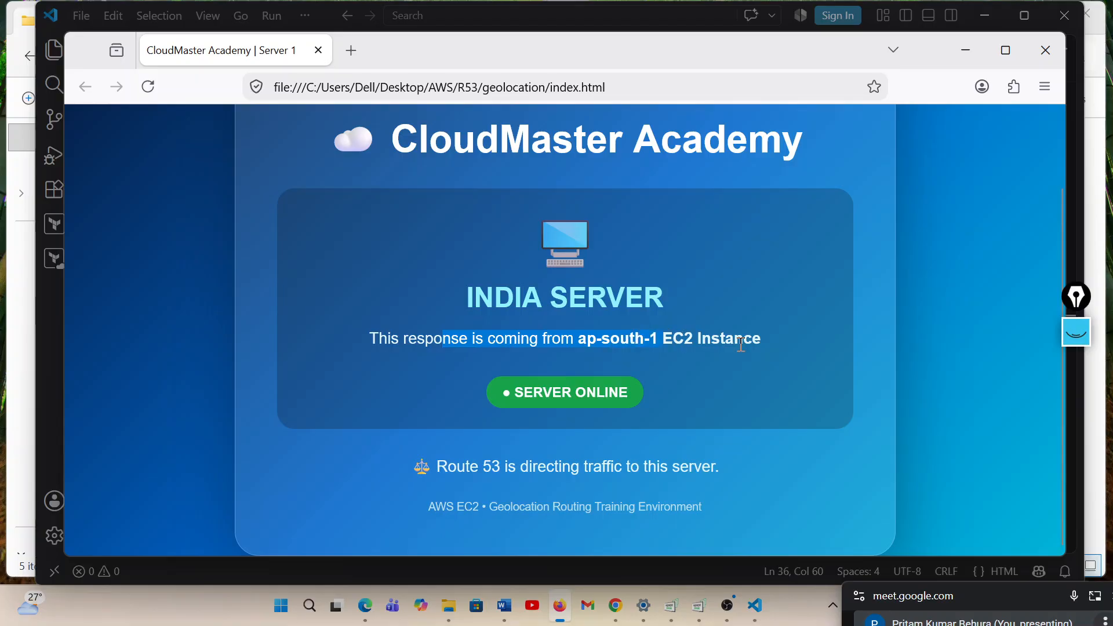
{"action": "left_click", "coordinate": [746, 343]}
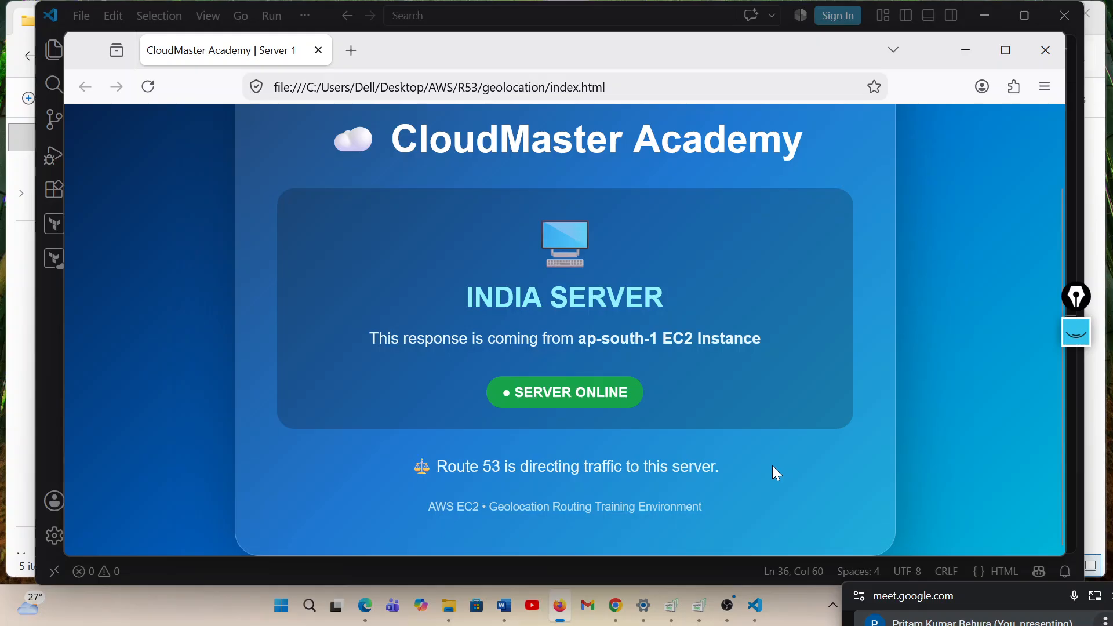
{"action": "scroll", "coordinate": [772, 465], "scroll_direction": "up", "scroll_amount": 3}
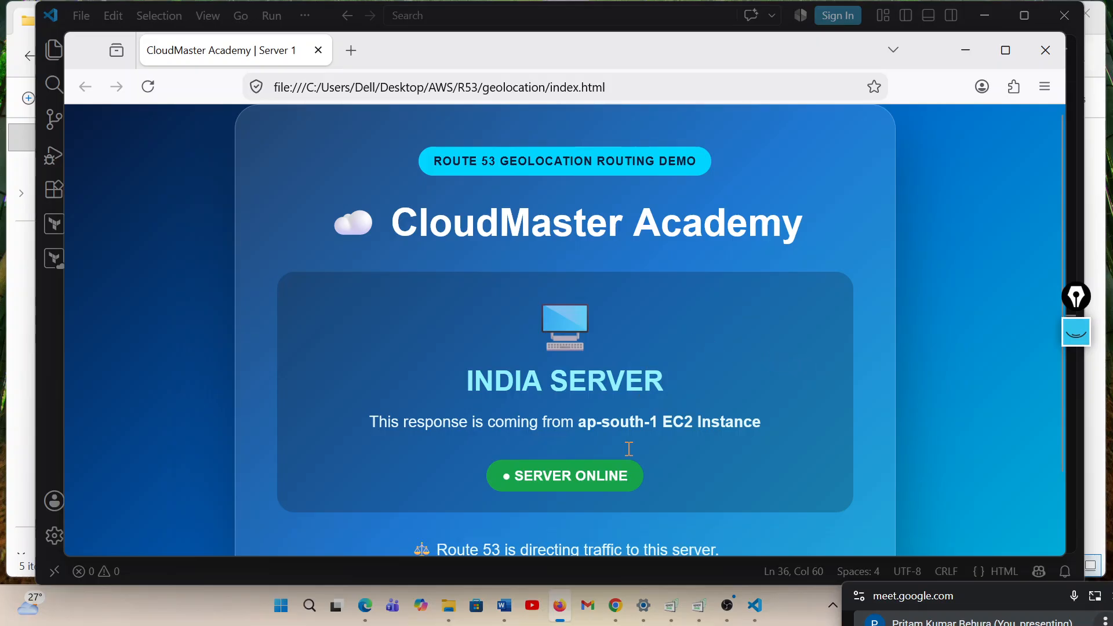
{"action": "mouse_move", "coordinate": [620, 614]}
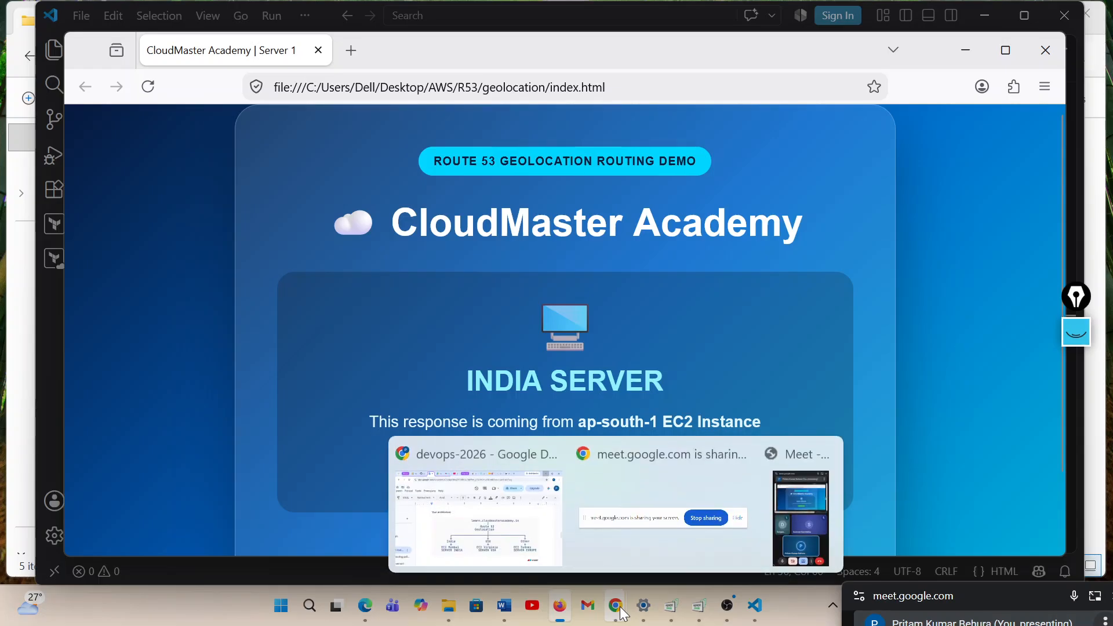
{"action": "left_click", "coordinate": [525, 528]}
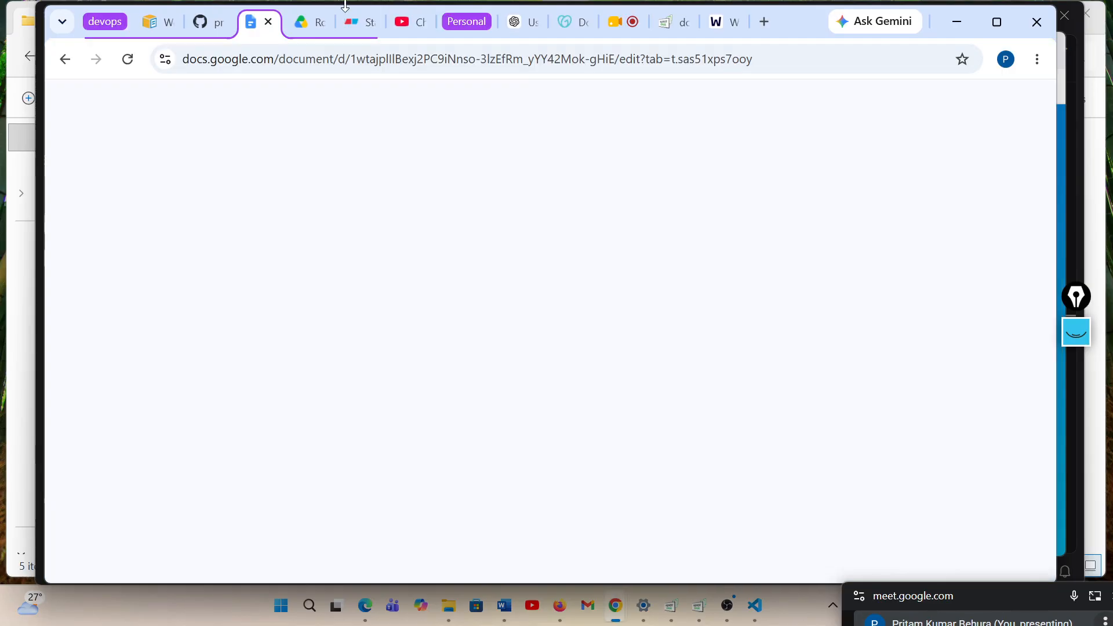
{"action": "left_click", "coordinate": [963, 22]}
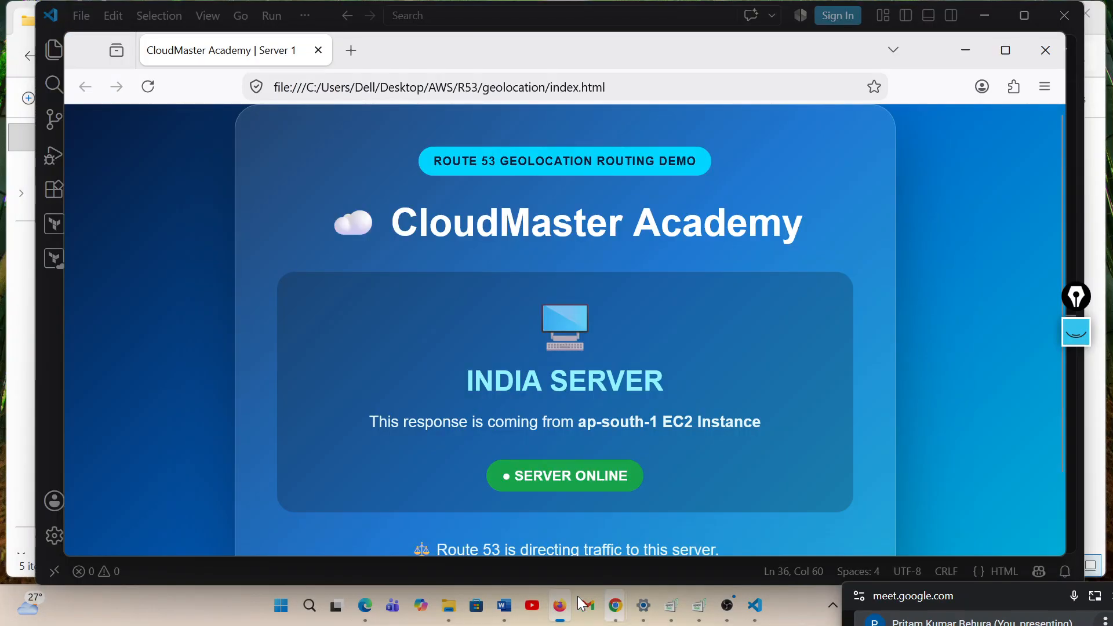
Switch to Edge and refresh the EC2 instances list to check the state of both r53 web servers
{"action": "left_click", "coordinate": [364, 606]}
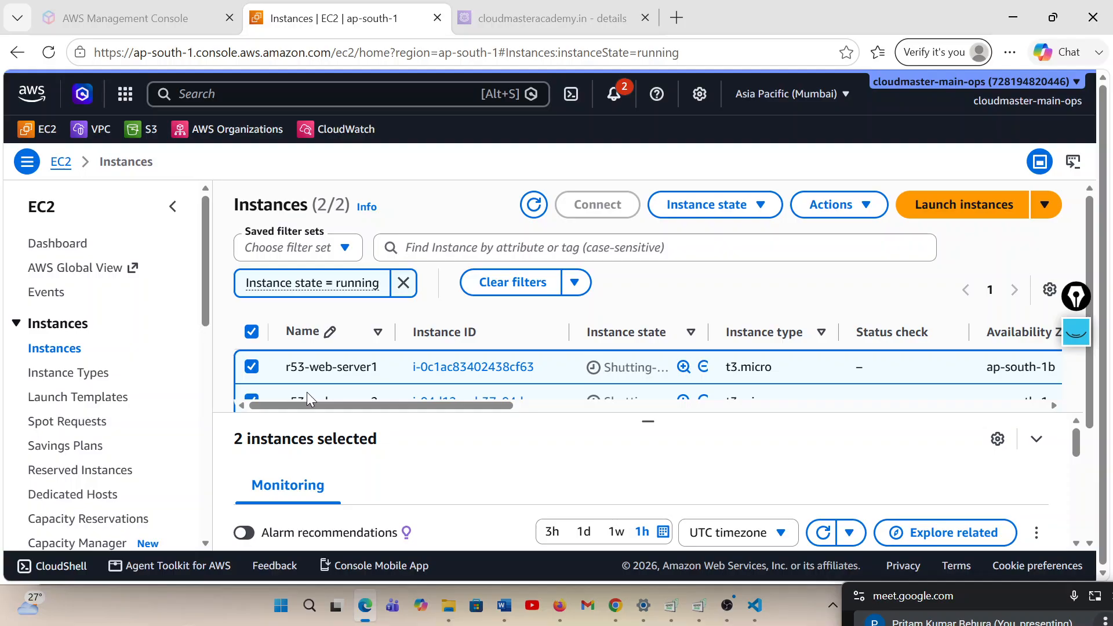
{"action": "left_click", "coordinate": [534, 205]}
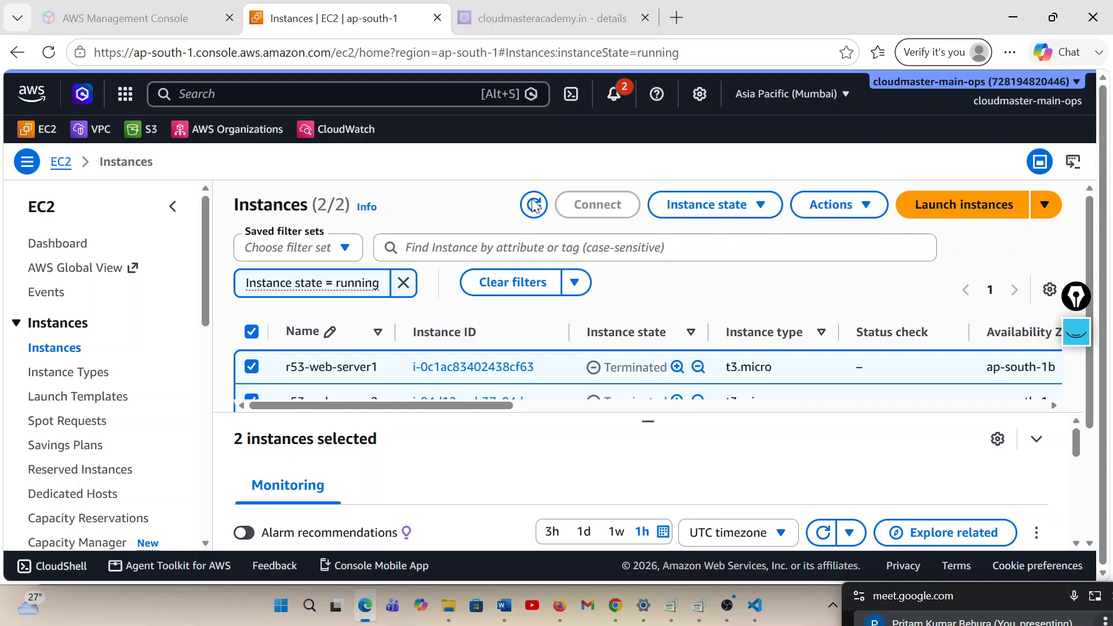
{"action": "left_click", "coordinate": [534, 205]}
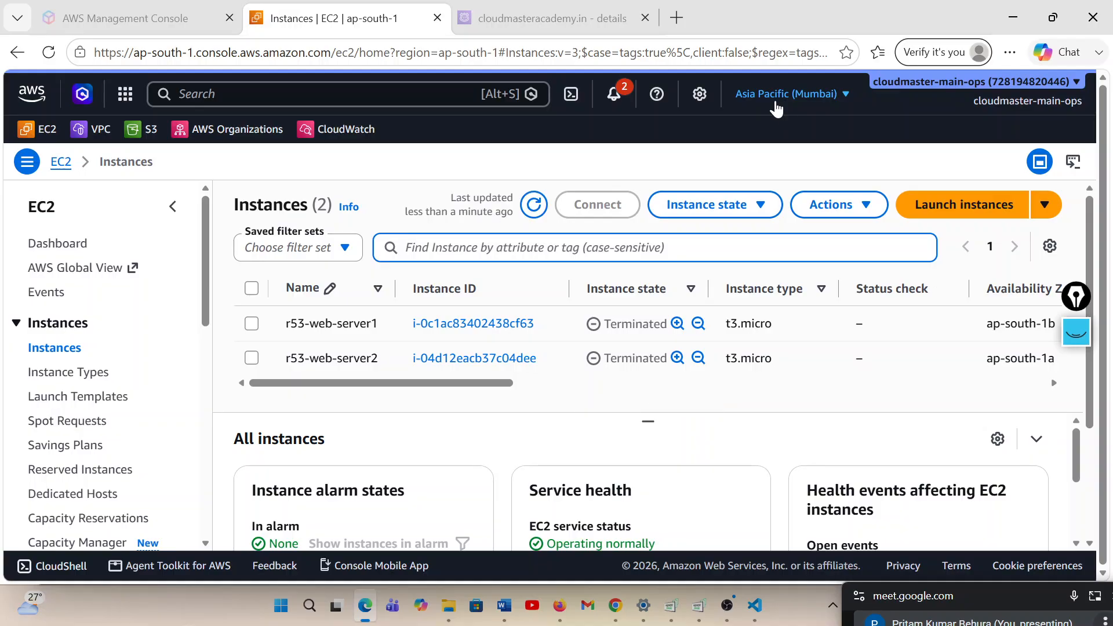
Start launching a new EC2 instance in the Asia Pacific (Mumbai) region and name it India-server
{"action": "left_click", "coordinate": [960, 217]}
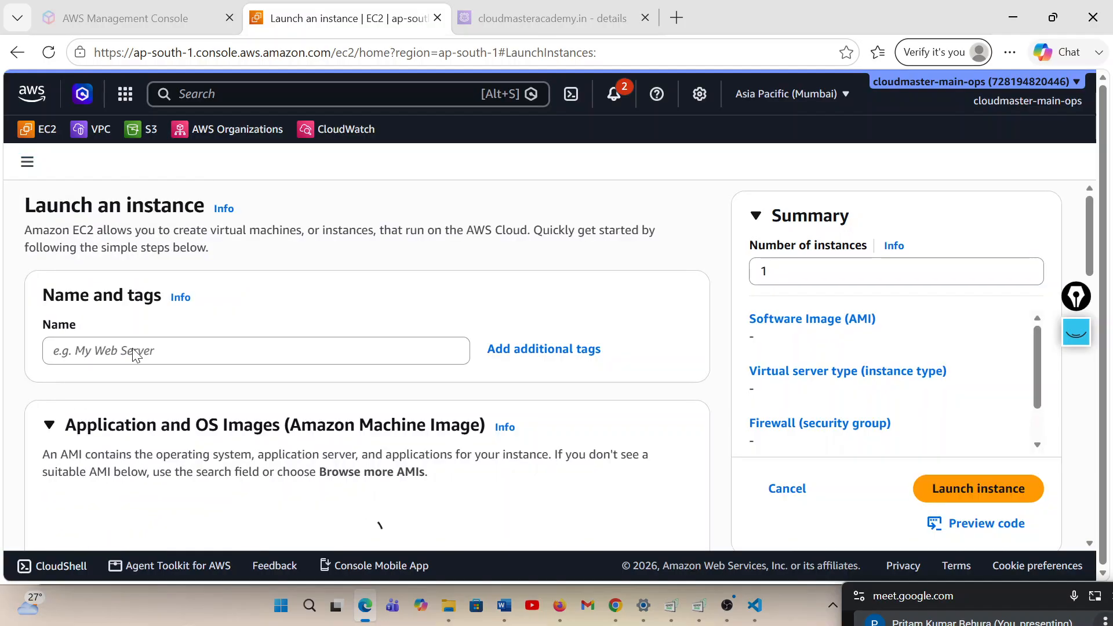
{"action": "left_click", "coordinate": [134, 351]}
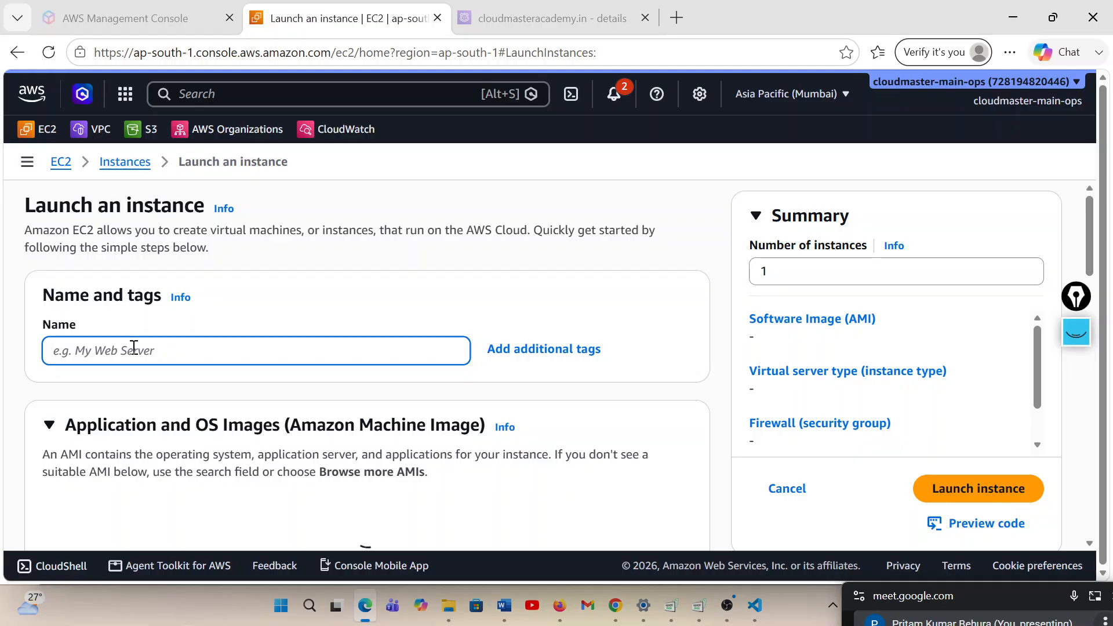
{"action": "type", "text": "In"}
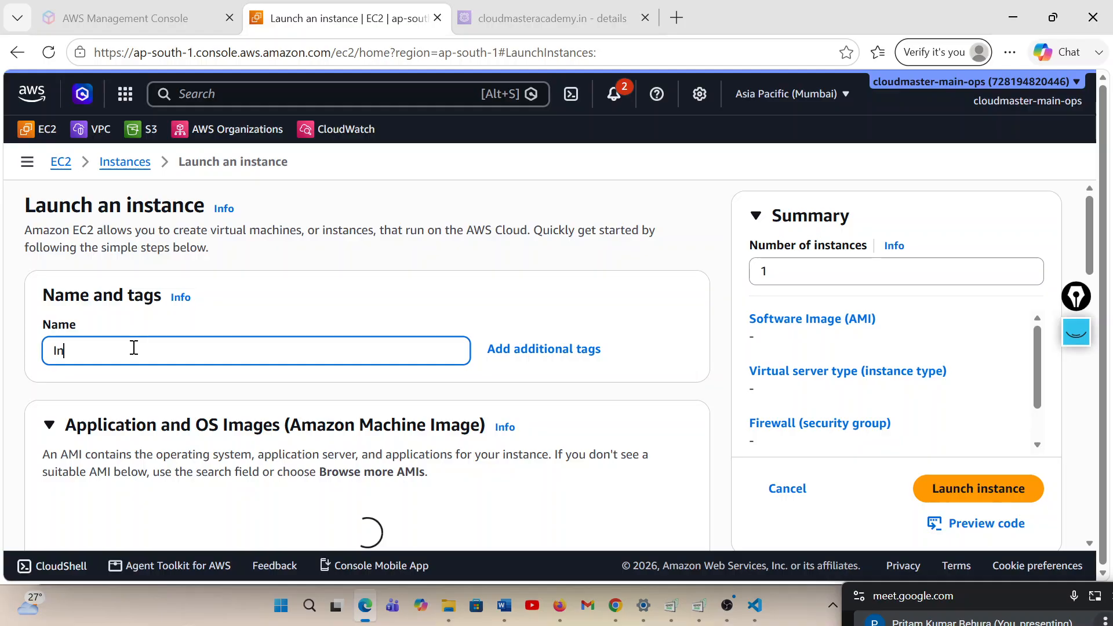
{"action": "type", "text": "dia-server"}
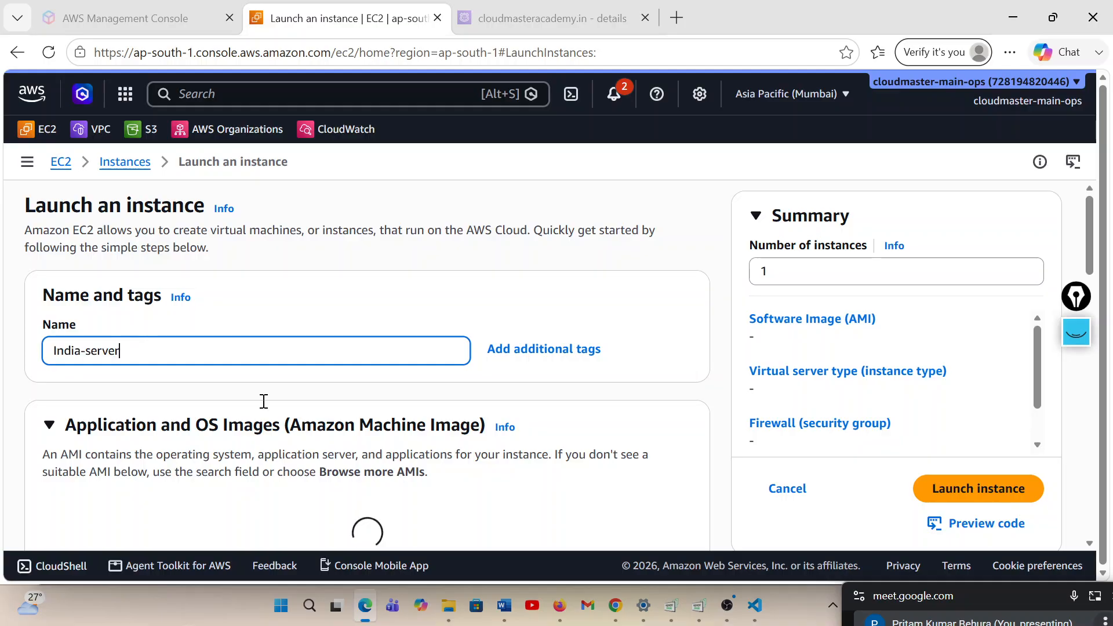
Keep the Amazon Linux image and t3.micro instance type, and select the devops-26 key pair for the new instance
{"action": "scroll", "coordinate": [264, 401], "scroll_direction": "down", "scroll_amount": 3}
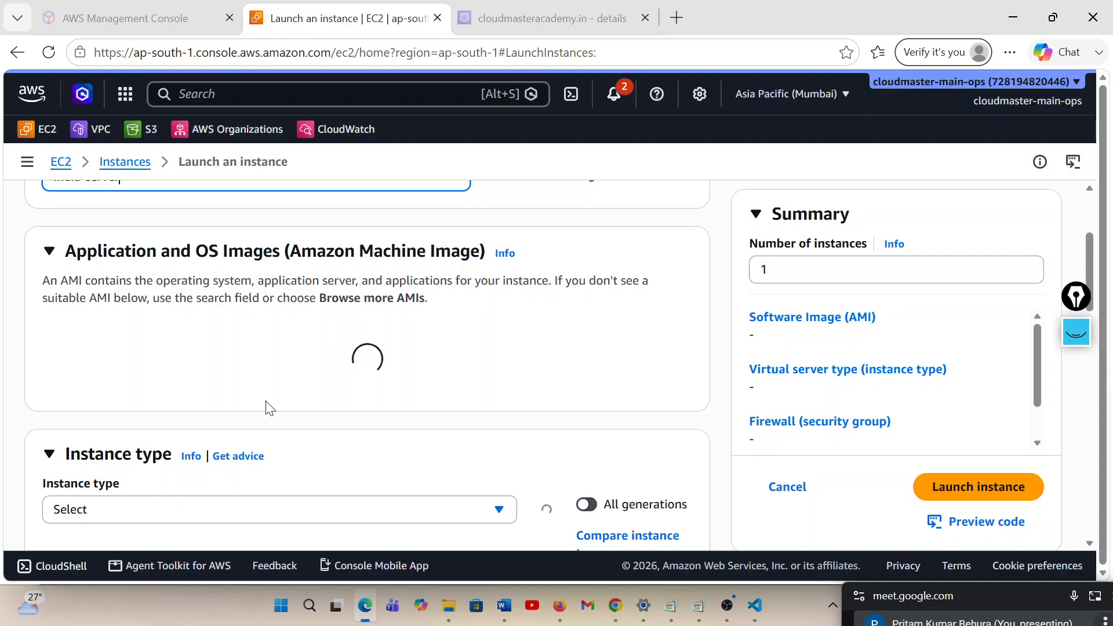
{"action": "scroll", "coordinate": [267, 406], "scroll_direction": "down", "scroll_amount": 2}
{"action": "scroll", "coordinate": [267, 405], "scroll_direction": "down", "scroll_amount": 2}
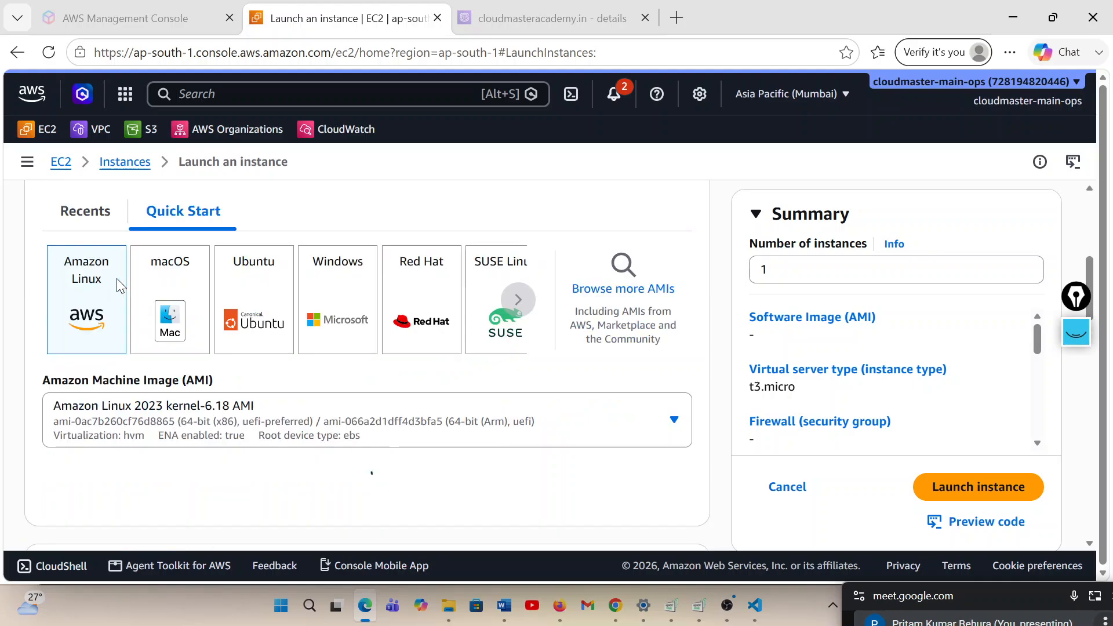
{"action": "scroll", "coordinate": [119, 284], "scroll_direction": "down", "scroll_amount": 5}
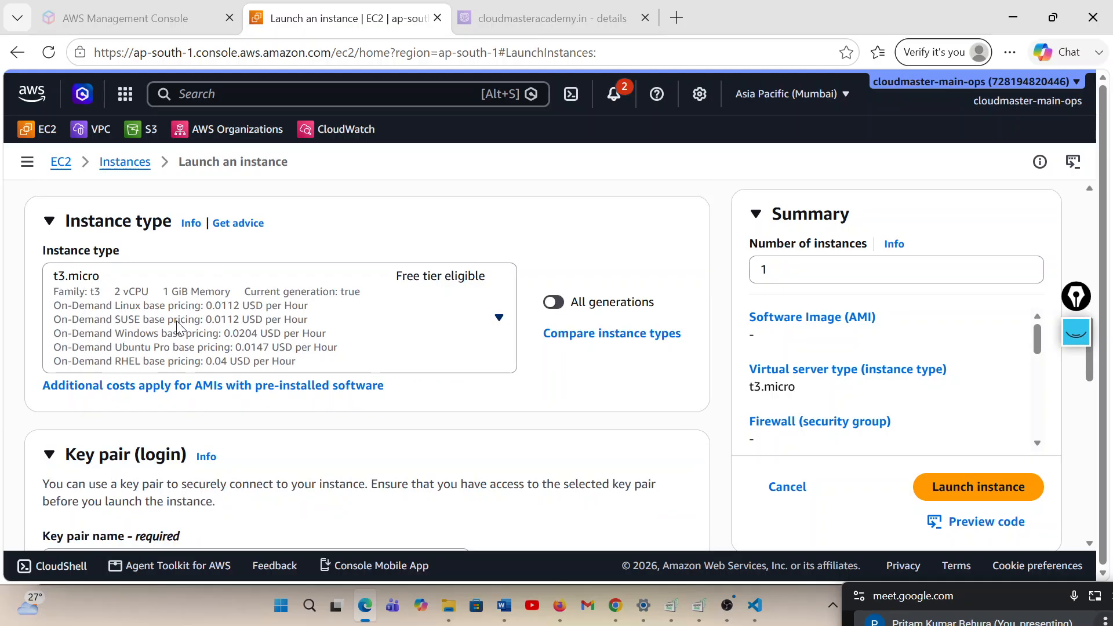
{"action": "scroll", "coordinate": [176, 321], "scroll_direction": "down", "scroll_amount": 3}
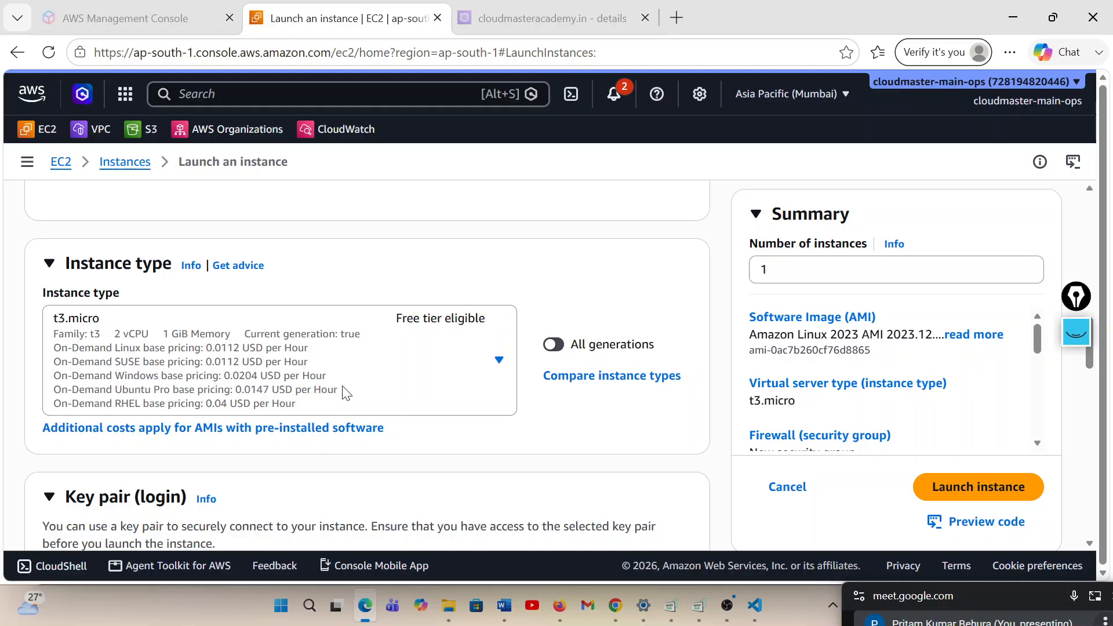
{"action": "scroll", "coordinate": [467, 464], "scroll_direction": "down", "scroll_amount": 4}
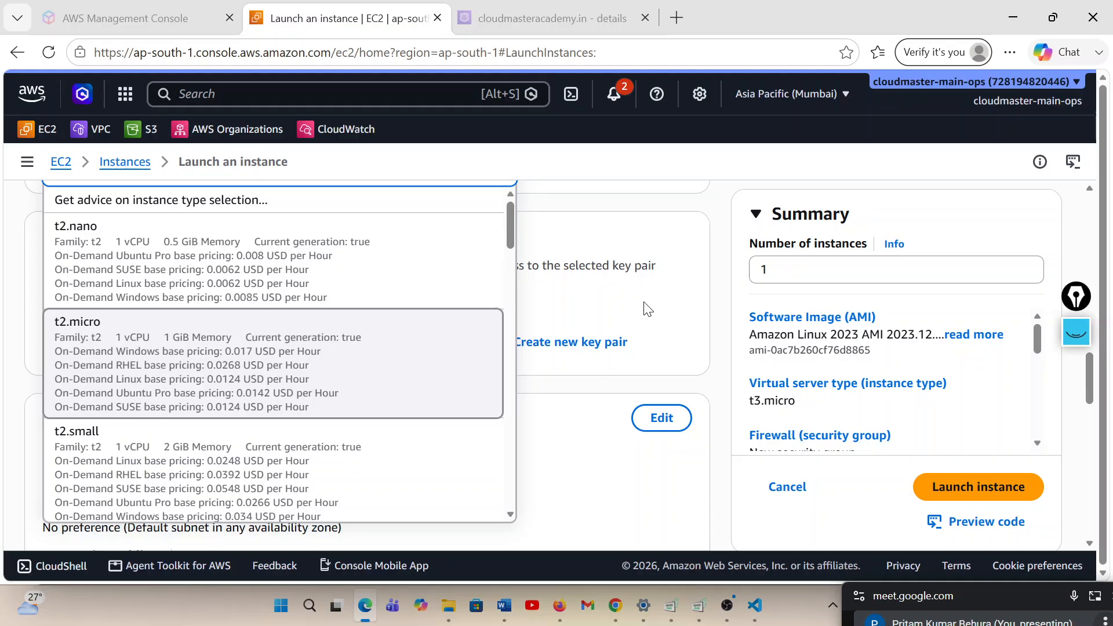
{"action": "left_click", "coordinate": [647, 310]}
{"action": "left_click", "coordinate": [187, 345]}
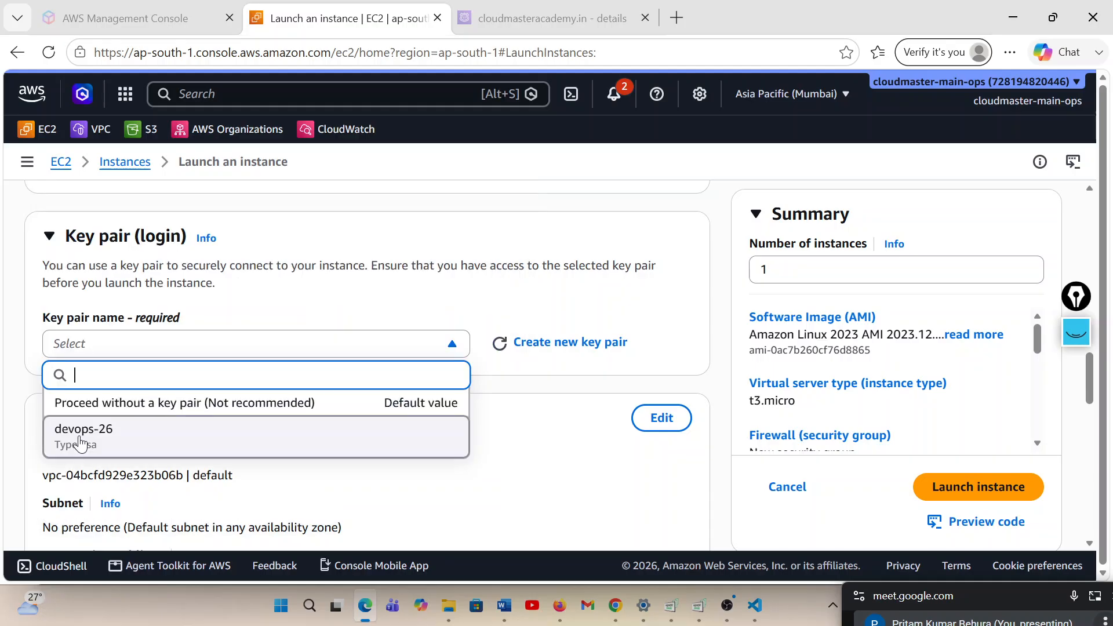
{"action": "left_click", "coordinate": [80, 444]}
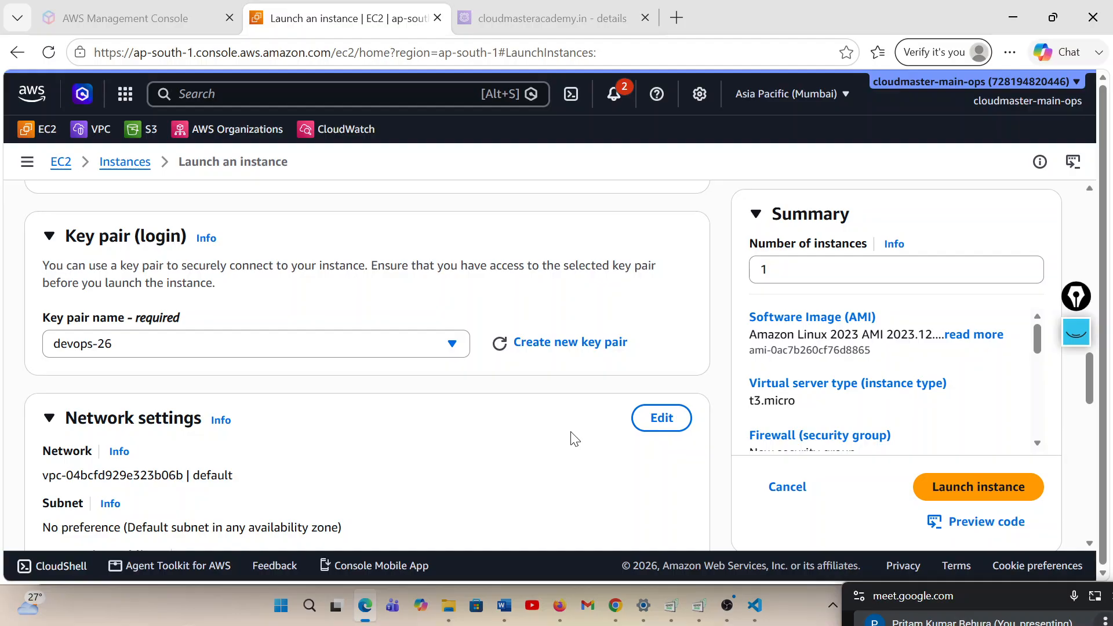
{"action": "scroll", "coordinate": [200, 354], "scroll_direction": "down", "scroll_amount": 3}
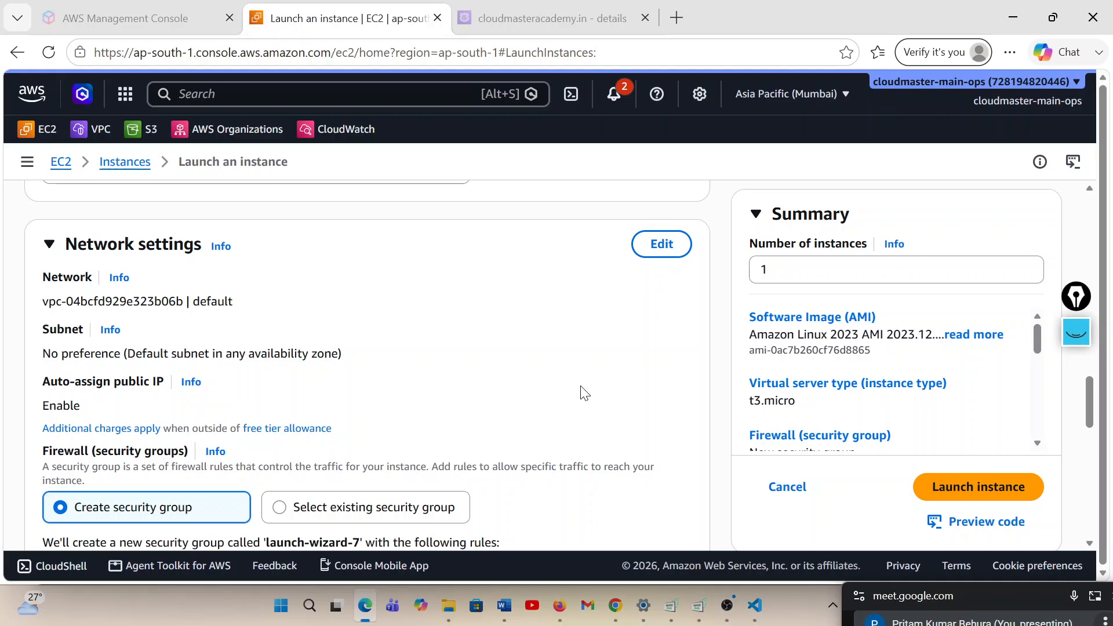
Allow HTTP traffic from the internet in the new security group, keep the default storage, and launch the India-server instance
{"action": "scroll", "coordinate": [581, 390], "scroll_direction": "down", "scroll_amount": 4}
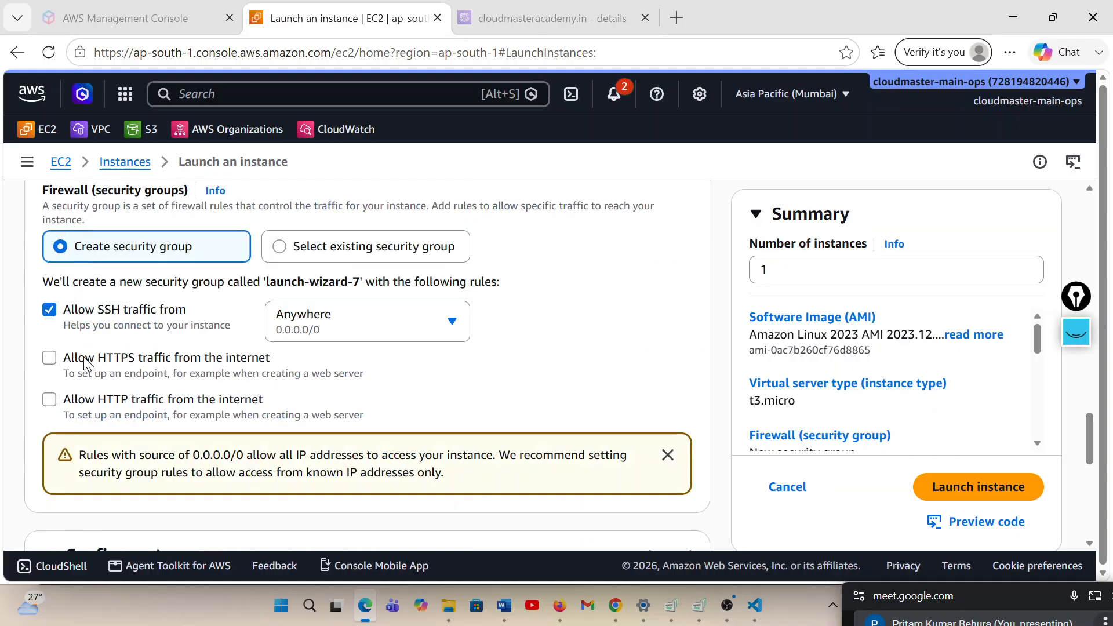
{"action": "left_click", "coordinate": [50, 400]}
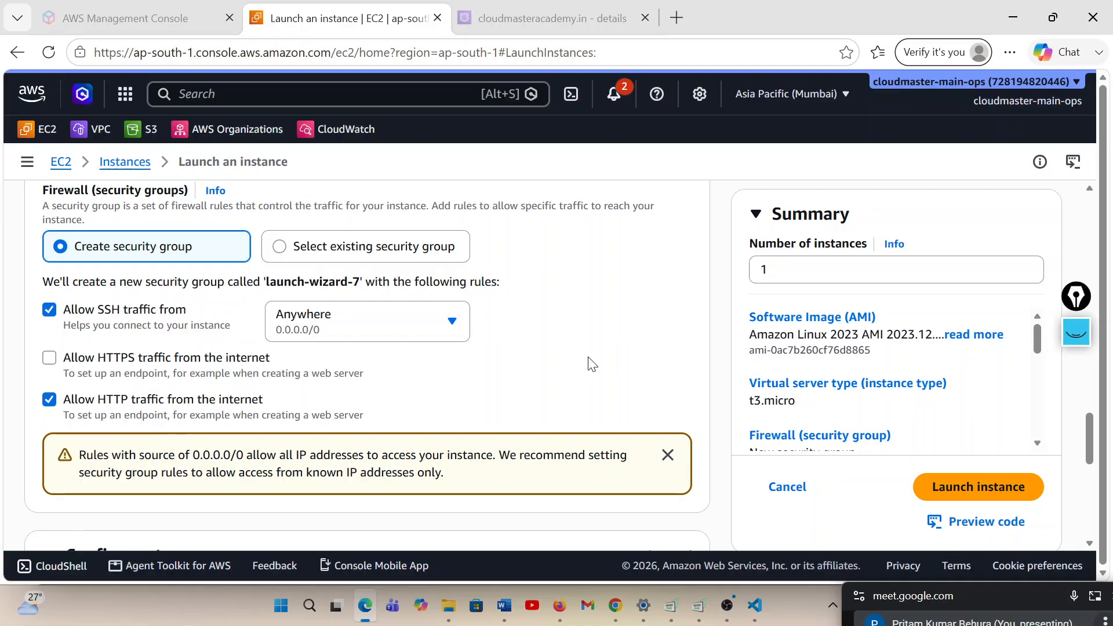
{"action": "scroll", "coordinate": [529, 376], "scroll_direction": "down", "scroll_amount": 1}
{"action": "scroll", "coordinate": [528, 374], "scroll_direction": "down", "scroll_amount": 4}
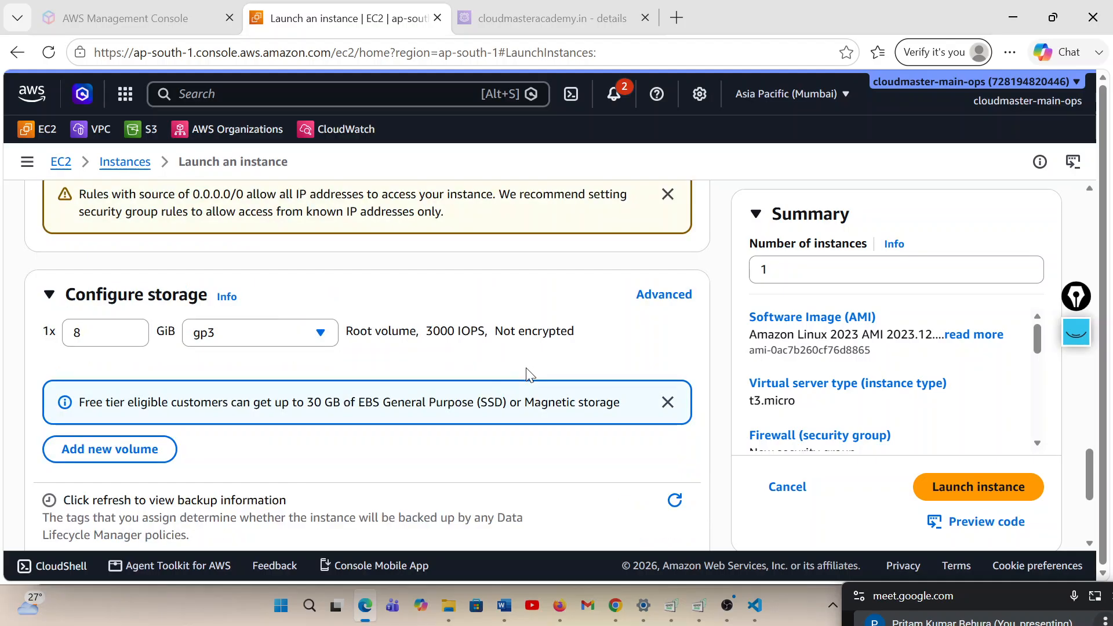
{"action": "scroll", "coordinate": [529, 374], "scroll_direction": "down", "scroll_amount": 3}
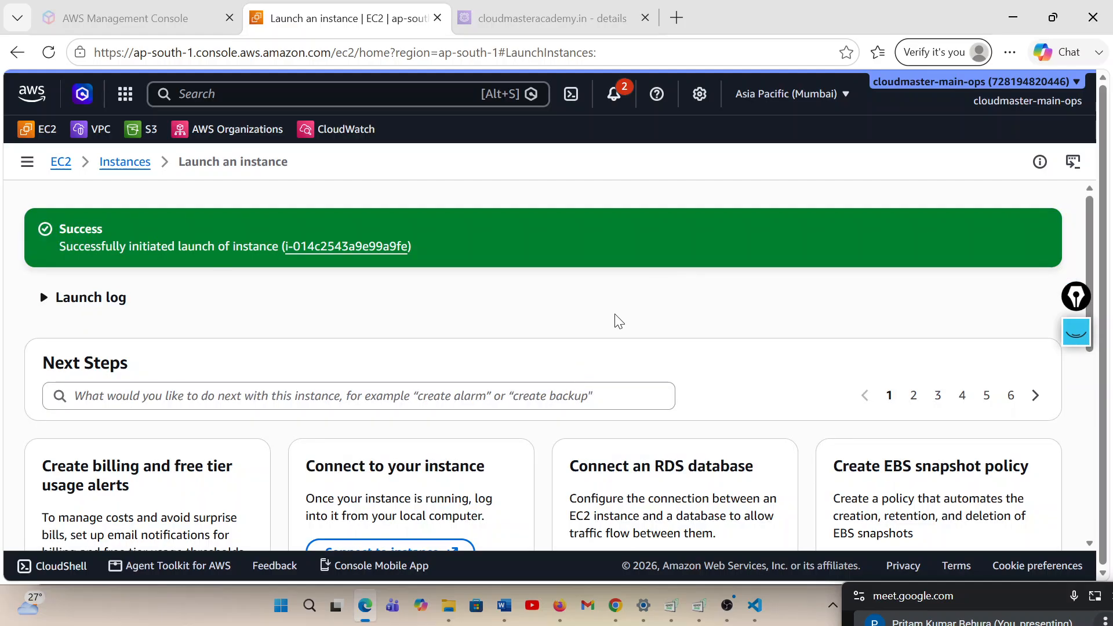
Open the list of all instances and check the state of India-server
{"action": "scroll", "coordinate": [803, 311], "scroll_direction": "down", "scroll_amount": 2}
{"action": "scroll", "coordinate": [803, 311], "scroll_direction": "down", "scroll_amount": 6}
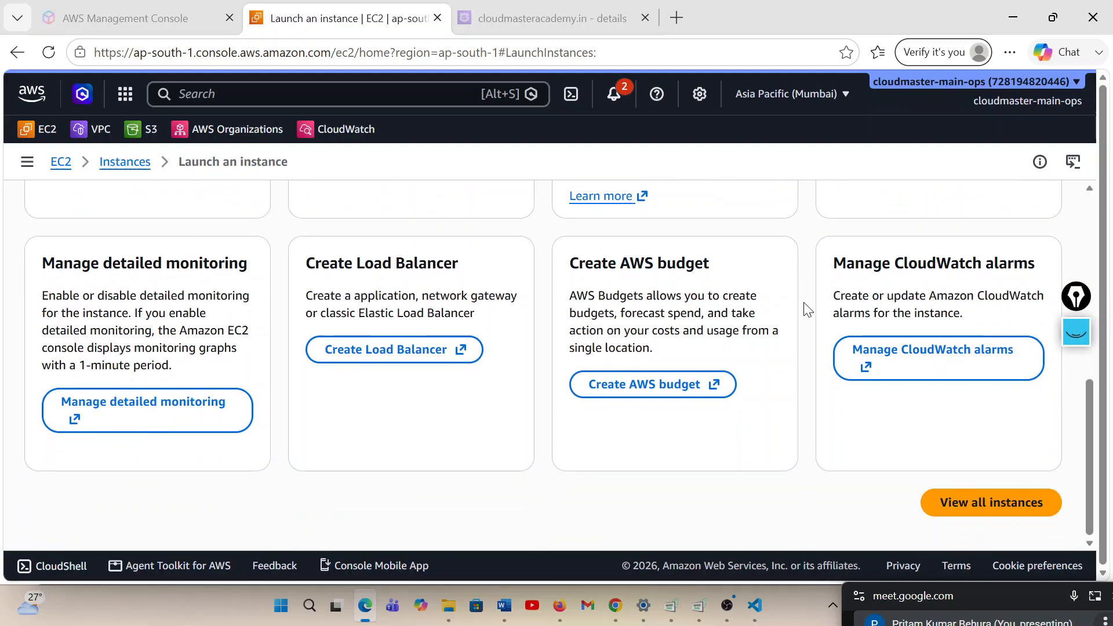
{"action": "left_click", "coordinate": [964, 502]}
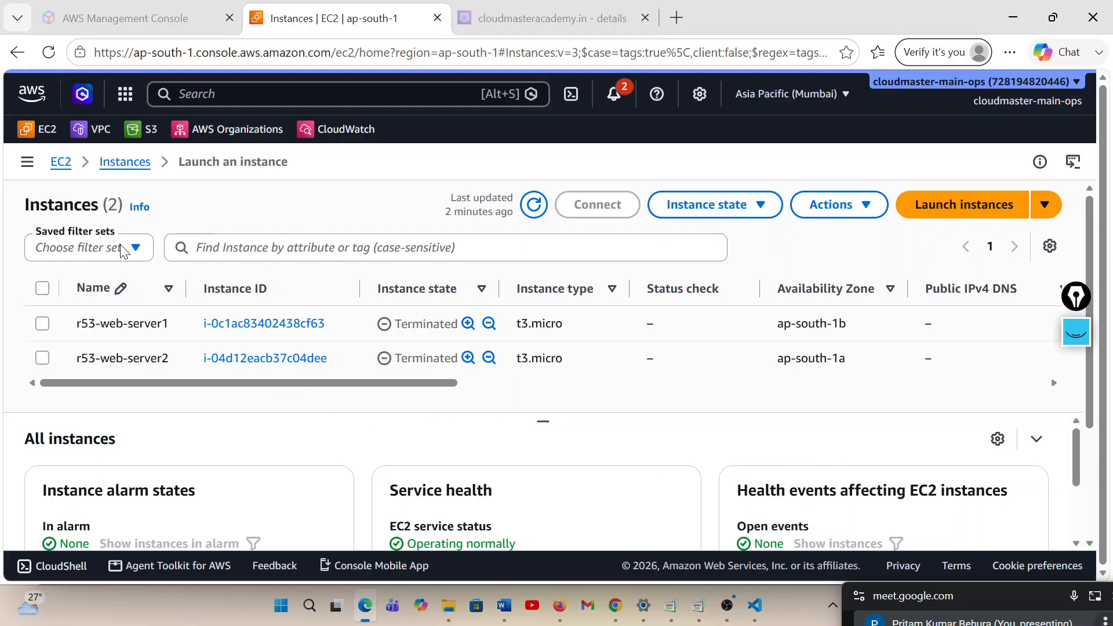
{"action": "left_click", "coordinate": [124, 162]}
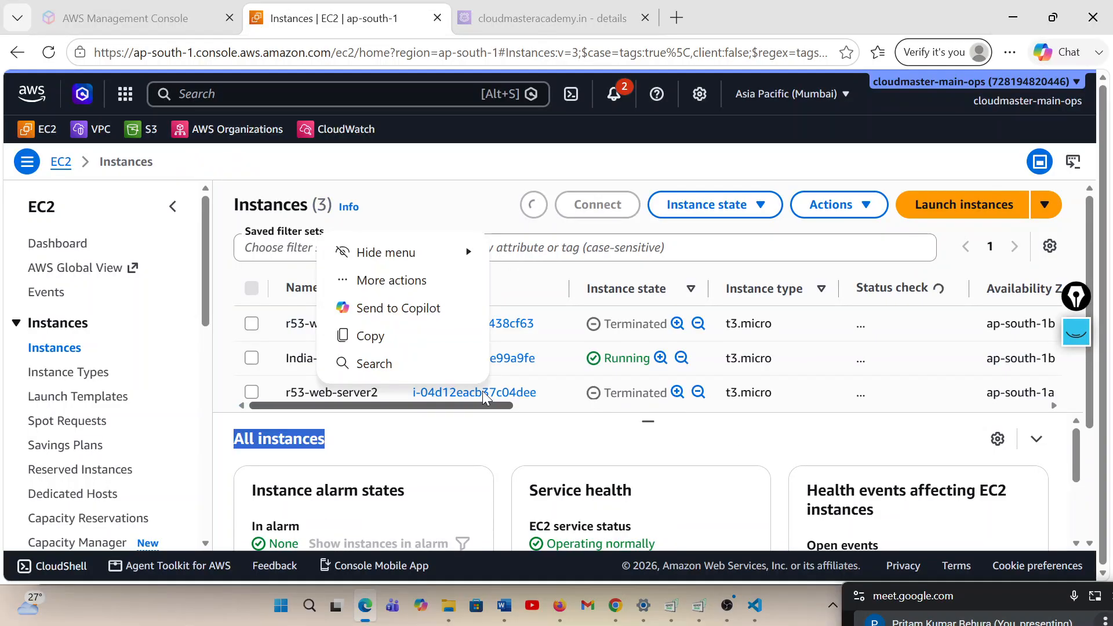
{"action": "left_click", "coordinate": [452, 207]}
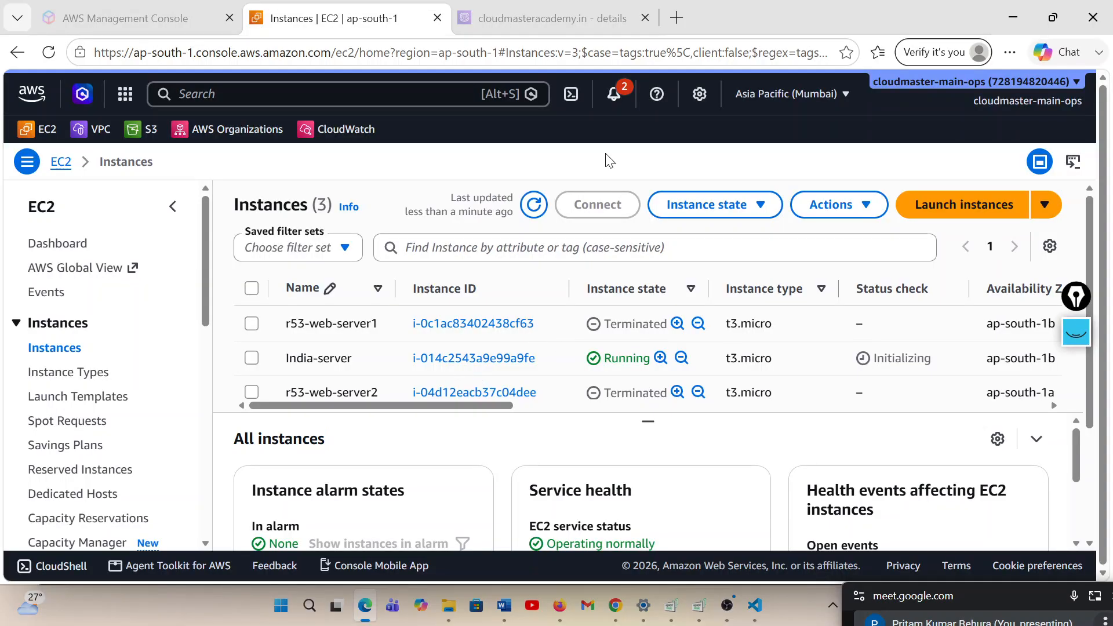
Switch the console to the United States (N. Virginia) region, us-east-1
{"action": "left_click", "coordinate": [785, 100]}
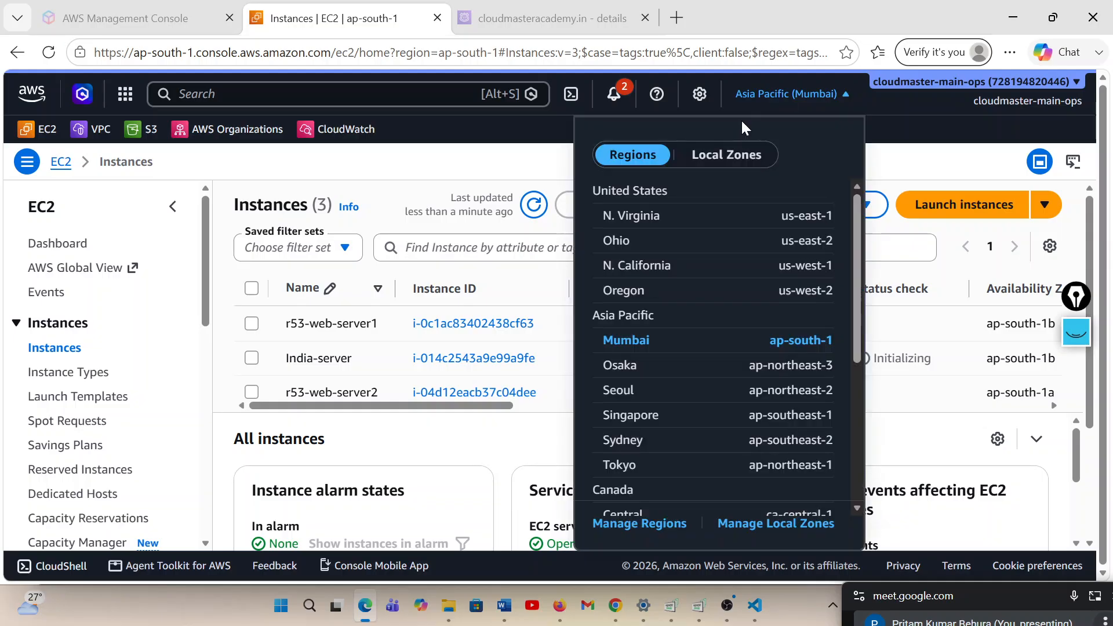
{"action": "left_click", "coordinate": [647, 221]}
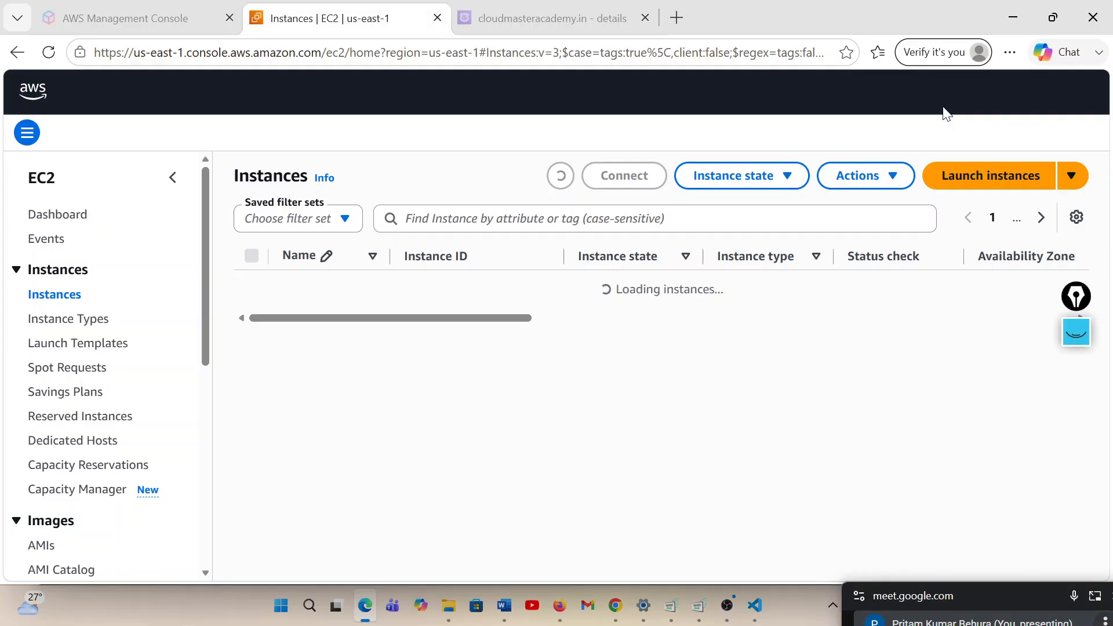
{"action": "left_click_drag", "start_coordinate": [1006, 602], "coordinate": [792, 625]}
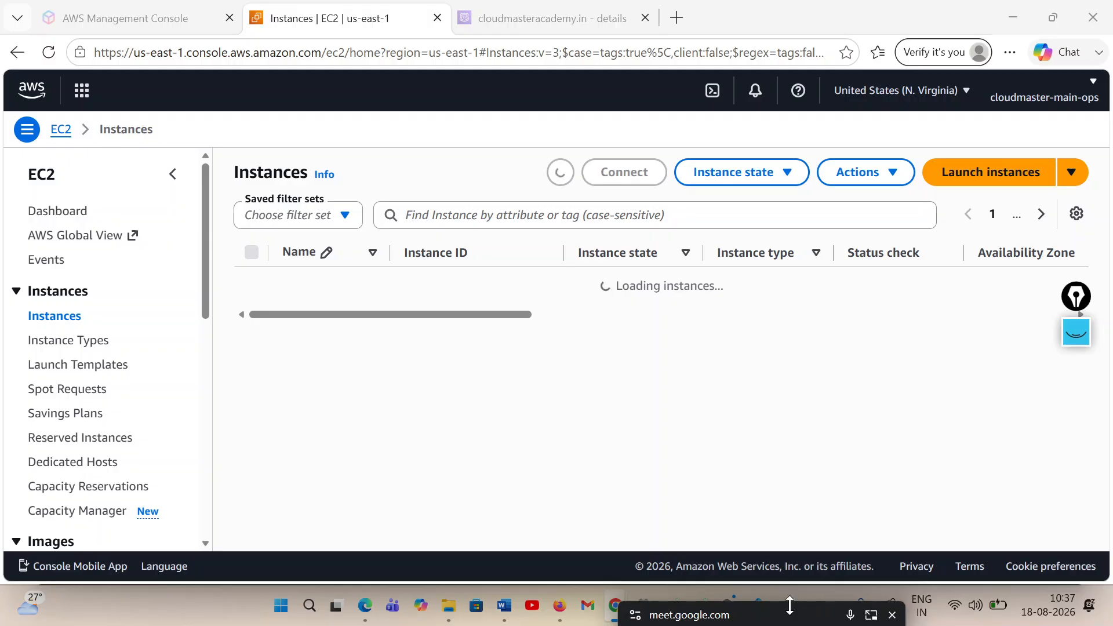
{"action": "left_click_drag", "start_coordinate": [790, 609], "coordinate": [969, 610]}
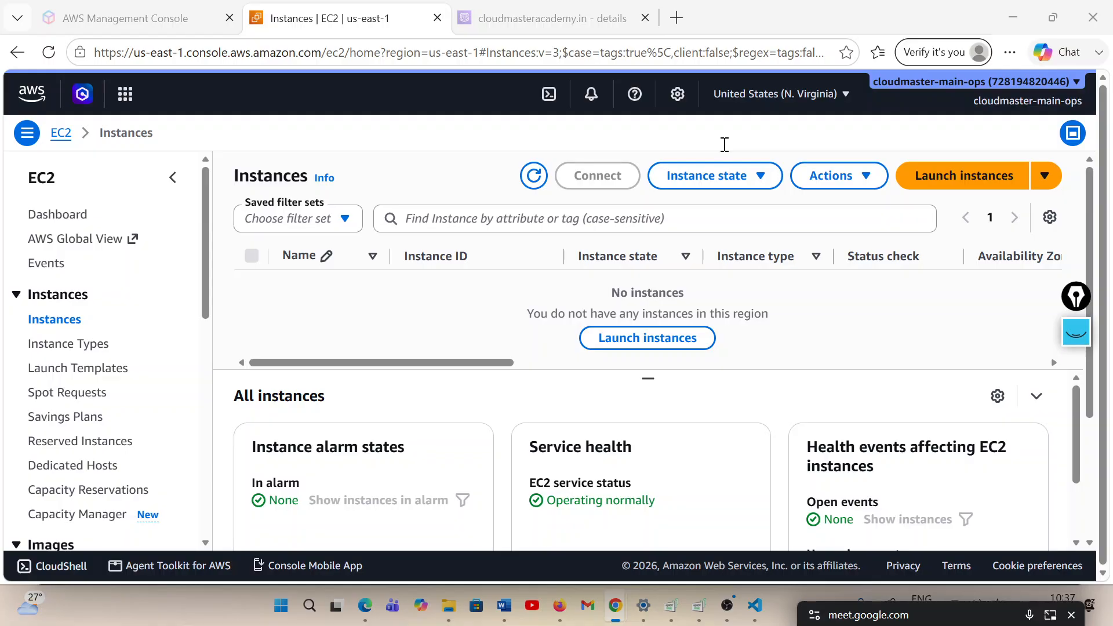
Start launching a new EC2 instance in N. Virginia and name it usa-server
{"action": "left_click", "coordinate": [672, 339]}
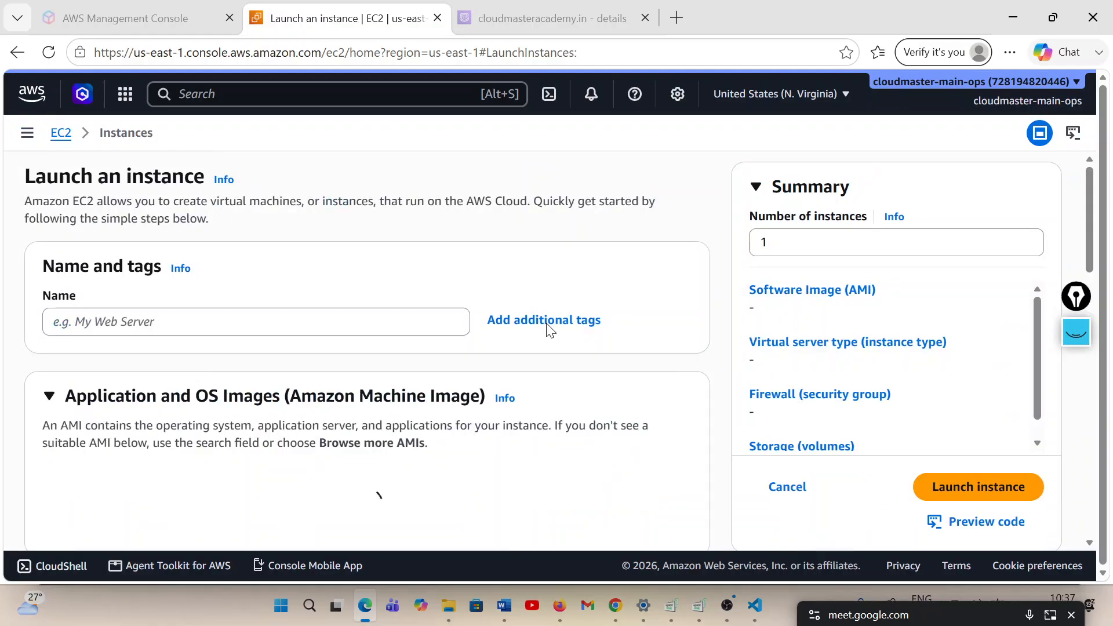
{"action": "left_click", "coordinate": [216, 317]}
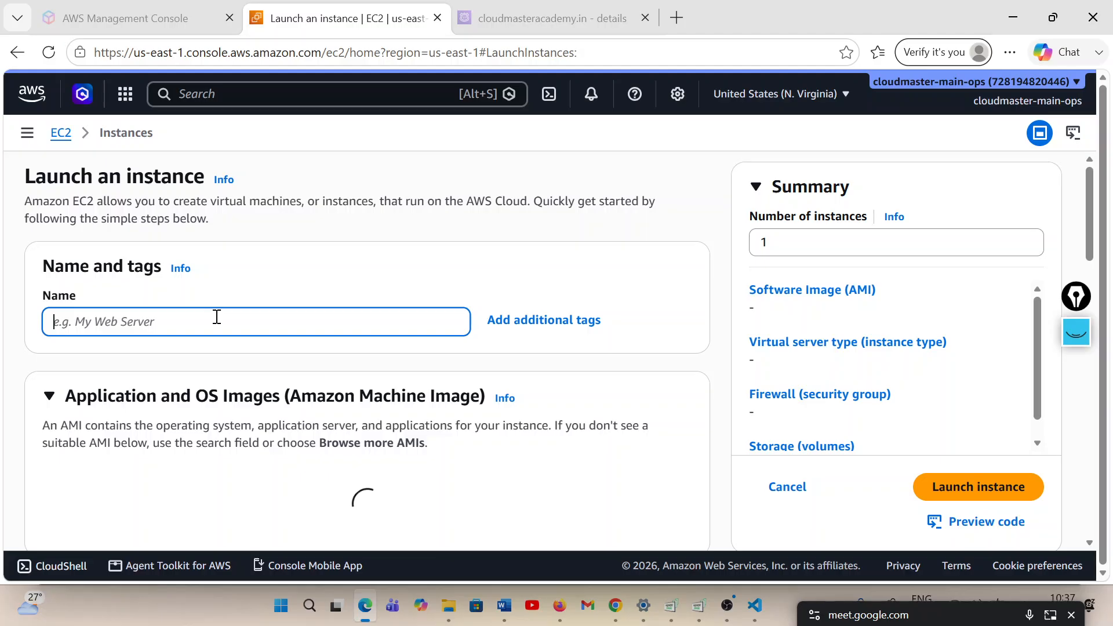
{"action": "type", "text": "usa"}
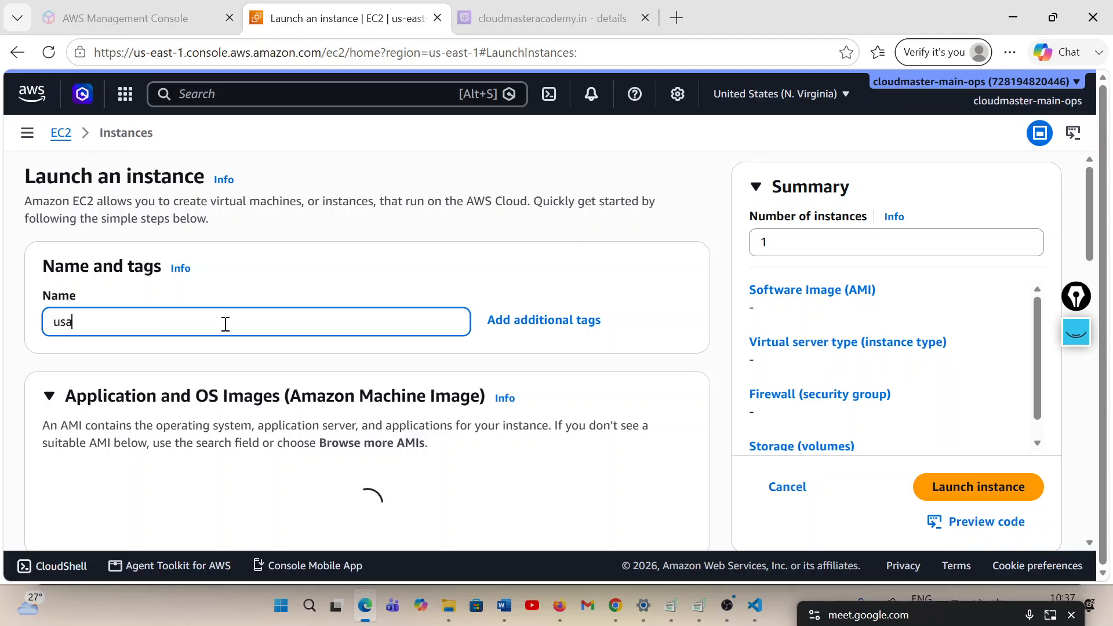
{"action": "type", "text": "-server"}
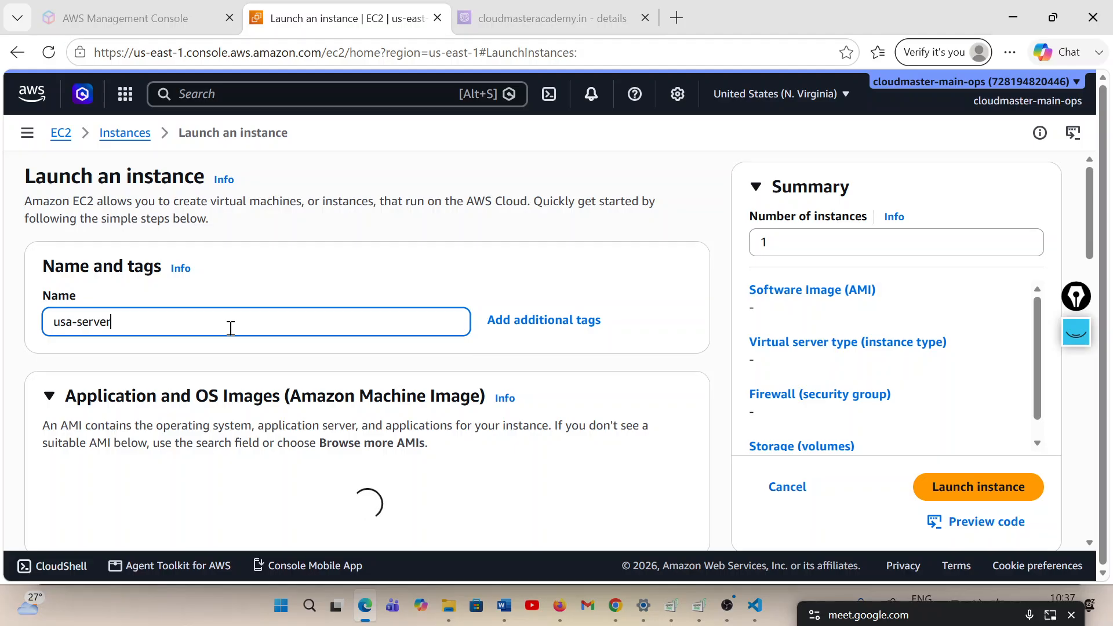
Review the default Amazon Linux image and t3.micro instance type, and check which key pairs exist in this region
{"action": "scroll", "coordinate": [565, 304], "scroll_direction": "down", "scroll_amount": 3}
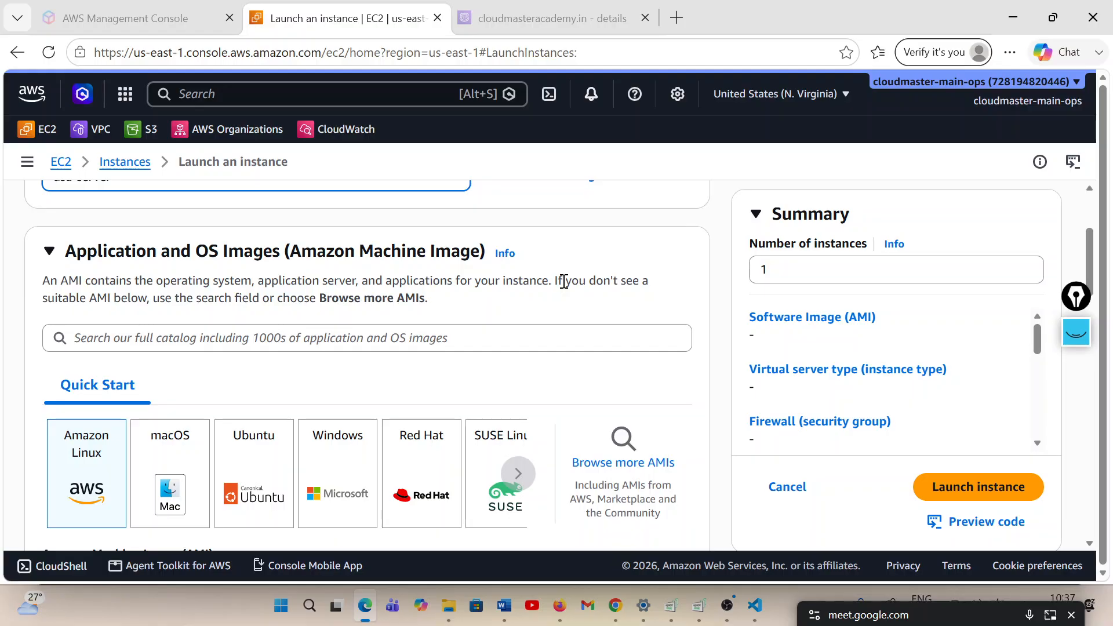
{"action": "scroll", "coordinate": [564, 282], "scroll_direction": "down", "scroll_amount": 5}
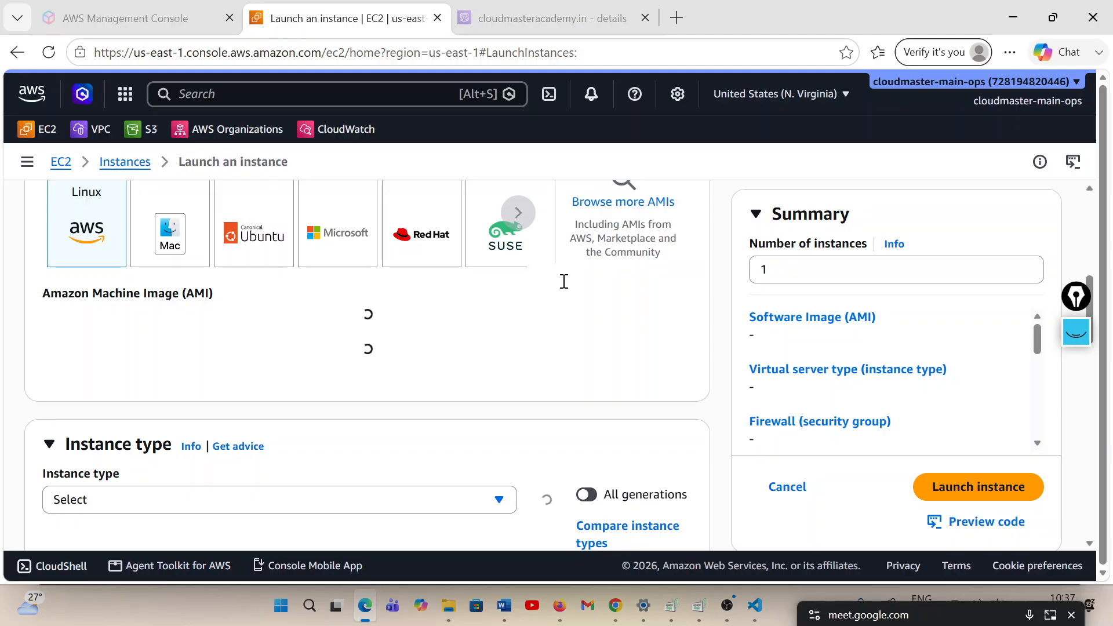
{"action": "scroll", "coordinate": [565, 282], "scroll_direction": "down", "scroll_amount": 3}
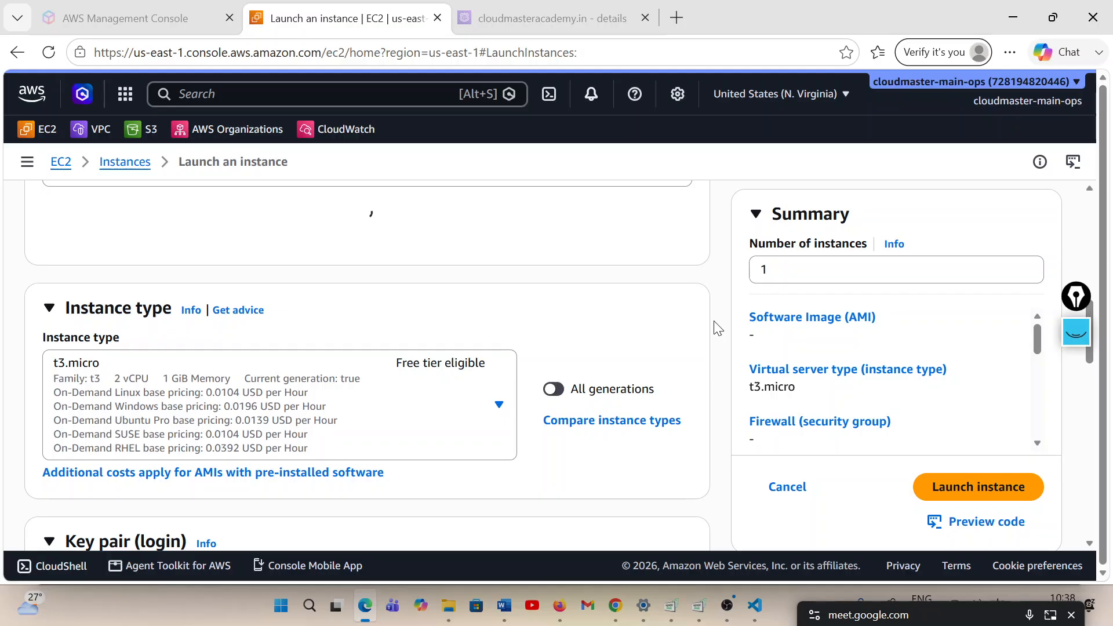
{"action": "scroll", "coordinate": [404, 320], "scroll_direction": "down", "scroll_amount": 5}
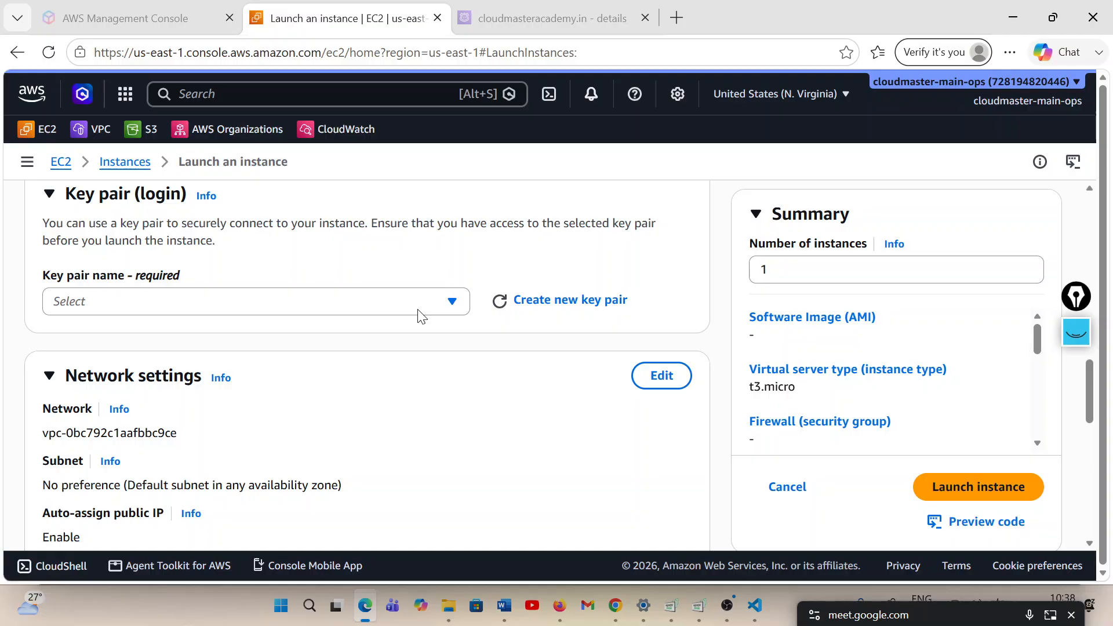
{"action": "scroll", "coordinate": [452, 308], "scroll_direction": "up", "scroll_amount": 3}
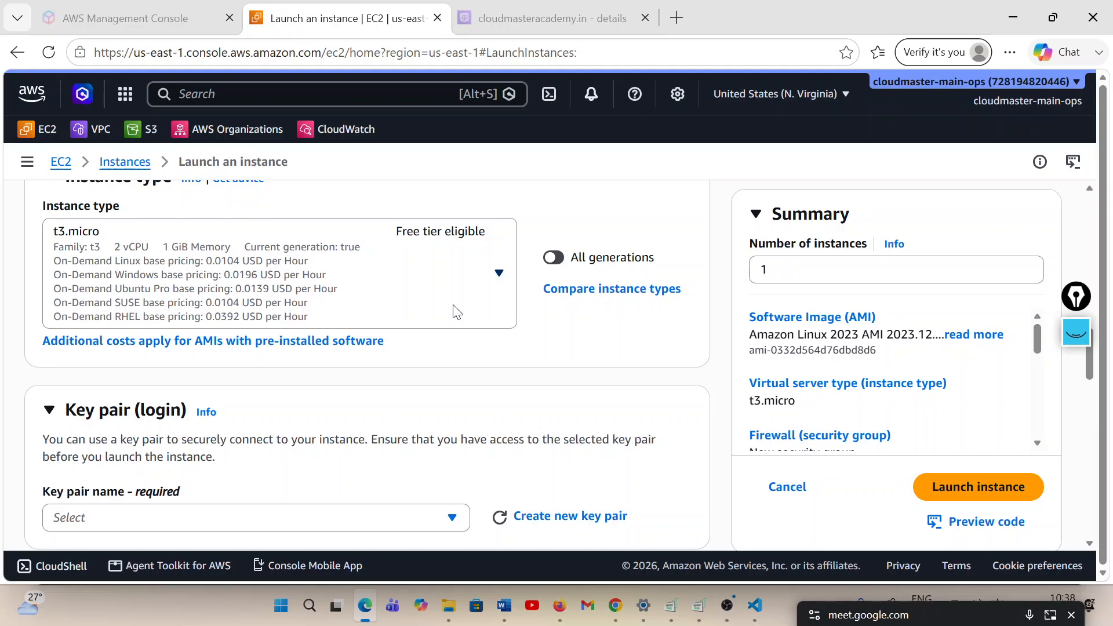
{"action": "scroll", "coordinate": [454, 309], "scroll_direction": "down", "scroll_amount": 3}
{"action": "left_click", "coordinate": [450, 343]}
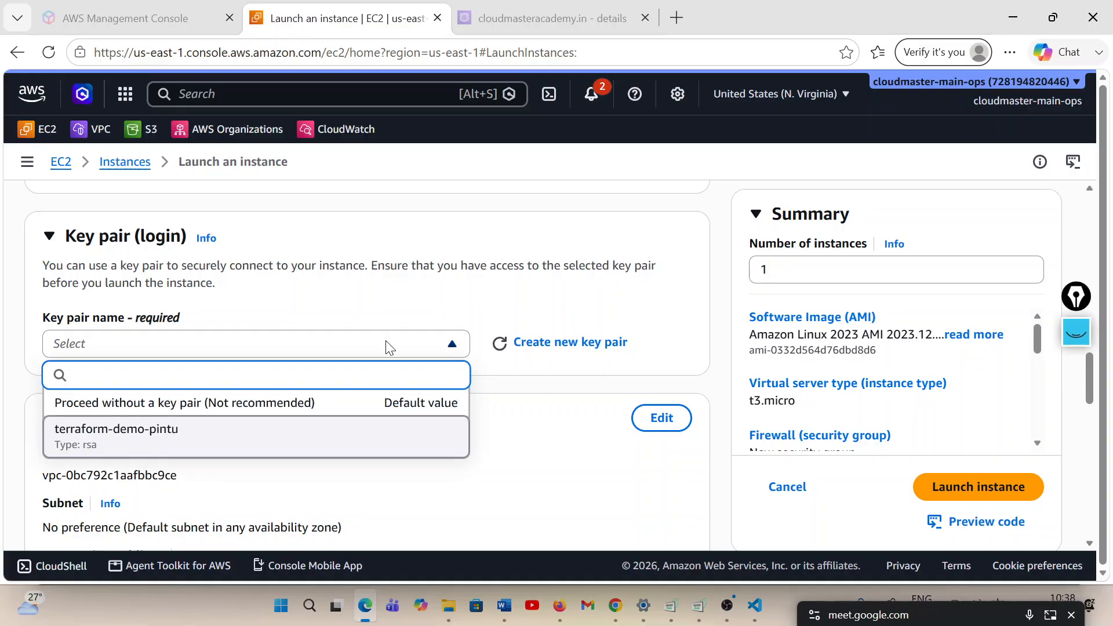
{"action": "left_click", "coordinate": [83, 327]}
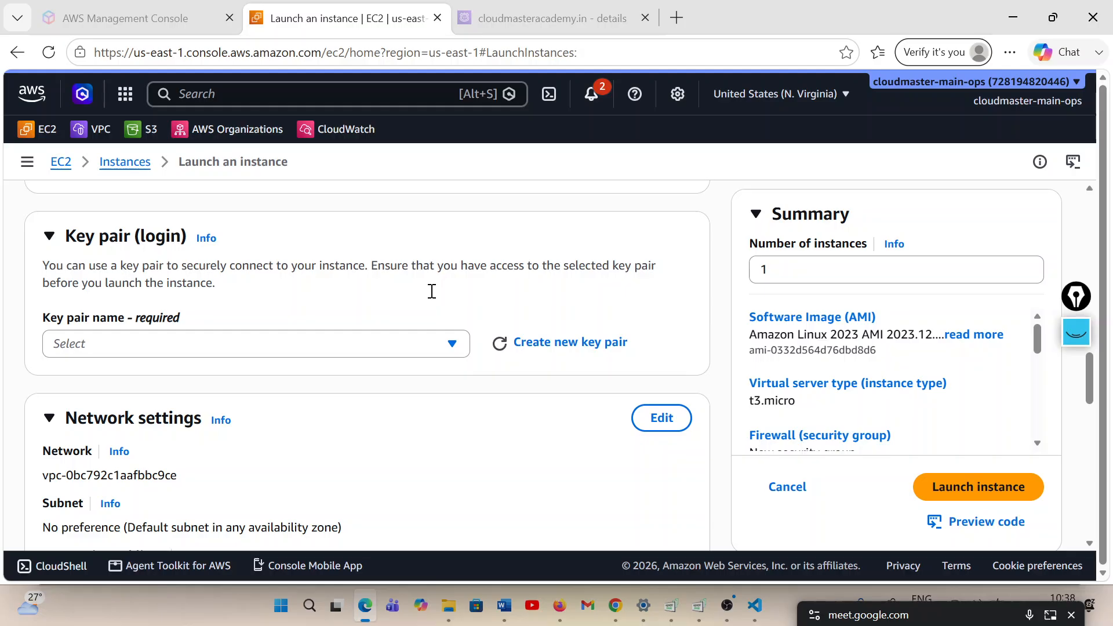
{"action": "left_click", "coordinate": [325, 344]}
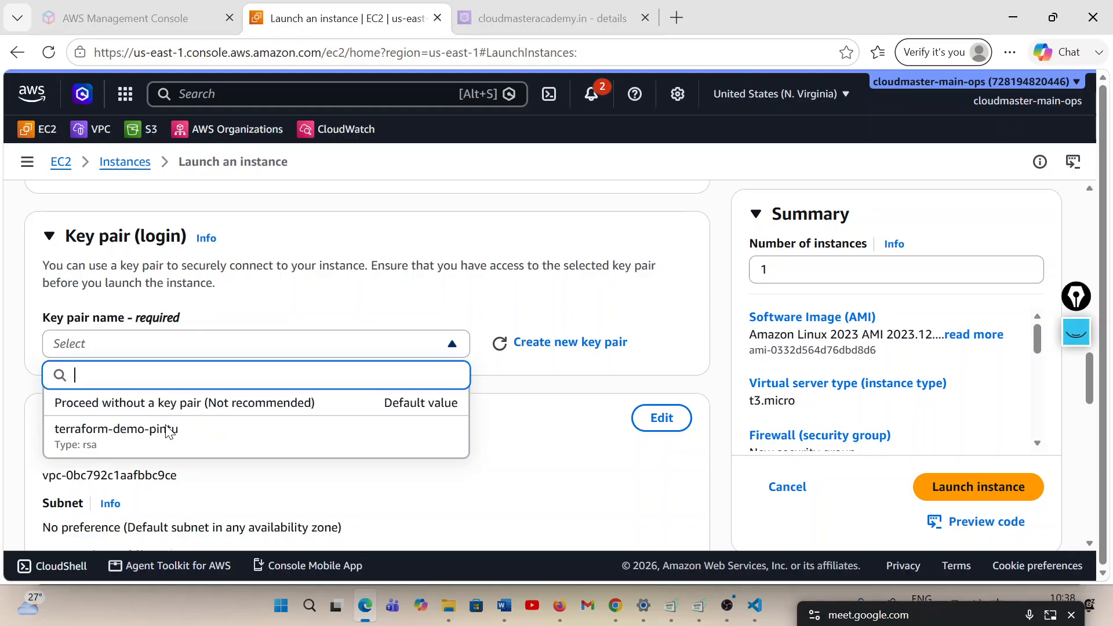
{"action": "left_click", "coordinate": [443, 344]}
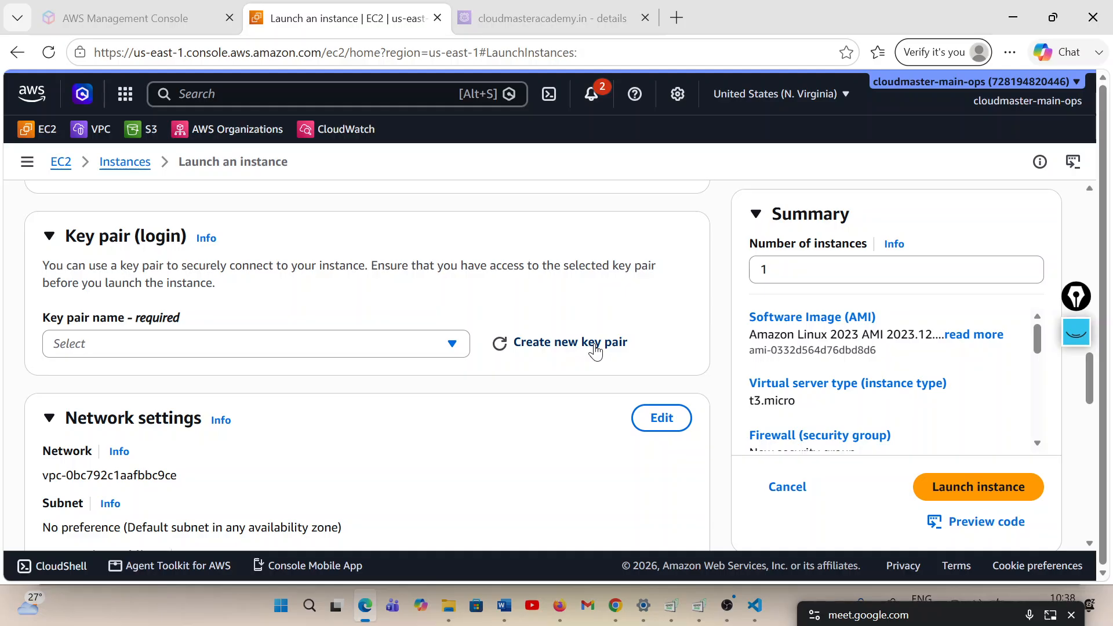
Create an RSA key pair named devops-26-us-east-2 in .pem format for the new instance
{"action": "left_click", "coordinate": [596, 347]}
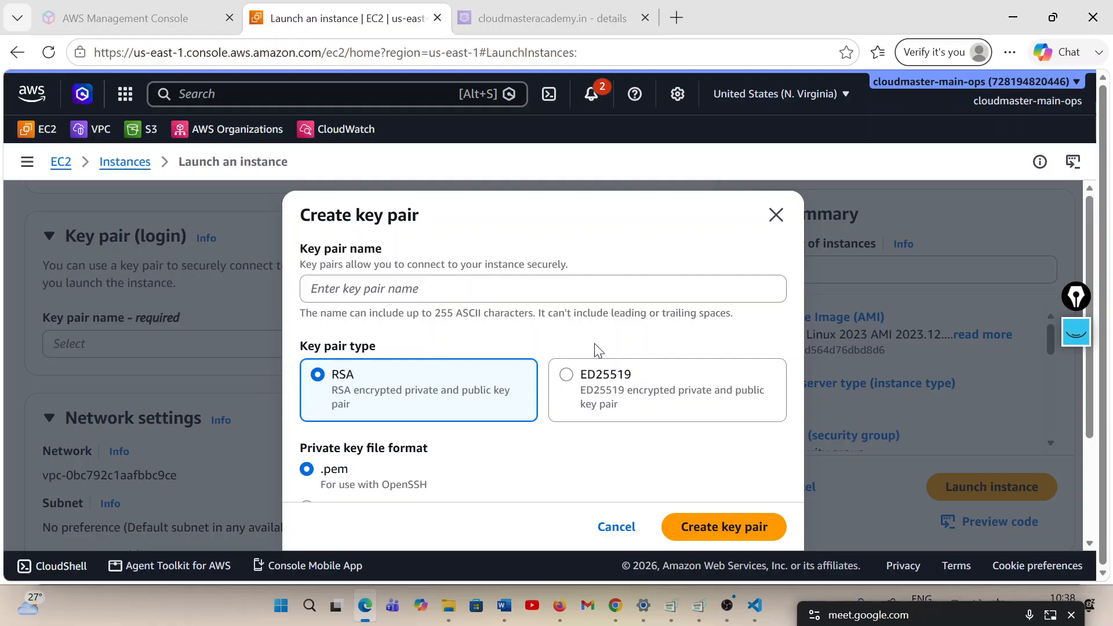
{"action": "left_click", "coordinate": [342, 290]}
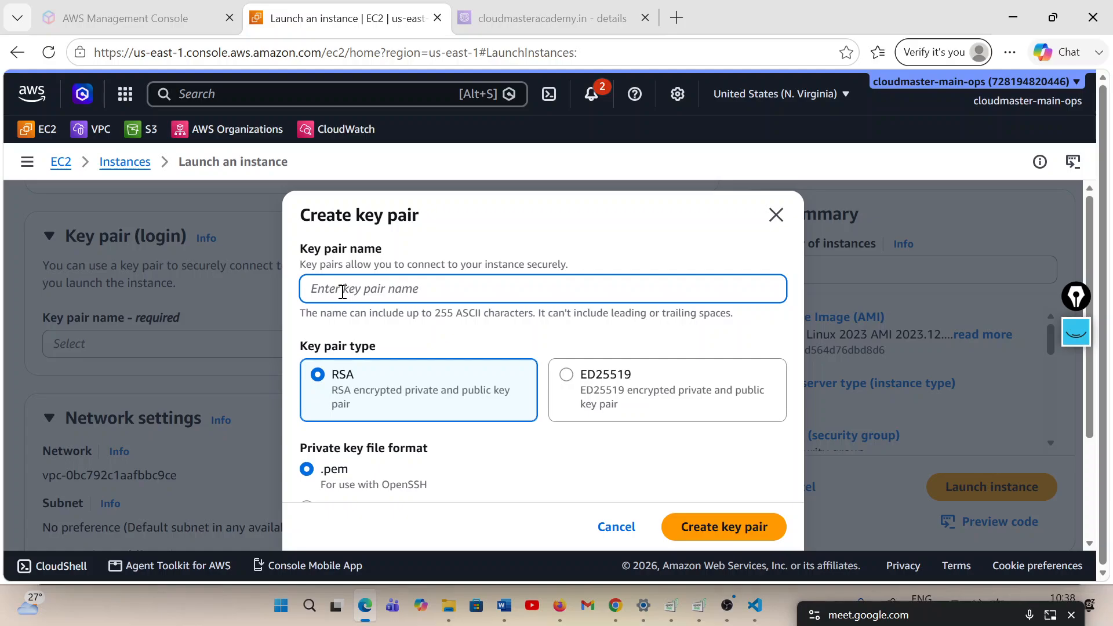
{"action": "type", "text": "devo"}
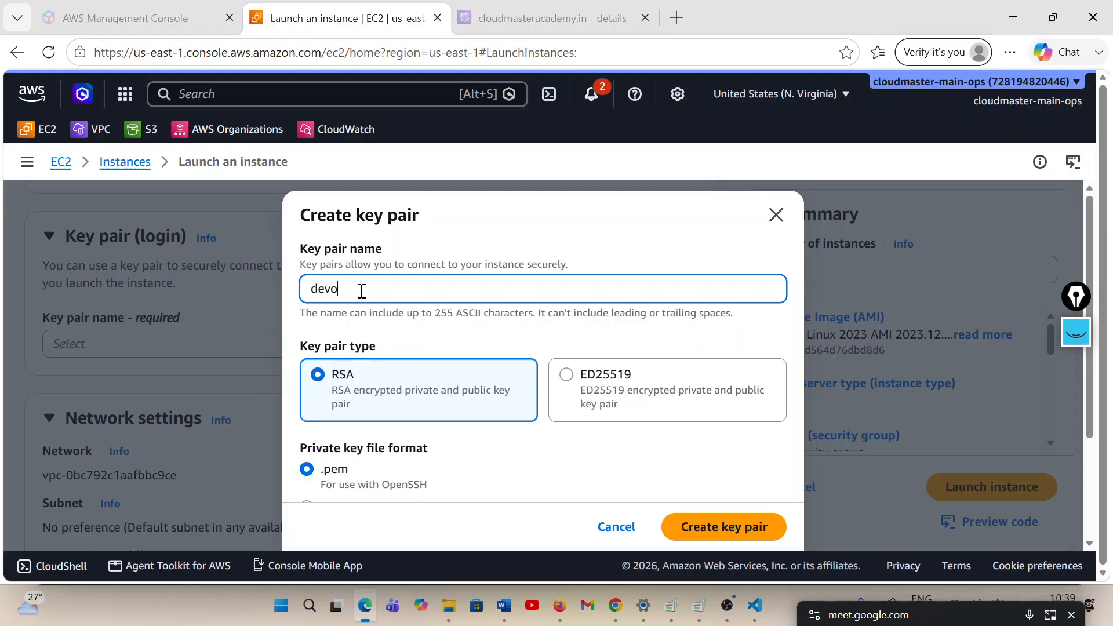
{"action": "type", "text": "ps-us-east-2"}
{"action": "left_click", "coordinate": [355, 294]}
{"action": "type", "text": "26"}
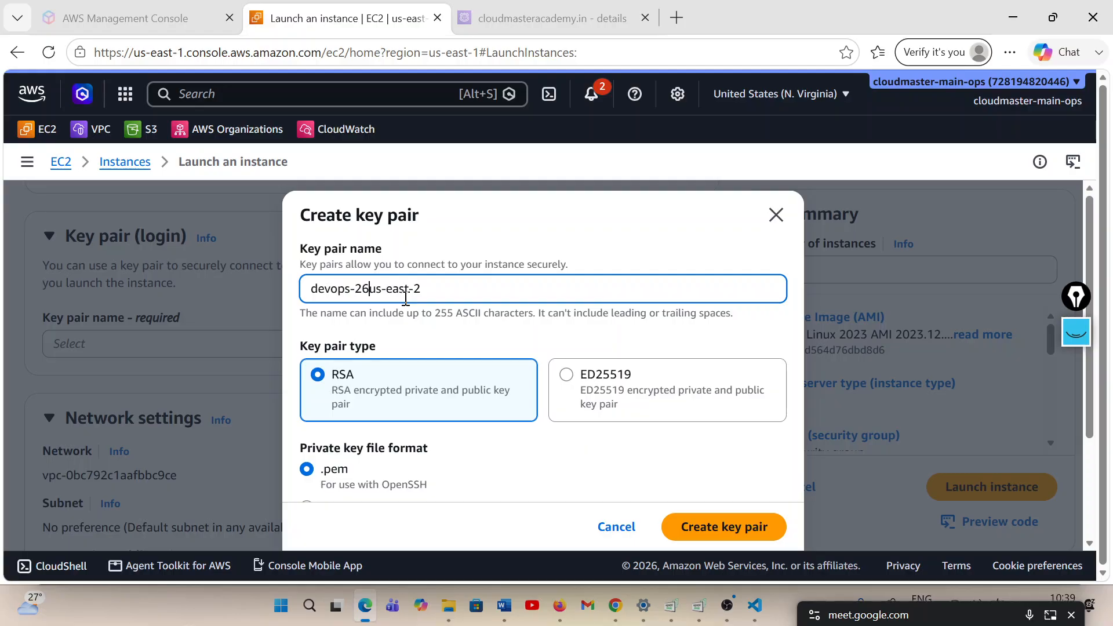
{"action": "type", "text": "-"}
{"action": "scroll", "coordinate": [426, 415], "scroll_direction": "down", "scroll_amount": 3}
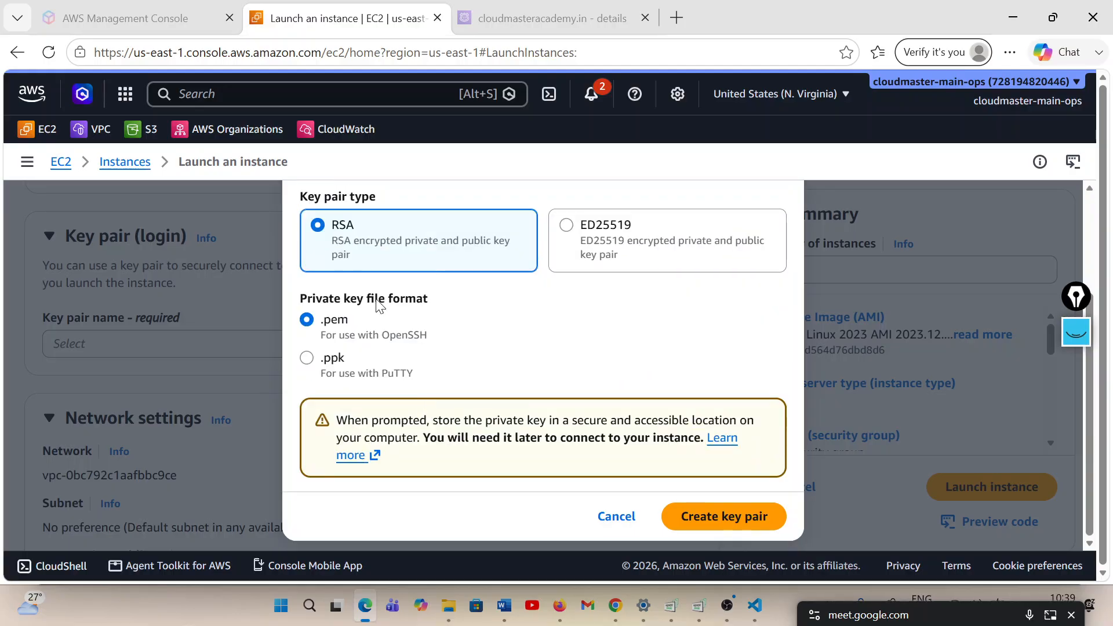
{"action": "left_click", "coordinate": [729, 514]}
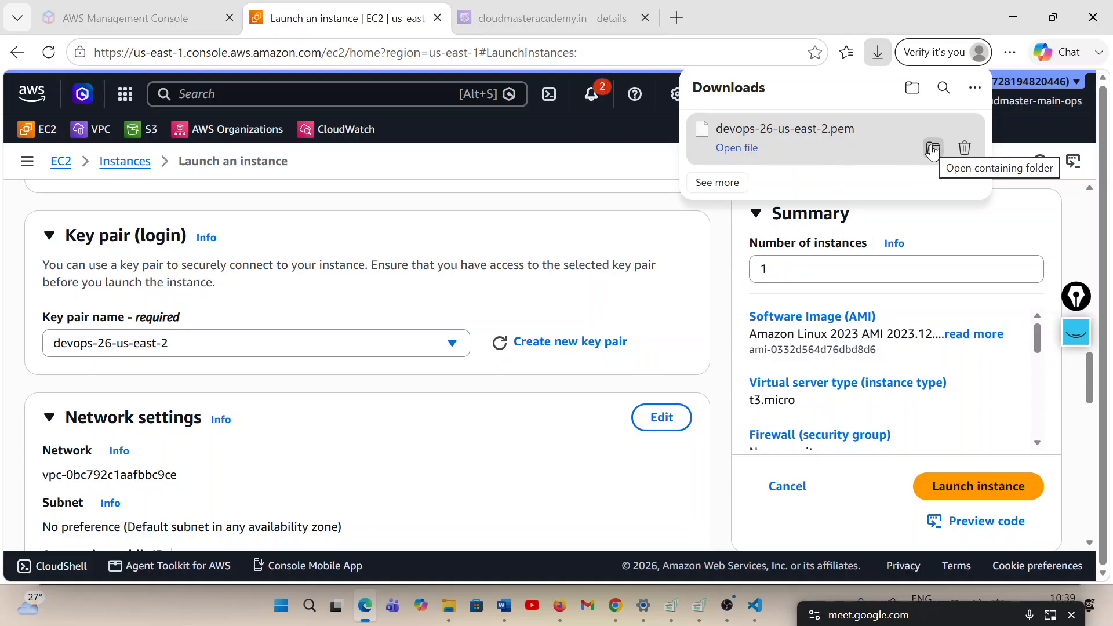
Place the downloaded devops-26-us-east-2.pem key file in the Desktop\AWS folder, using File Explorer
{"action": "left_click", "coordinate": [933, 148]}
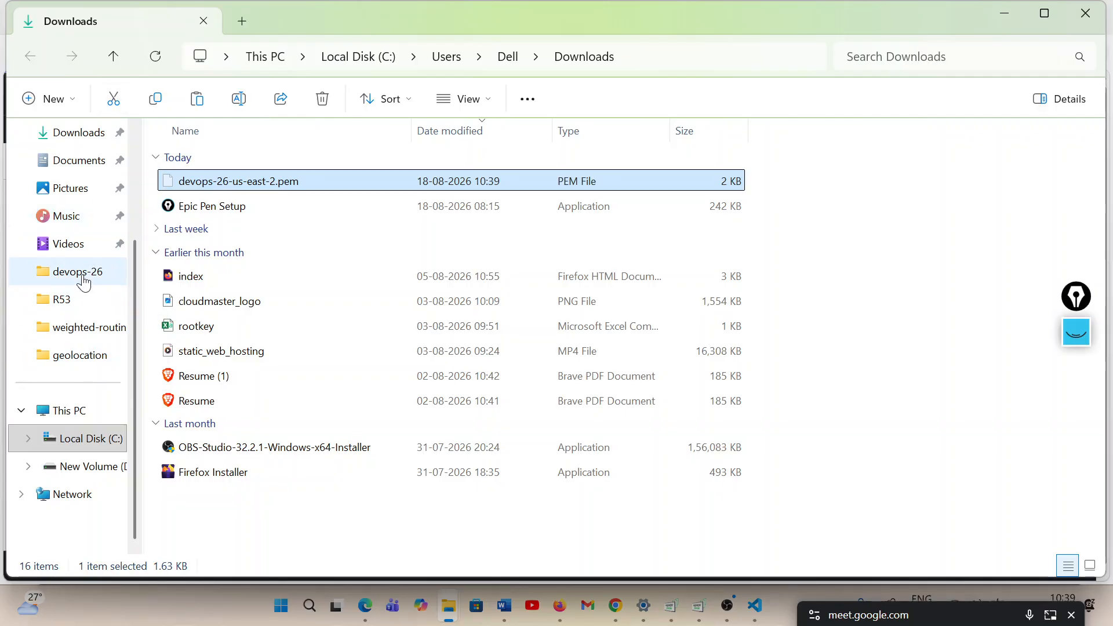
{"action": "left_click", "coordinate": [74, 303]}
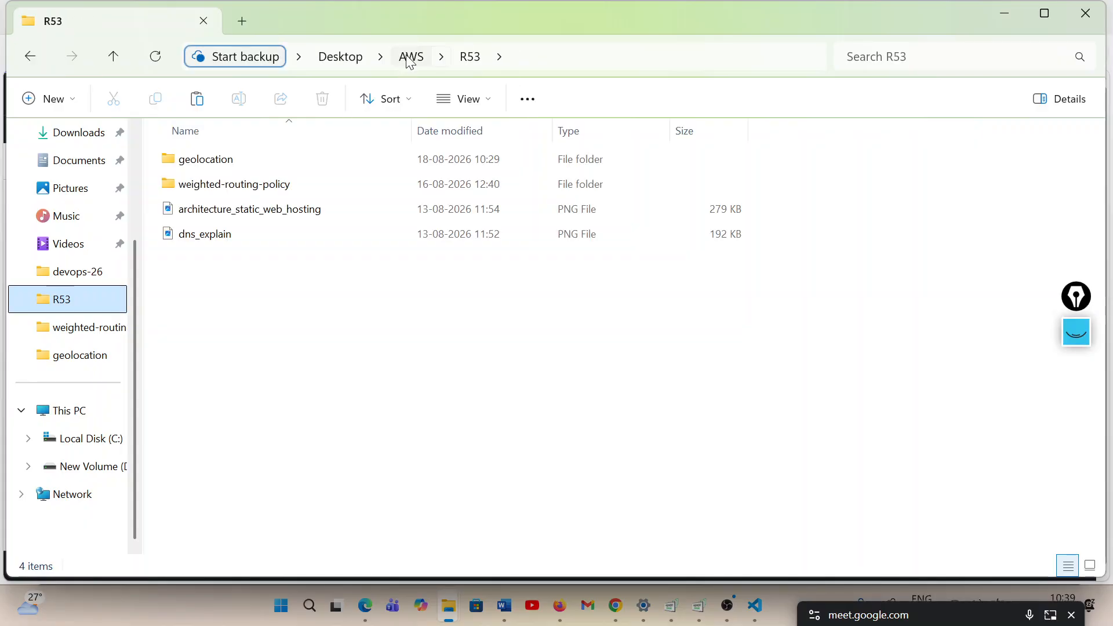
{"action": "left_click", "coordinate": [409, 56]}
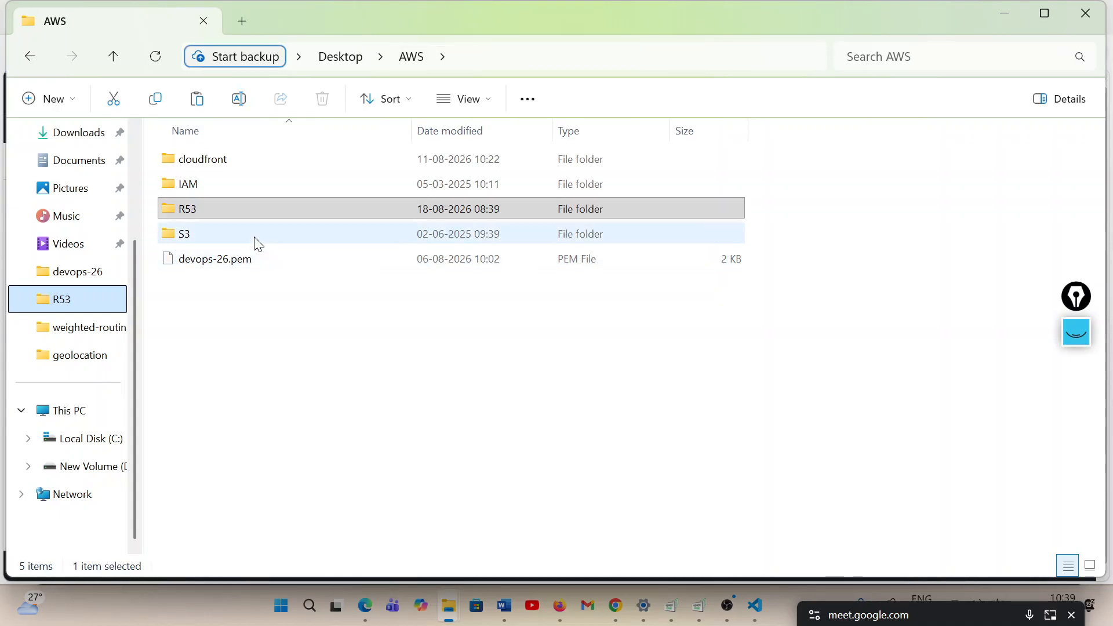
{"action": "left_click", "coordinate": [278, 391]}
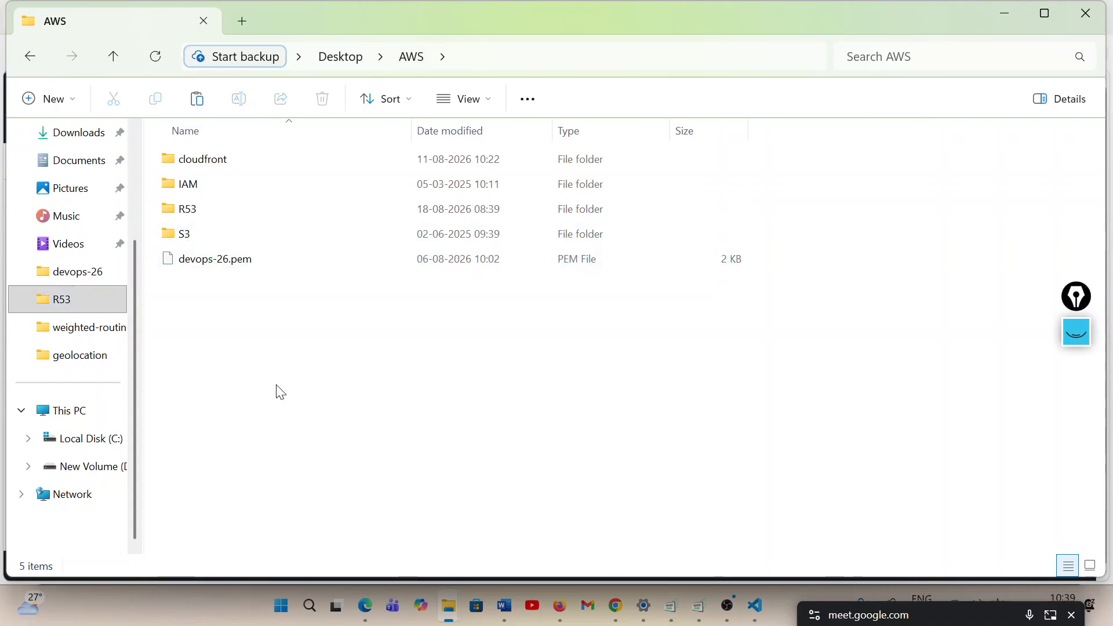
{"action": "right_click", "coordinate": [279, 391]}
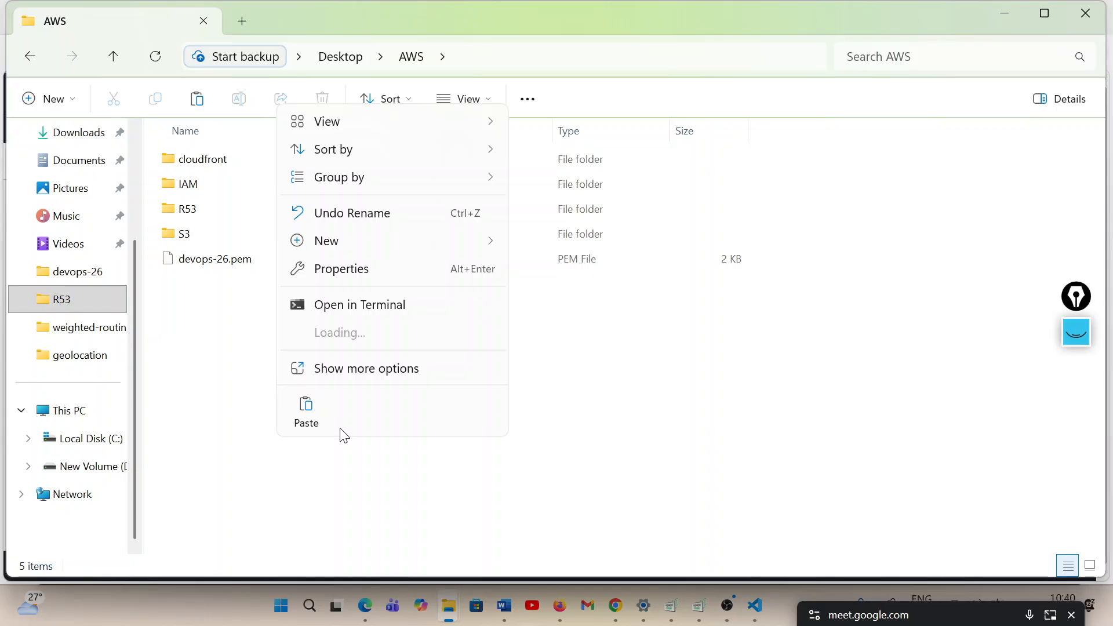
{"action": "left_click", "coordinate": [317, 411]}
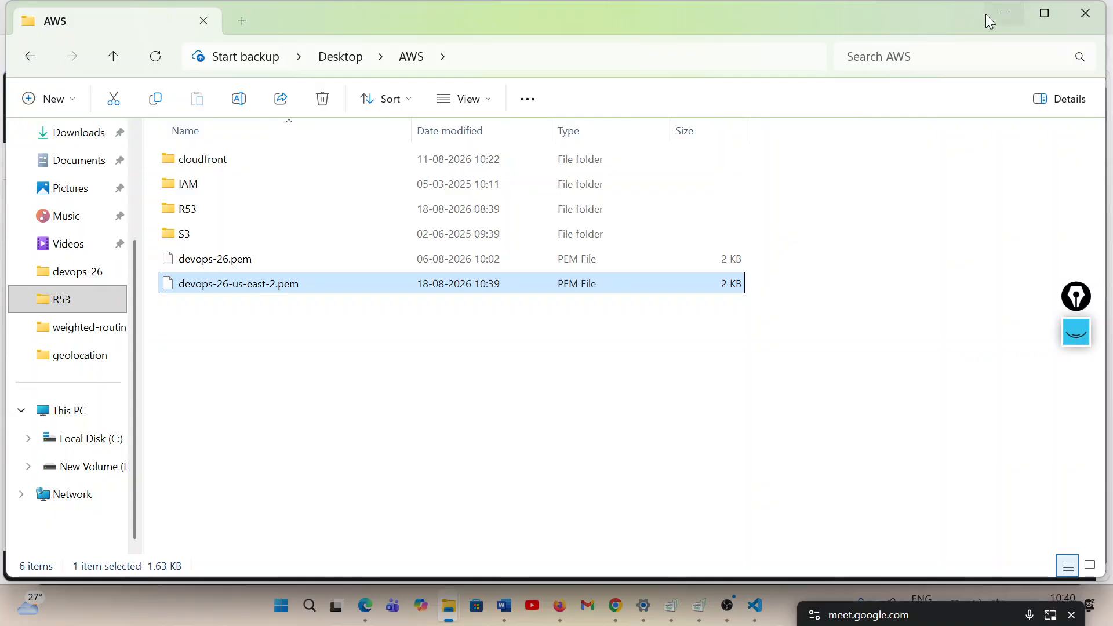
{"action": "left_click", "coordinate": [1001, 17]}
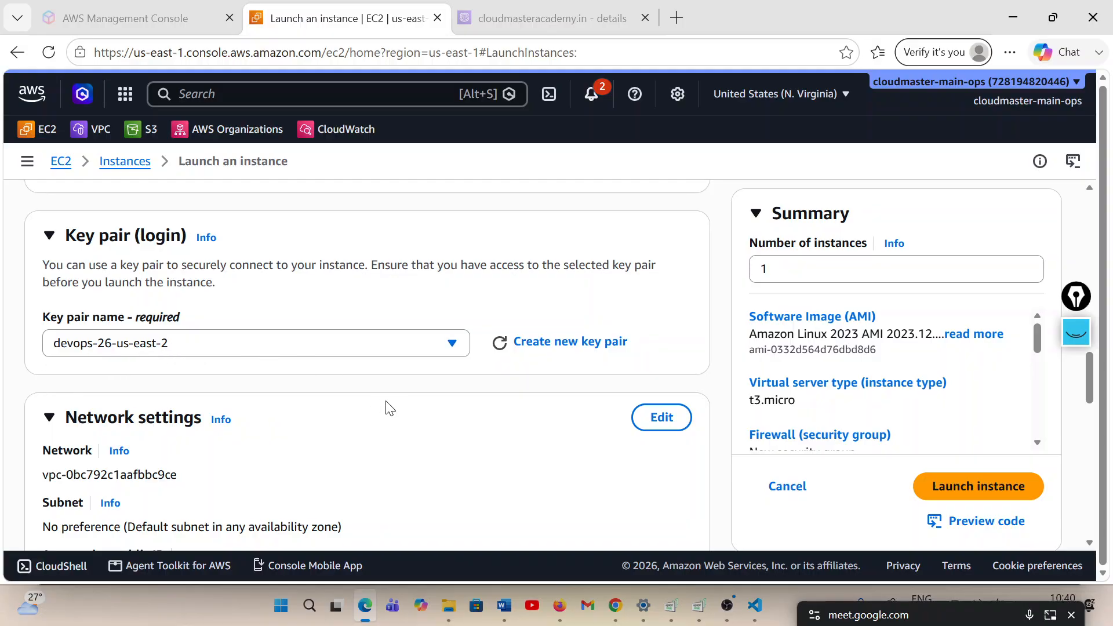
Allow HTTP traffic from the internet in the new security group and launch the usa-server instance
{"action": "scroll", "coordinate": [387, 406], "scroll_direction": "down", "scroll_amount": 3}
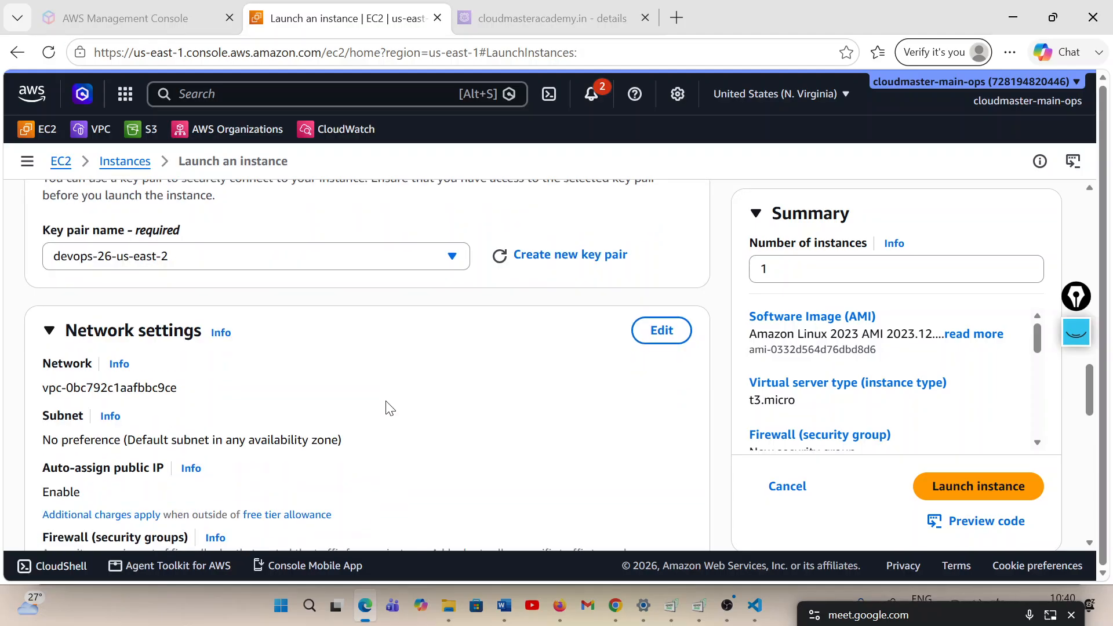
{"action": "scroll", "coordinate": [532, 355], "scroll_direction": "down", "scroll_amount": 5}
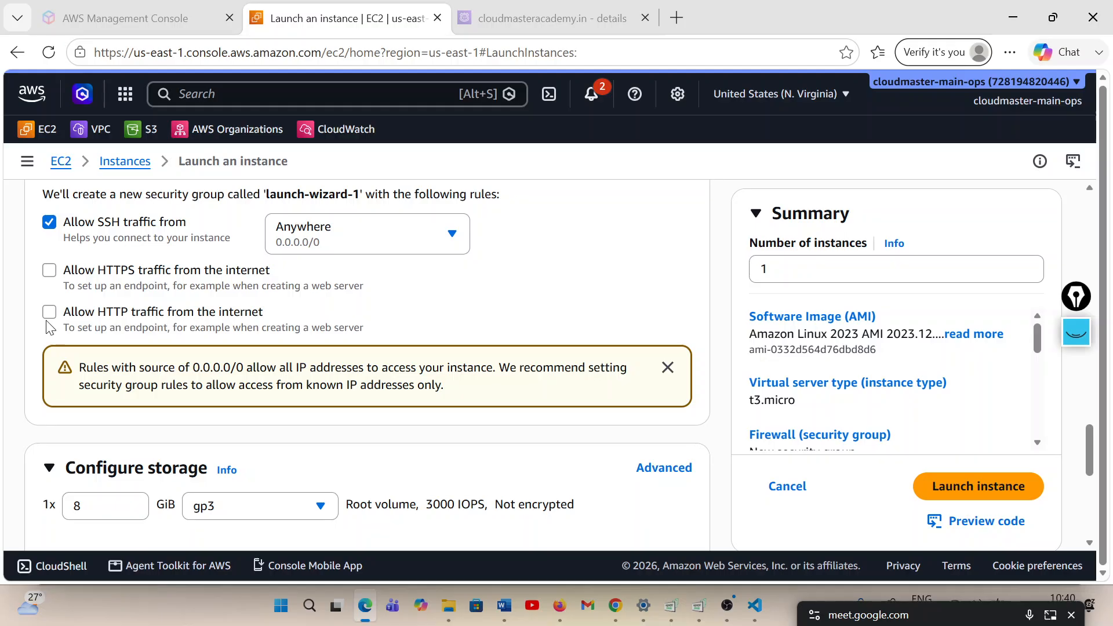
{"action": "left_click", "coordinate": [371, 313]}
{"action": "scroll", "coordinate": [753, 418], "scroll_direction": "down", "scroll_amount": 4}
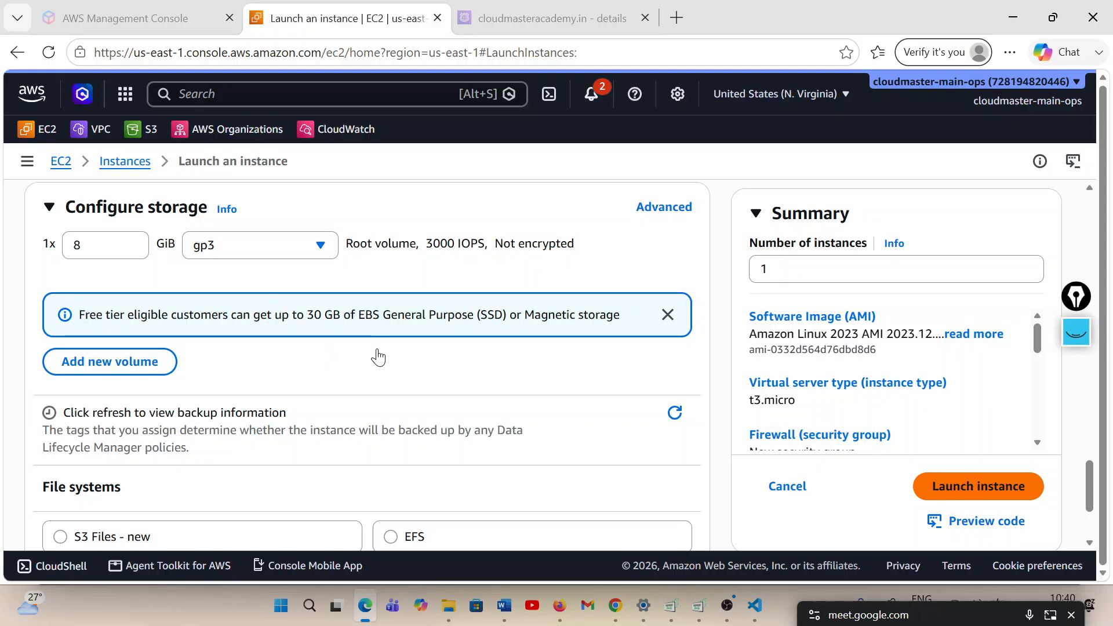
{"action": "left_click", "coordinate": [954, 486]}
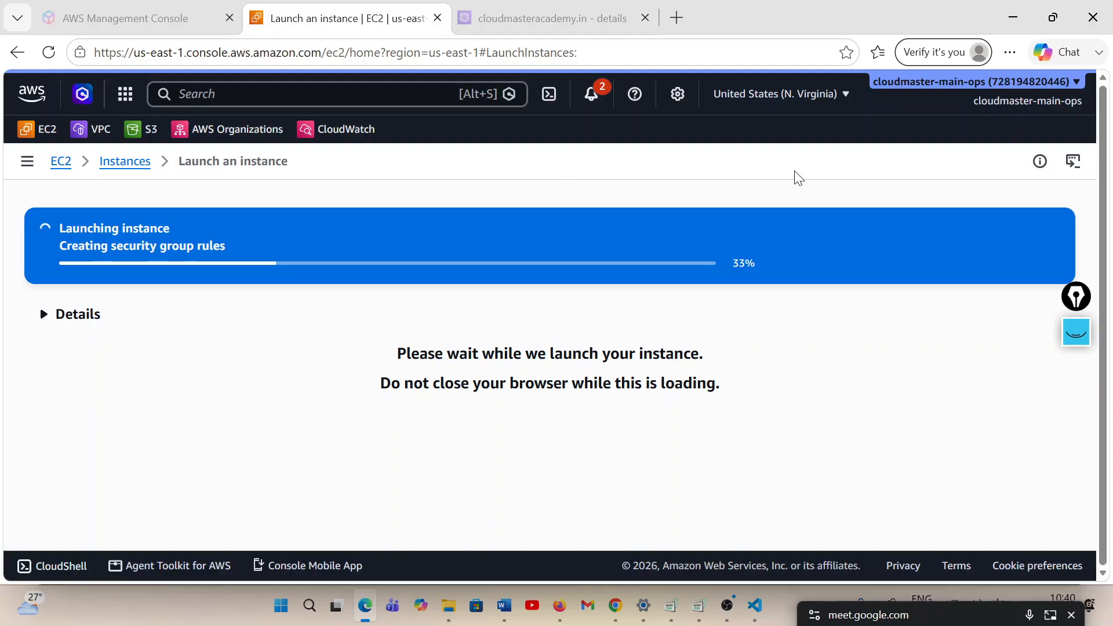
Duplicate the launch tab and open the N. Virginia Instances list in the copy, keeping the original tab on the launch progress
{"action": "left_click", "coordinate": [838, 96]}
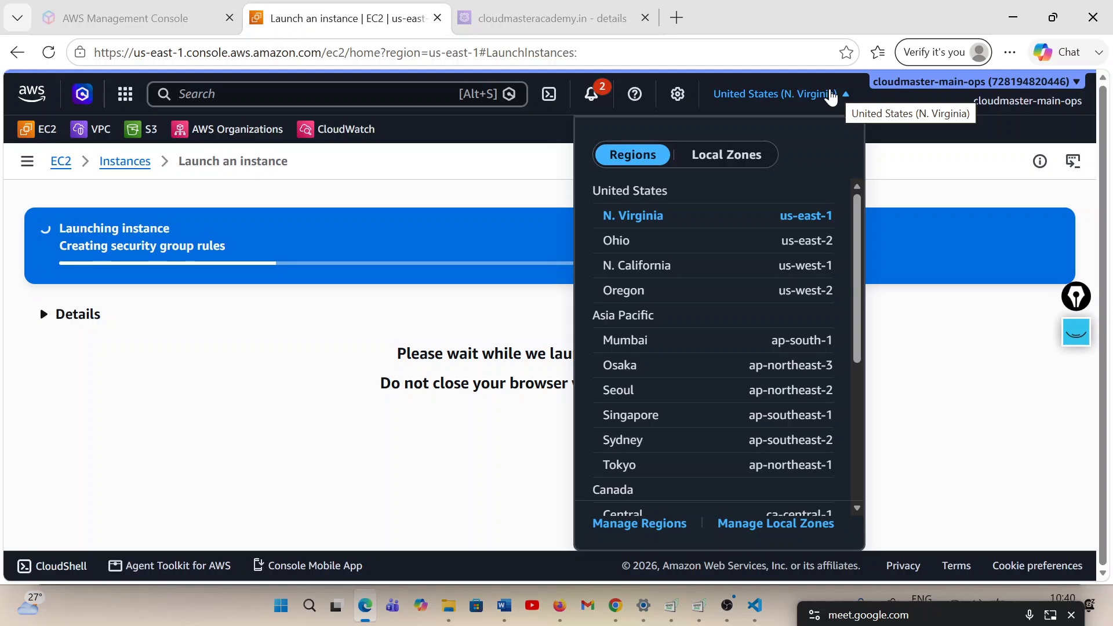
{"action": "right_click", "coordinate": [348, 20]}
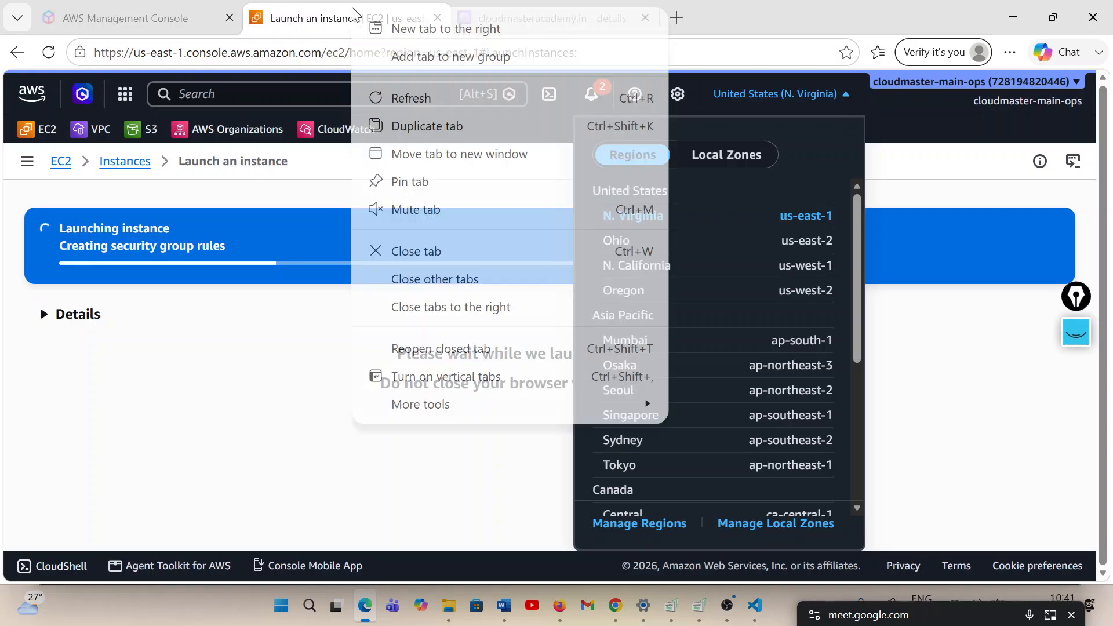
{"action": "left_click", "coordinate": [457, 127]}
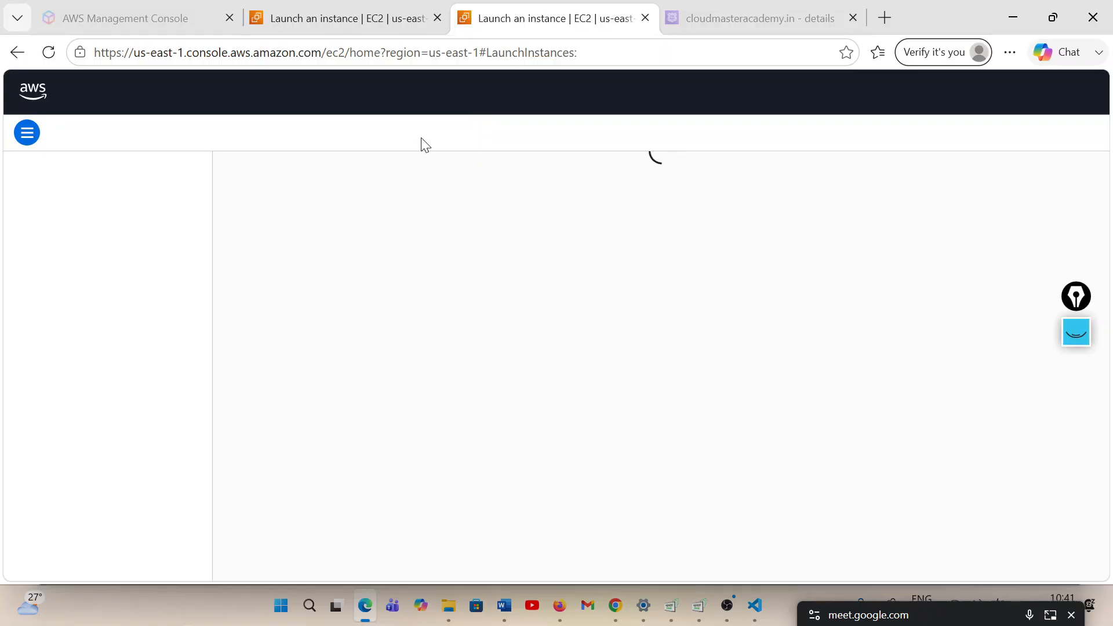
{"action": "left_click", "coordinate": [355, 22]}
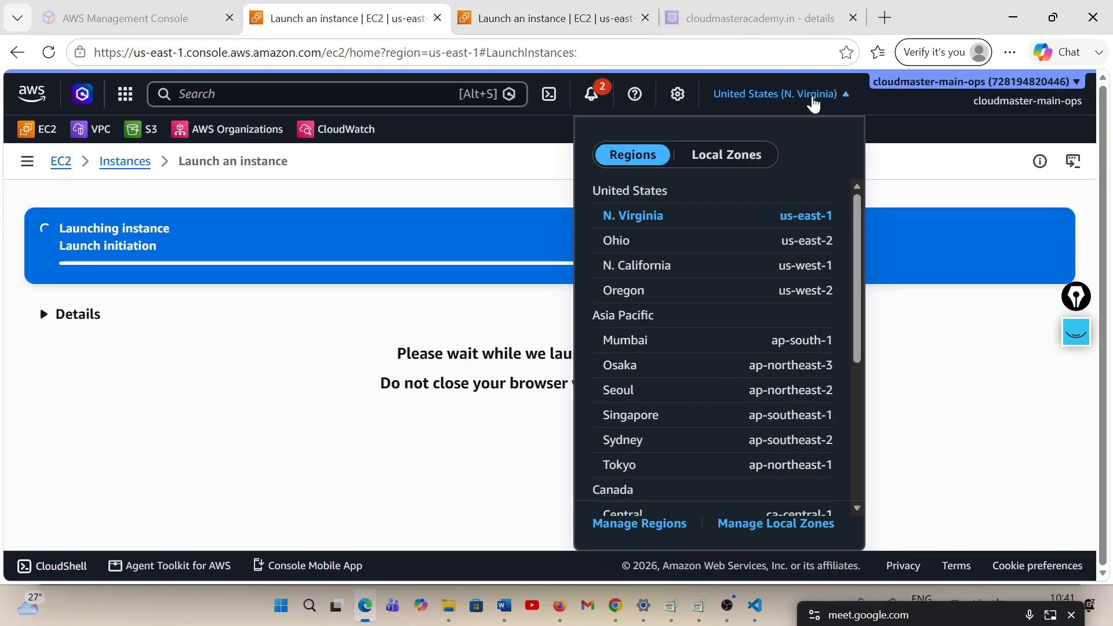
{"action": "left_click", "coordinate": [812, 99]}
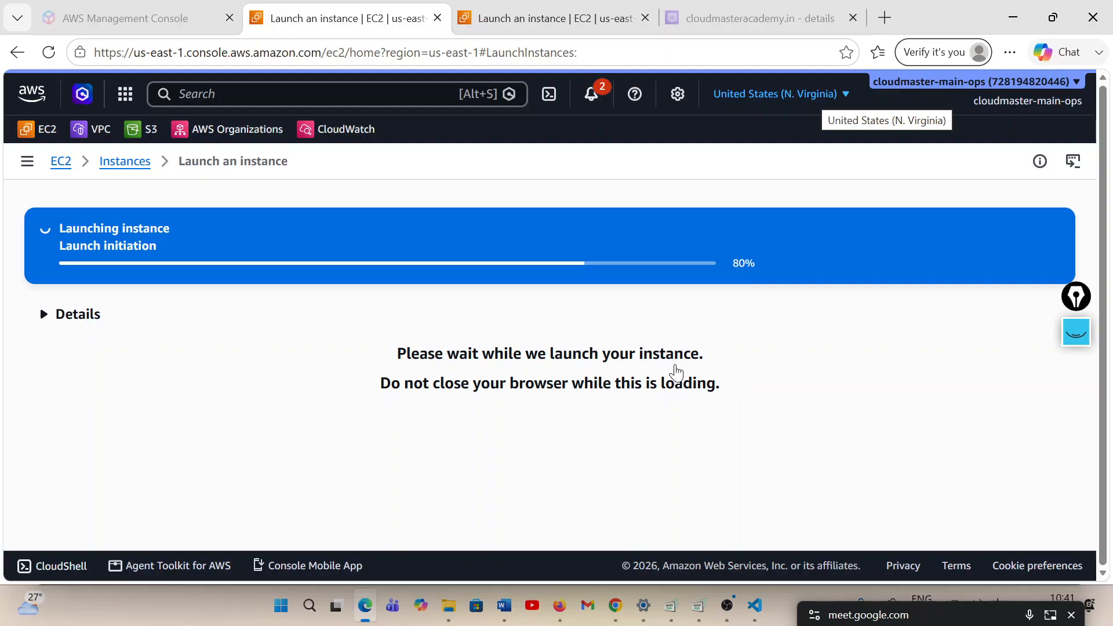
{"action": "left_click", "coordinate": [551, 23]}
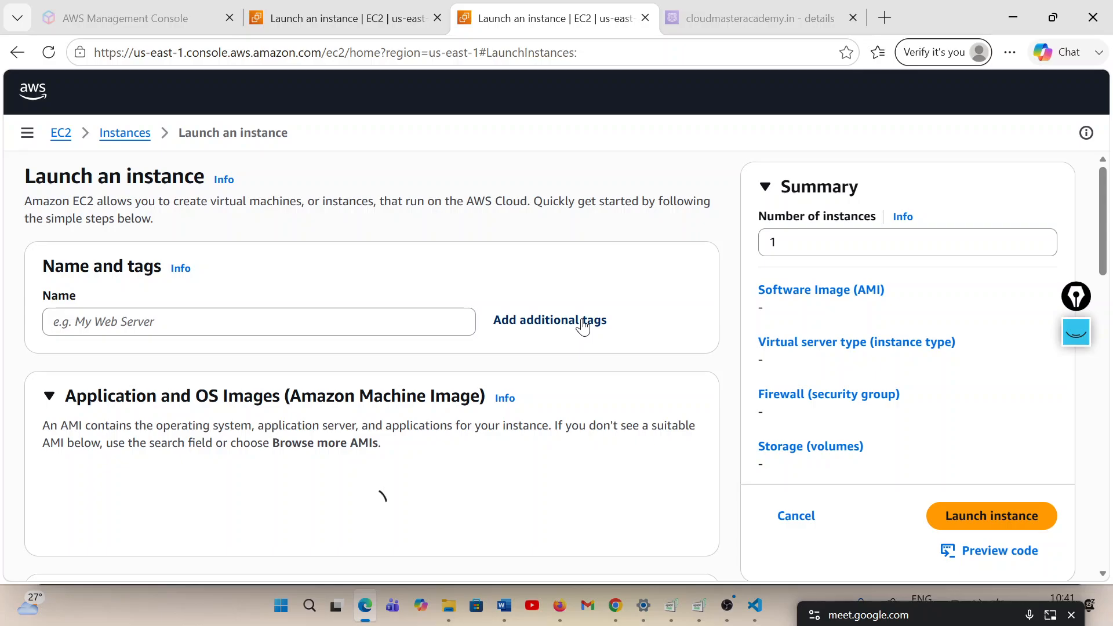
{"action": "left_click", "coordinate": [124, 134]}
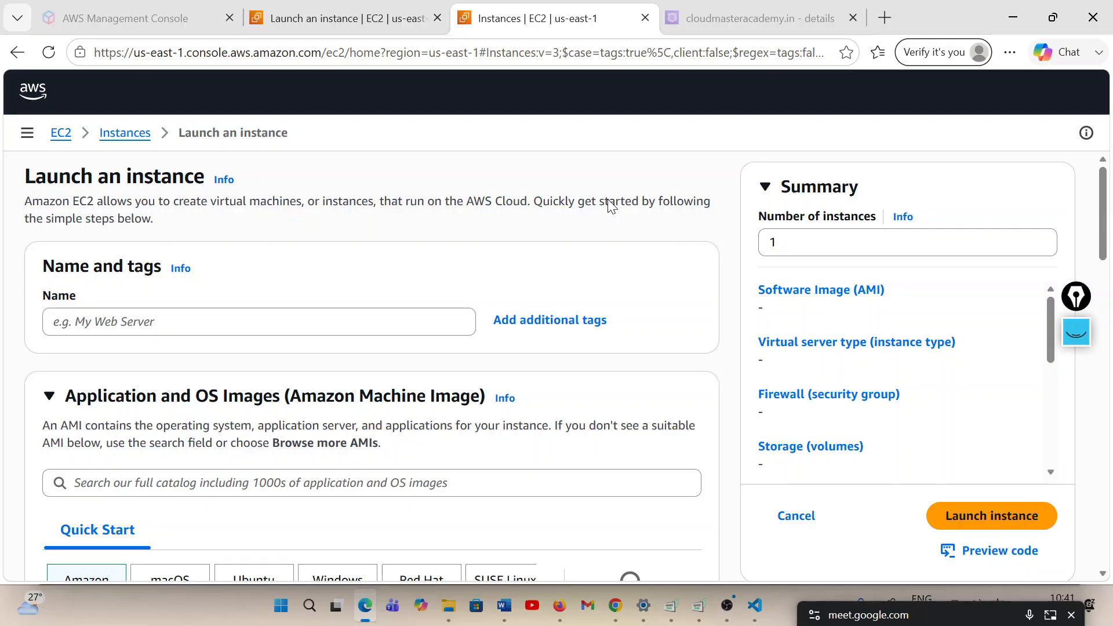
{"action": "left_click", "coordinate": [401, 19]}
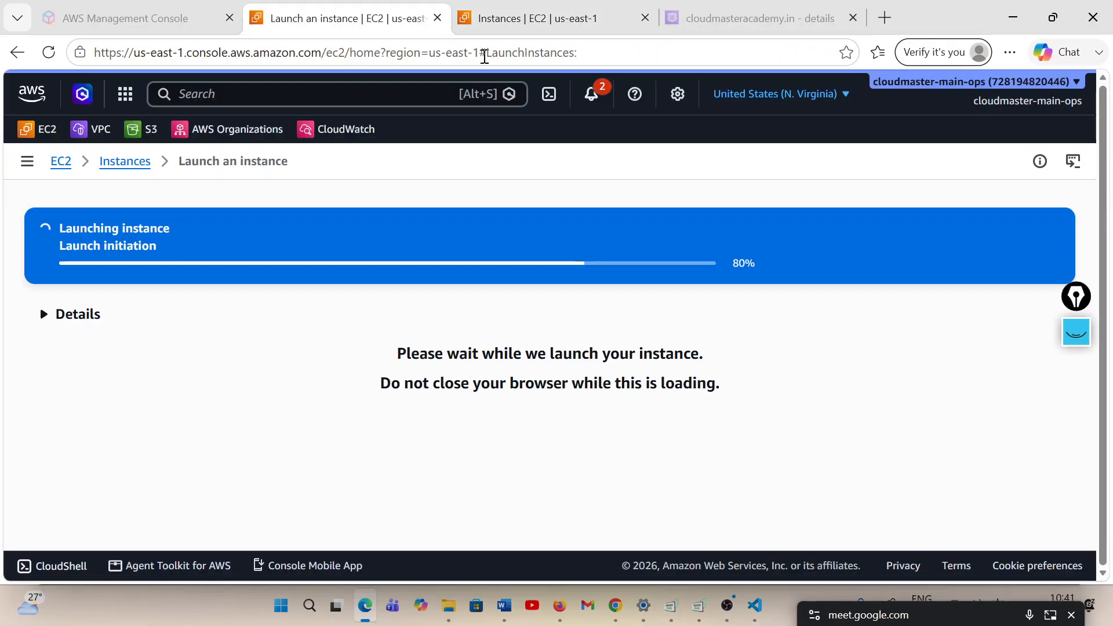
{"action": "left_click", "coordinate": [497, 26]}
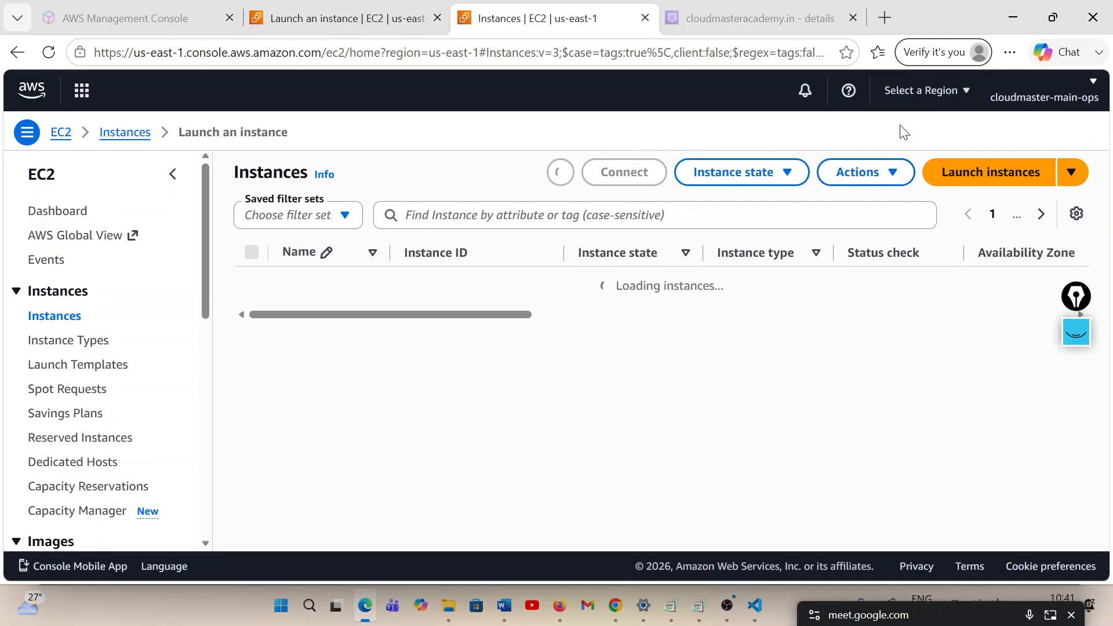
Return to the launch tab and open the details of the newly launched usa-server instance
{"action": "left_click", "coordinate": [931, 93]}
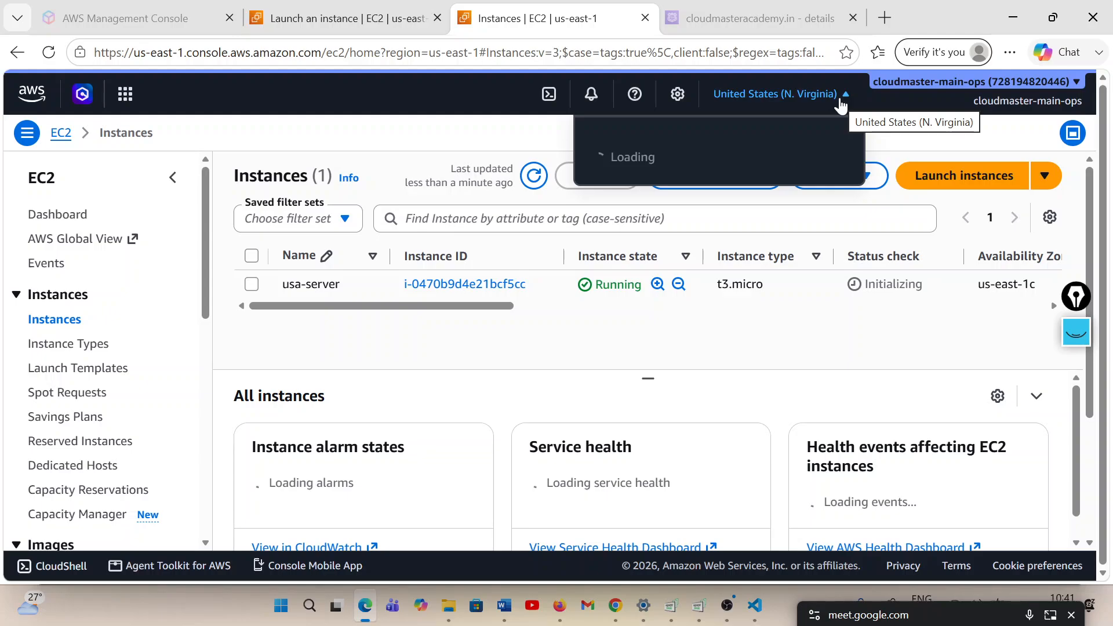
{"action": "key", "text": "ctrl+shift+Tab"}
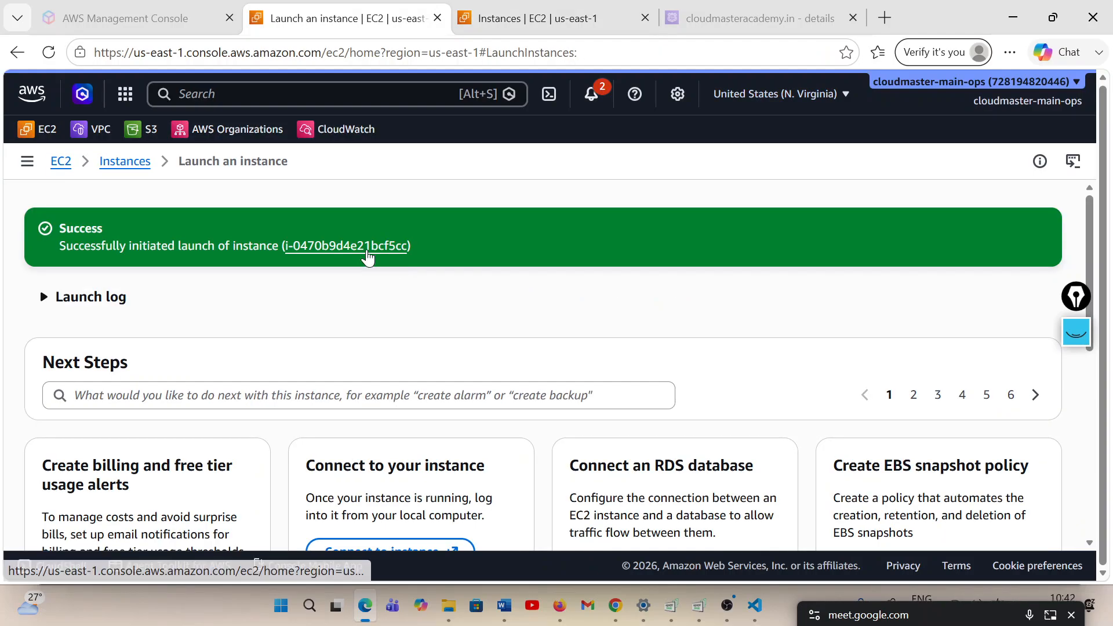
{"action": "left_click", "coordinate": [368, 245]}
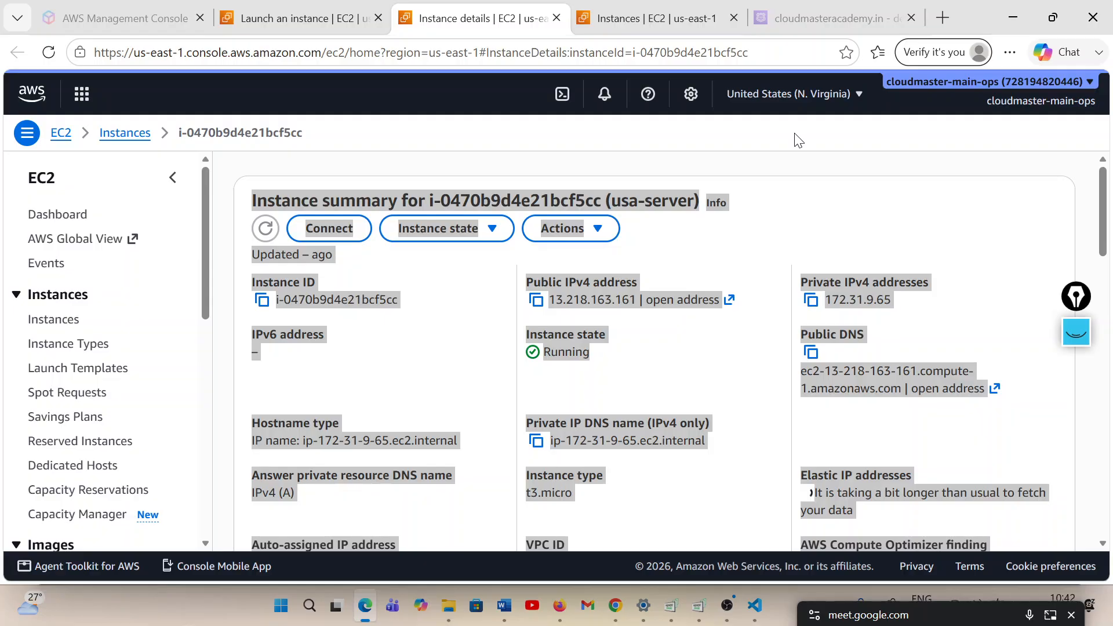
Switch the instance details tab to the Asia Pacific (Mumbai) region and show its running instances with the summary pane collapsed
{"action": "left_click", "coordinate": [835, 94]}
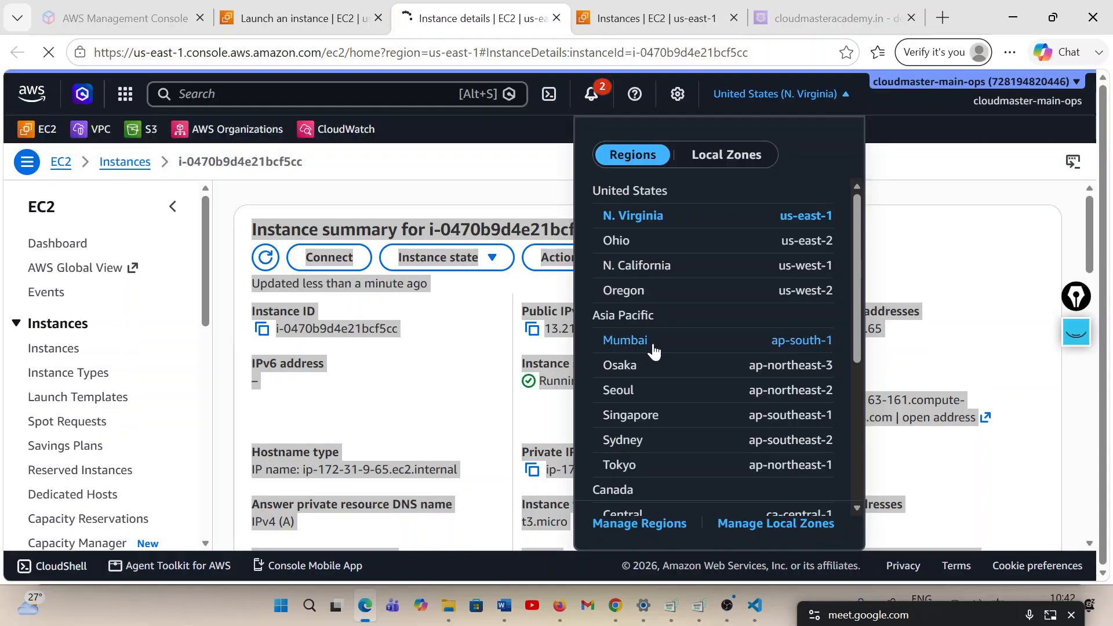
{"action": "left_click", "coordinate": [652, 348]}
{"action": "left_click", "coordinate": [656, 18]}
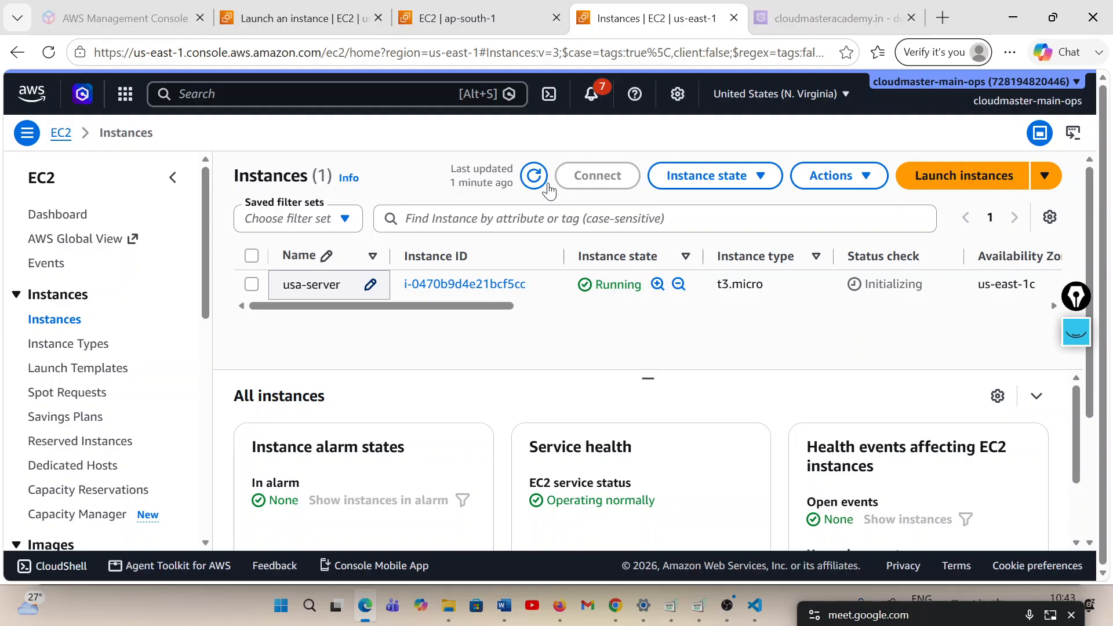
{"action": "key", "text": "ctrl+shift+Tab"}
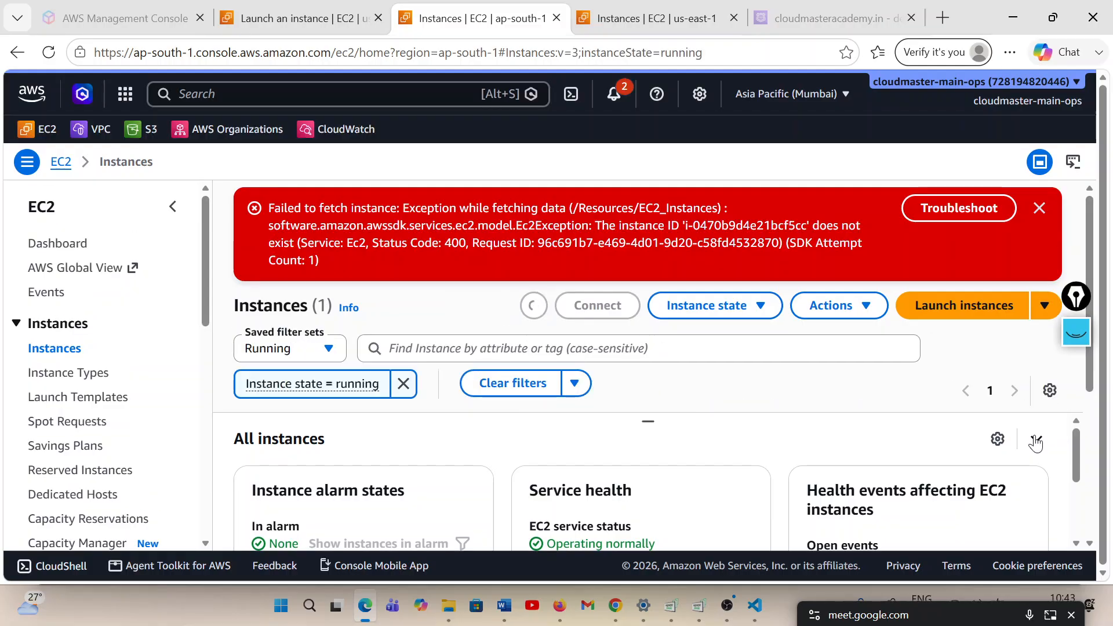
{"action": "left_click", "coordinate": [1036, 442]}
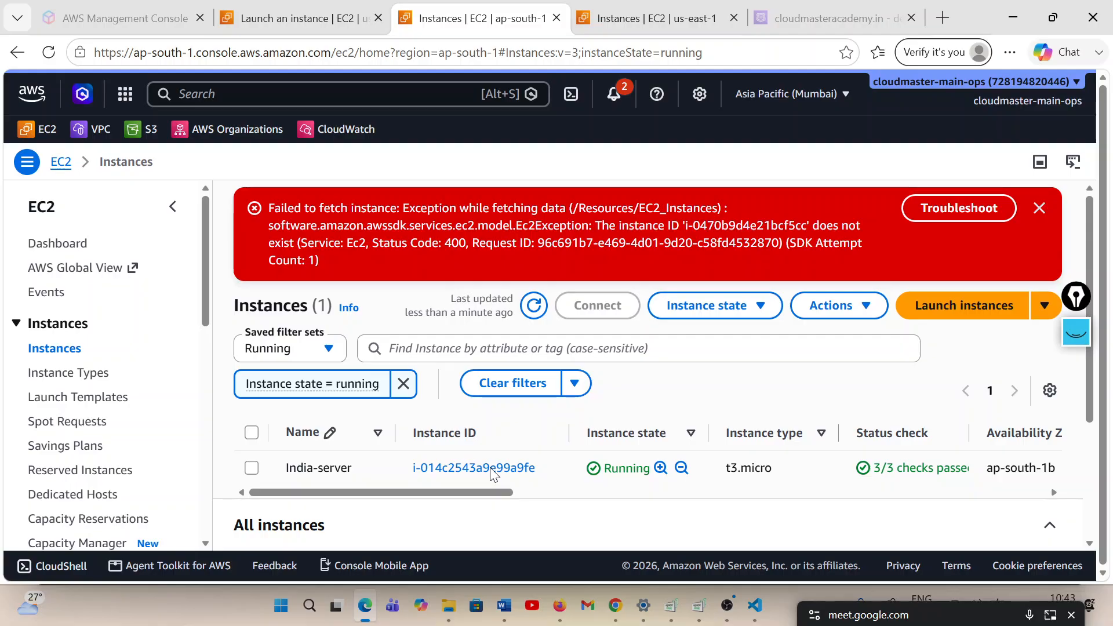
Switch to Visual Studio Code, open a PowerShell terminal and list the contents of the current directory with ls
{"action": "key", "text": "alt+Tab"}
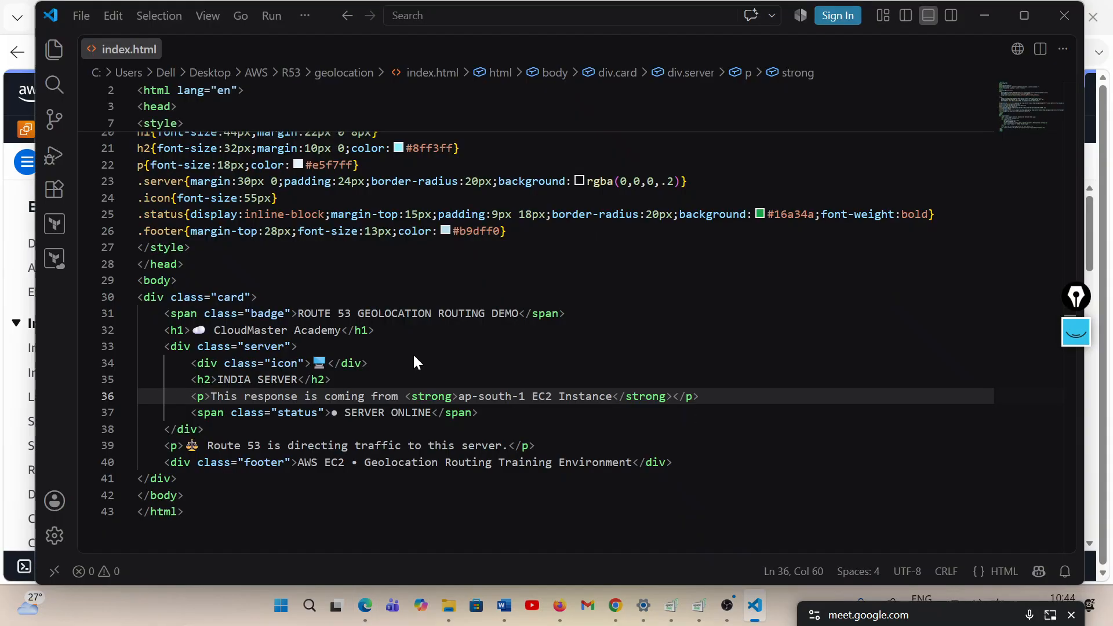
{"action": "key", "text": "ctrl+grave"}
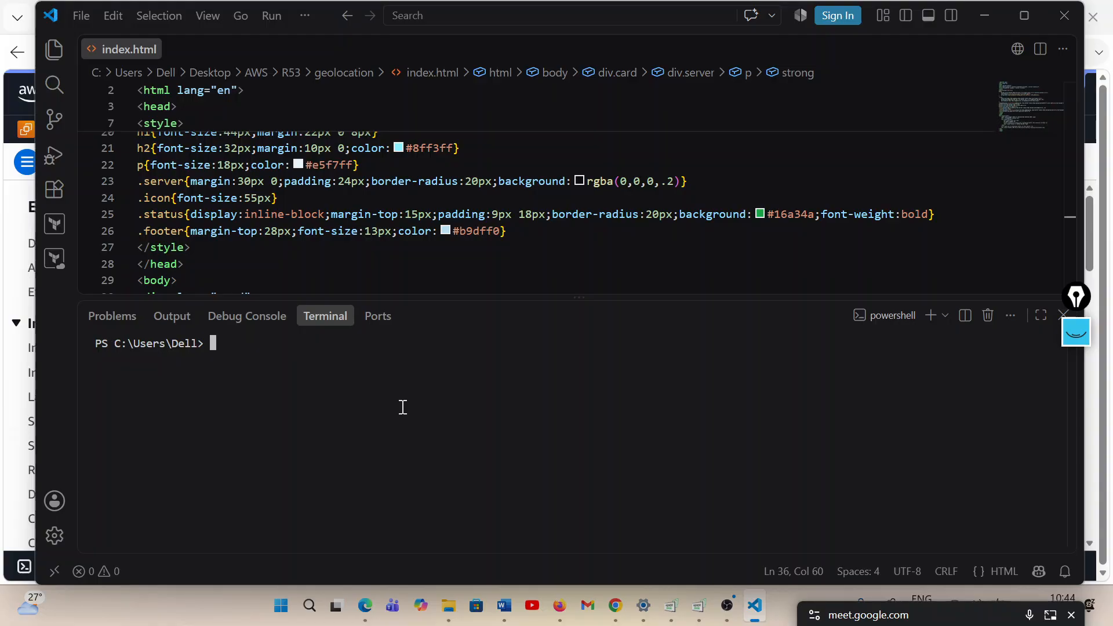
{"action": "type", "text": "ls"}
{"action": "key", "text": "Return"}
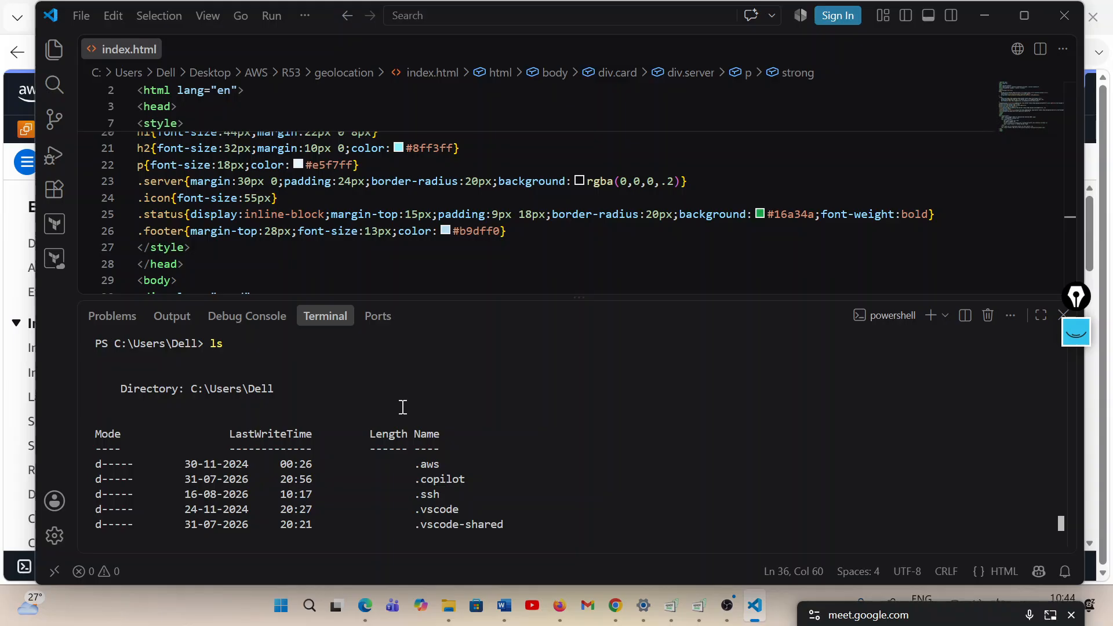
Switch to File Explorer, open the Desktop AWS folder that holds the .pem key files and copy its folder path
{"action": "left_click_drag", "start_coordinate": [403, 408], "coordinate": [448, 607]}
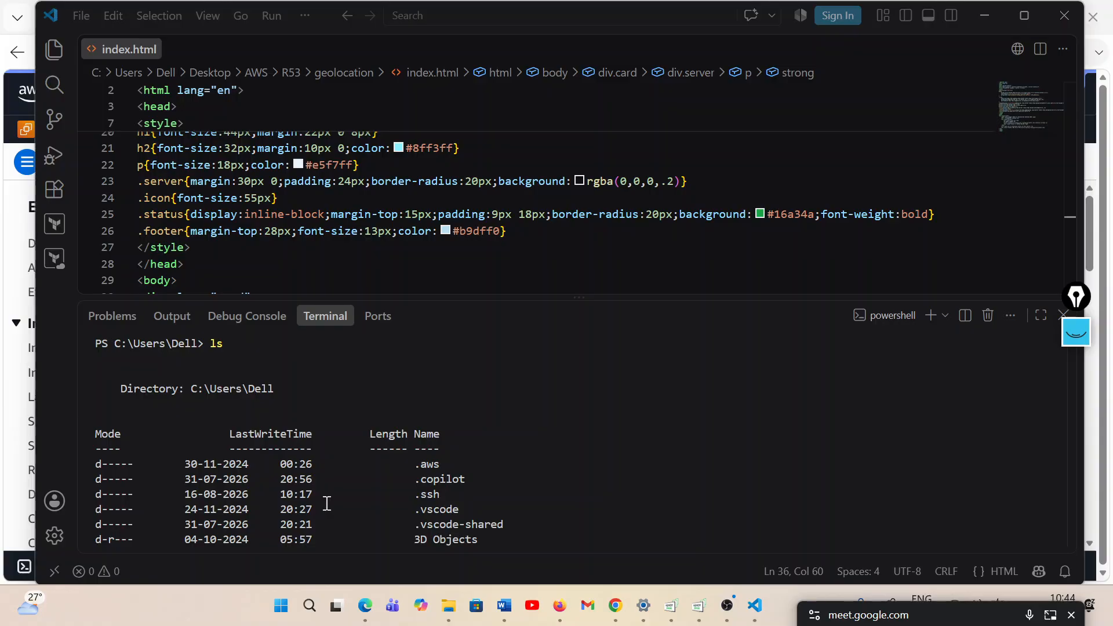
{"action": "mouse_move", "coordinate": [448, 605]}
{"action": "mouse_move", "coordinate": [495, 531]}
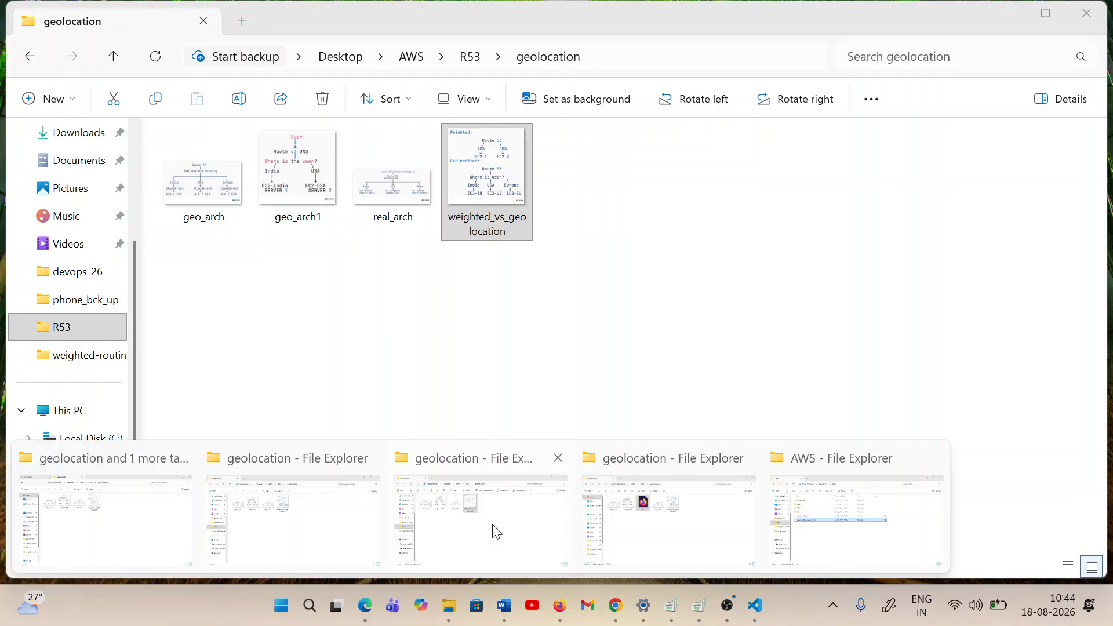
{"action": "left_click", "coordinate": [496, 530]}
{"action": "left_click", "coordinate": [485, 56]}
{"action": "key", "text": "ctrl+c"}
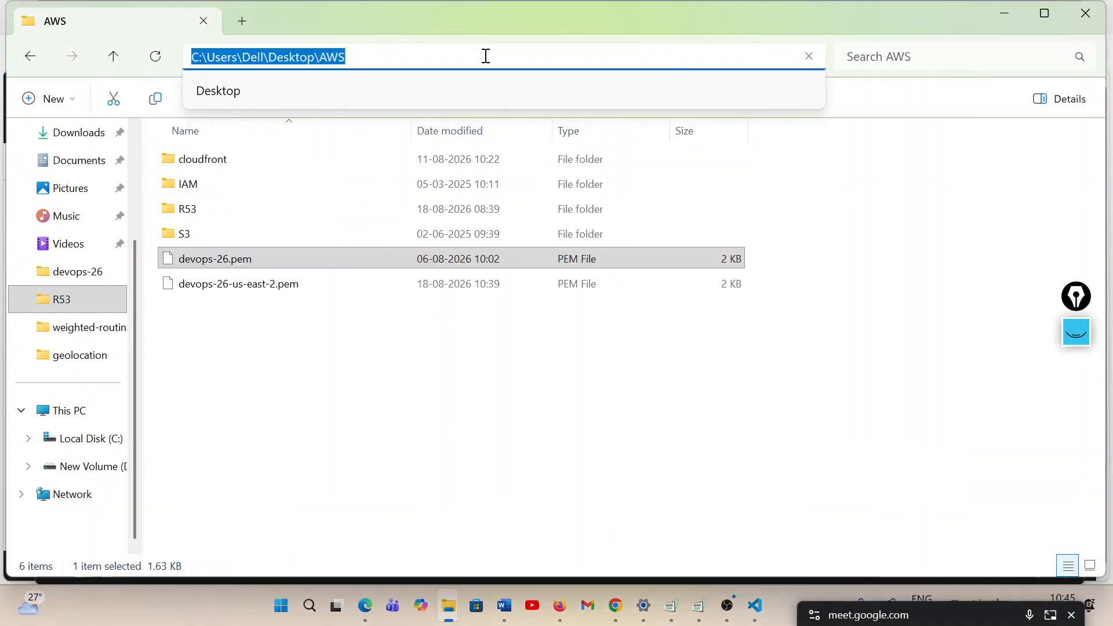
Back in the Visual Studio Code terminal, change the directory to C:\Users\Dell\Desktop\AWS and list its contents with ls
{"action": "left_click", "coordinate": [752, 609]}
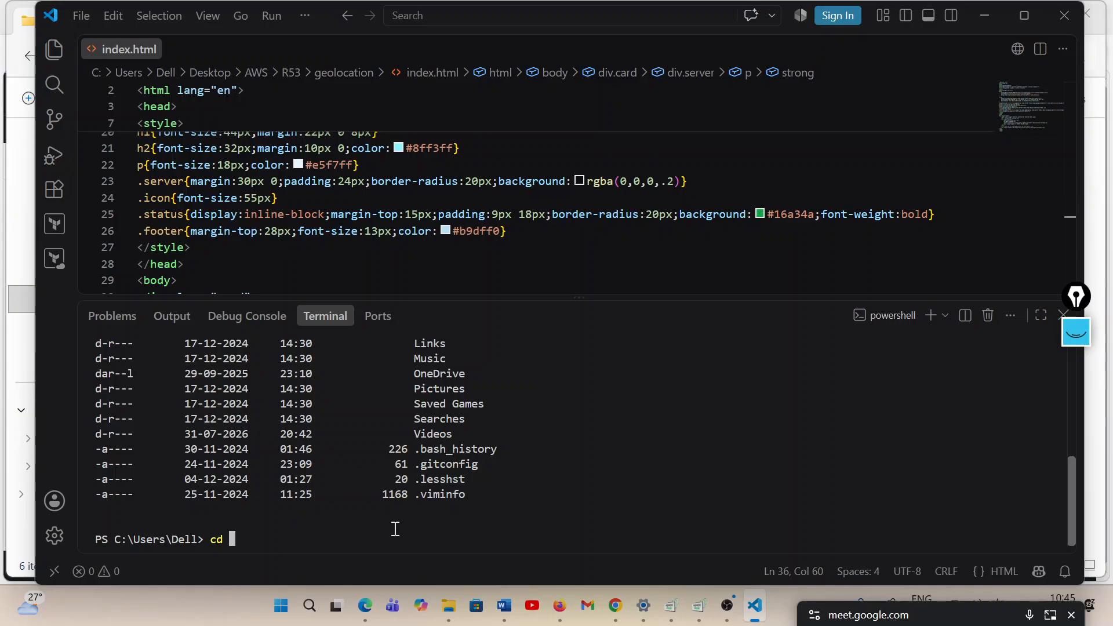
{"action": "key", "text": "ctrl+v"}
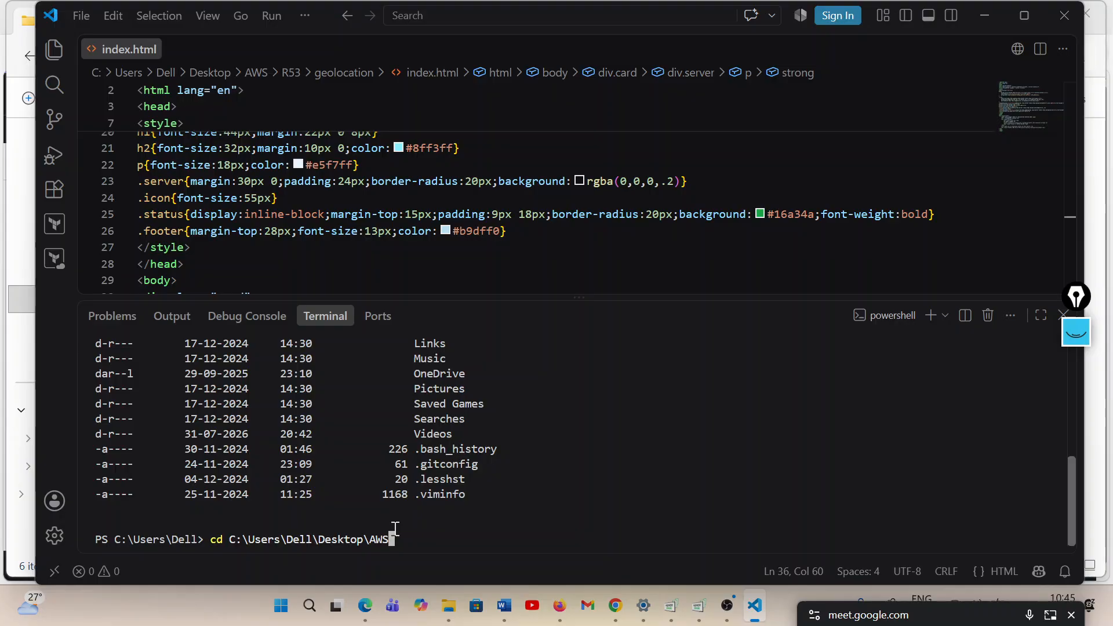
{"action": "key", "text": "Return"}
{"action": "type", "text": "ls"}
{"action": "key", "text": "Return"}
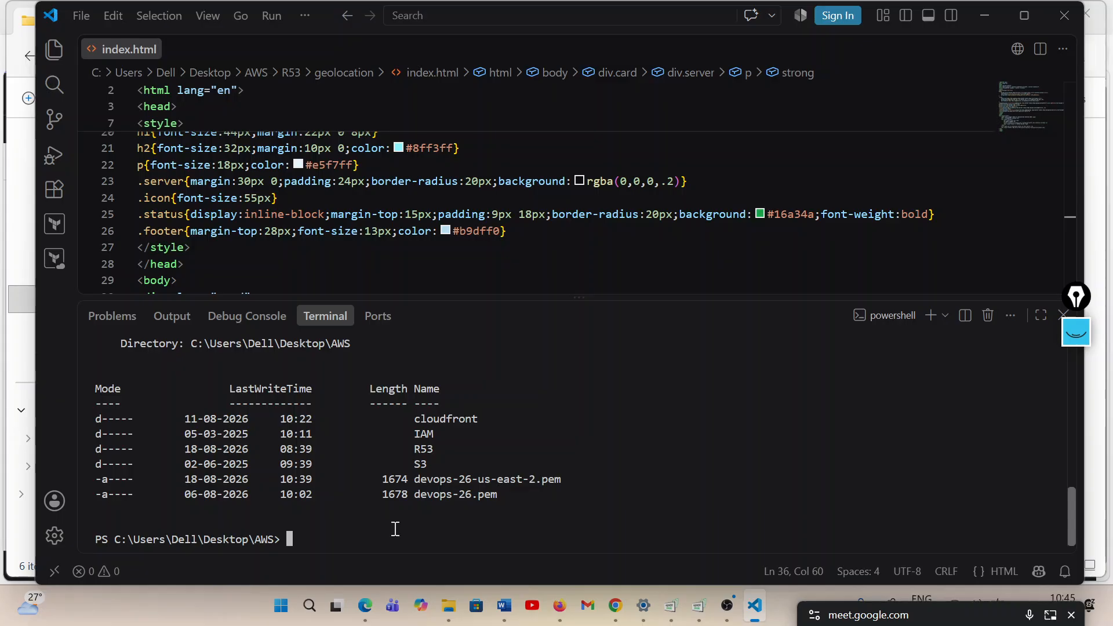
Begin an ssh command in the terminal using the key file .\devops-26.pem and the login ec2-user@, leaving the host open
{"action": "type", "text": "ssh -i dev"}
{"action": "key", "text": "Tab"}
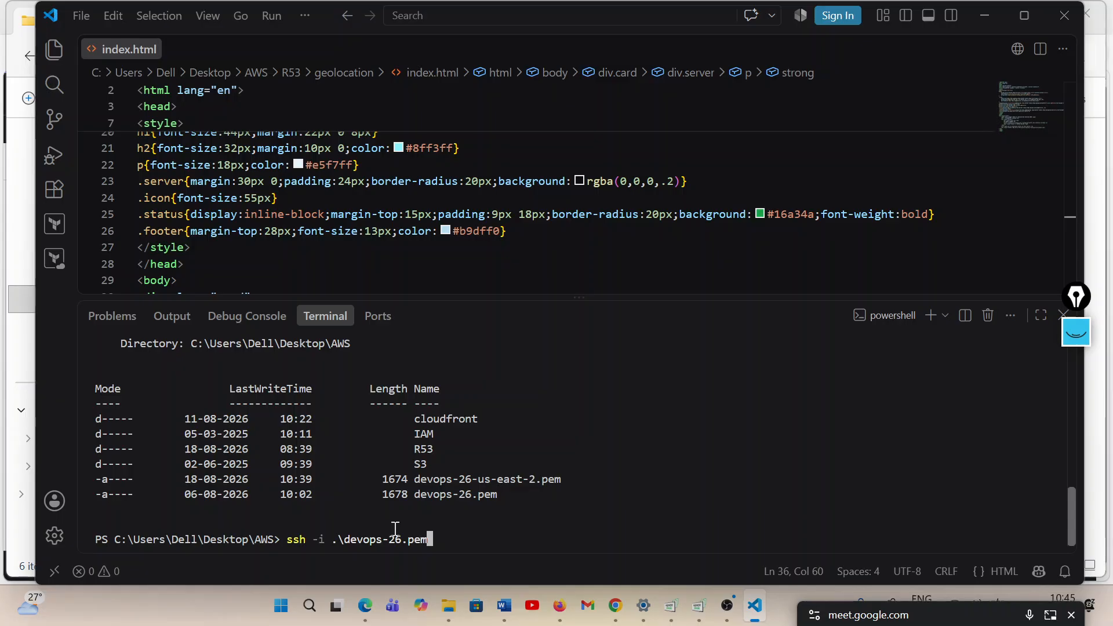
{"action": "type", "text": "ec2-user"}
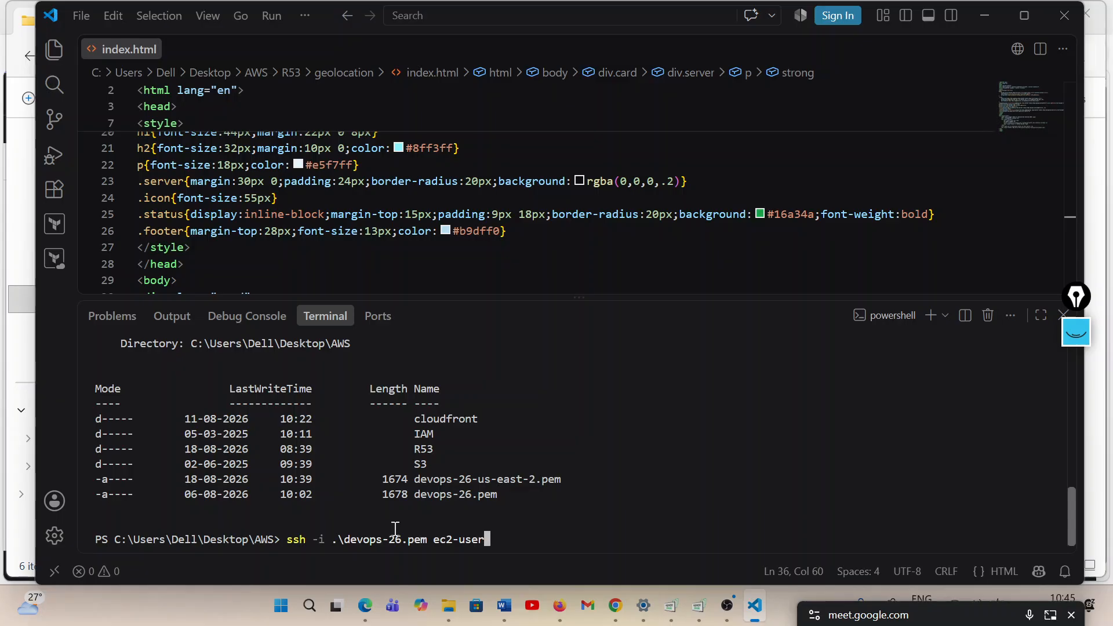
{"action": "type", "text": "@"}
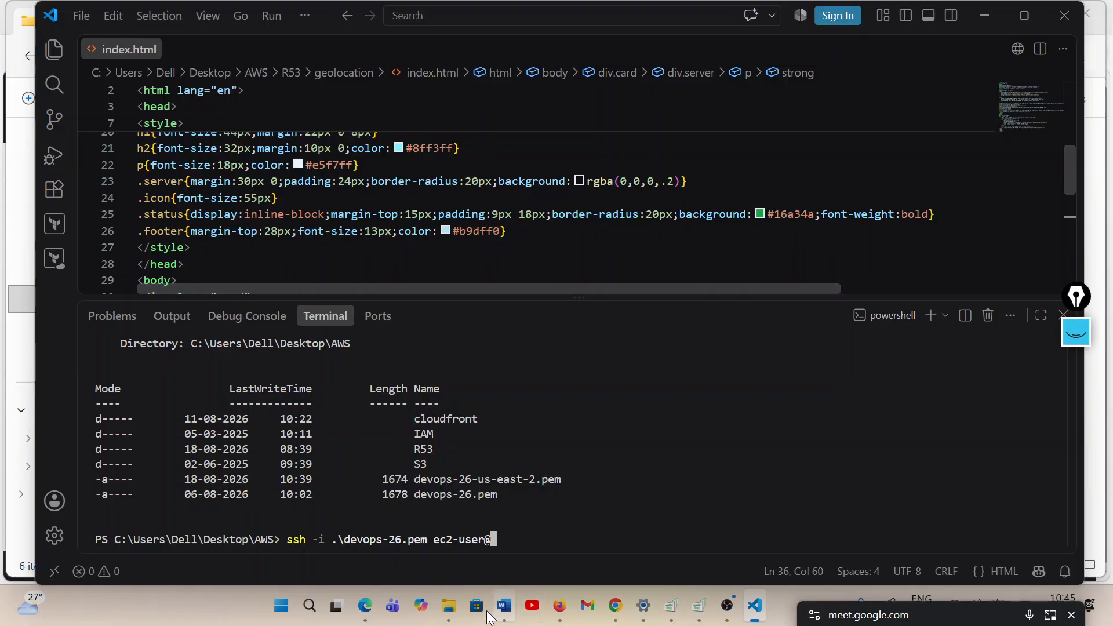
{"action": "mouse_move", "coordinate": [365, 606]}
{"action": "left_click", "coordinate": [365, 522]}
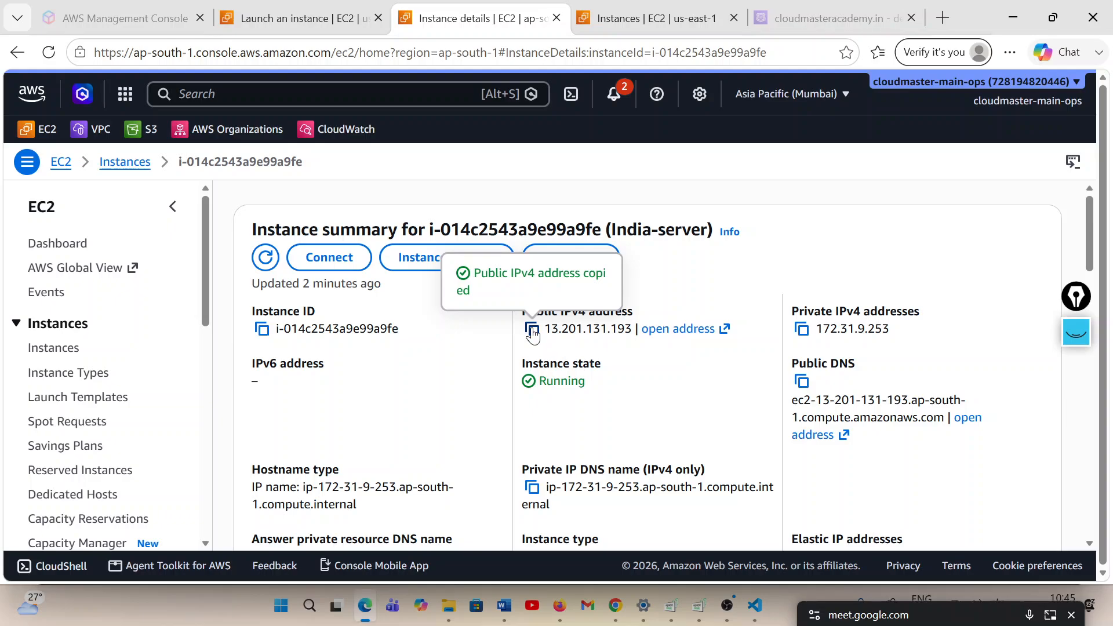
{"action": "left_click", "coordinate": [752, 608]}
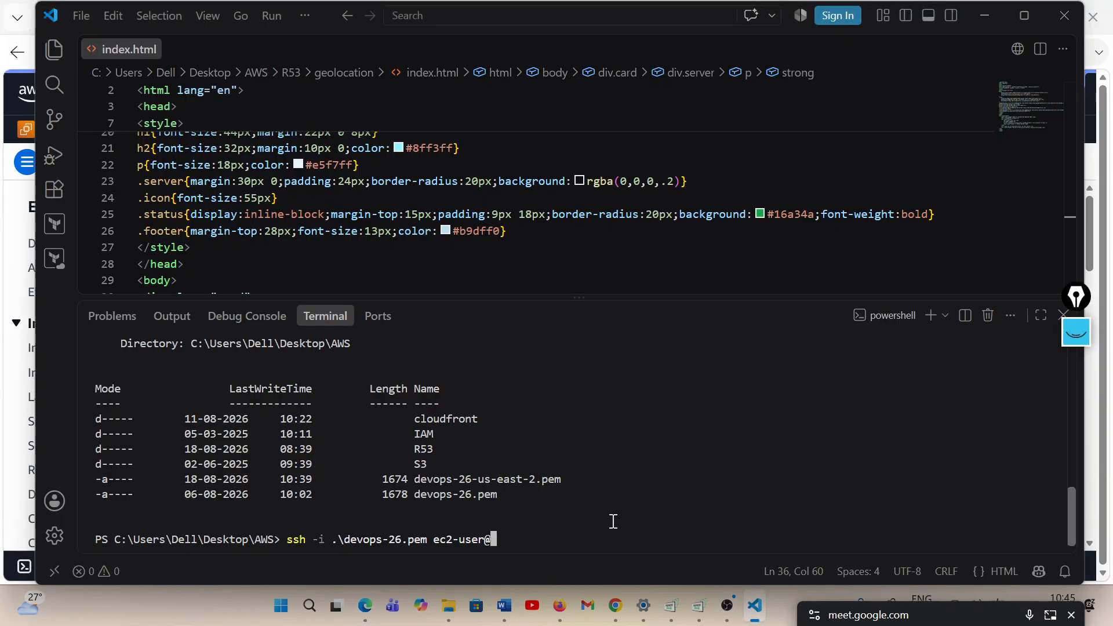
{"action": "key", "text": "ctrl+v"}
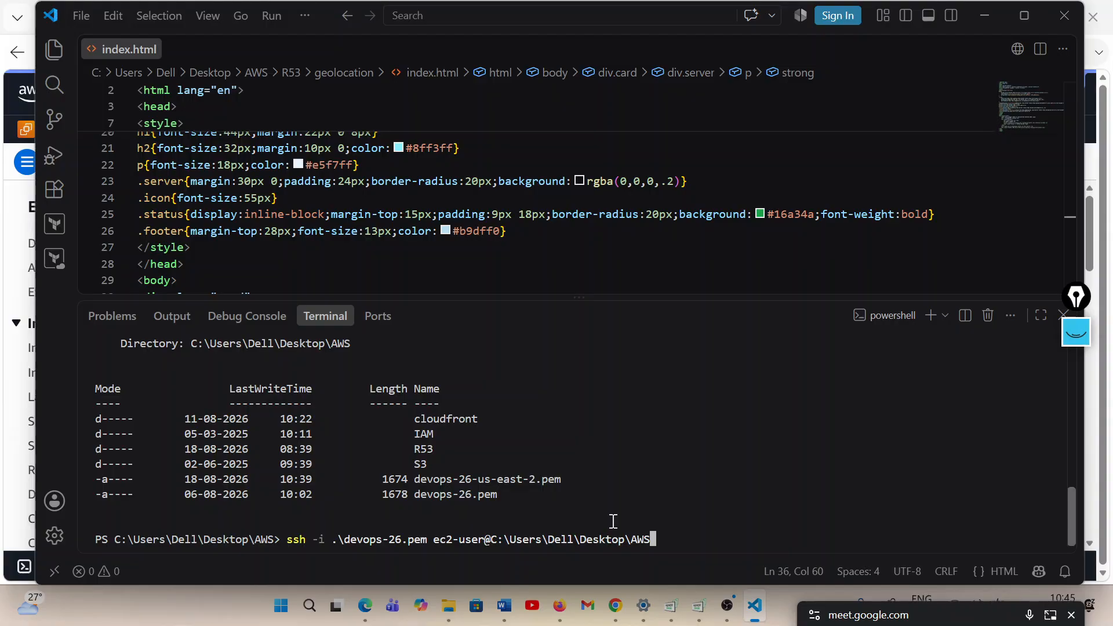
{"action": "key", "text": "ctrl+z"}
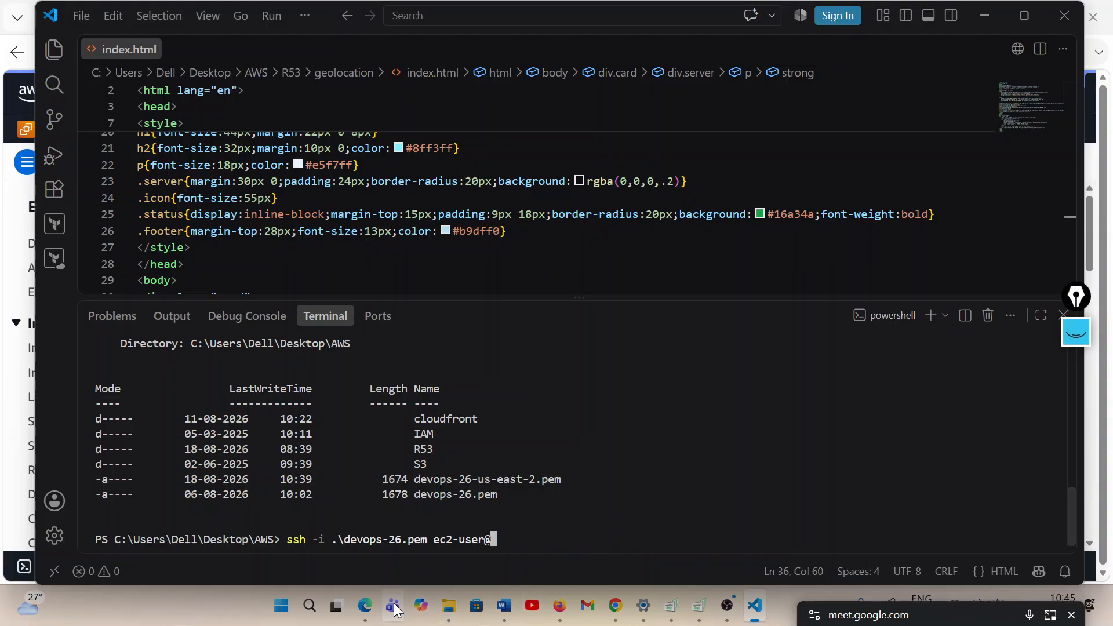
Copy India-server's public IPv4 address from the AWS console, complete the ssh command with 13.201.131.193 and connect, accepting the host key with yes
{"action": "left_click", "coordinate": [371, 606]}
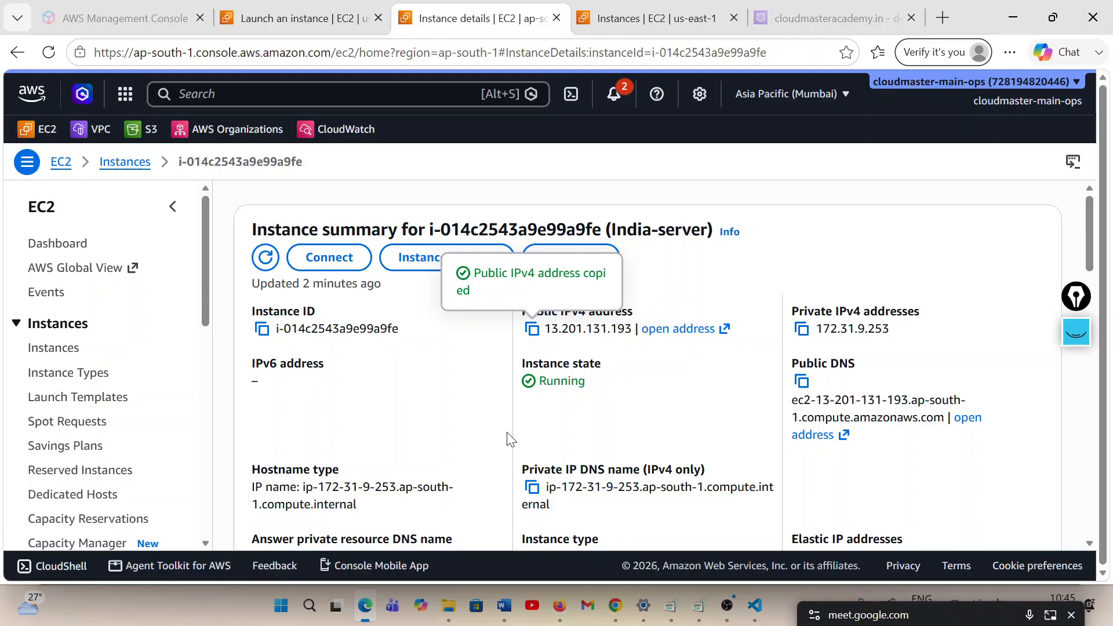
{"action": "left_click", "coordinate": [533, 337]}
{"action": "left_click", "coordinate": [699, 557]}
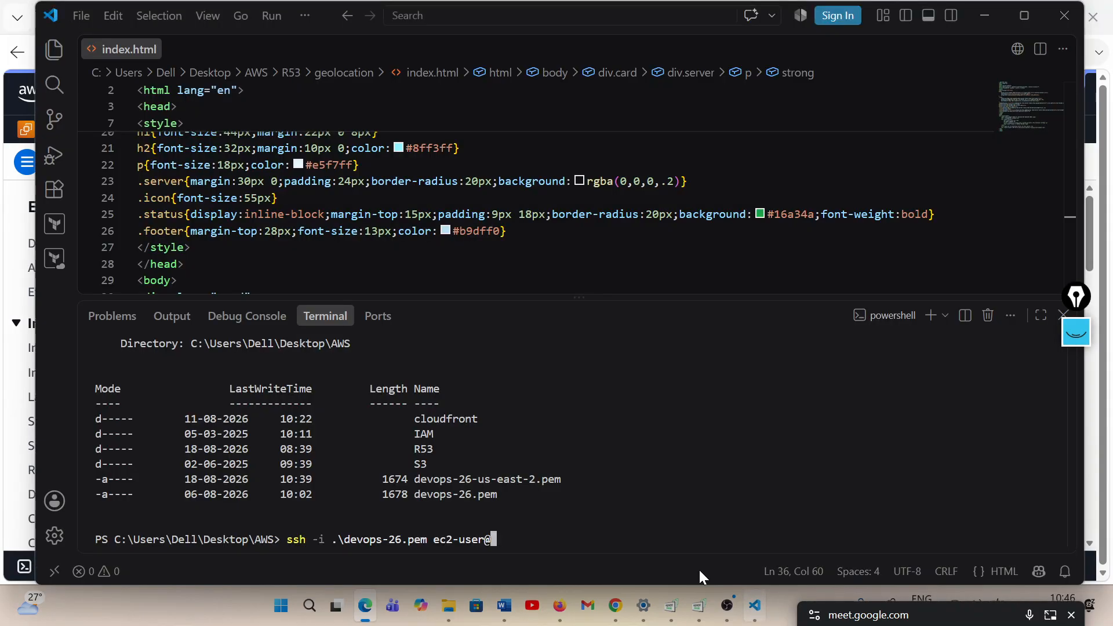
{"action": "key", "text": "ctrl+v"}
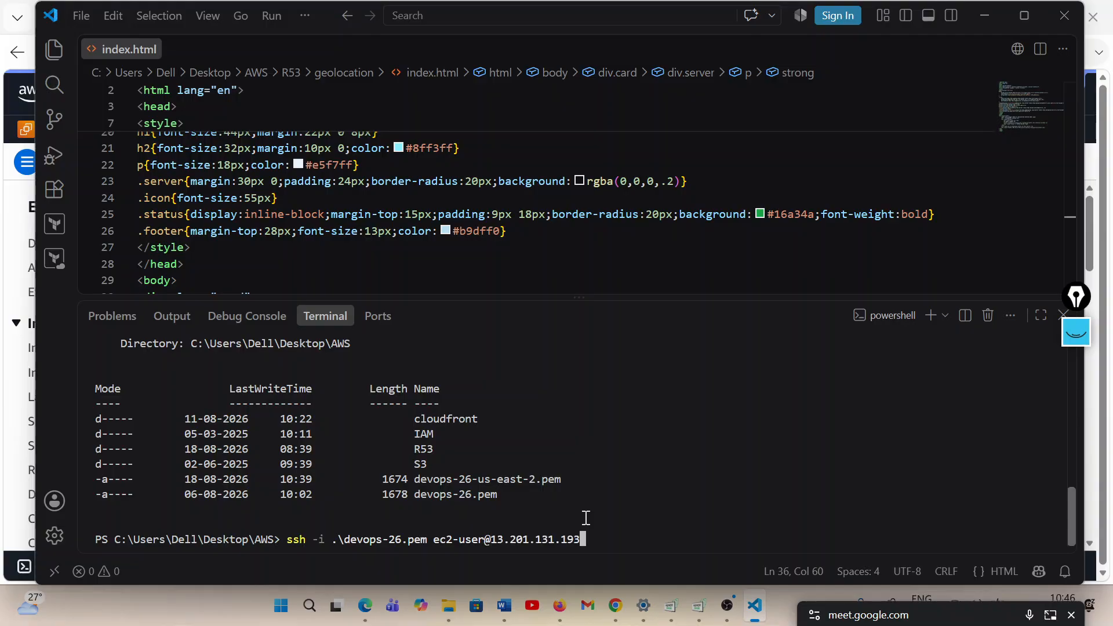
{"action": "key", "text": "Return"}
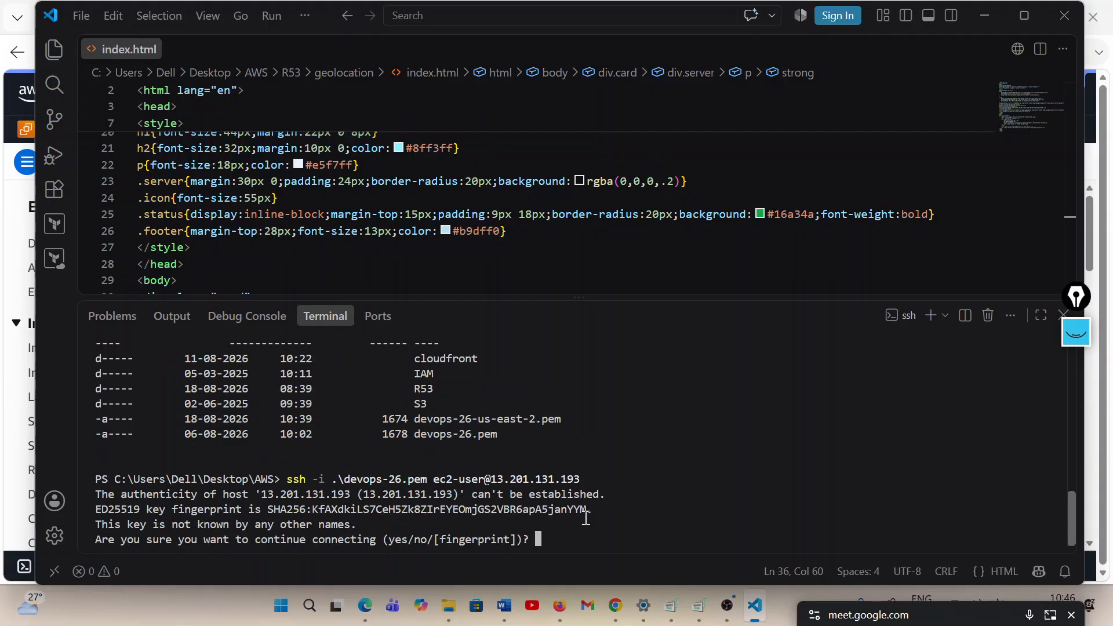
{"action": "type", "text": "yes"}
{"action": "key", "text": "Return"}
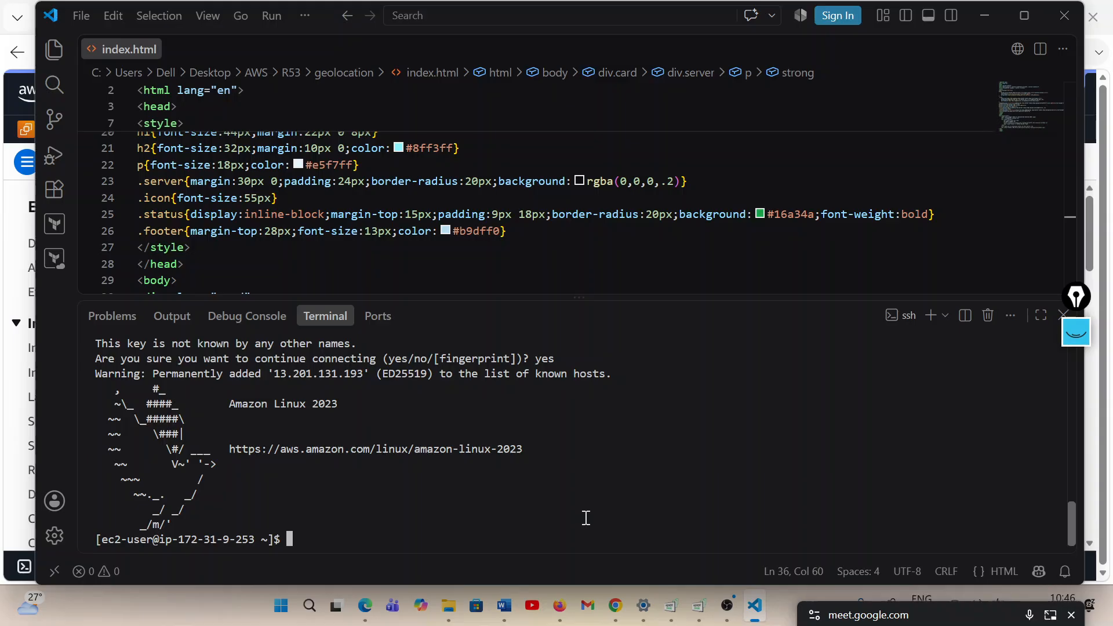
Switch to the root user on India-server with sudo -i
{"action": "type", "text": "sudo -i"}
{"action": "key", "text": "Return"}
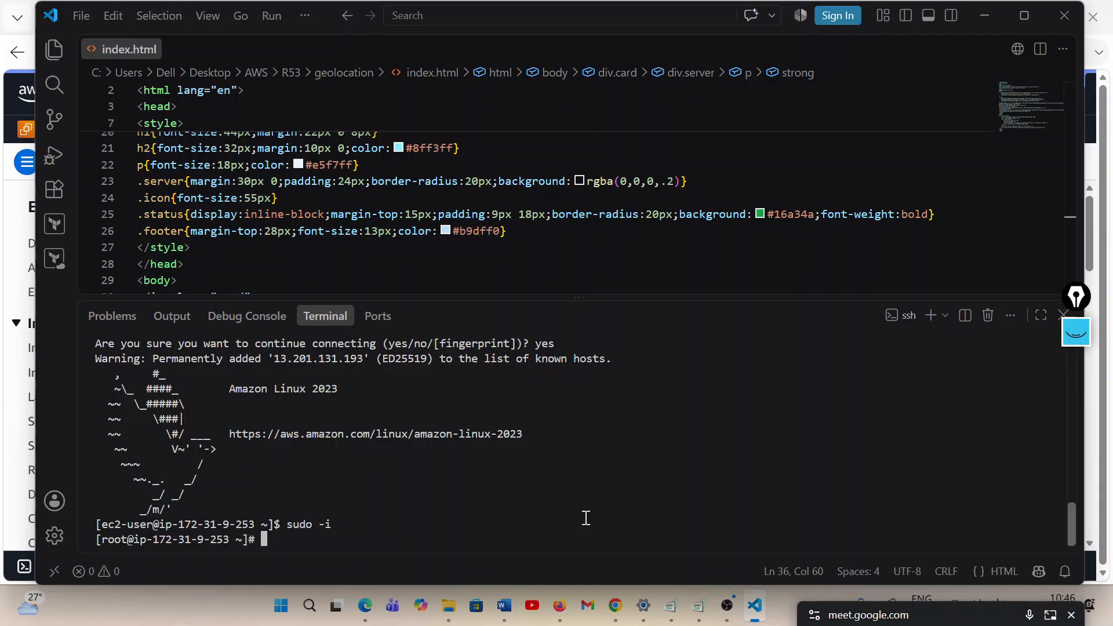
Install the Apache web server on India-server with yum install httpd and approve the package installation
{"action": "type", "text": "yum install httpd"}
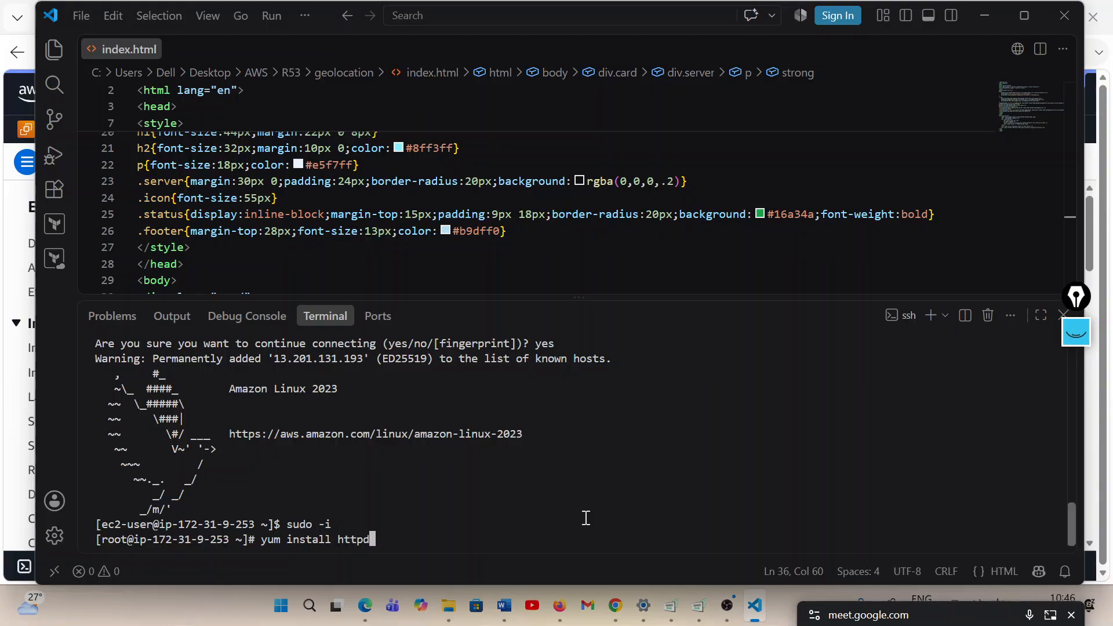
{"action": "key", "text": "Return"}
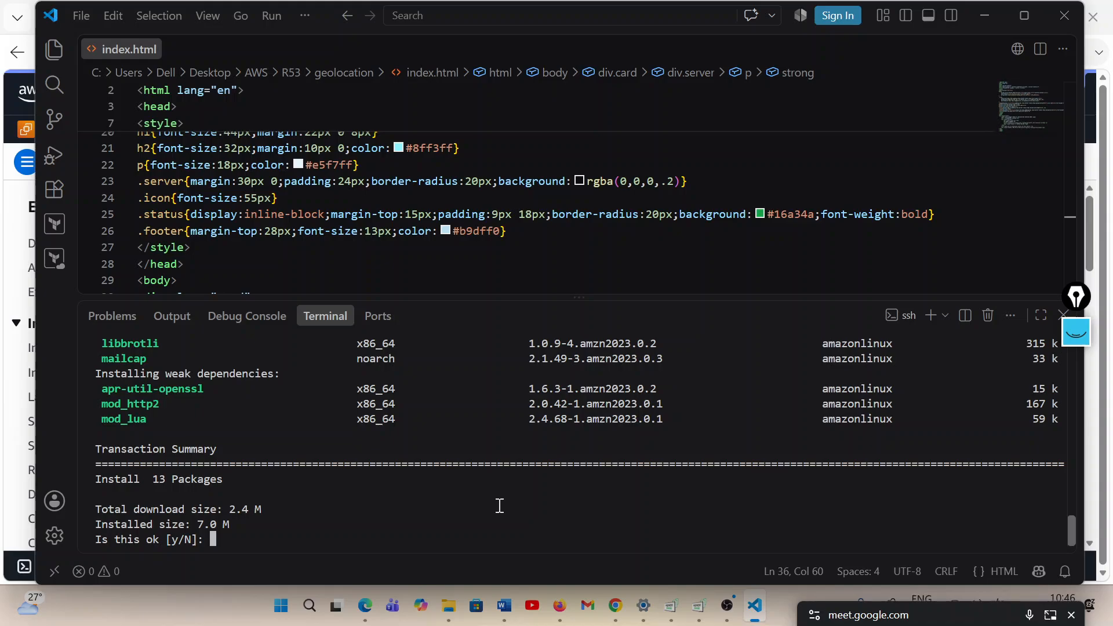
{"action": "type", "text": "y"}
{"action": "key", "text": "Return"}
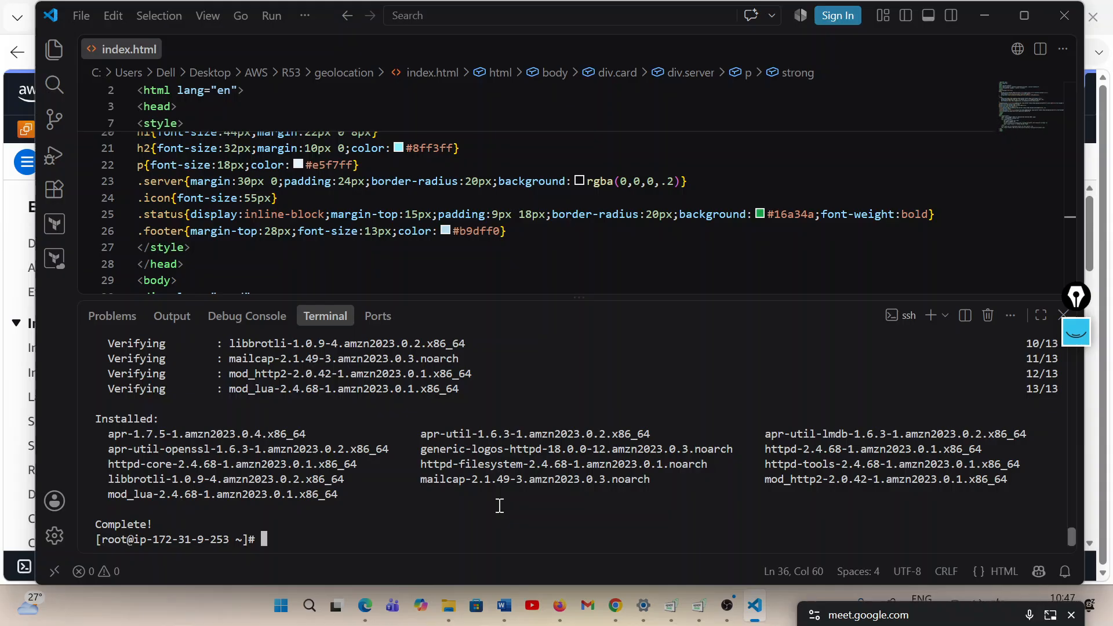
Change to the /var/www/html directory on India-server and list its contents with ls
{"action": "type", "text": "cd /var/www/html"}
{"action": "key", "text": "Return"}
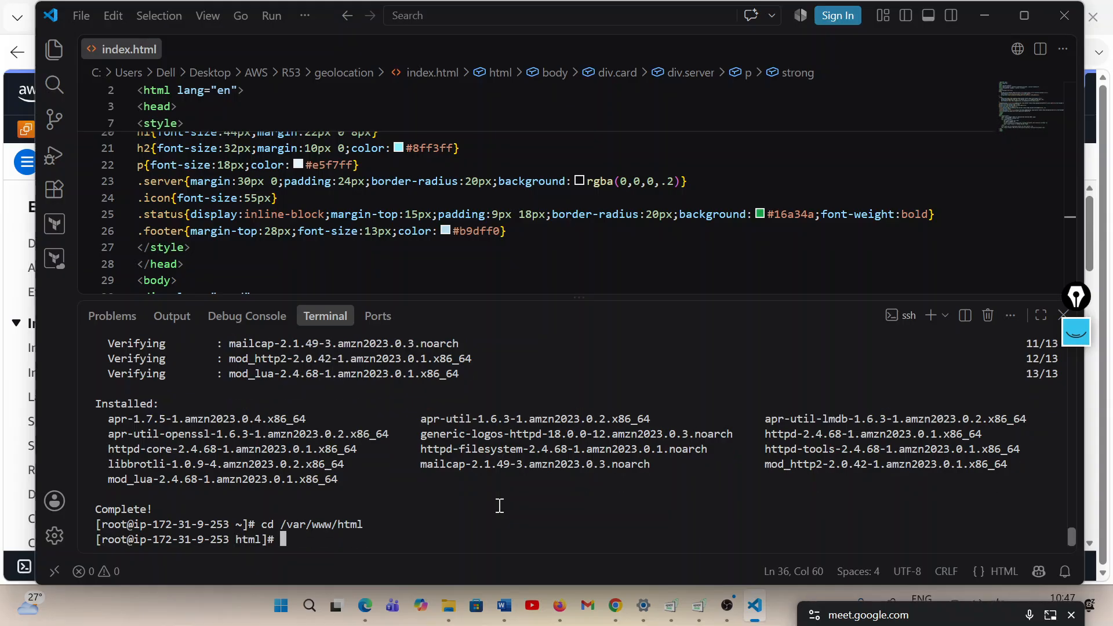
{"action": "type", "text": "ls"}
{"action": "key", "text": "Return"}
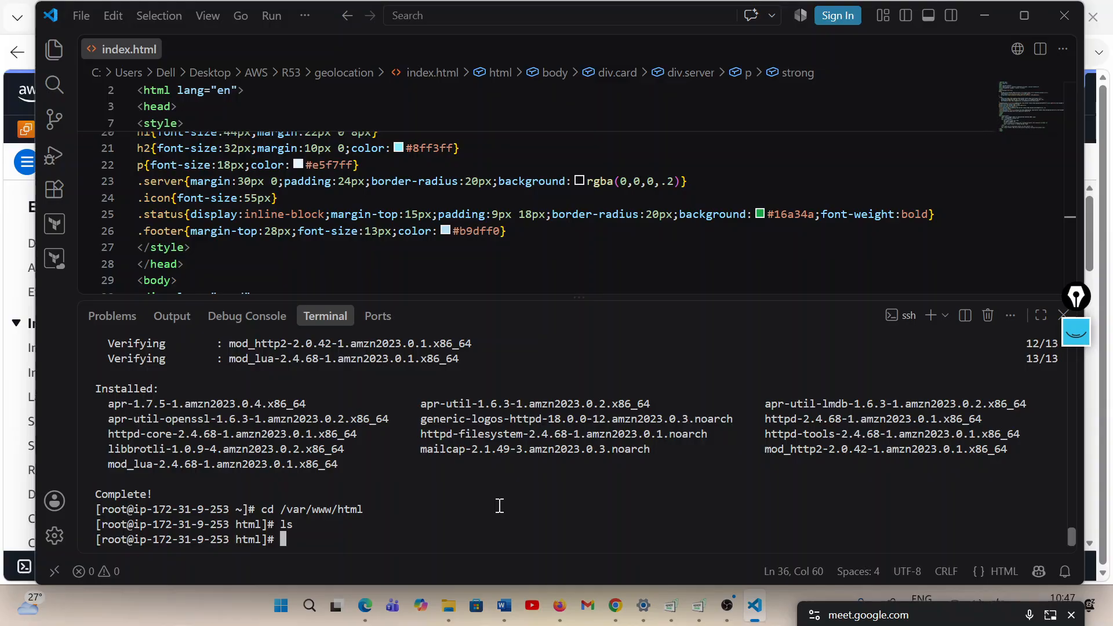
Create index.html in vim within the web root and enter insert mode
{"action": "type", "text": "vim index.html"}
{"action": "key", "text": "Return"}
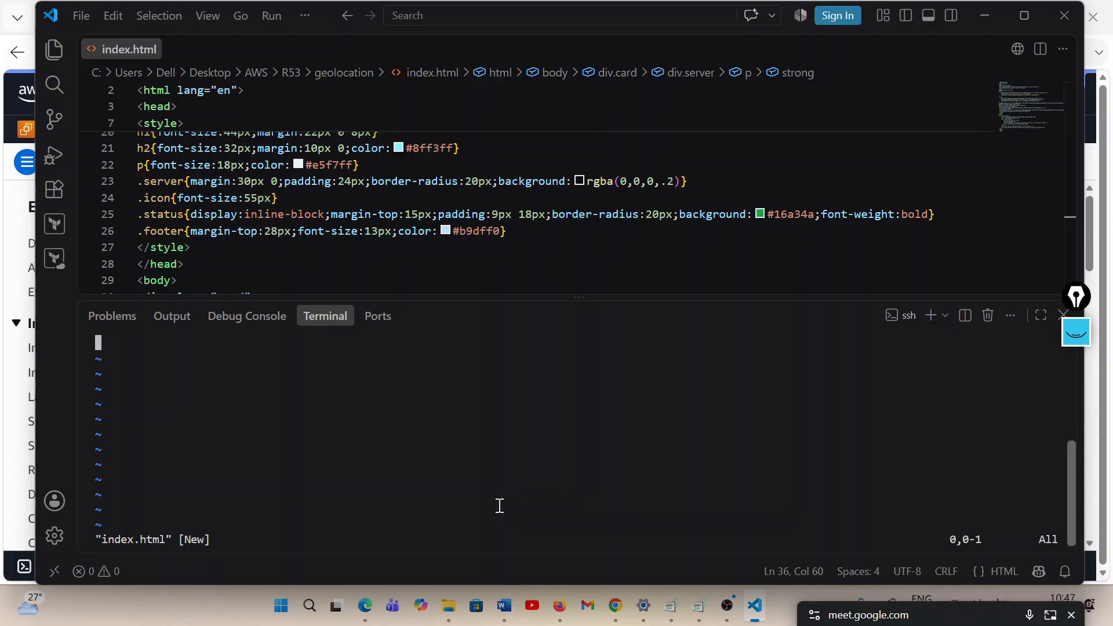
{"action": "key", "text": "i"}
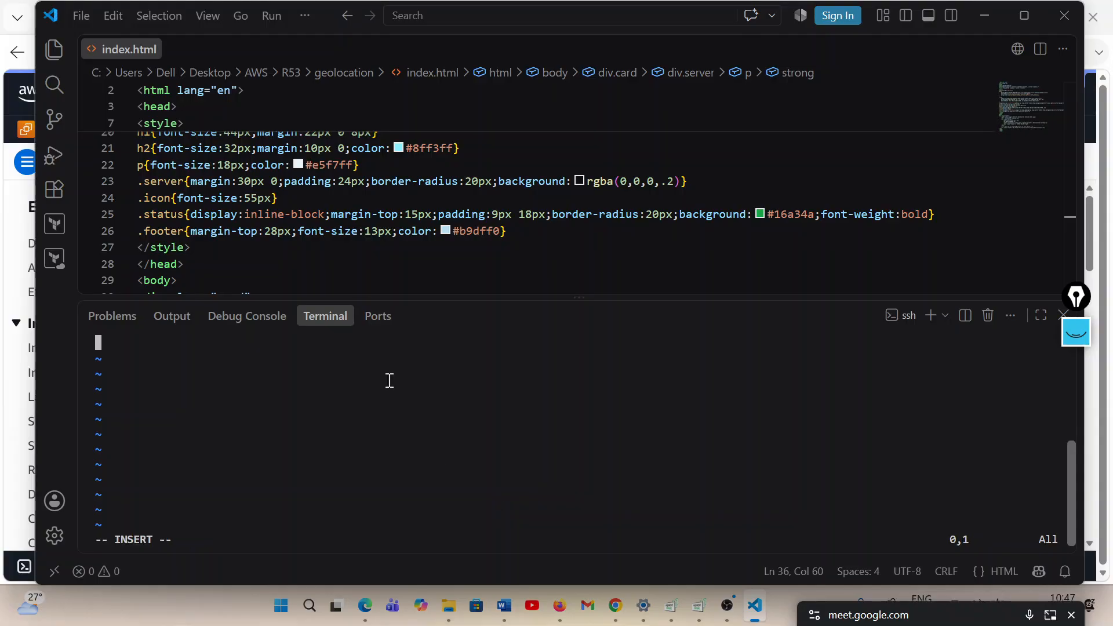
{"action": "left_click", "coordinate": [332, 198]}
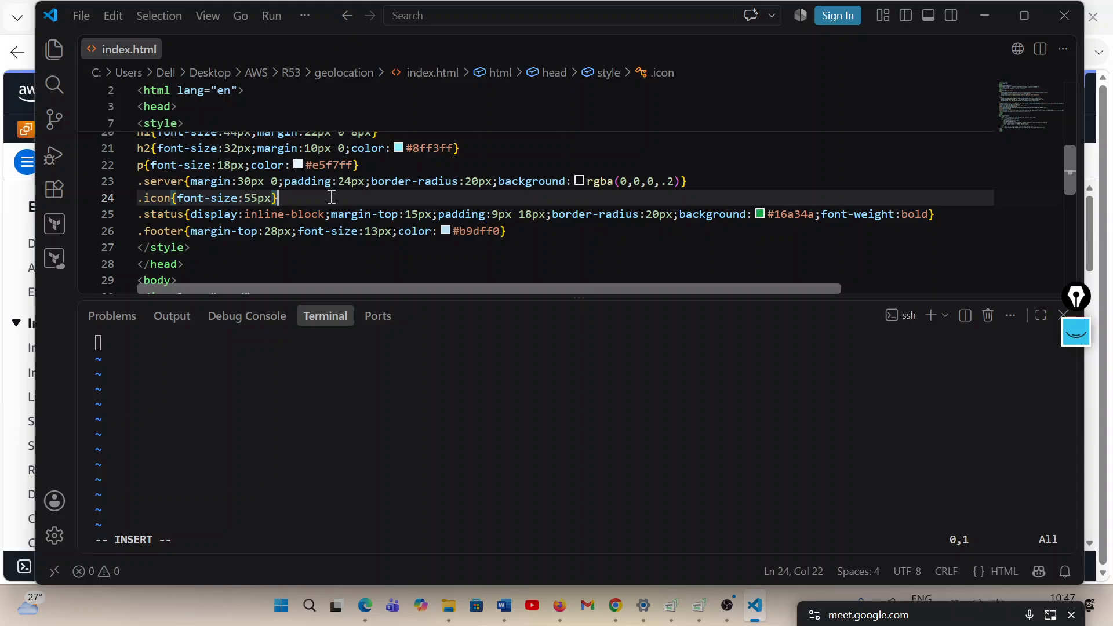
{"action": "key", "text": "ctrl+a"}
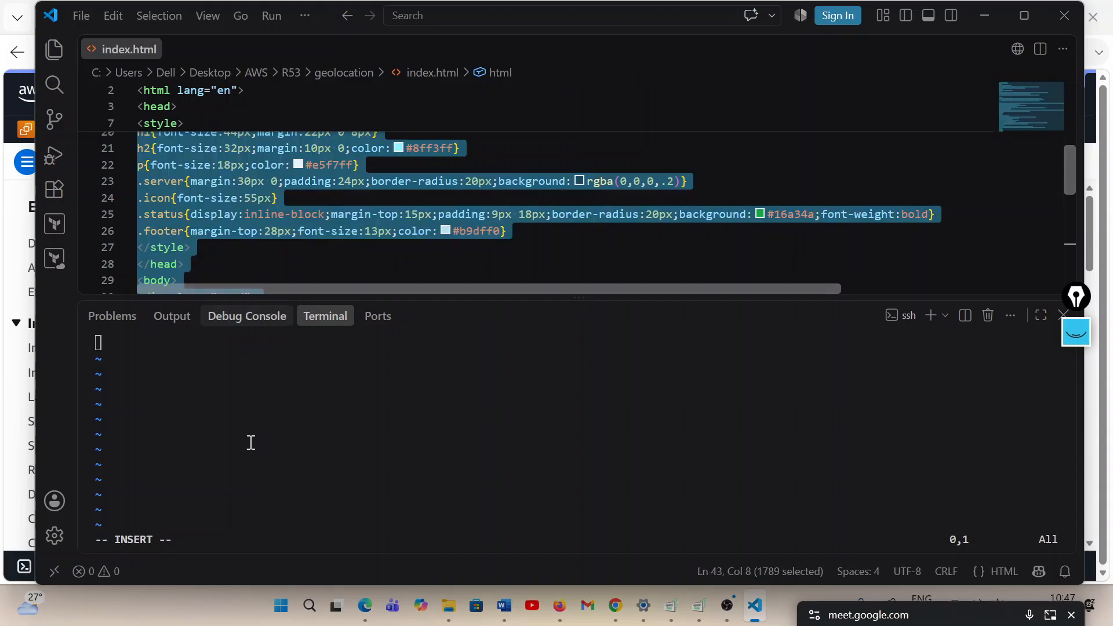
{"action": "scroll", "coordinate": [322, 213], "scroll_direction": "down", "scroll_amount": 5}
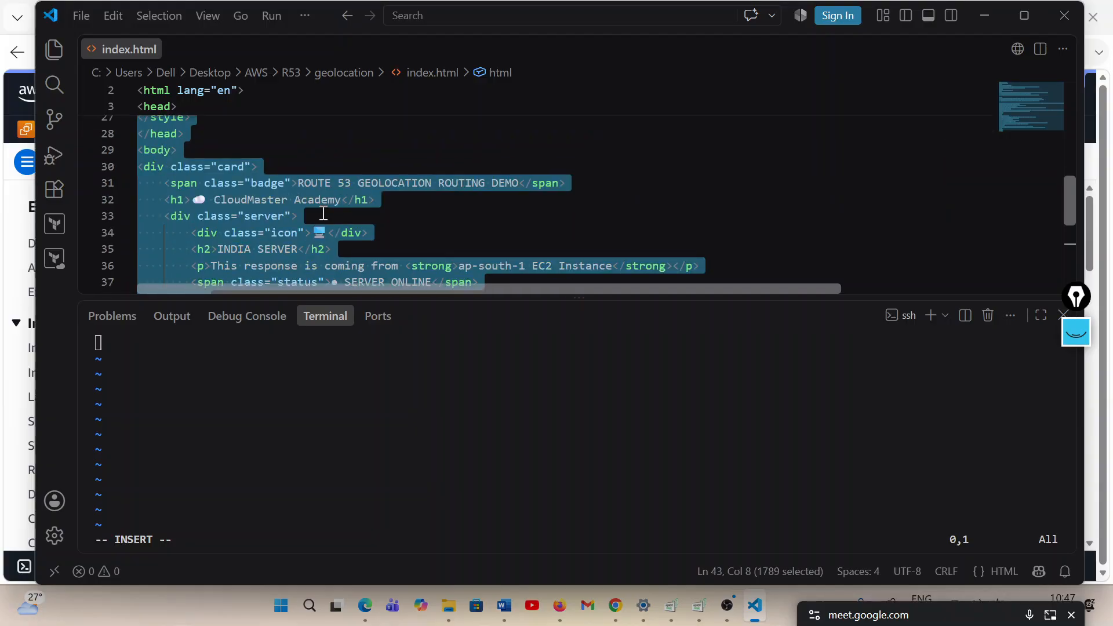
{"action": "scroll", "coordinate": [324, 212], "scroll_direction": "up", "scroll_amount": 10}
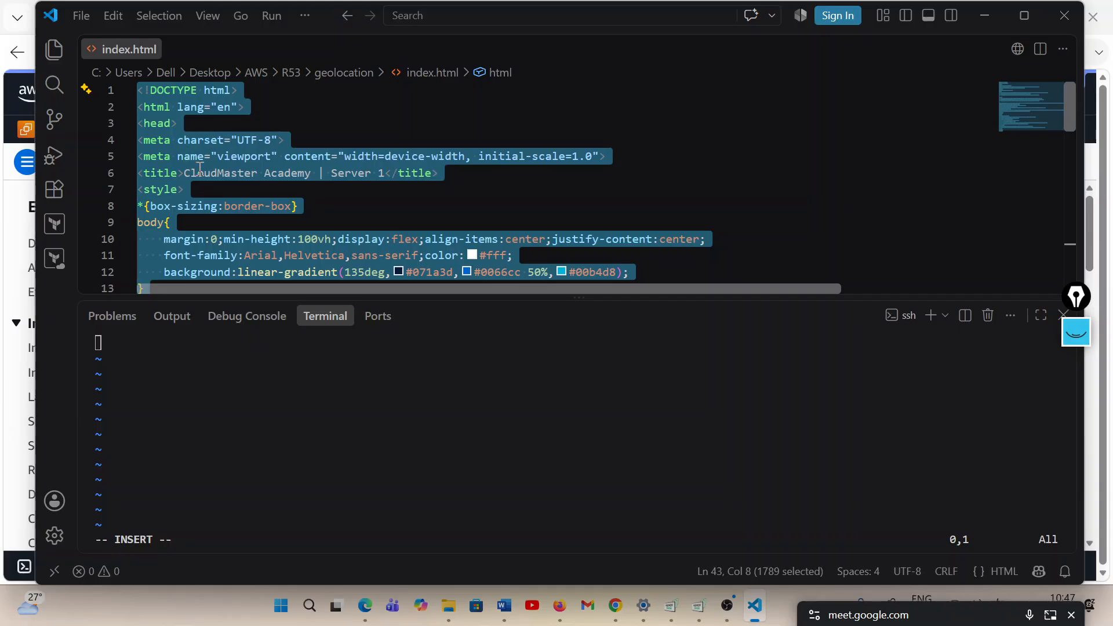
{"action": "left_click", "coordinate": [171, 439]}
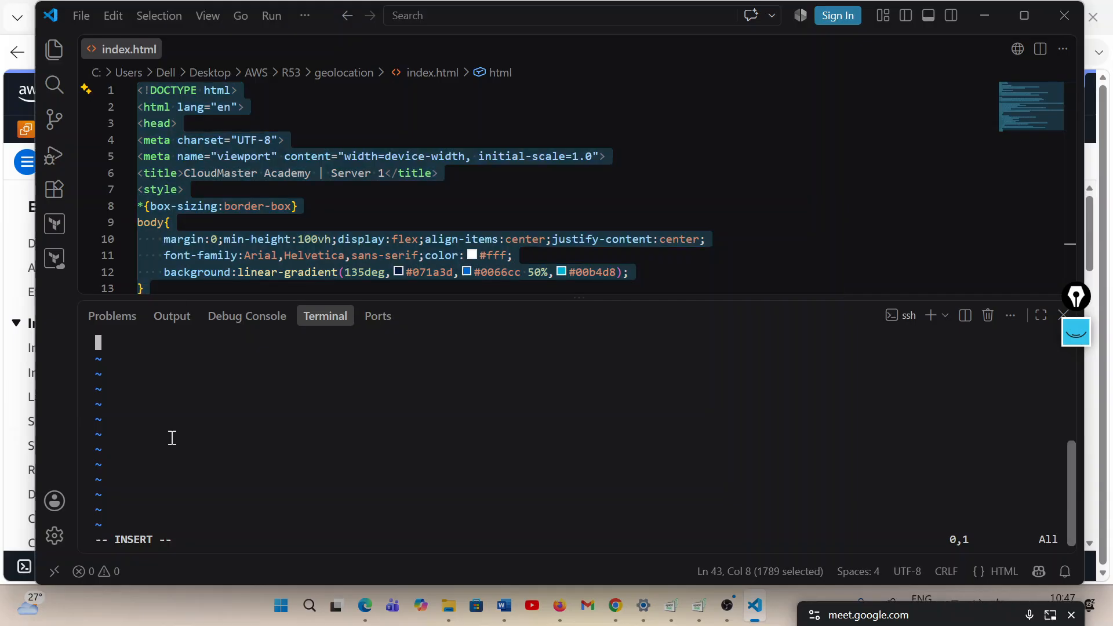
{"action": "key", "text": "ctrl+v"}
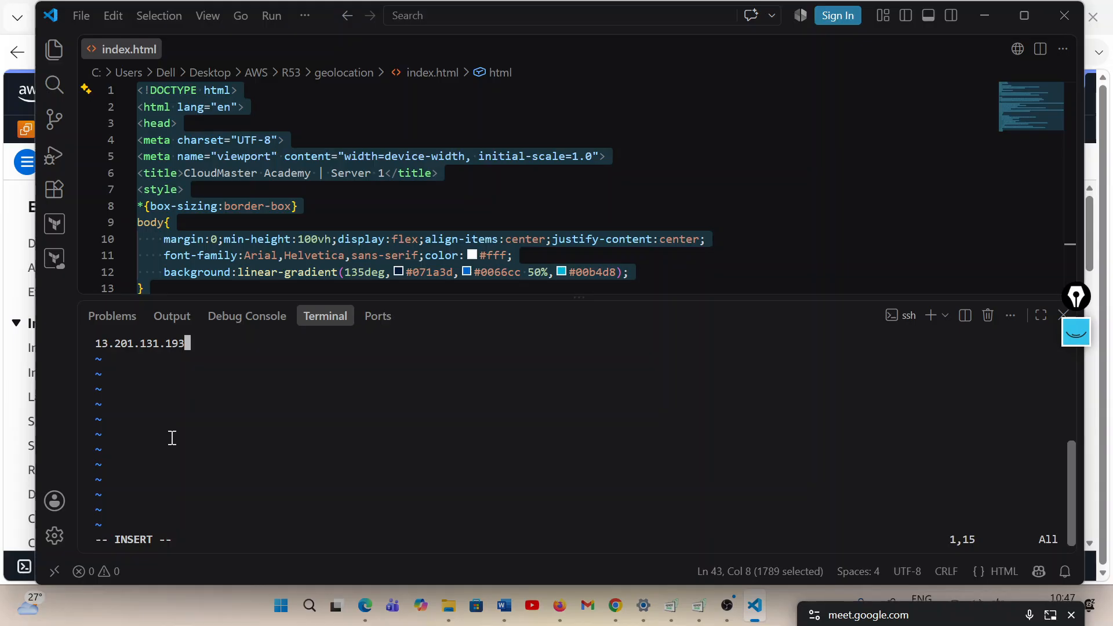
{"action": "key", "text": "ctrl+z"}
{"action": "key", "text": "BackSpace"}
{"action": "key", "text": "BackSpace"}
{"action": "key", "text": "BackSpace"}
{"action": "key", "text": "BackSpace"}
{"action": "key", "text": "BackSpace"}
{"action": "key", "text": "BackSpace"}
{"action": "key", "text": "BackSpace"}
{"action": "key", "text": "BackSpace"}
{"action": "key", "text": "BackSpace"}
{"action": "key", "text": "BackSpace"}
{"action": "key", "text": "BackSpace"}
{"action": "key", "text": "BackSpace"}
{"action": "key", "text": "BackSpace"}
{"action": "key", "text": "BackSpace"}
{"action": "key", "text": "BackSpace"}
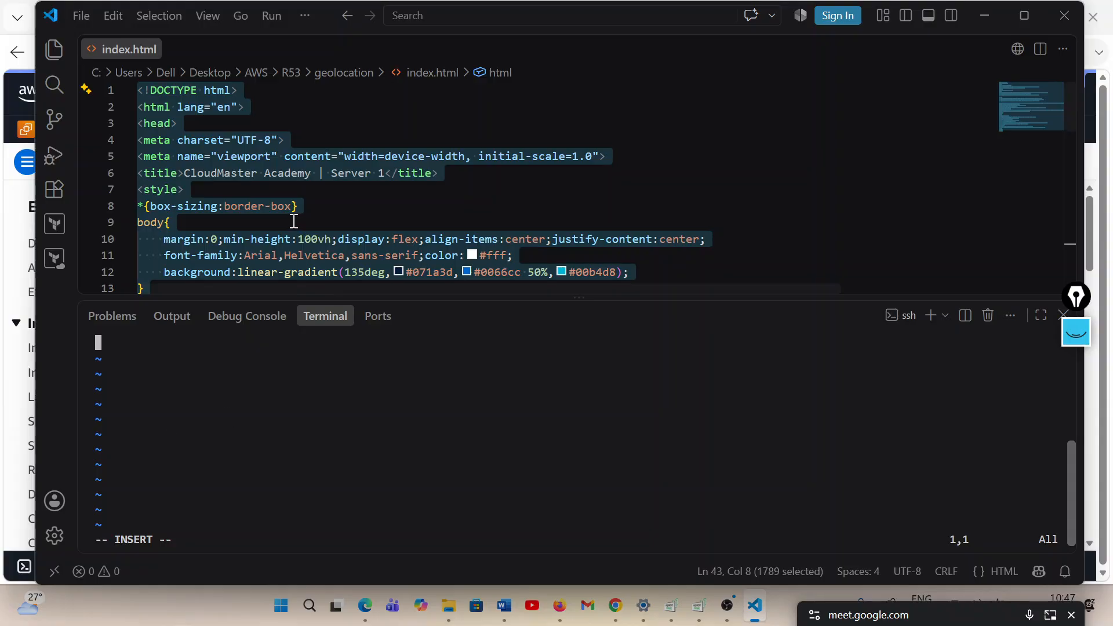
Select the entire source of the local index.html, paste it into the vim buffer on India-server, and save and quit with :wq
{"action": "left_click", "coordinate": [294, 222]}
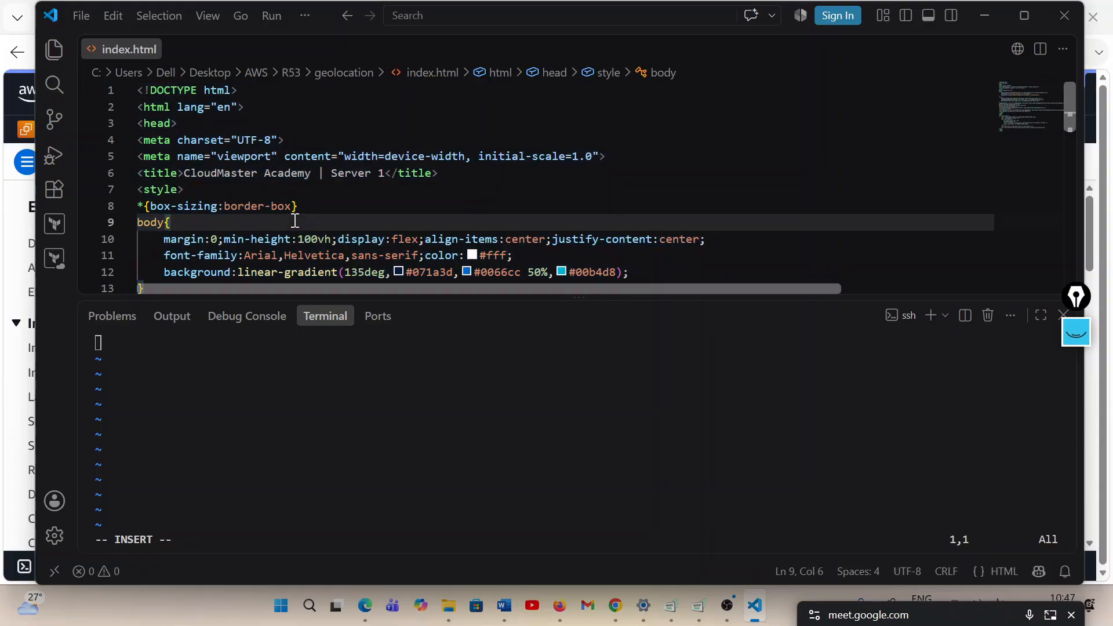
{"action": "key", "text": "ctrl+a"}
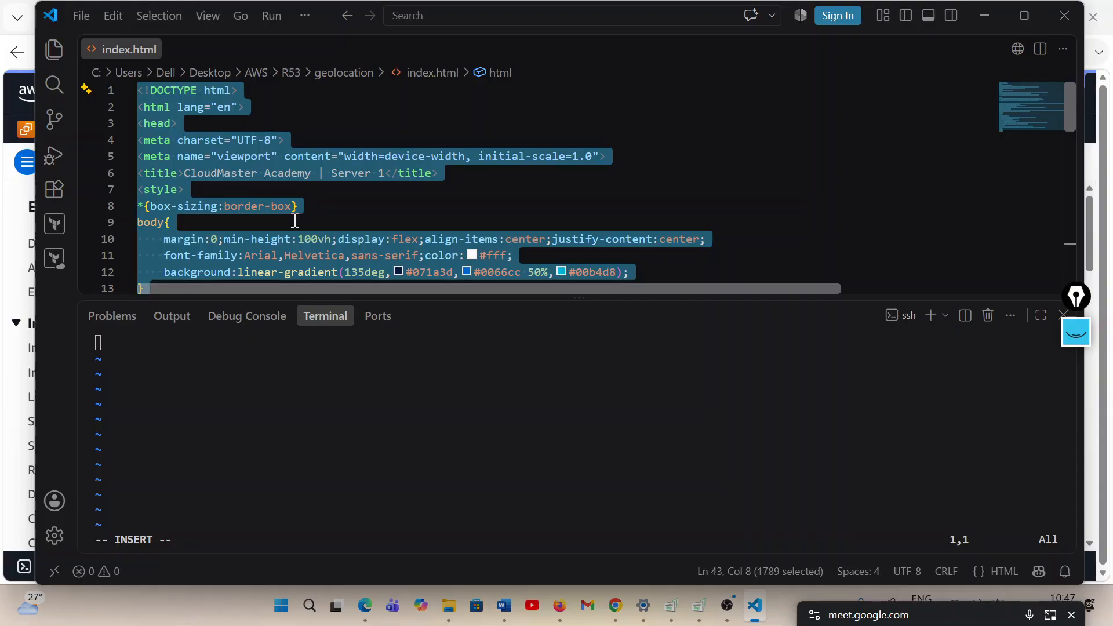
{"action": "left_click", "coordinate": [158, 407]}
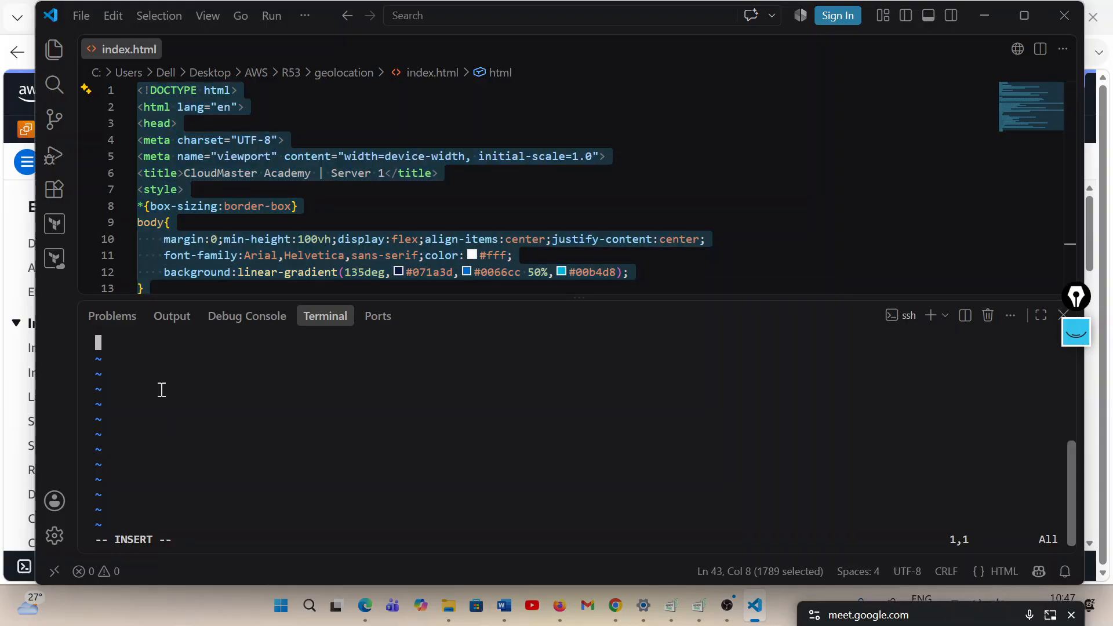
{"action": "key", "text": "ctrl+v"}
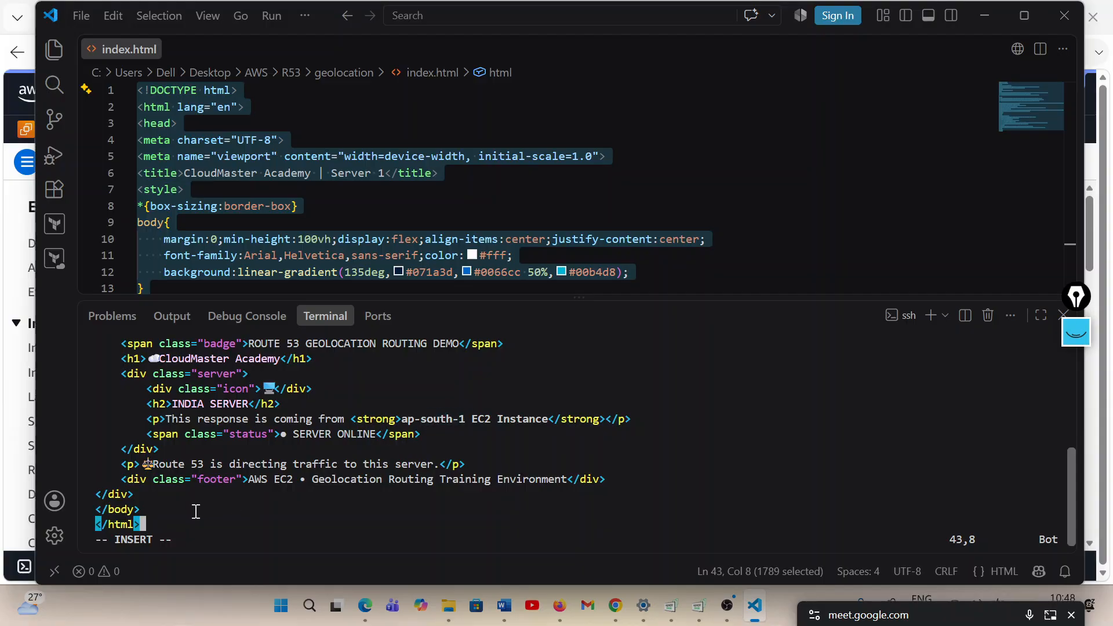
{"action": "key", "text": "Escape"}
{"action": "type", "text": ":wq"}
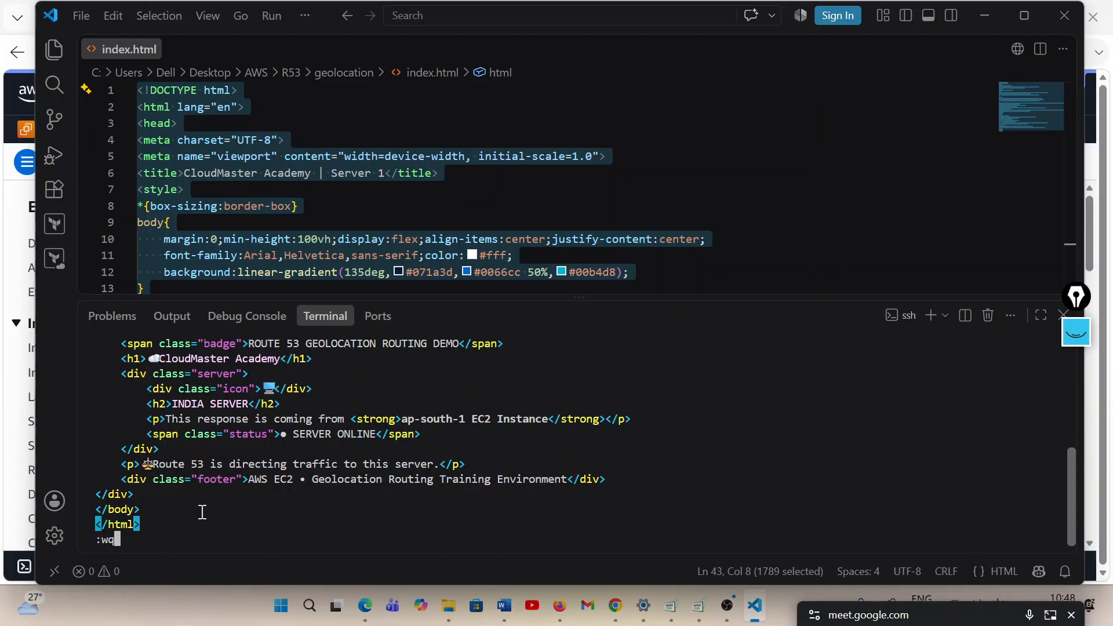
{"action": "key", "text": "Return"}
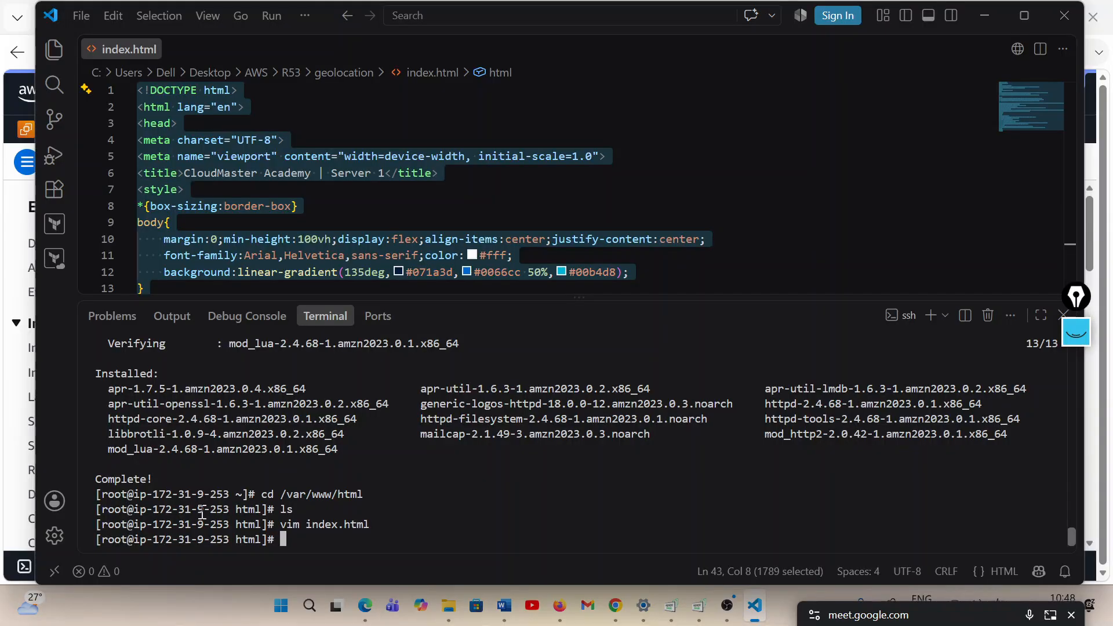
List the web root's contents with ls and start the Apache service with systemctl start httpd
{"action": "type", "text": "ls"}
{"action": "key", "text": "Return"}
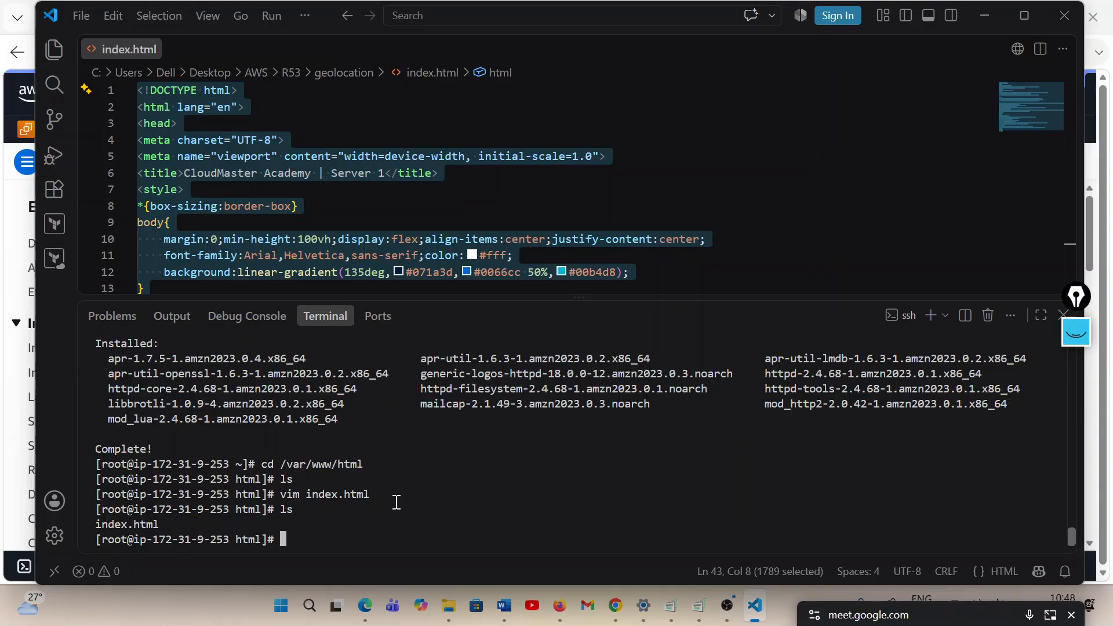
{"action": "type", "text": "systemctl start httpd"}
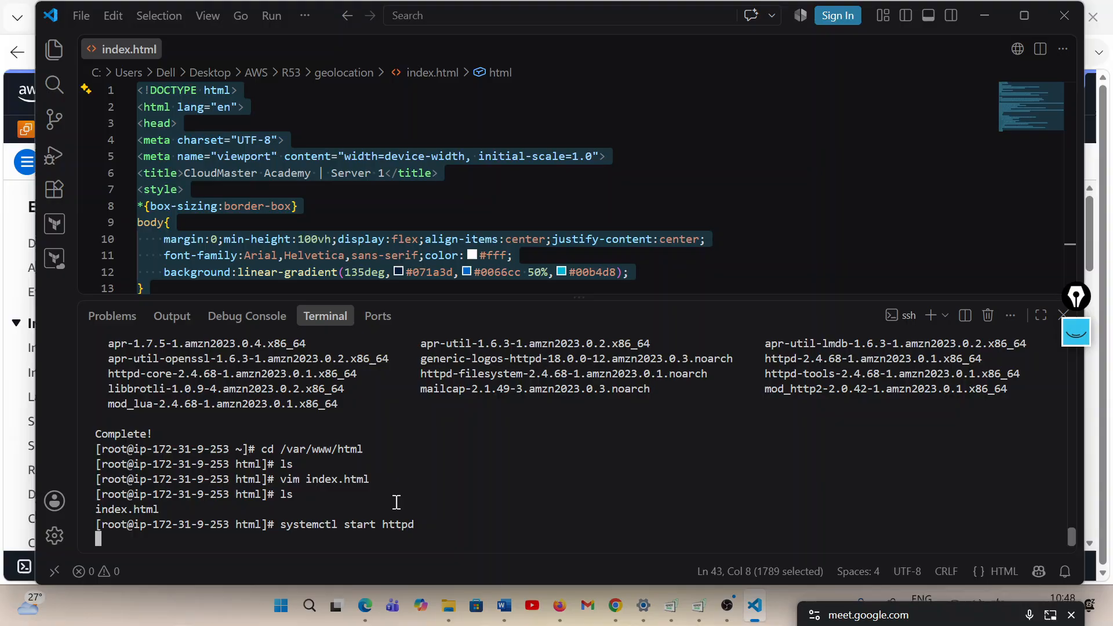
{"action": "key", "text": "Return"}
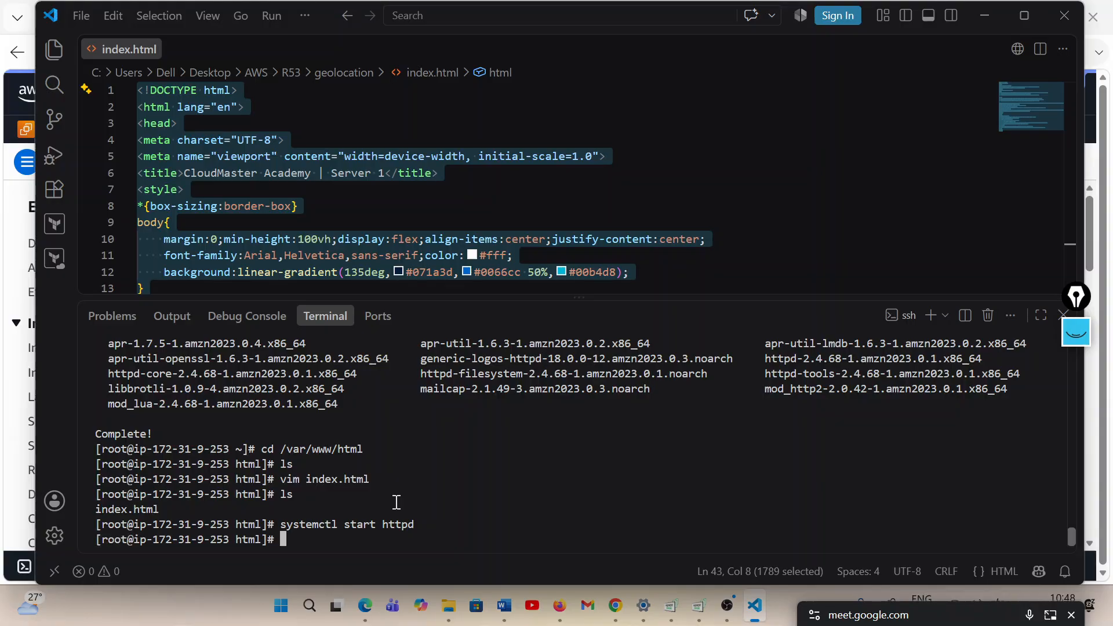
Check the Apache service on India-server by running systemctl status httpd, and examine its active state
{"action": "key", "text": "Up"}
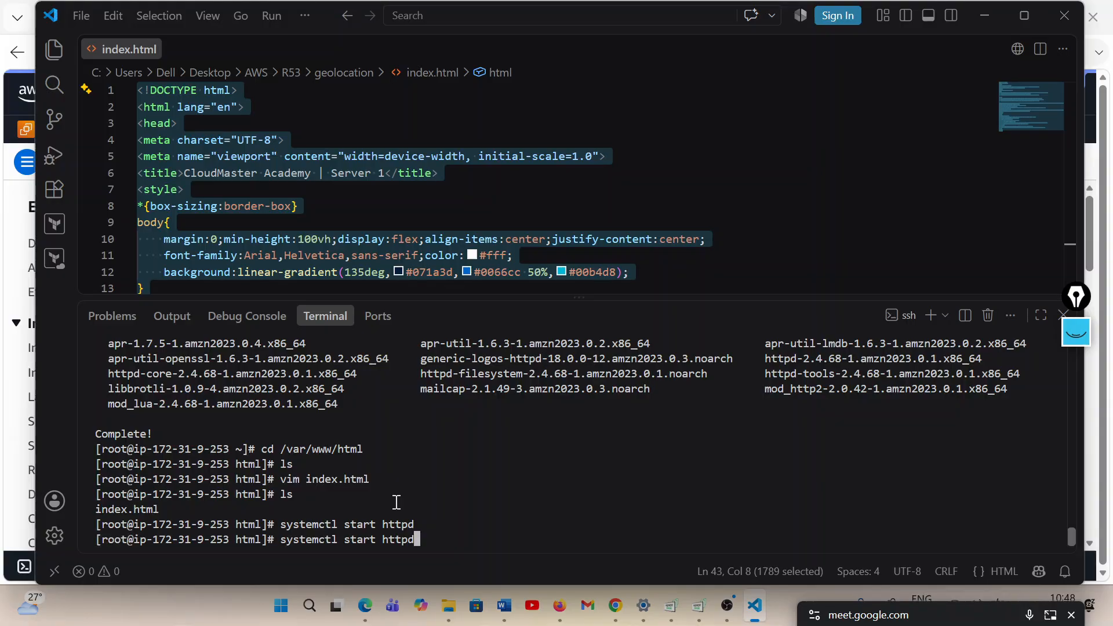
{"action": "key", "text": "Left"}
{"action": "key", "text": "Left"}
{"action": "key", "text": "Left"}
{"action": "key", "text": "Left"}
{"action": "key", "text": "Left"}
{"action": "key", "text": "Left"}
{"action": "key", "text": "Left"}
{"action": "key", "text": "Right"}
{"action": "key", "text": "Delete"}
{"action": "key", "text": "BackSpace"}
{"action": "key", "text": "BackSpace"}
{"action": "type", "text": "atus"}
{"action": "key", "text": "Return"}
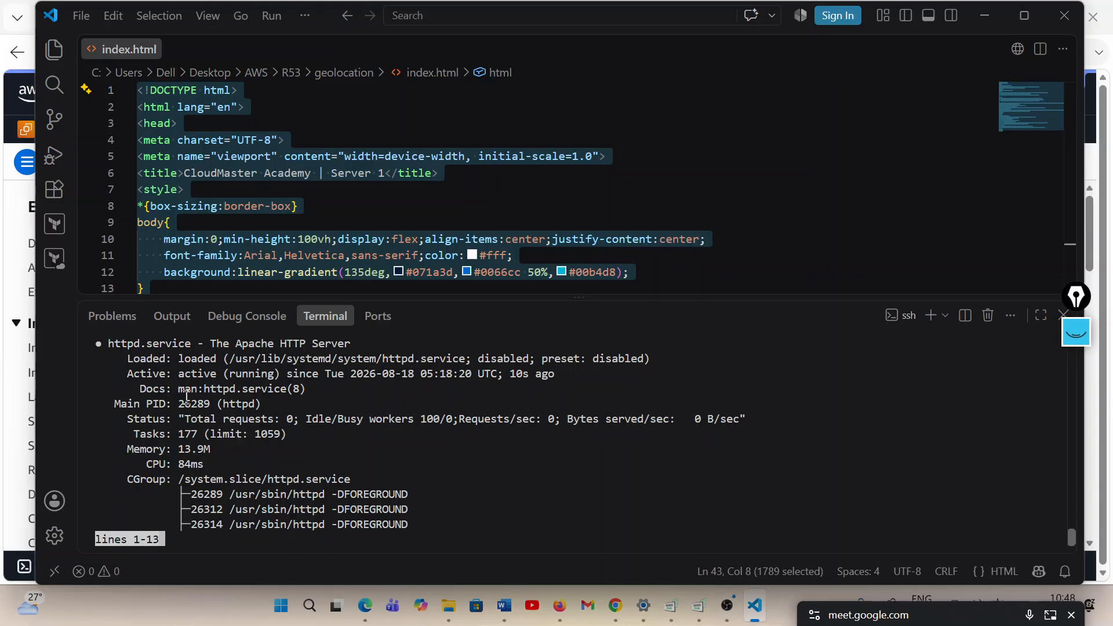
{"action": "double_click", "coordinate": [188, 376]}
Switch to the browser, copy India-server's public IPv4 address, and start a new record in the cloudmasteracademy.in hosted zone
{"action": "left_click", "coordinate": [984, 14]}
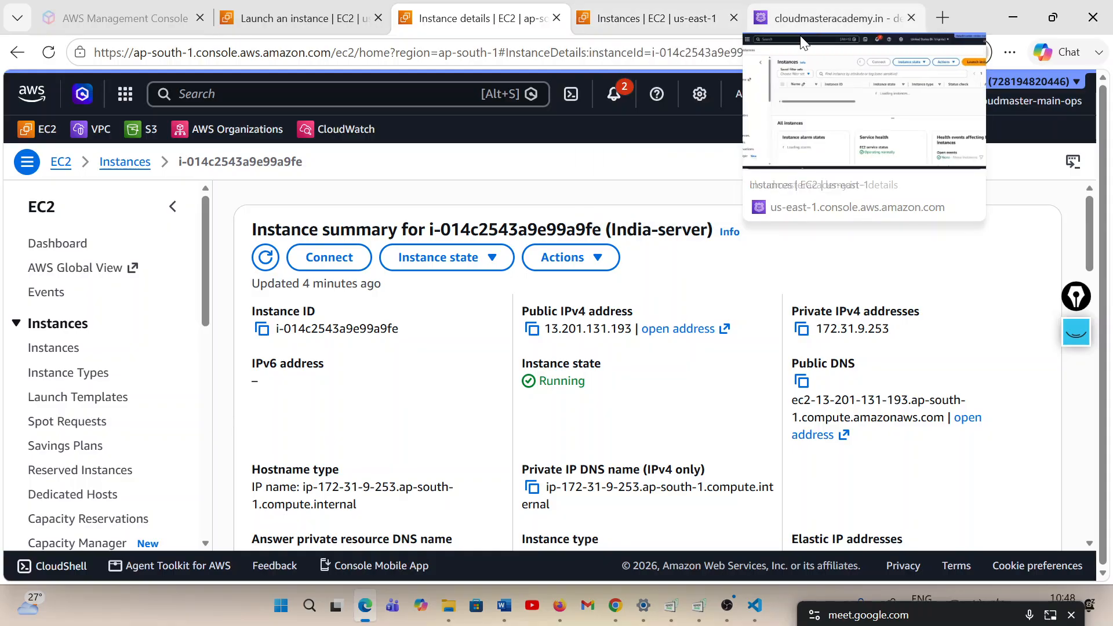
{"action": "left_click", "coordinate": [533, 331]}
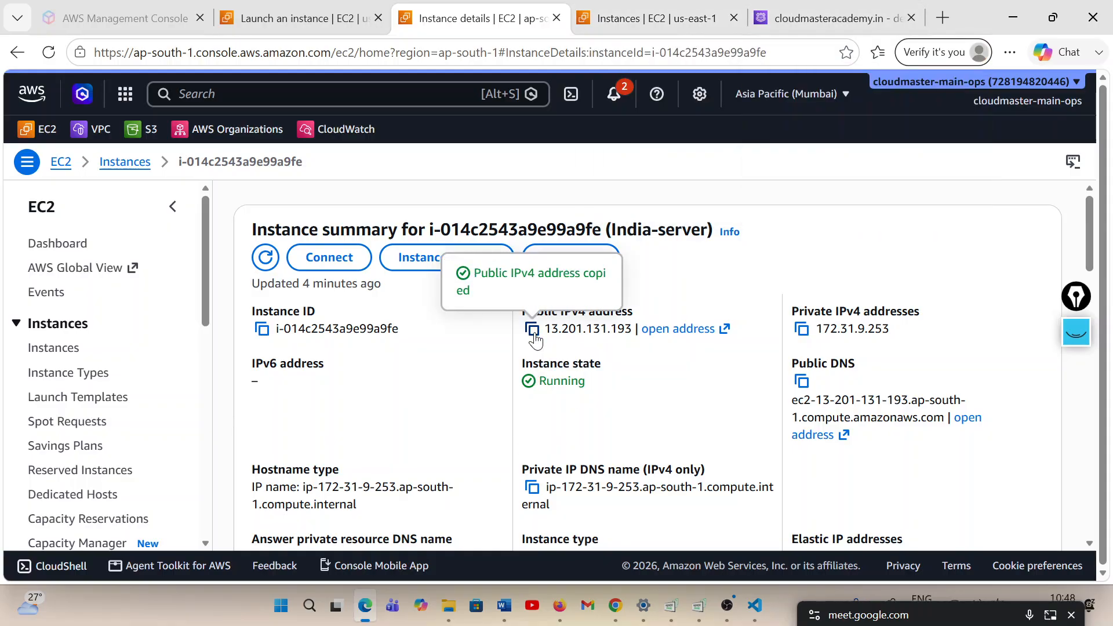
{"action": "left_click", "coordinate": [815, 22]}
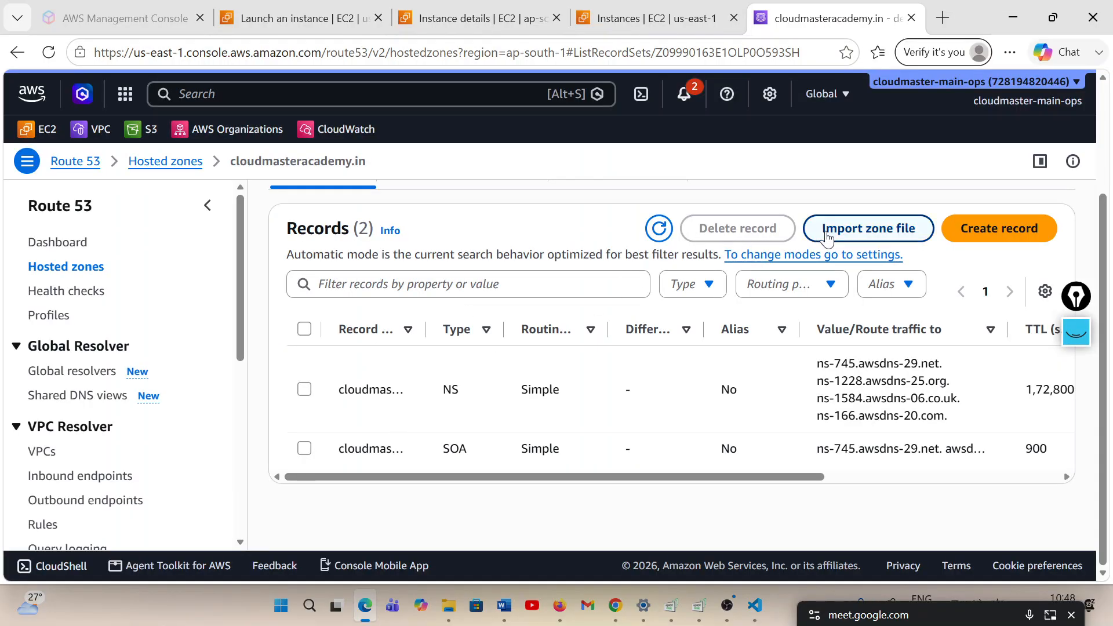
{"action": "left_click", "coordinate": [996, 232]}
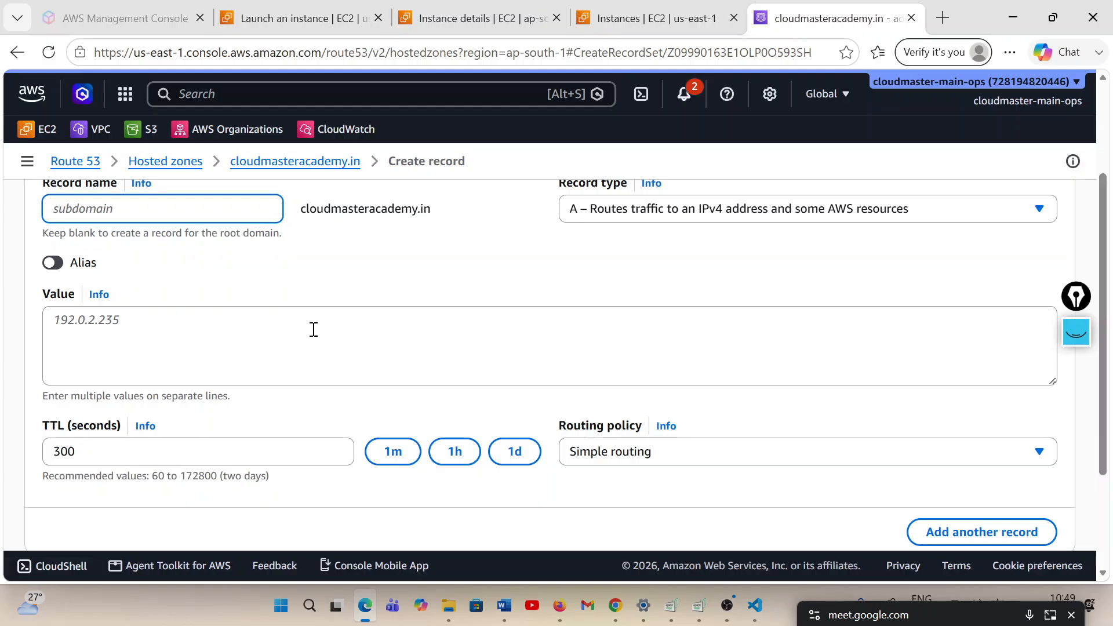
{"action": "scroll", "coordinate": [314, 333], "scroll_direction": "up", "scroll_amount": 1}
{"action": "scroll", "coordinate": [314, 333], "scroll_direction": "up", "scroll_amount": 2}
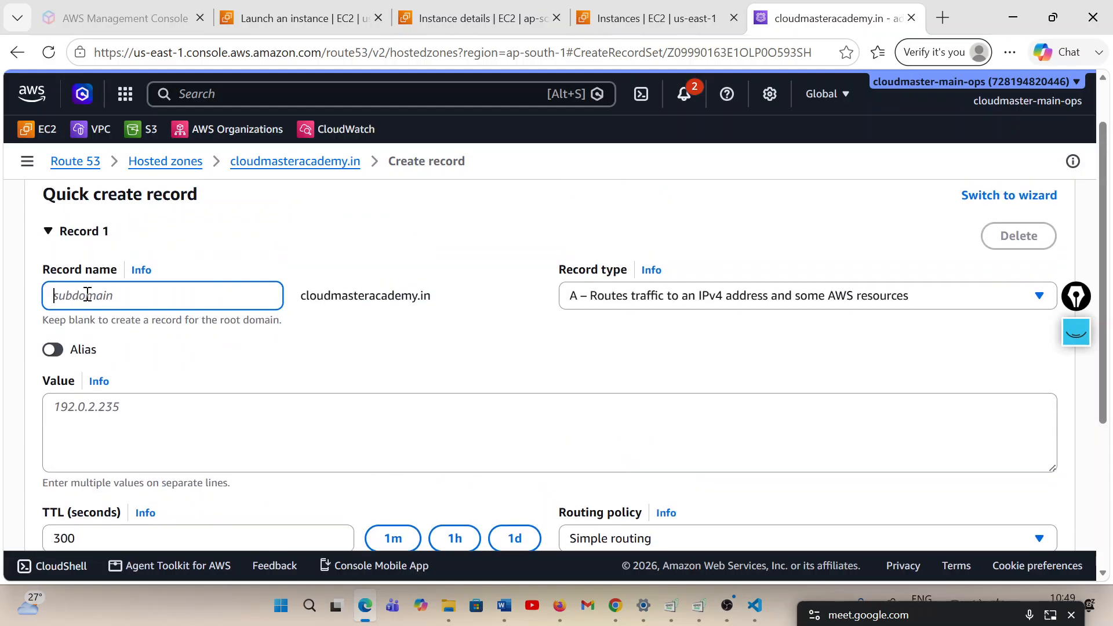
Name the record learn, keep record type A, and paste India-server's address 13.201.131.193 as its value
{"action": "type", "text": "learn"}
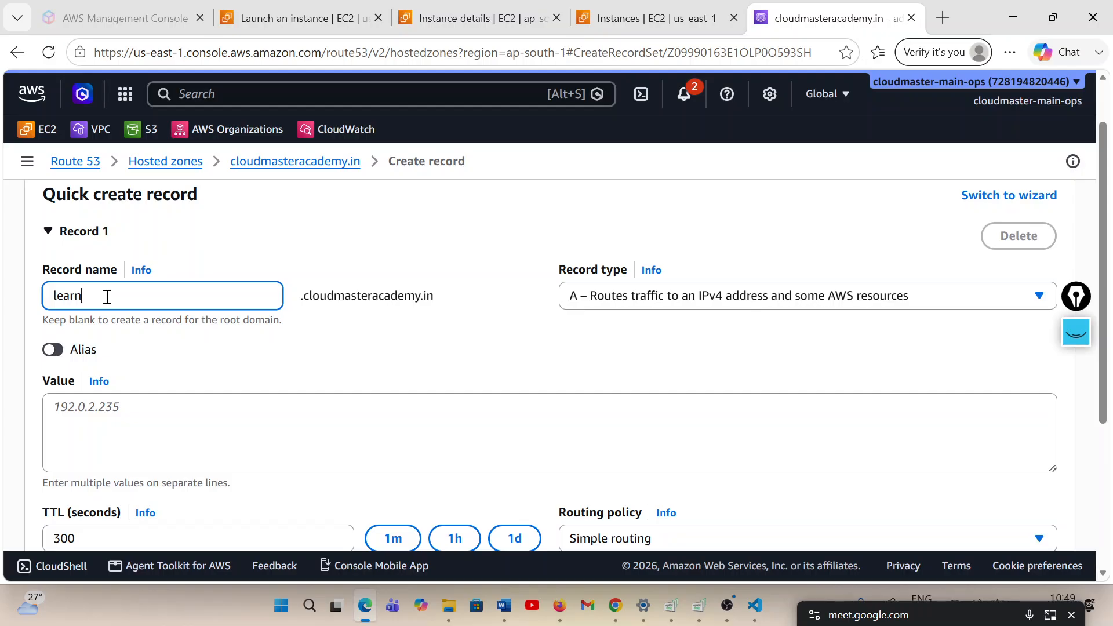
{"action": "left_click", "coordinate": [742, 298]}
{"action": "left_click", "coordinate": [741, 296]}
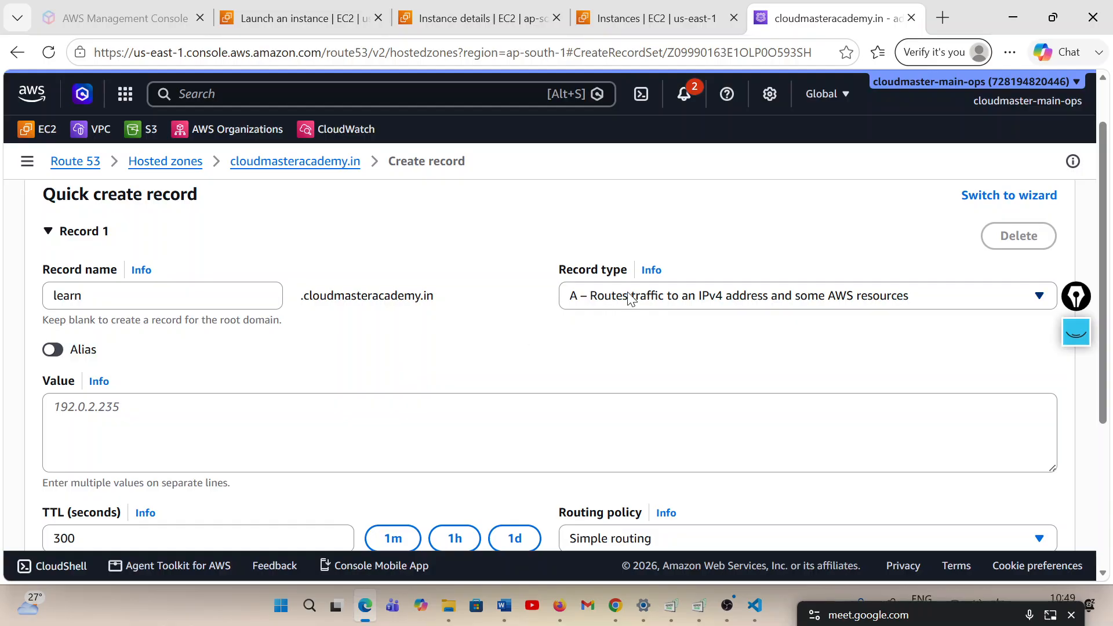
{"action": "left_click", "coordinate": [236, 404]}
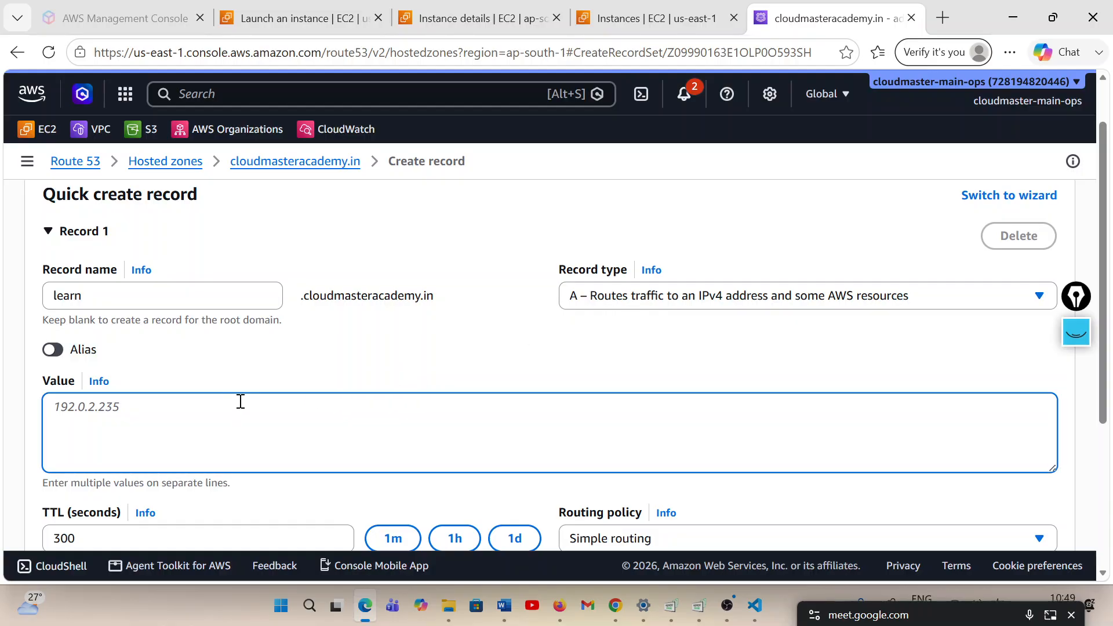
{"action": "key", "text": "ctrl+v"}
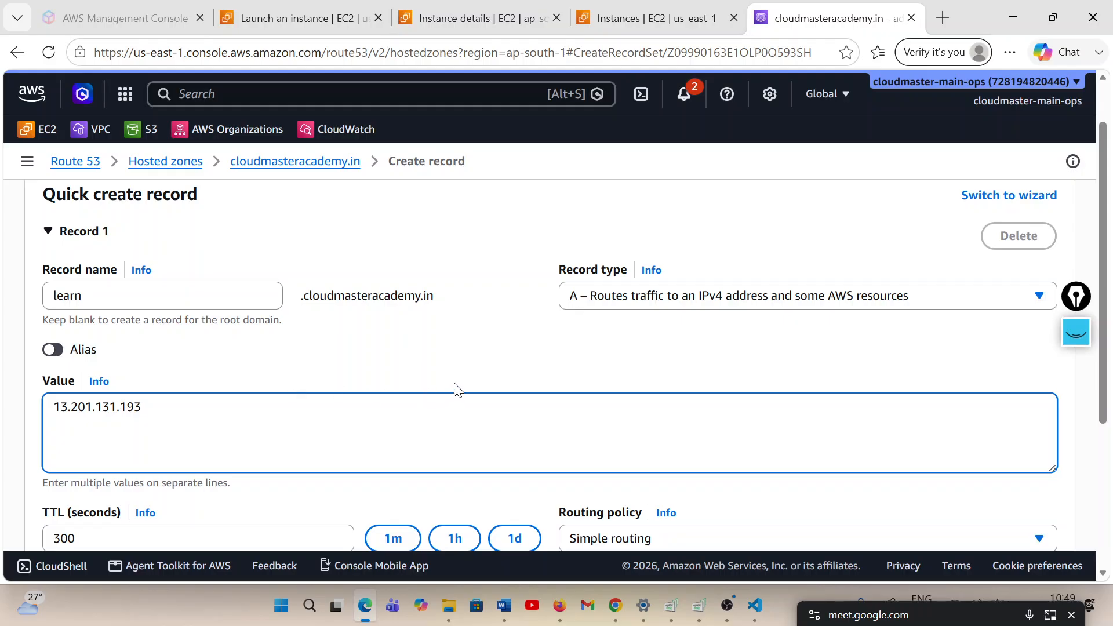
Set the learn record's routing policy to Geolocation
{"action": "scroll", "coordinate": [455, 390], "scroll_direction": "down", "scroll_amount": 3}
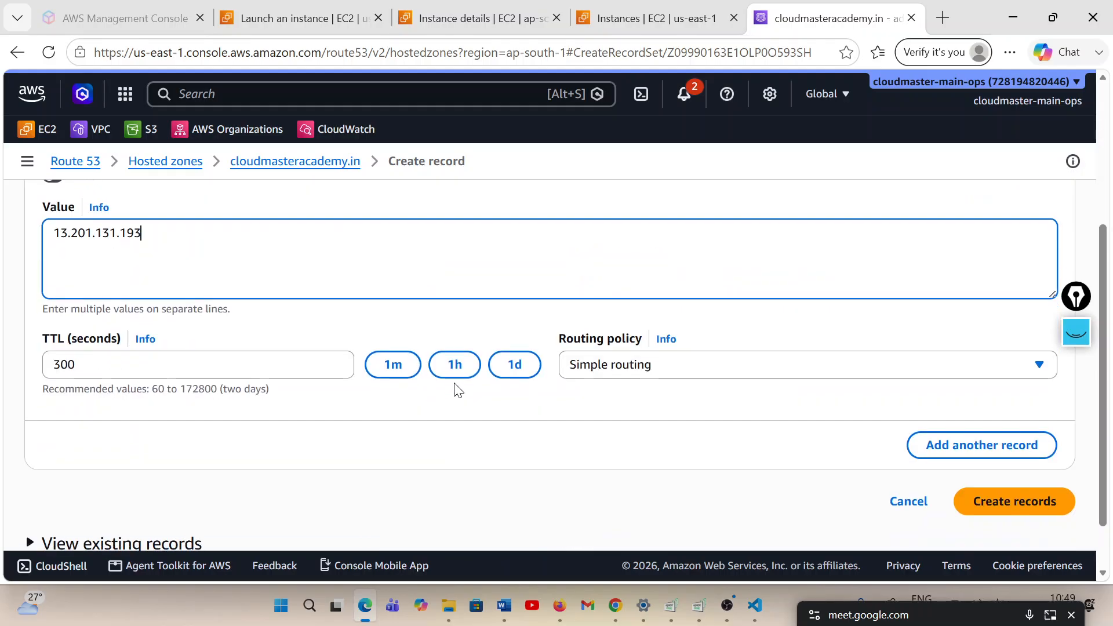
{"action": "left_click", "coordinate": [754, 366]}
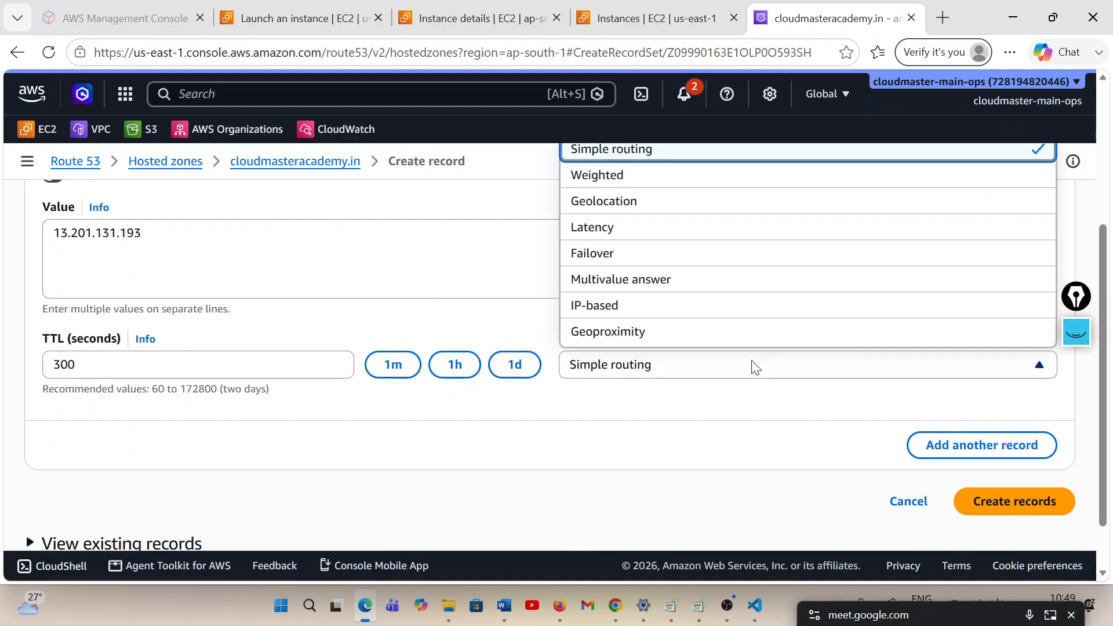
{"action": "left_click", "coordinate": [591, 203]}
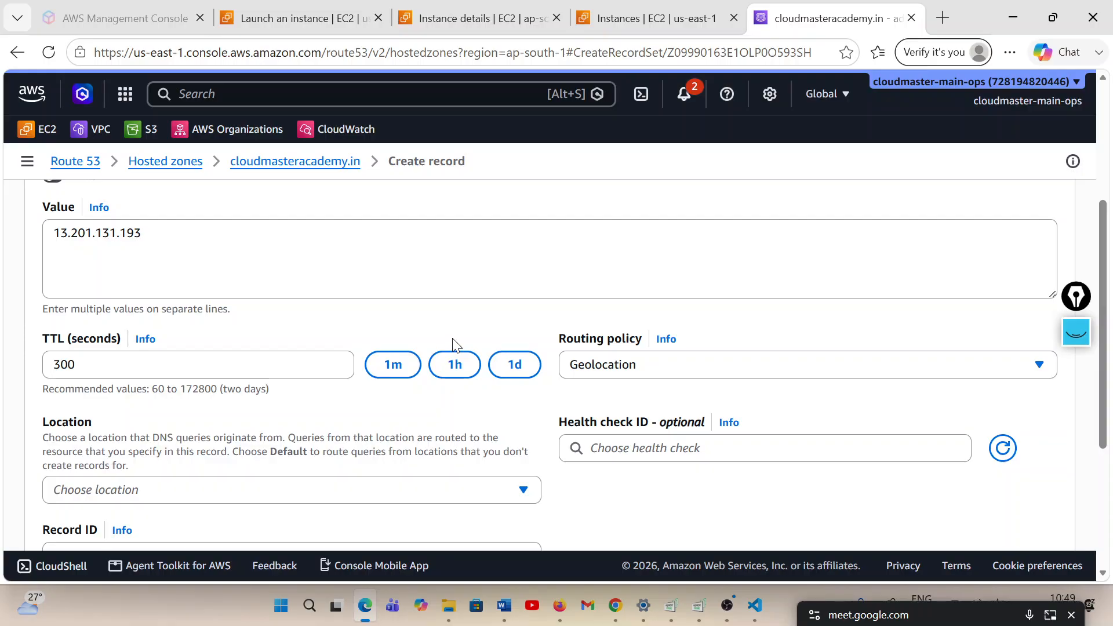
Search the geolocation locations for india and set the record's location to India
{"action": "scroll", "coordinate": [454, 348], "scroll_direction": "down", "scroll_amount": 1}
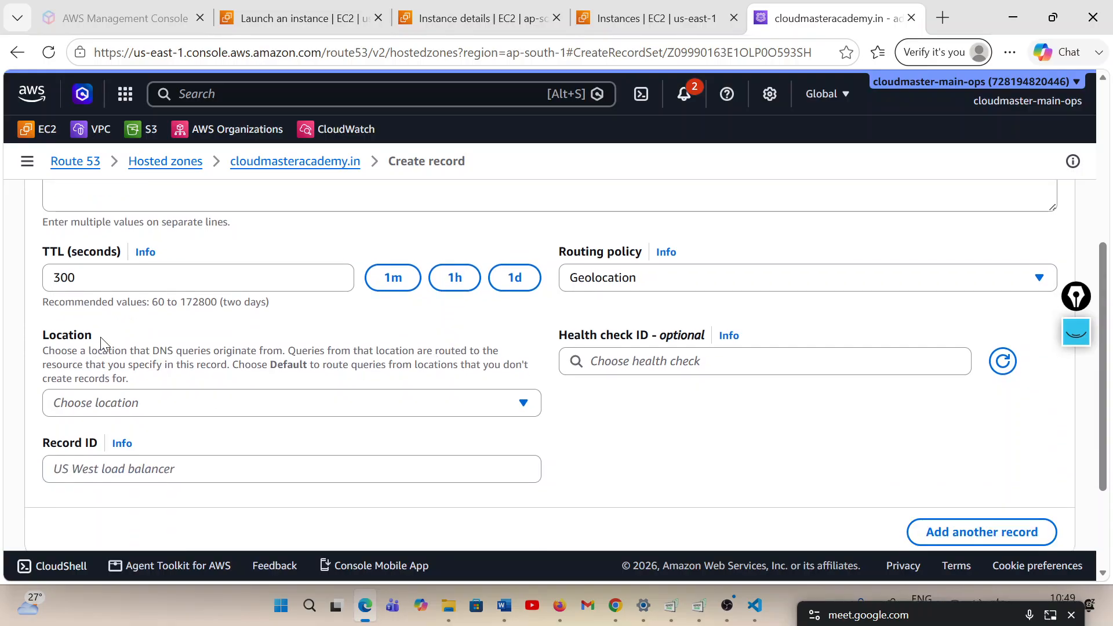
{"action": "left_click_drag", "start_coordinate": [96, 337], "coordinate": [26, 342]}
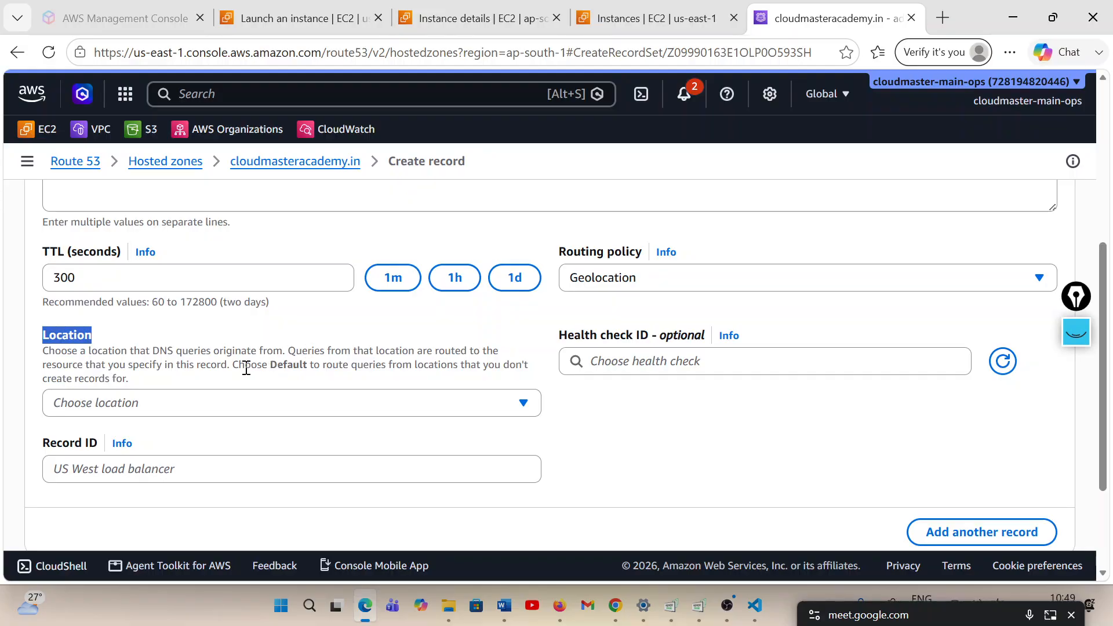
{"action": "scroll", "coordinate": [250, 384], "scroll_direction": "up", "scroll_amount": 1}
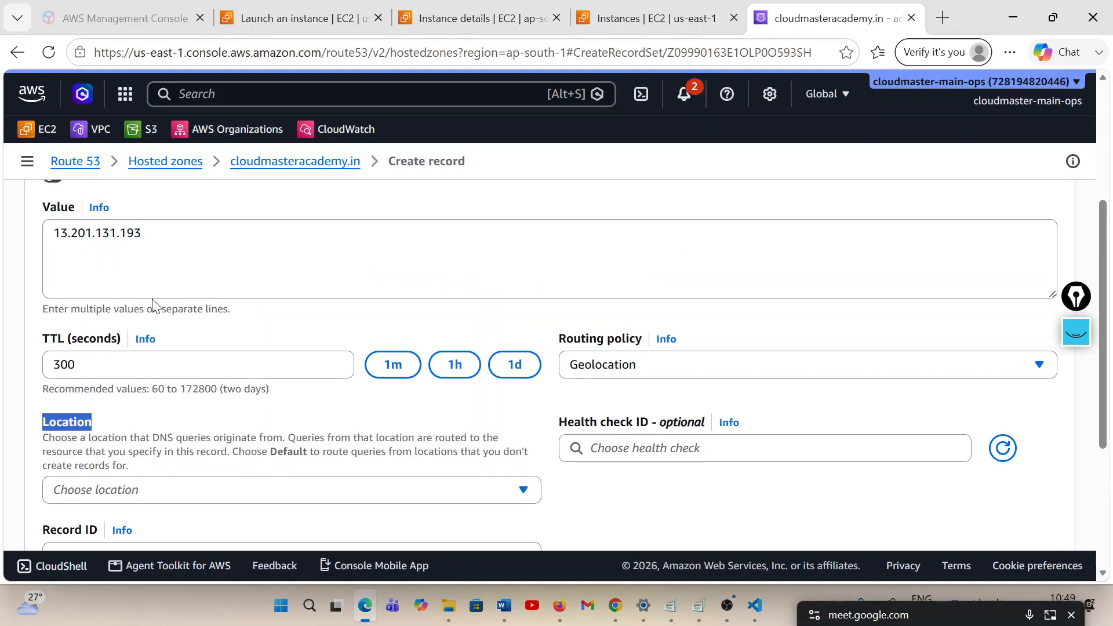
{"action": "double_click", "coordinate": [145, 234]}
{"action": "scroll", "coordinate": [313, 374], "scroll_direction": "down", "scroll_amount": 1}
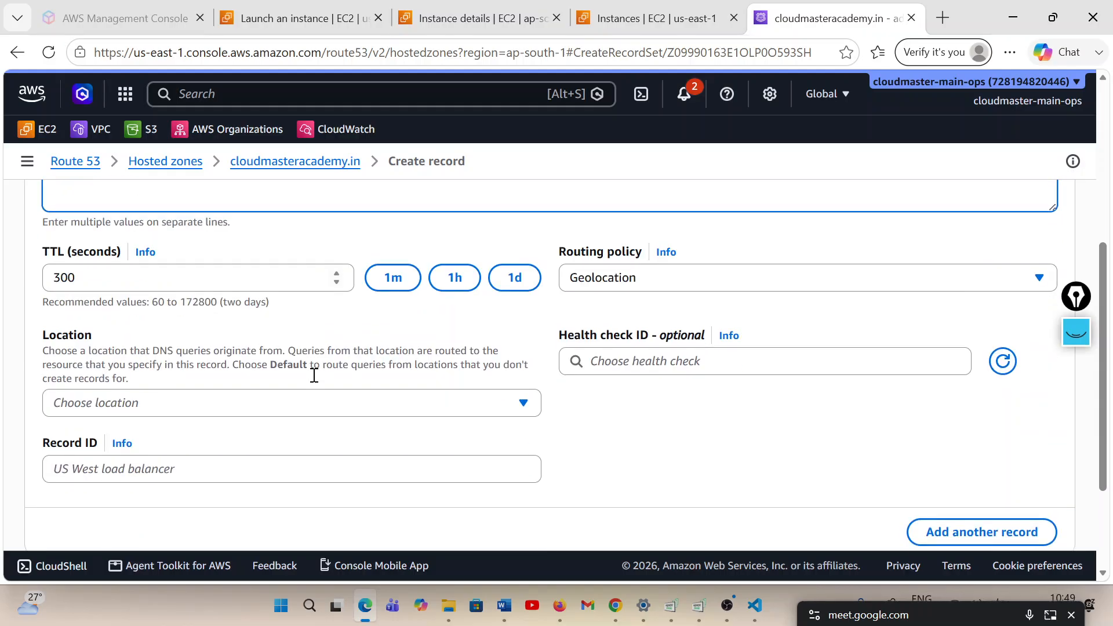
{"action": "left_click", "coordinate": [343, 411]}
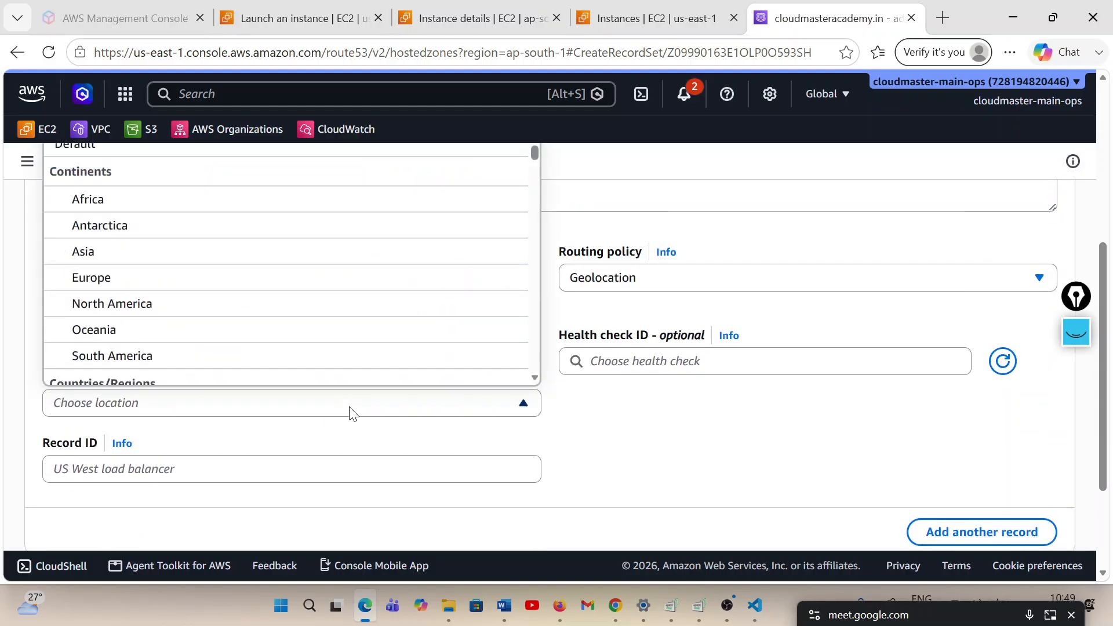
{"action": "scroll", "coordinate": [305, 458], "scroll_direction": "down", "scroll_amount": 1}
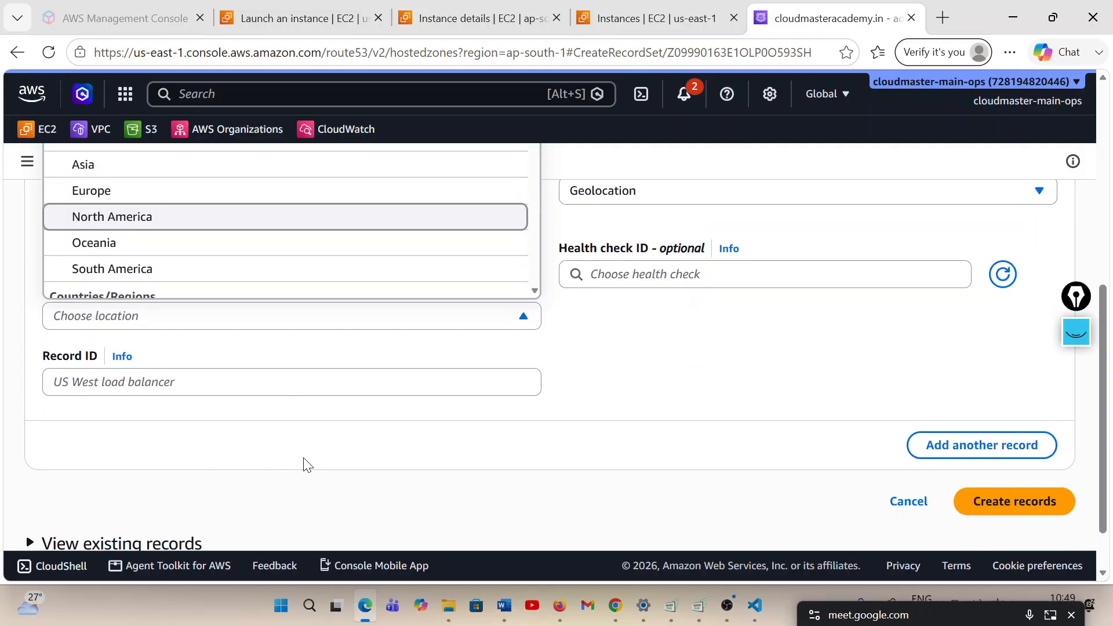
{"action": "scroll", "coordinate": [306, 462], "scroll_direction": "up", "scroll_amount": 2}
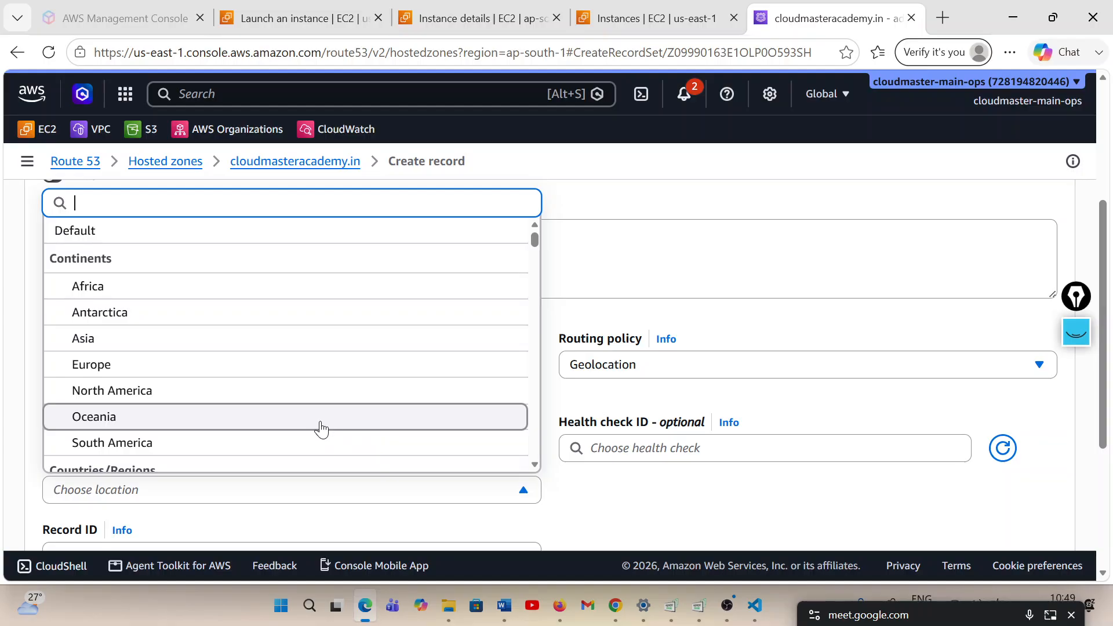
{"action": "type", "text": "india"}
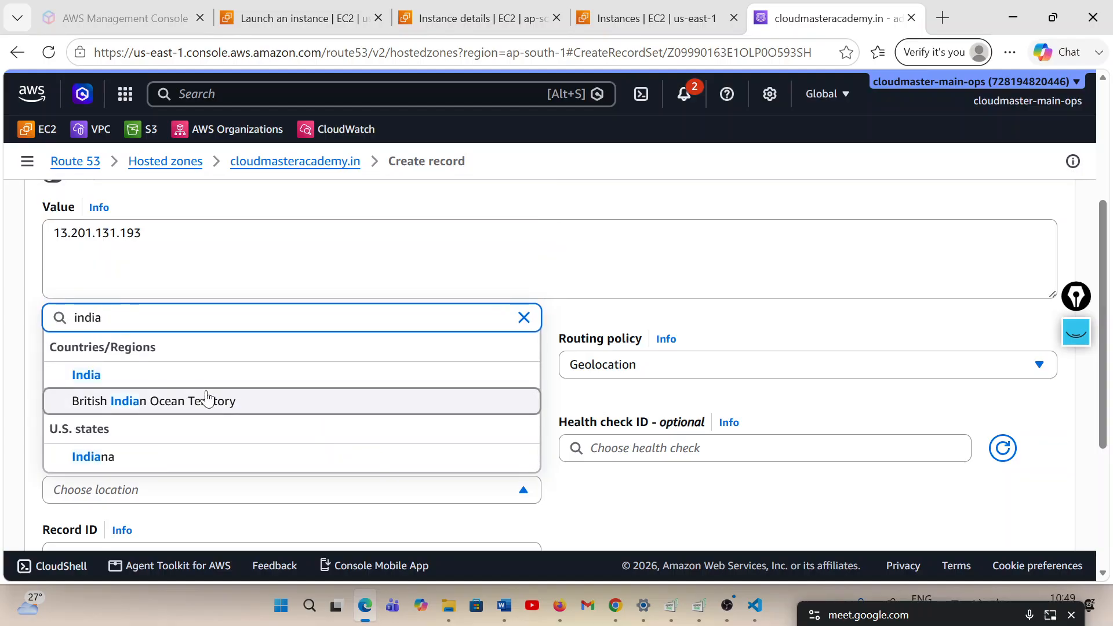
{"action": "left_click", "coordinate": [140, 377]}
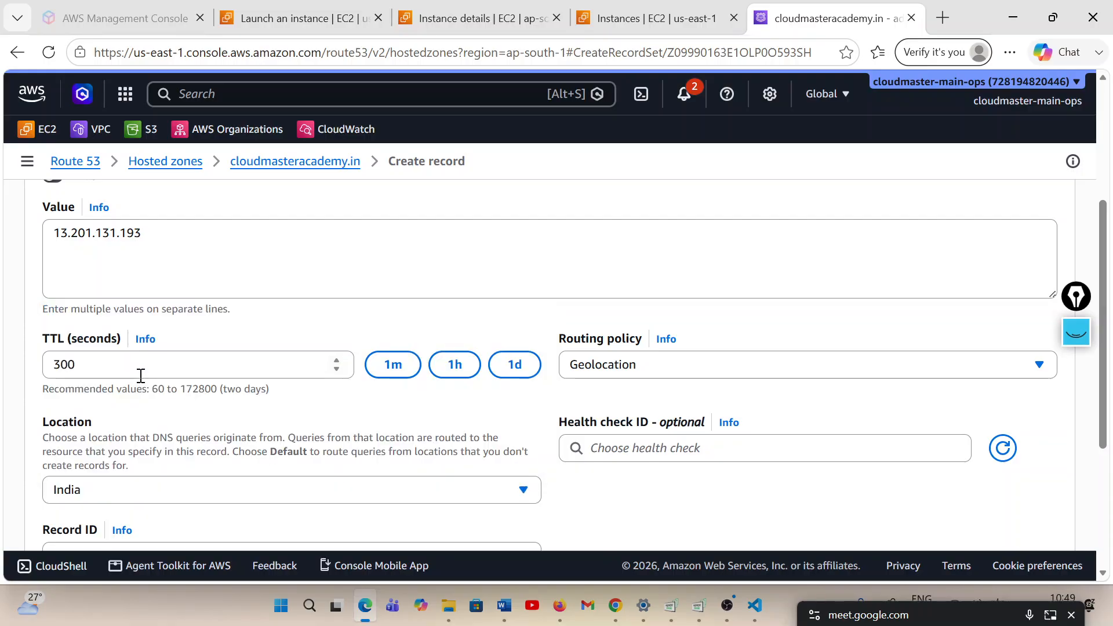
Review the record's name and value, set the record ID to india-reco, and create the record
{"action": "scroll", "coordinate": [351, 432], "scroll_direction": "down", "scroll_amount": 3}
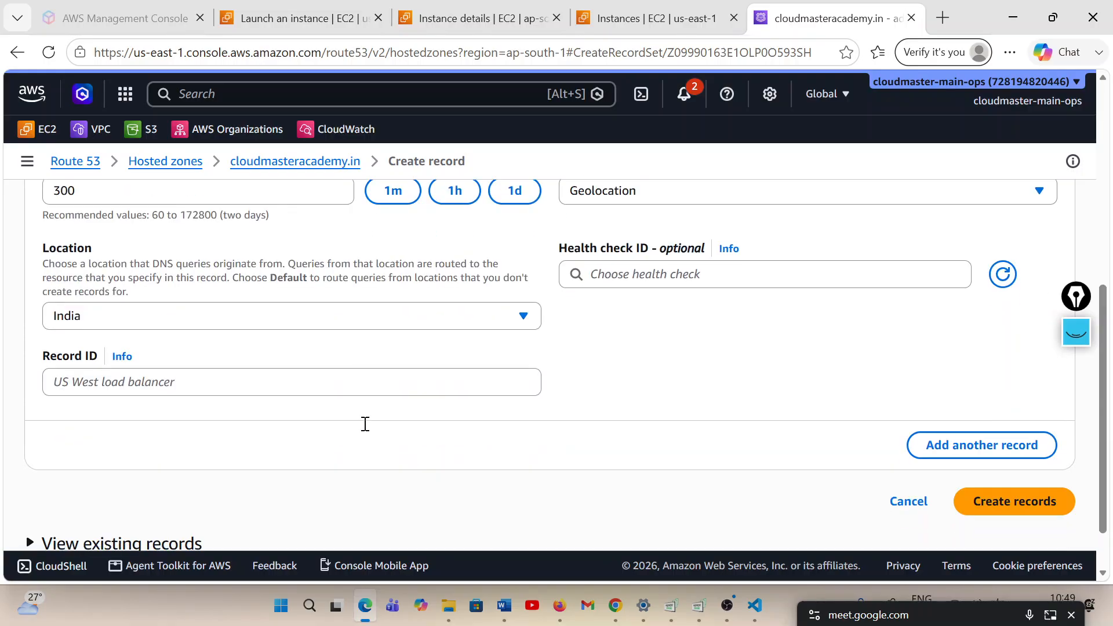
{"action": "scroll", "coordinate": [260, 409], "scroll_direction": "up", "scroll_amount": 5}
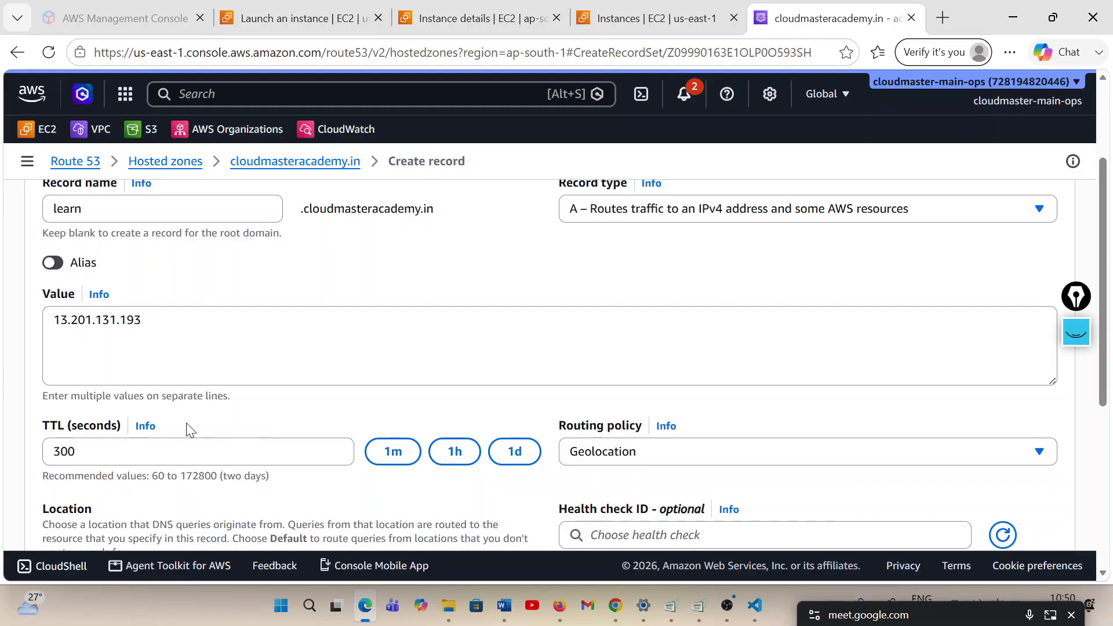
{"action": "left_click_drag", "start_coordinate": [173, 327], "coordinate": [47, 322]}
{"action": "scroll", "coordinate": [251, 365], "scroll_direction": "up", "scroll_amount": 3}
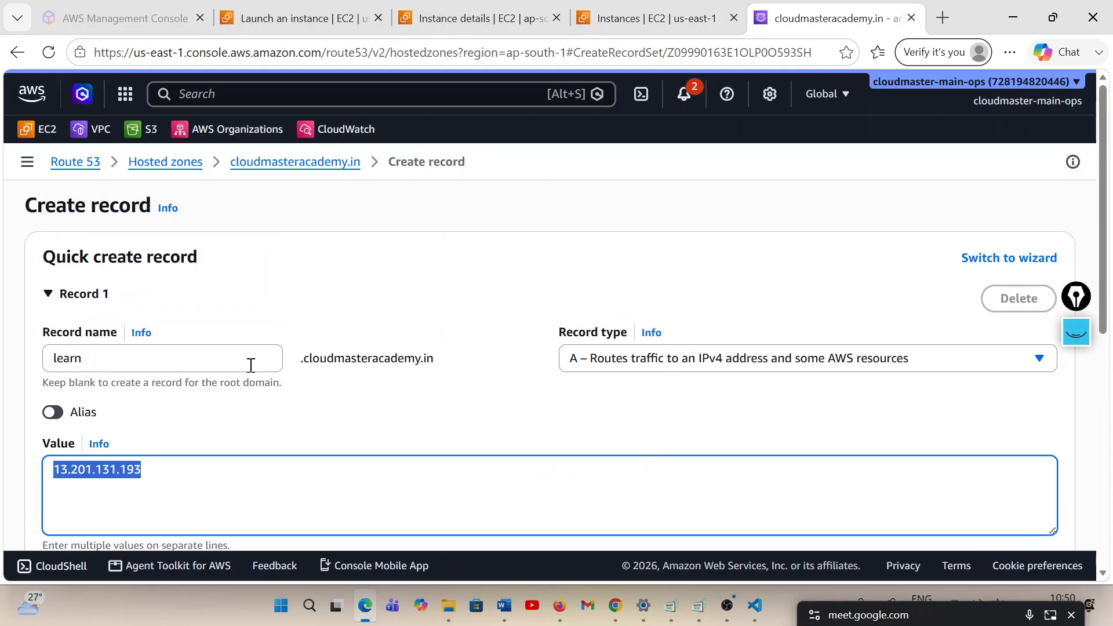
{"action": "scroll", "coordinate": [249, 365], "scroll_direction": "down", "scroll_amount": 8}
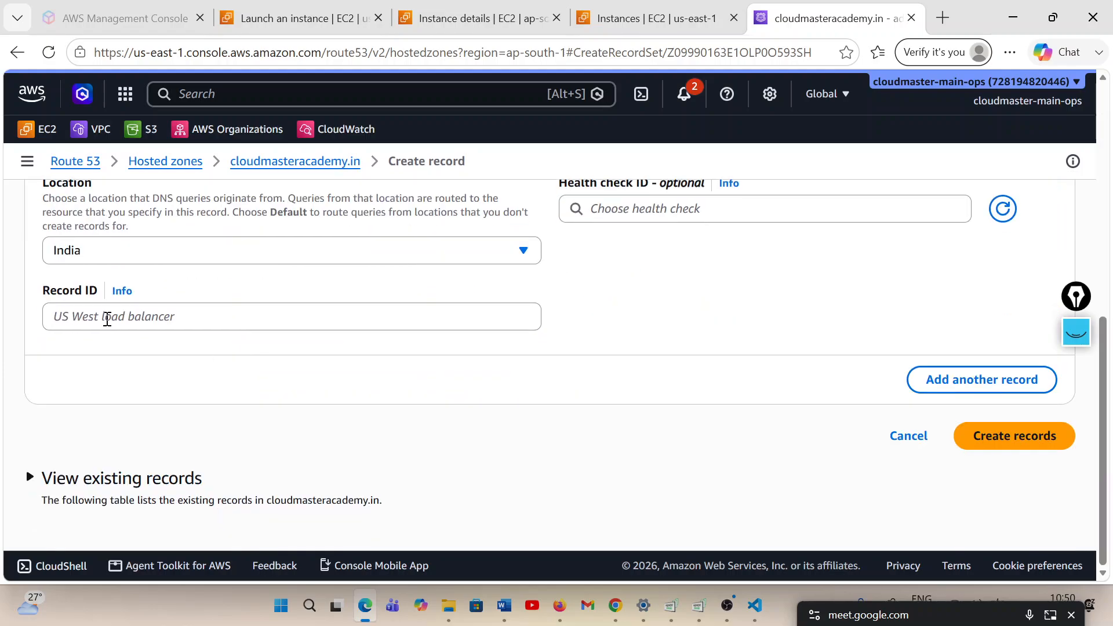
{"action": "left_click", "coordinate": [107, 319]}
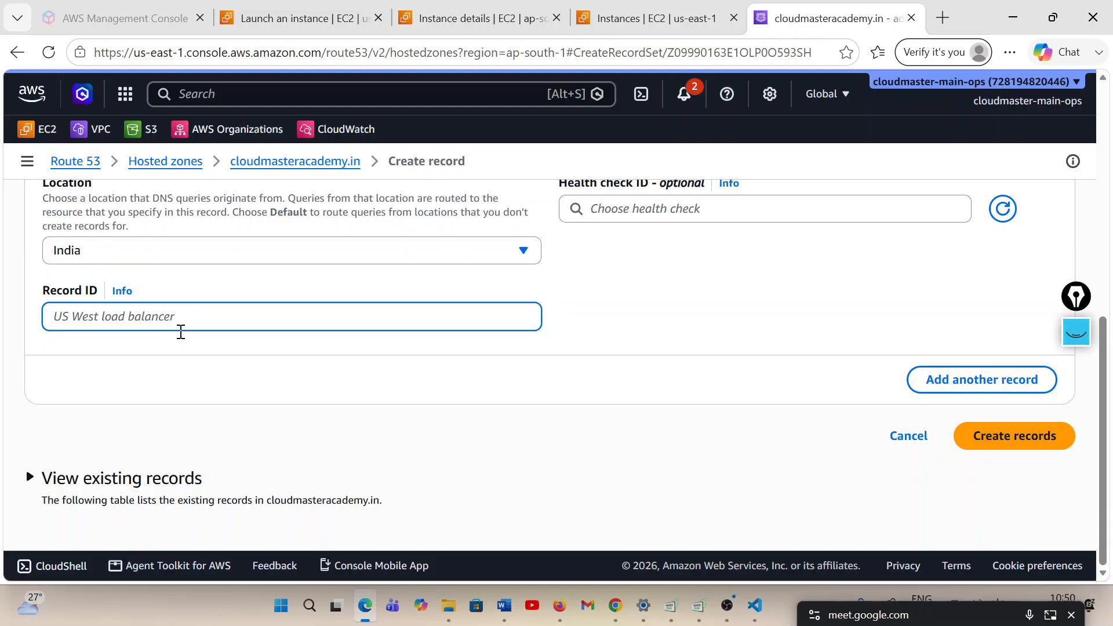
{"action": "type", "text": "india"}
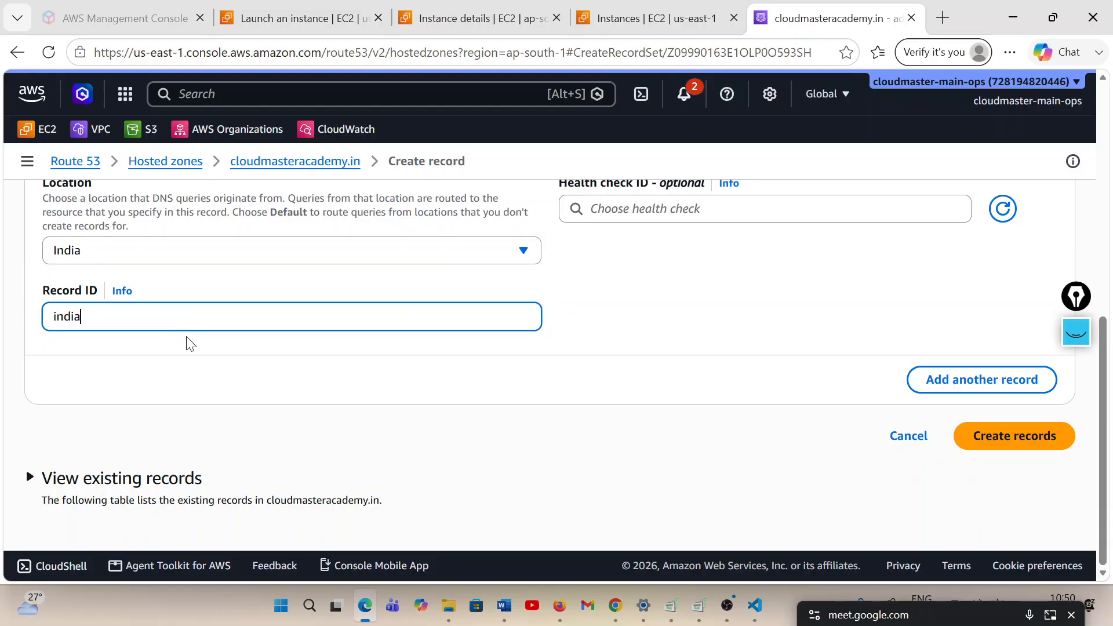
{"action": "type", "text": "-record"}
{"action": "left_click", "coordinate": [973, 440]}
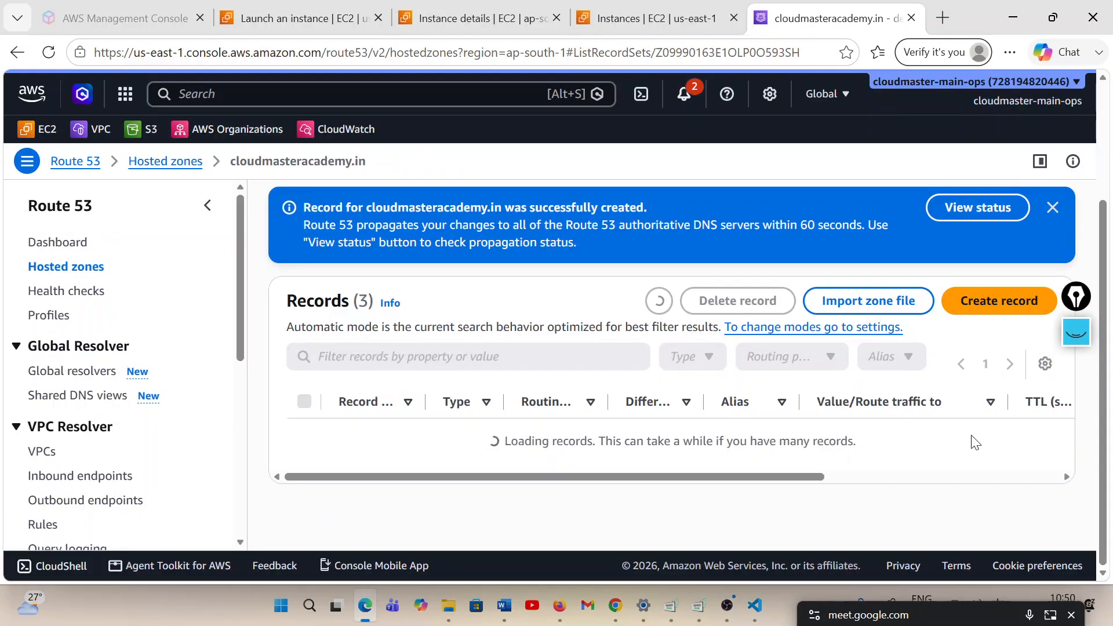
Open the propagation status of the newly created geolocation record
{"action": "left_click", "coordinate": [977, 209]}
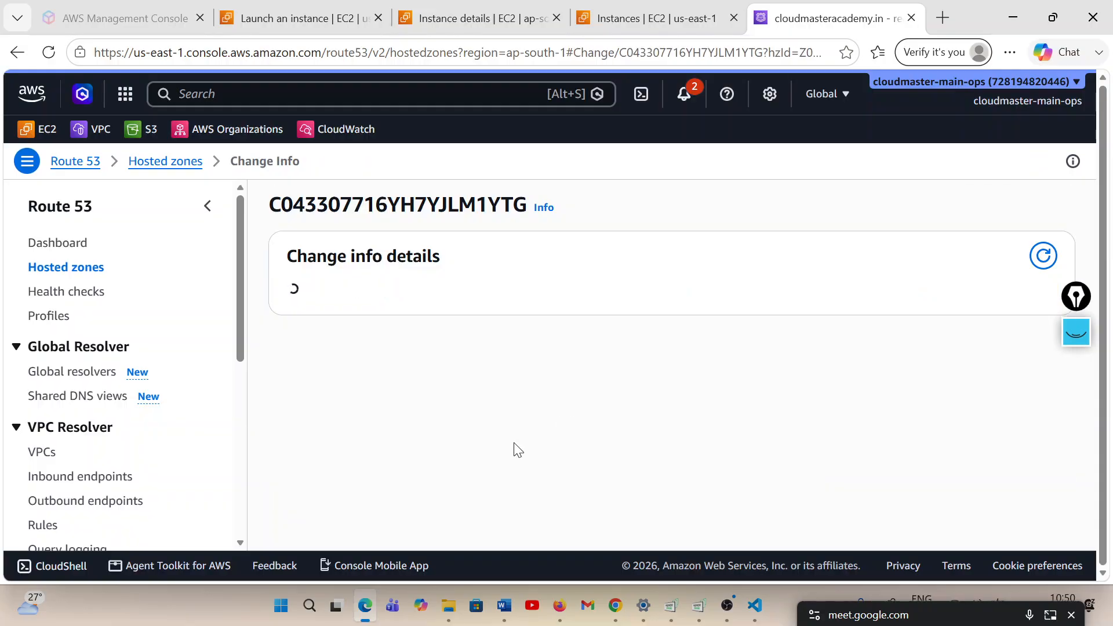
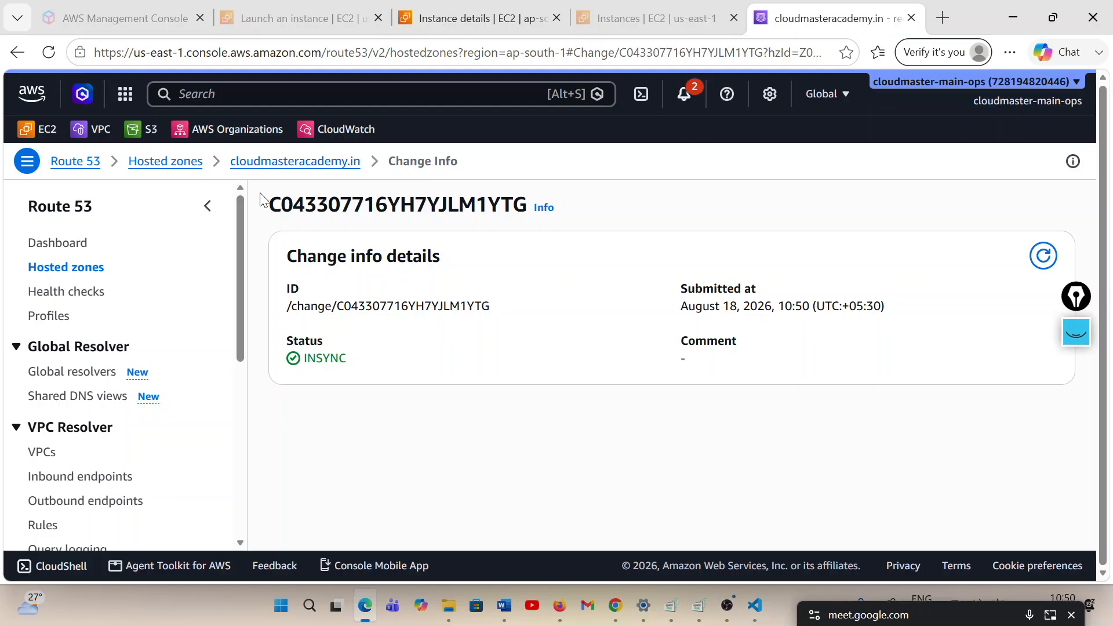
Try to open learn.cloudmasteracademy.in in a new browser tab
{"action": "left_click", "coordinate": [943, 18]}
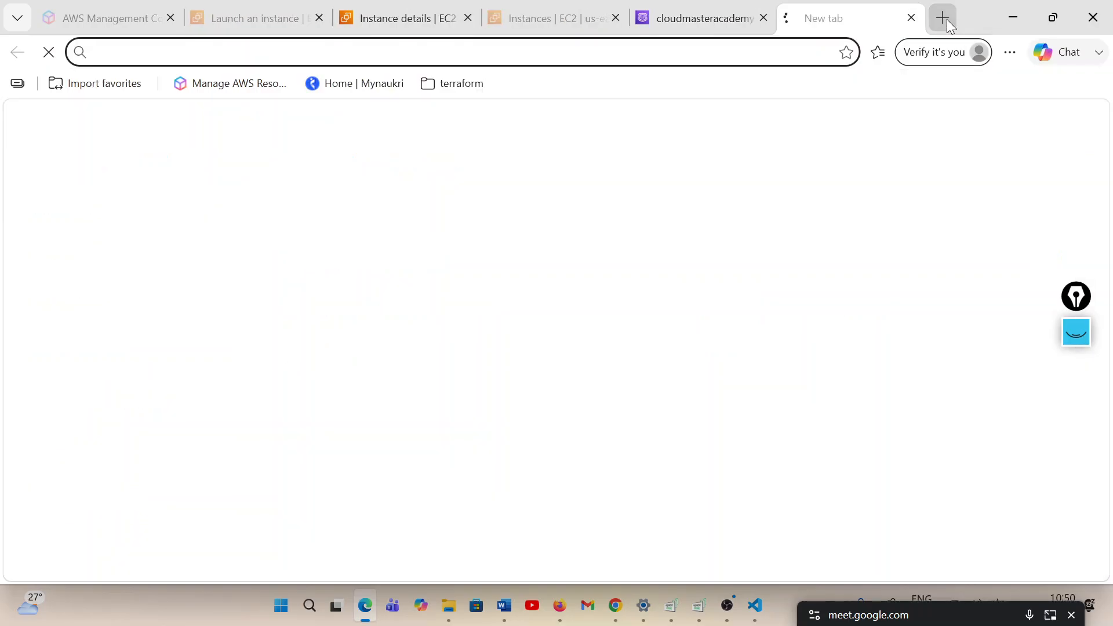
{"action": "type", "text": "learn"}
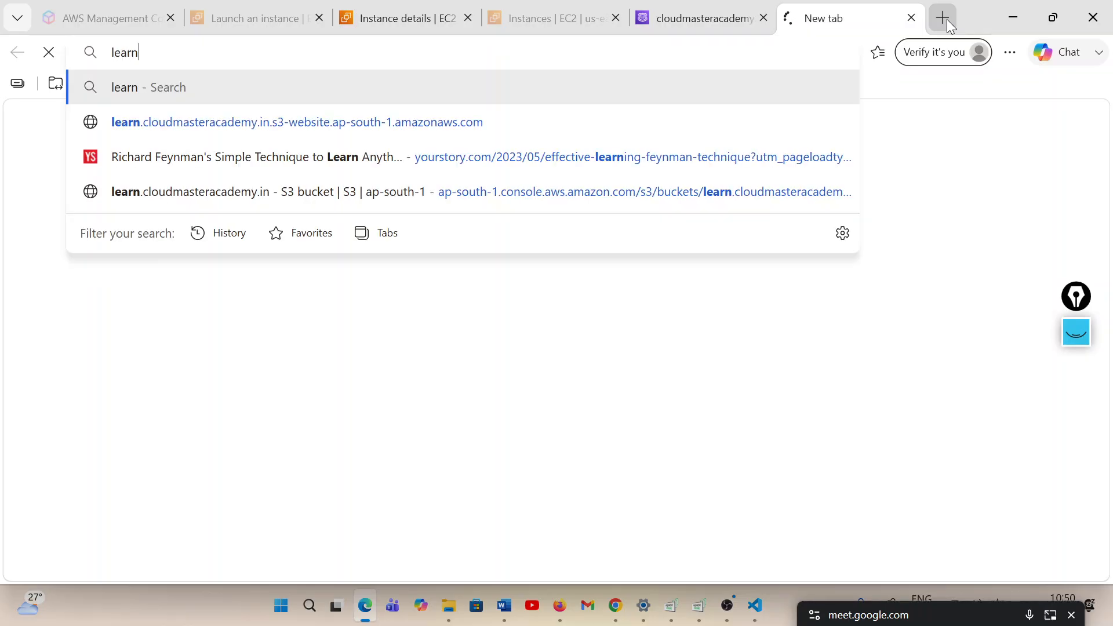
{"action": "type", "text": ".clou"}
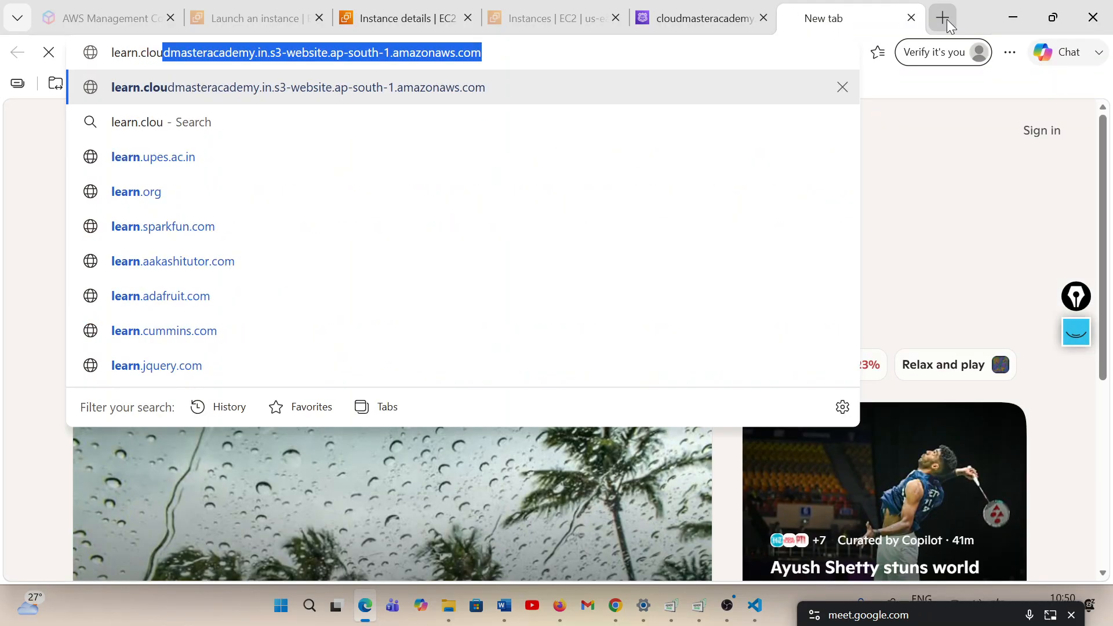
{"action": "type", "text": "dmaster"}
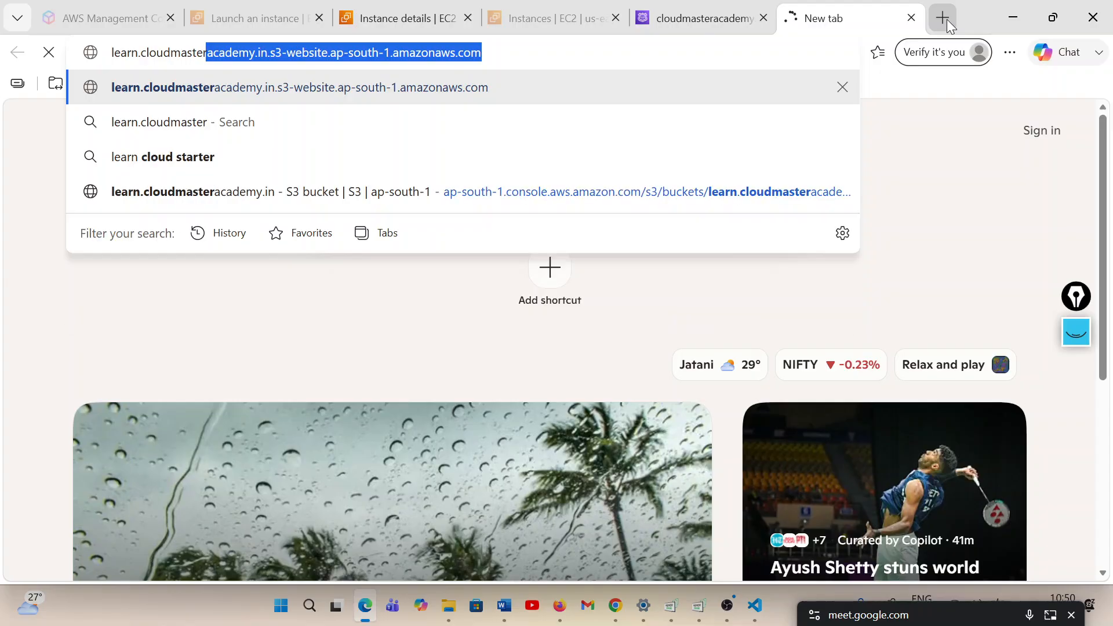
{"action": "type", "text": "academy.in"}
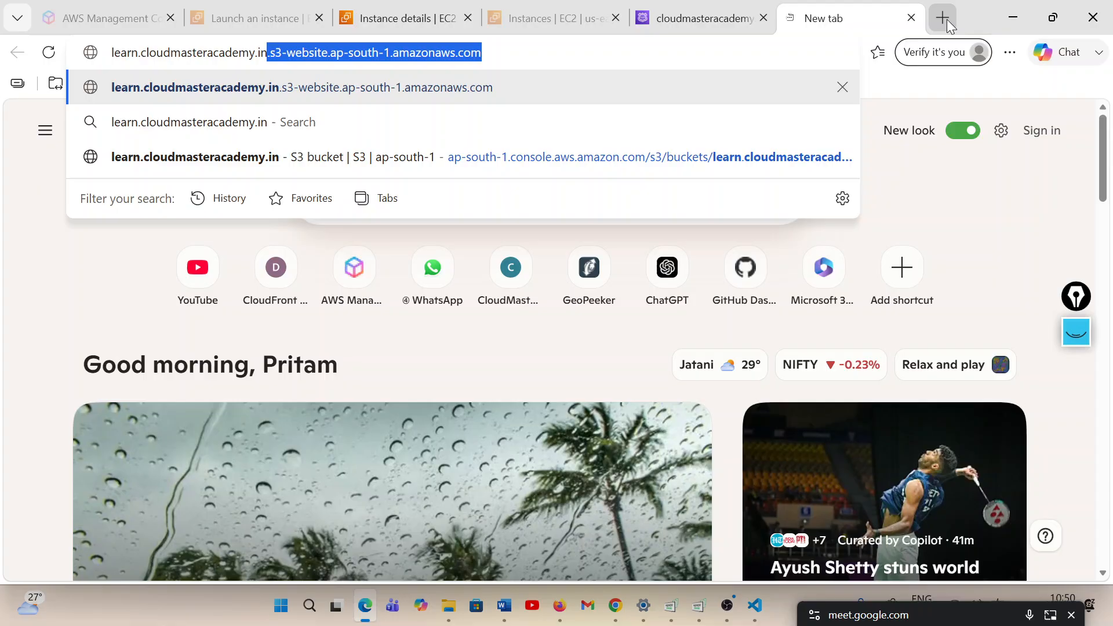
{"action": "key", "text": "Return"}
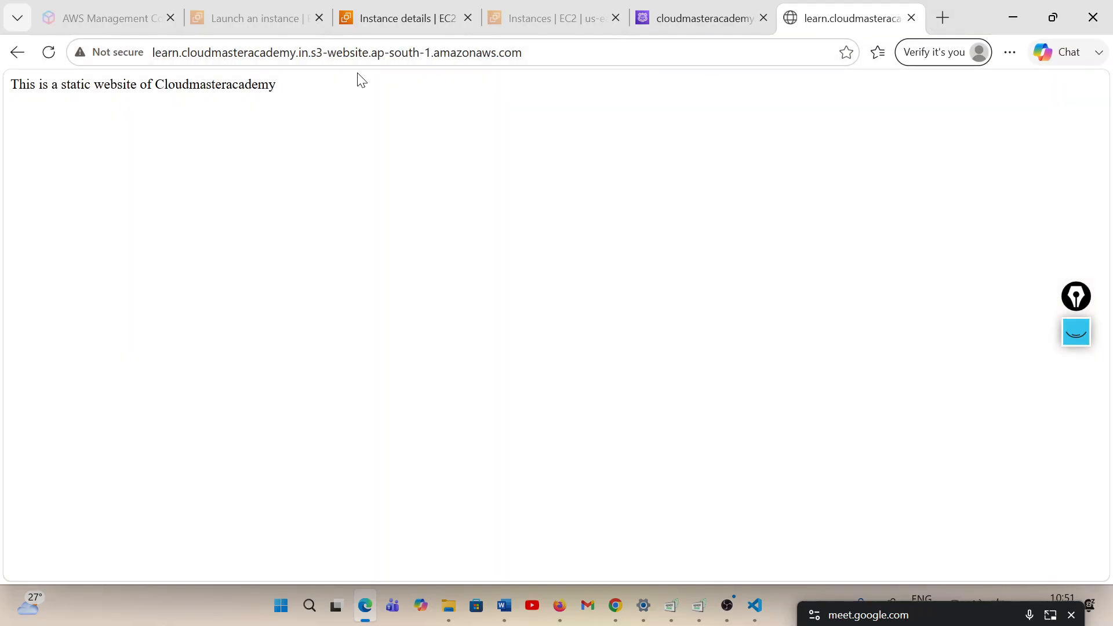
Shorten the address to learn.cloudmasteracademy.in, load the site, and refresh it
{"action": "left_click", "coordinate": [549, 53]}
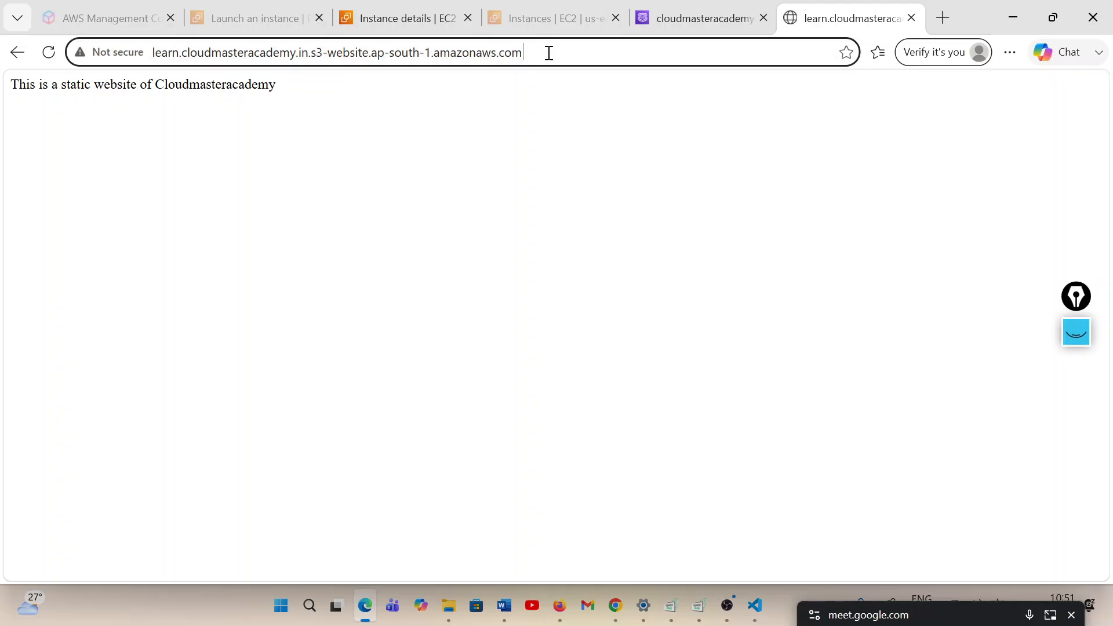
{"action": "left_click_drag", "start_coordinate": [549, 53], "coordinate": [316, 55]}
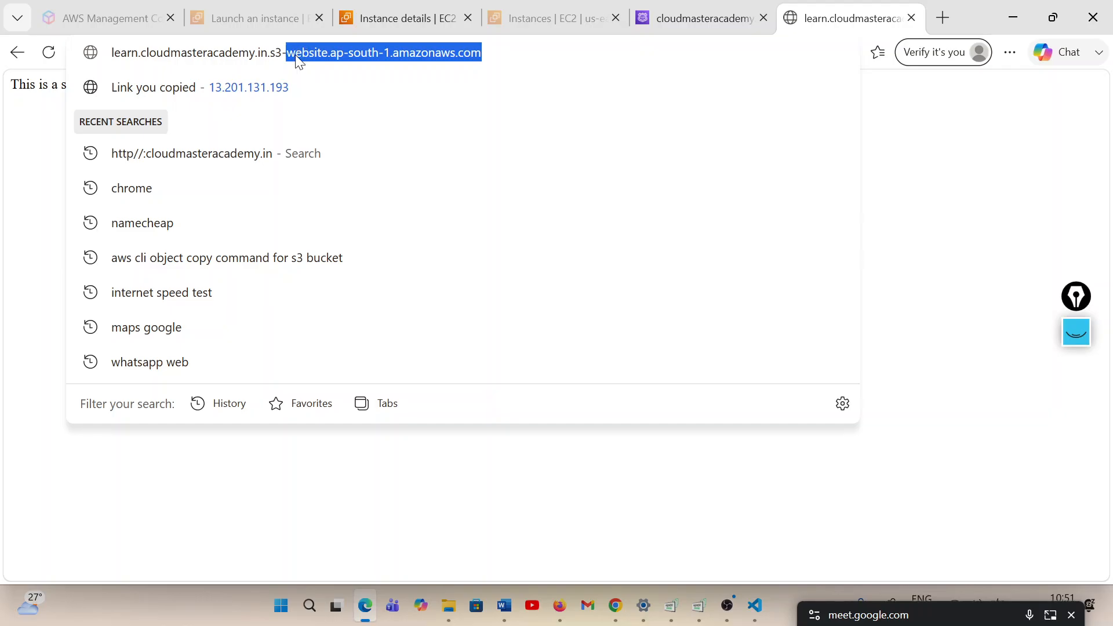
{"action": "key", "text": "BackSpace"}
{"action": "key", "text": "BackSpace"}
{"action": "key", "text": "BackSpace"}
{"action": "key", "text": "BackSpace"}
{"action": "key", "text": "BackSpace"}
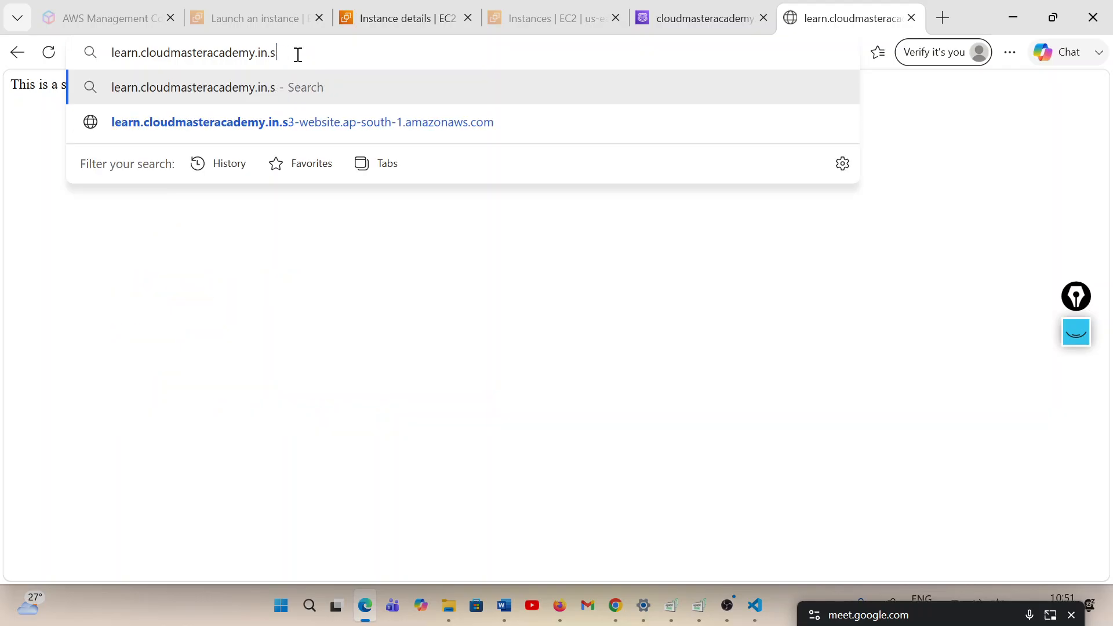
{"action": "key", "text": "Return"}
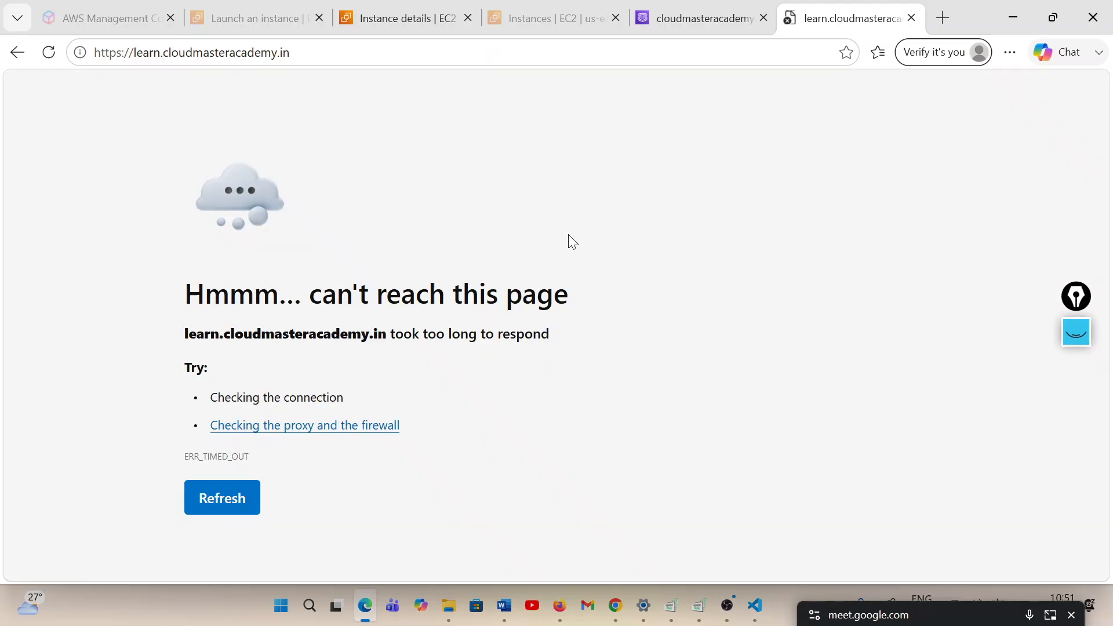
{"action": "left_click", "coordinate": [243, 500]}
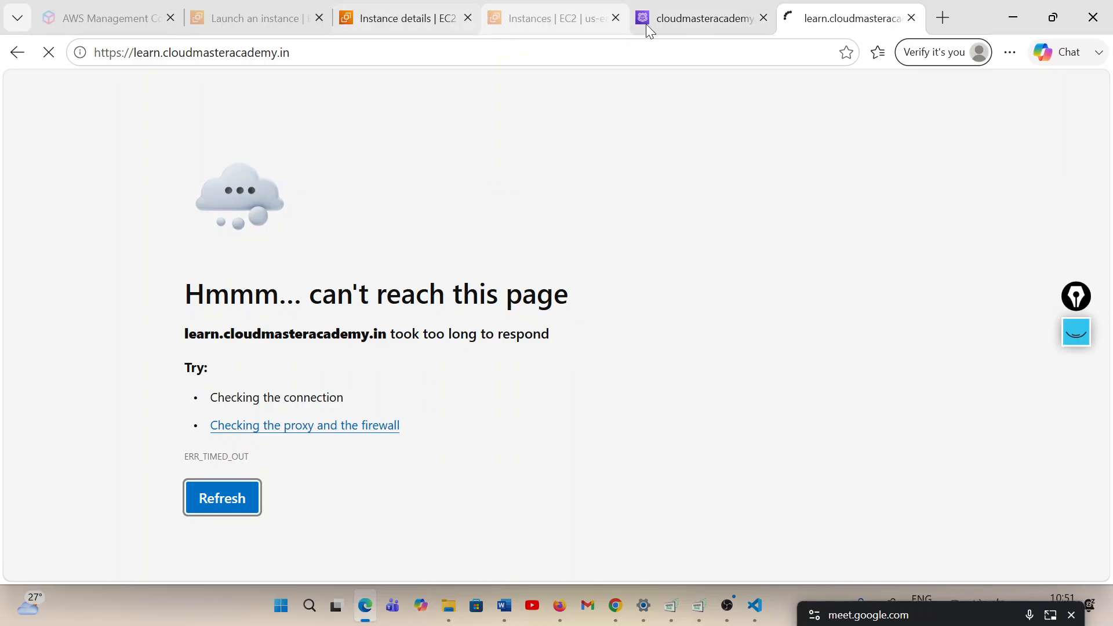
Open the record test for the cloudmasteracademy.in hosted zone and request a response for the learn A record
{"action": "left_click", "coordinate": [669, 20]}
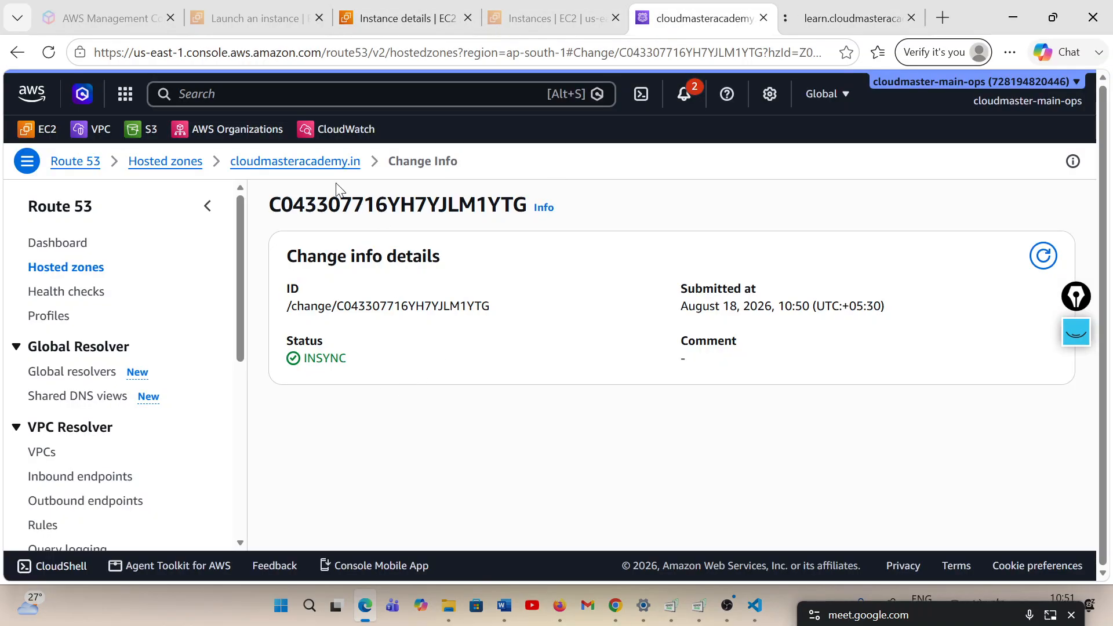
{"action": "left_click", "coordinate": [307, 162]}
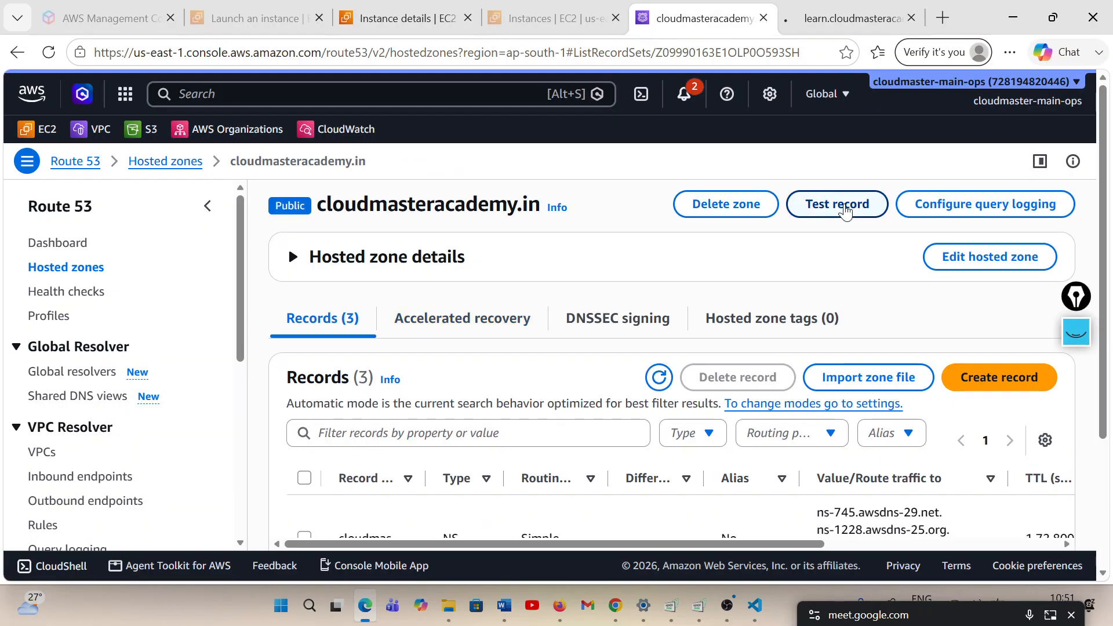
{"action": "left_click", "coordinate": [845, 212]}
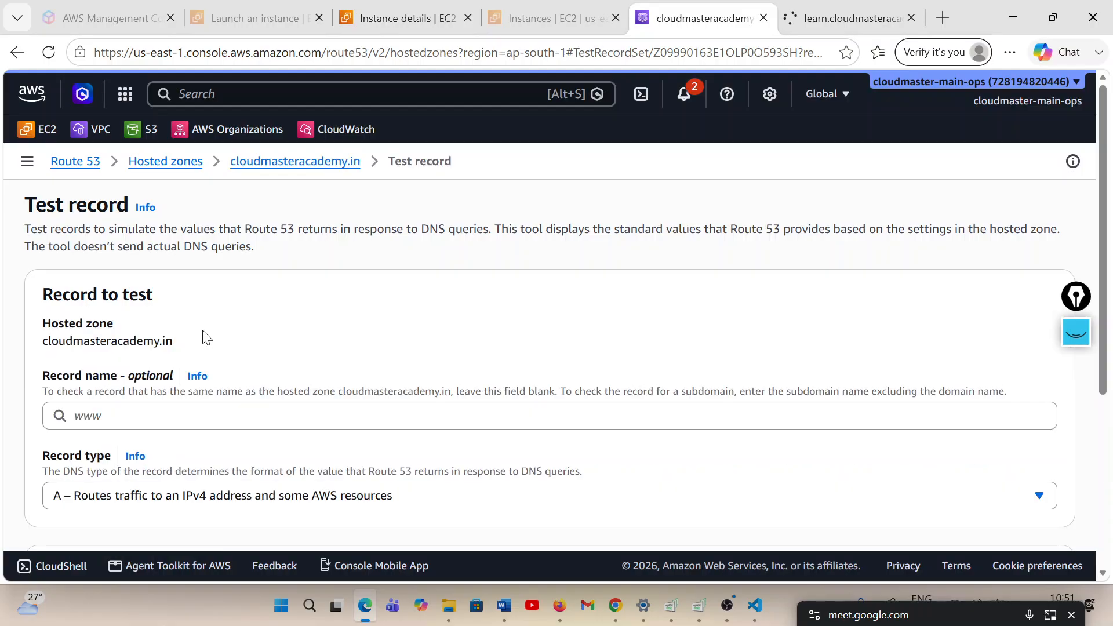
{"action": "left_click", "coordinate": [172, 414]}
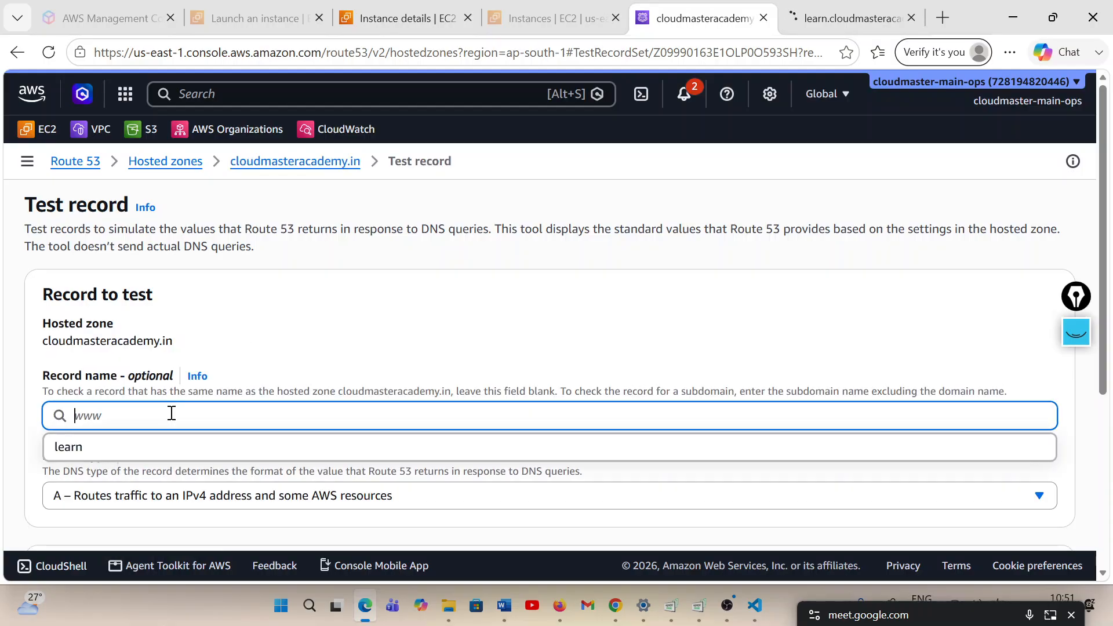
{"action": "left_click", "coordinate": [95, 458]}
{"action": "scroll", "coordinate": [450, 423], "scroll_direction": "down", "scroll_amount": 1}
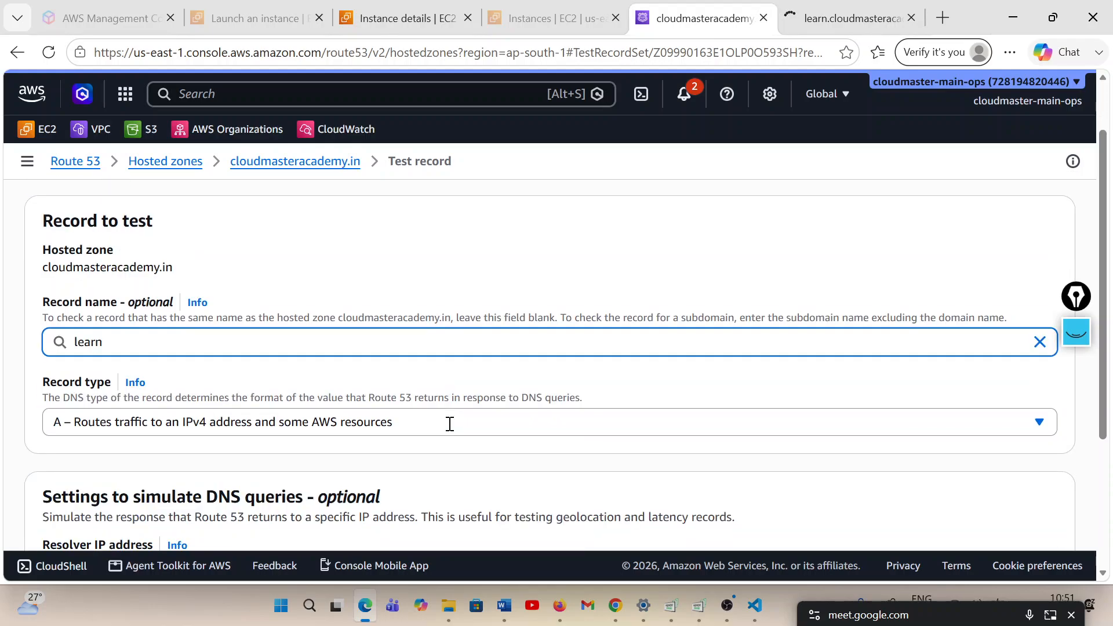
{"action": "scroll", "coordinate": [450, 424], "scroll_direction": "down", "scroll_amount": 3}
{"action": "left_click", "coordinate": [990, 501]}
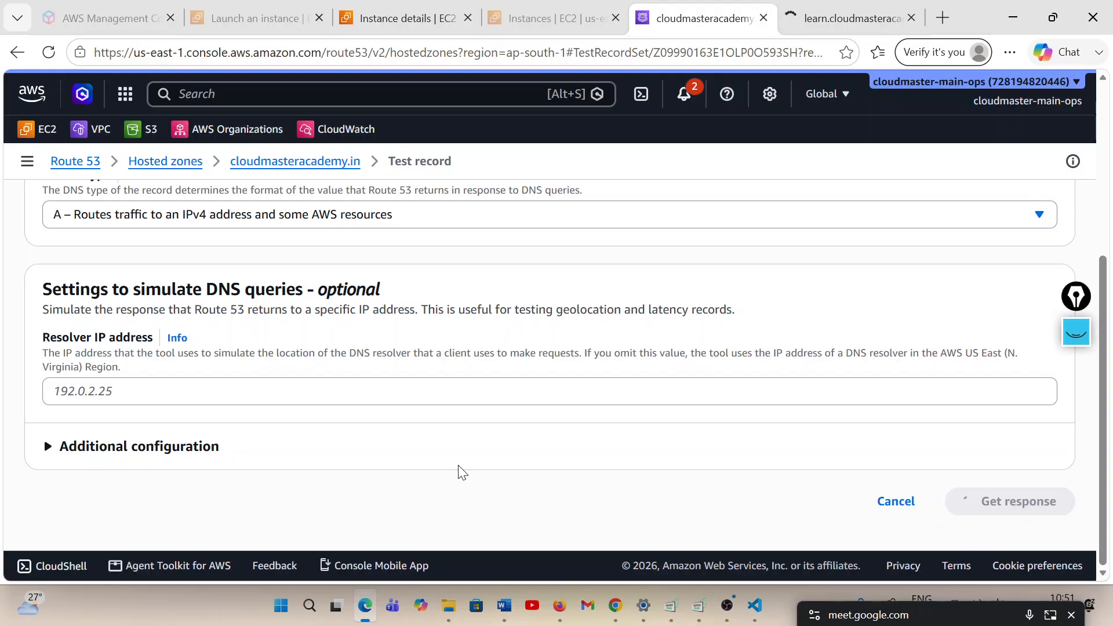
Examine the response returned by Route 53 for the learn record and request it again
{"action": "scroll", "coordinate": [458, 473], "scroll_direction": "down", "scroll_amount": 4}
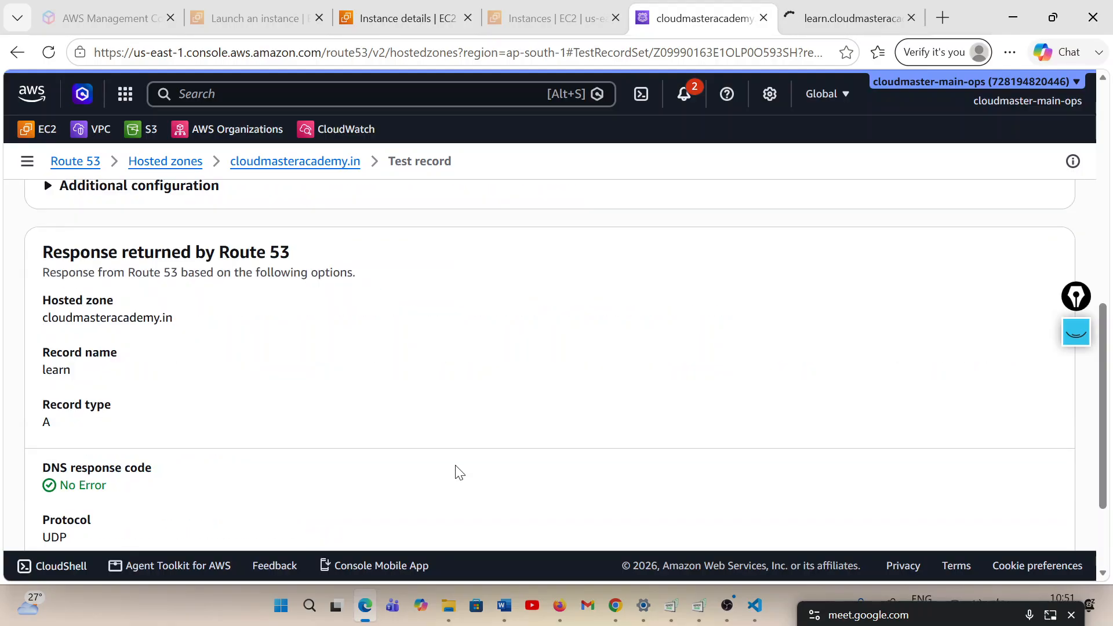
{"action": "scroll", "coordinate": [459, 472], "scroll_direction": "down", "scroll_amount": 2}
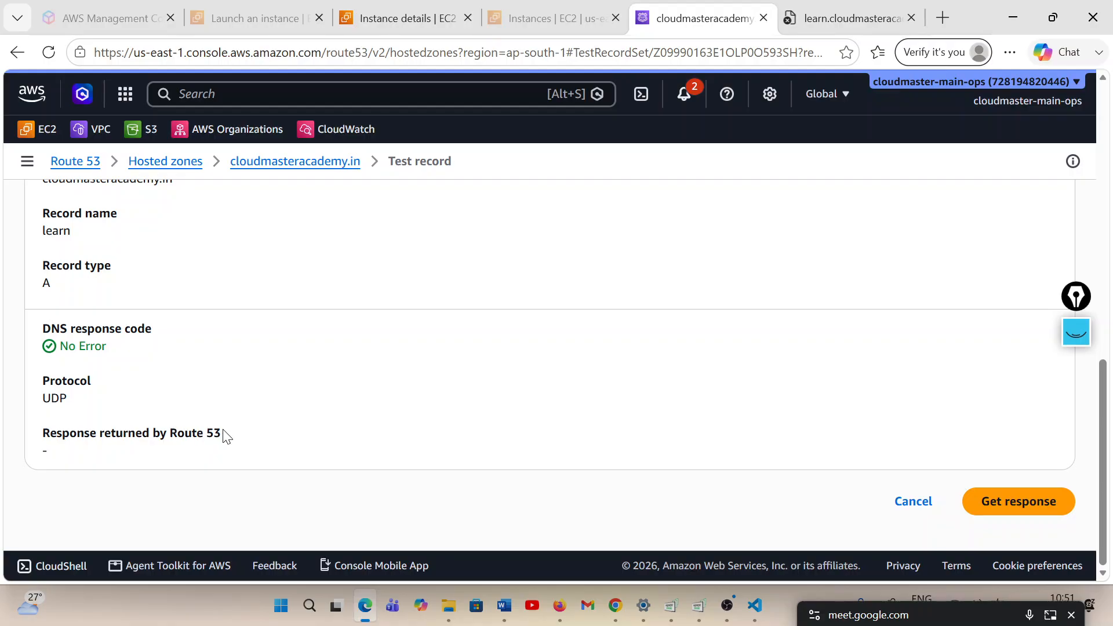
{"action": "left_click_drag", "start_coordinate": [223, 433], "coordinate": [41, 435]}
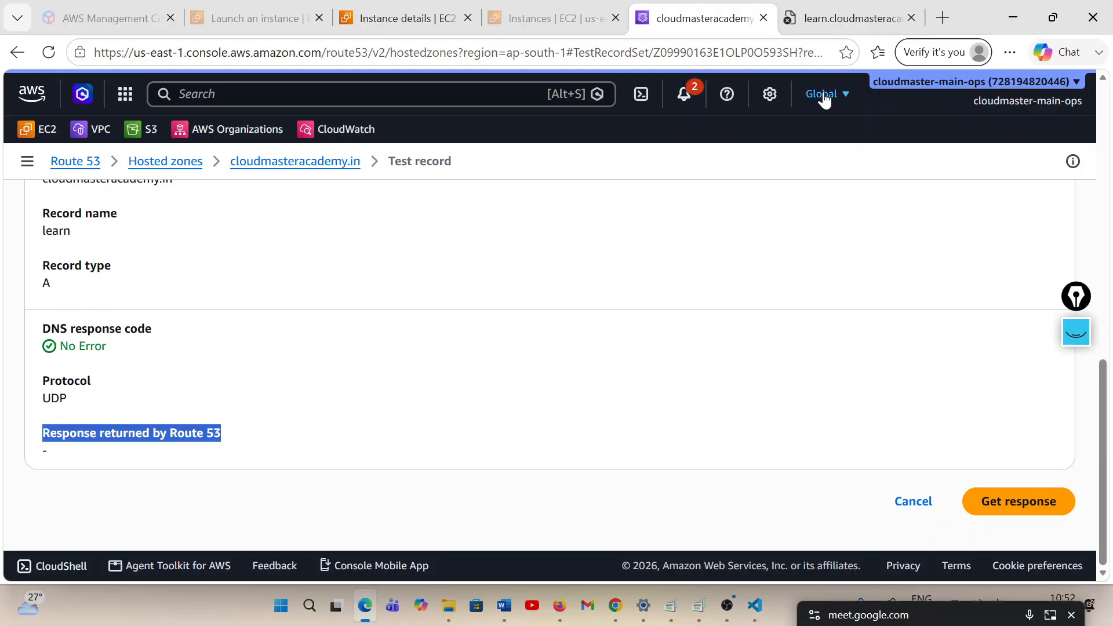
{"action": "left_click", "coordinate": [1022, 508]}
Search the web for dnschecker in a new tab and open the DNS Checker propagation tool
{"action": "left_click", "coordinate": [944, 18]}
{"action": "type", "text": "dns"}
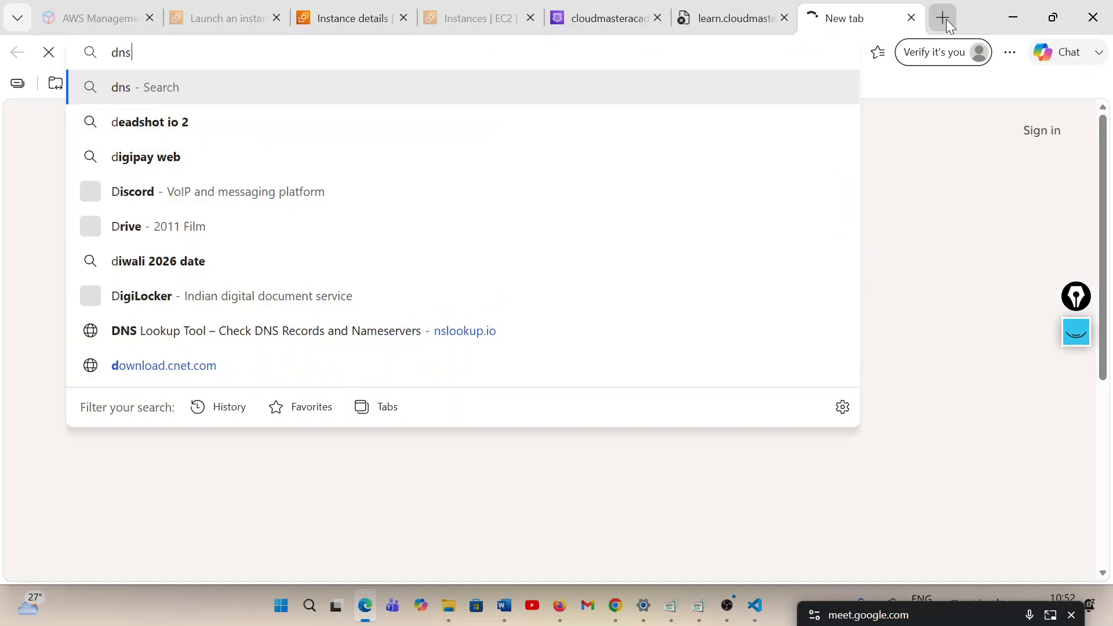
{"action": "type", "text": "checker"}
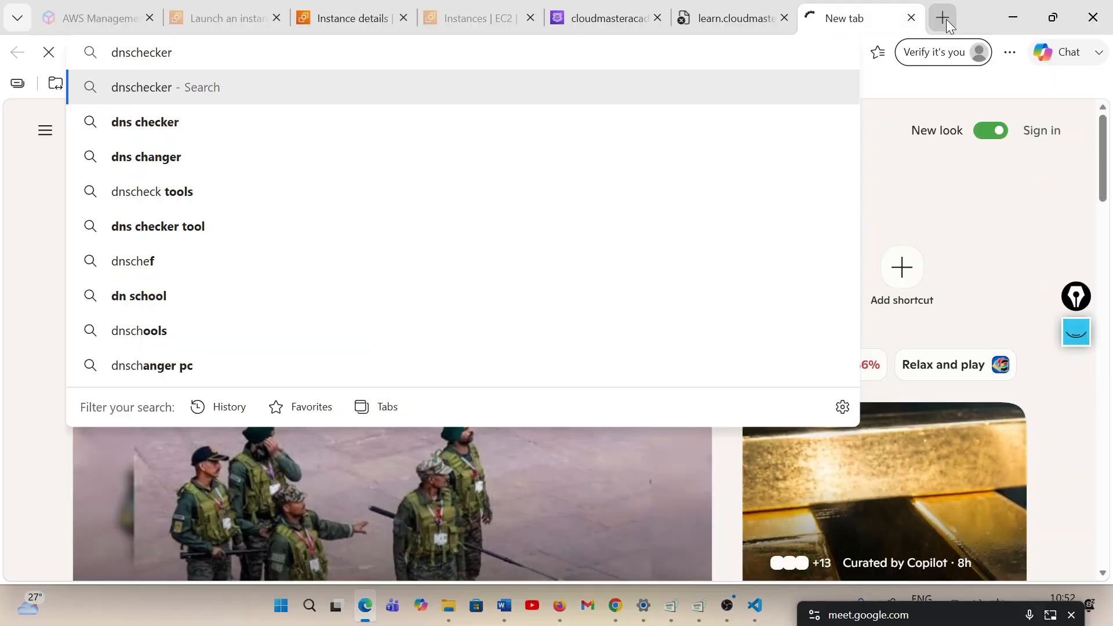
{"action": "key", "text": "Return"}
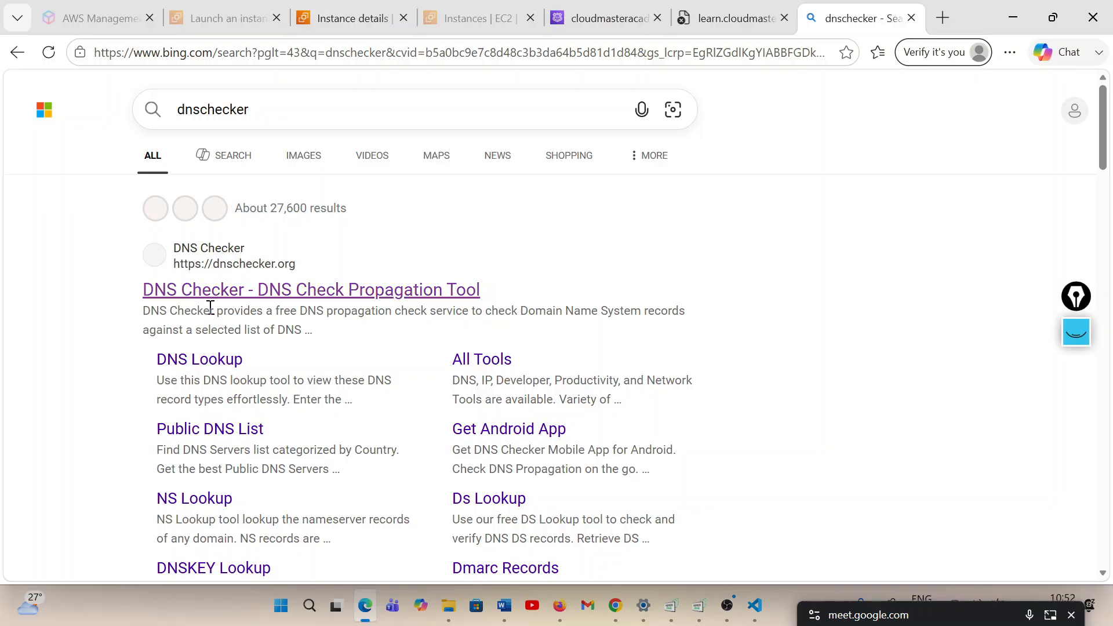
{"action": "left_click", "coordinate": [307, 291]}
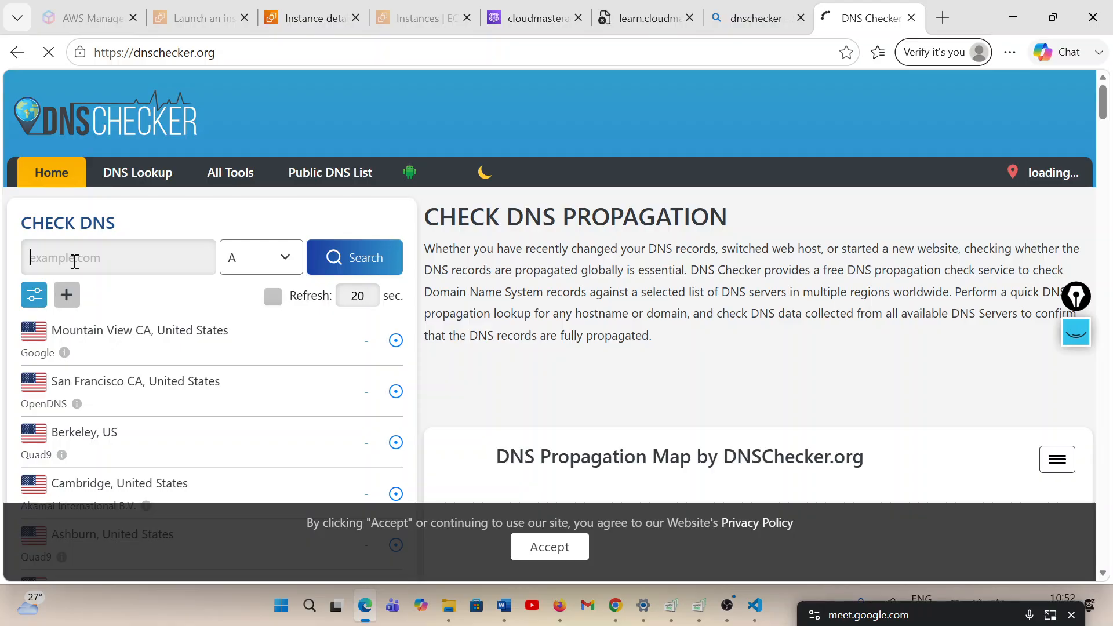
Copy the learn.cloudmasteracademy.in address from its open tab, load the site over HTTP, and view the page
{"action": "left_click", "coordinate": [660, 20]}
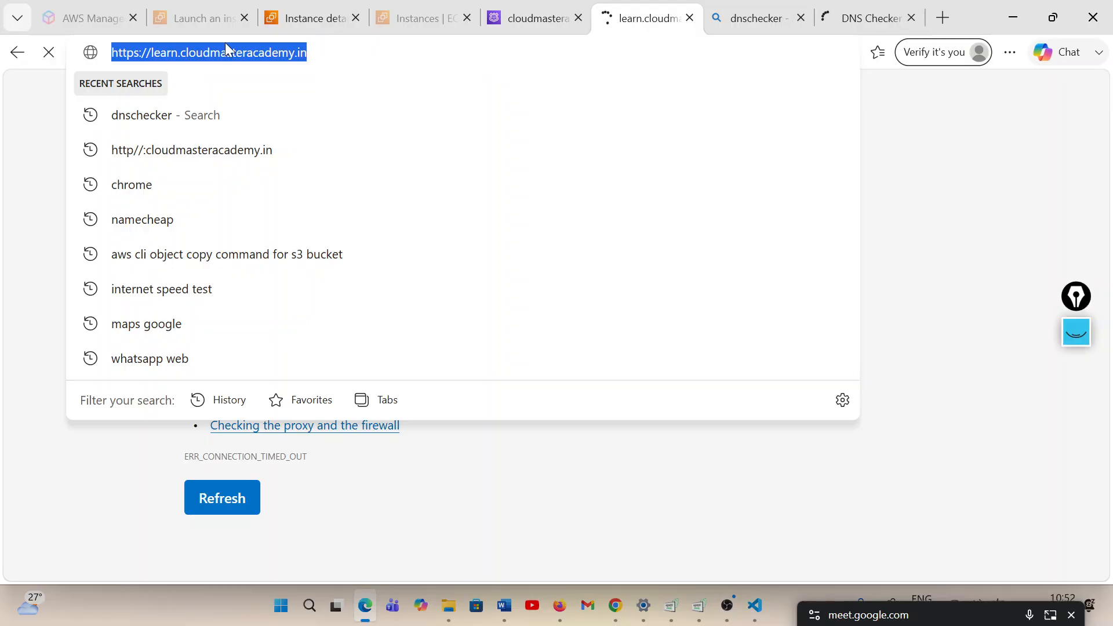
{"action": "left_click", "coordinate": [144, 51]}
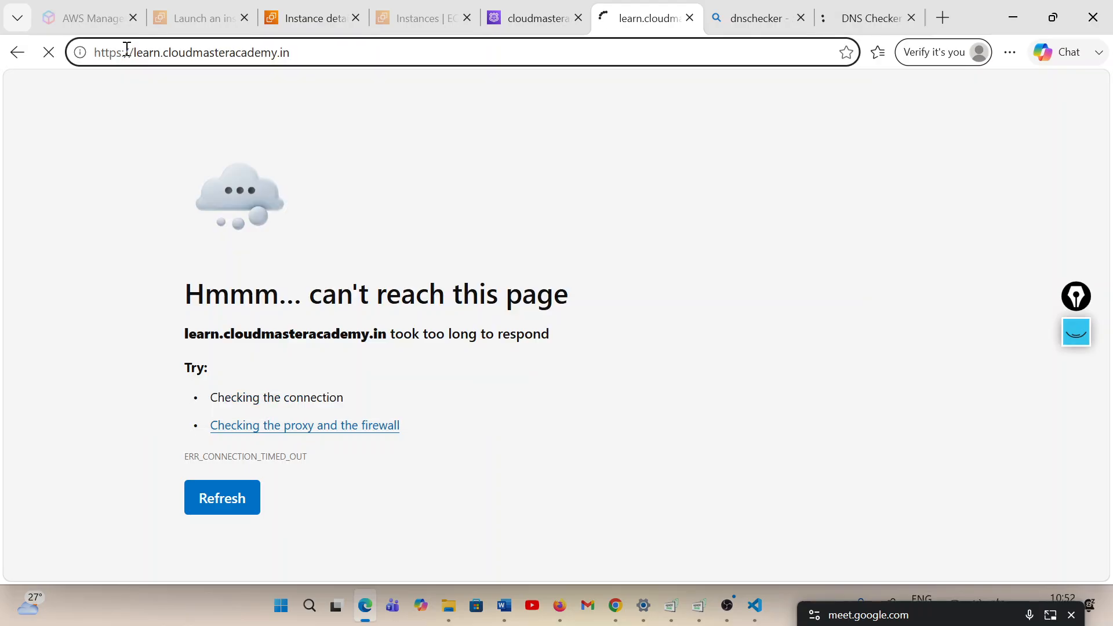
{"action": "left_click", "coordinate": [172, 134]}
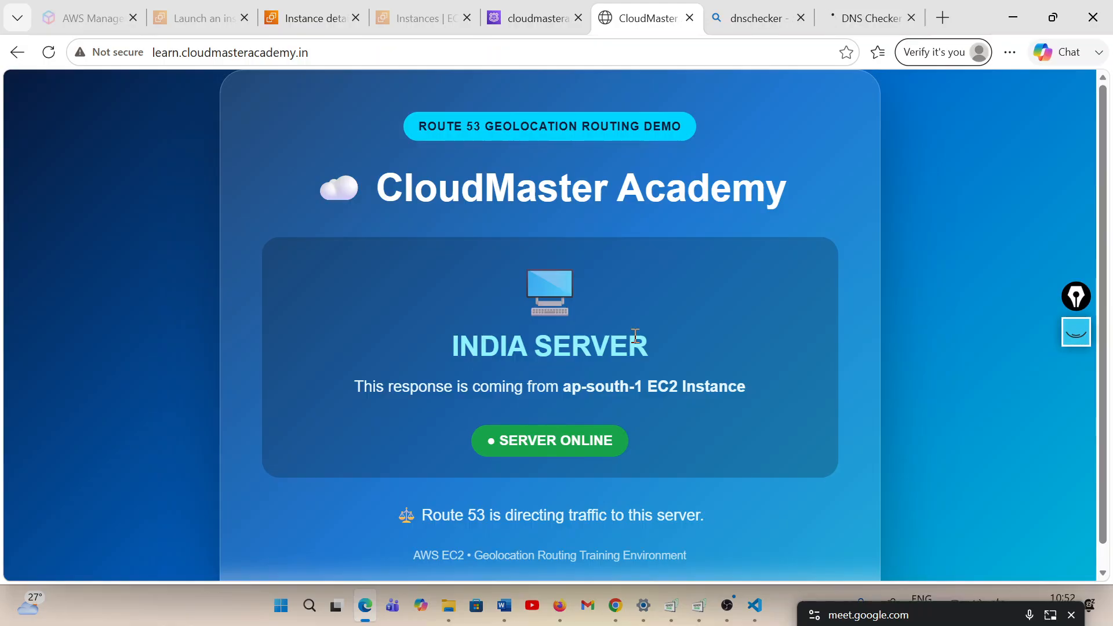
{"action": "scroll", "coordinate": [636, 341], "scroll_direction": "down", "scroll_amount": 1}
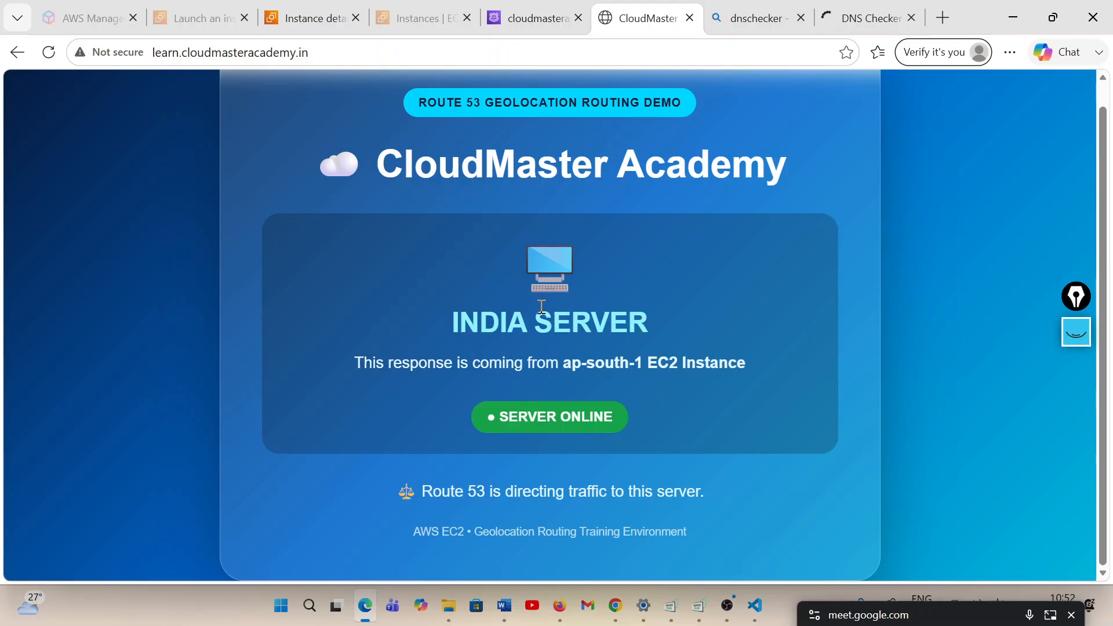
Switch to DNS Checker, look up the A record of learn.cloudmasteracademy.in without protocol or slashes, and examine the worldwide propagation results
{"action": "left_click", "coordinate": [835, 23]}
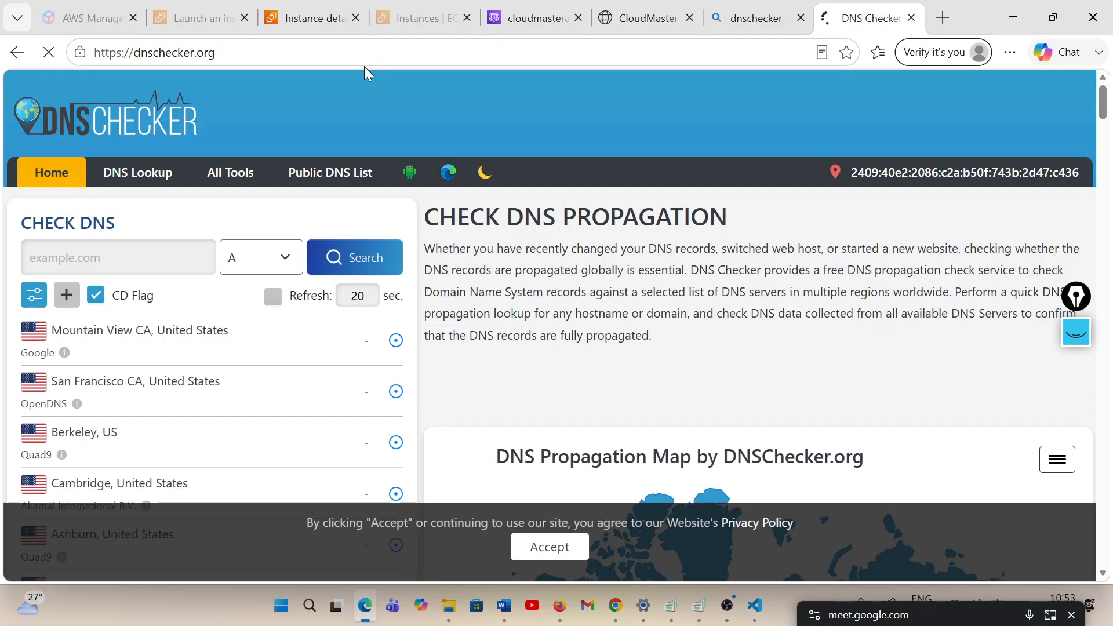
{"action": "left_click", "coordinate": [80, 259]}
{"action": "key", "text": "ctrl+v"}
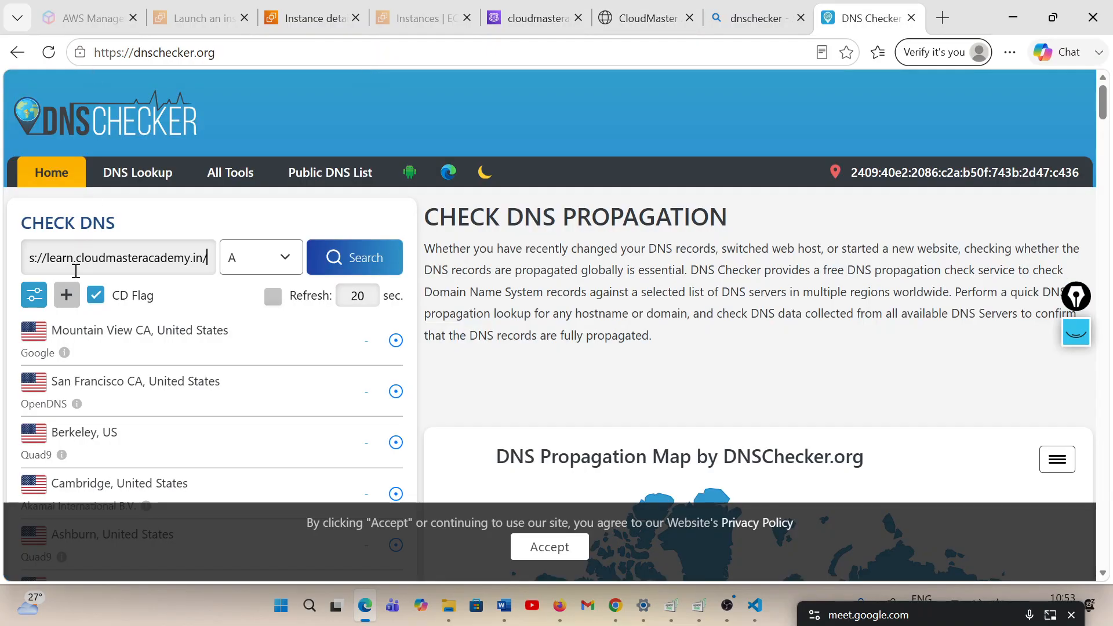
{"action": "left_click", "coordinate": [44, 256]}
{"action": "left_click_drag", "start_coordinate": [45, 257], "coordinate": [5, 255]}
{"action": "key", "text": "BackSpace"}
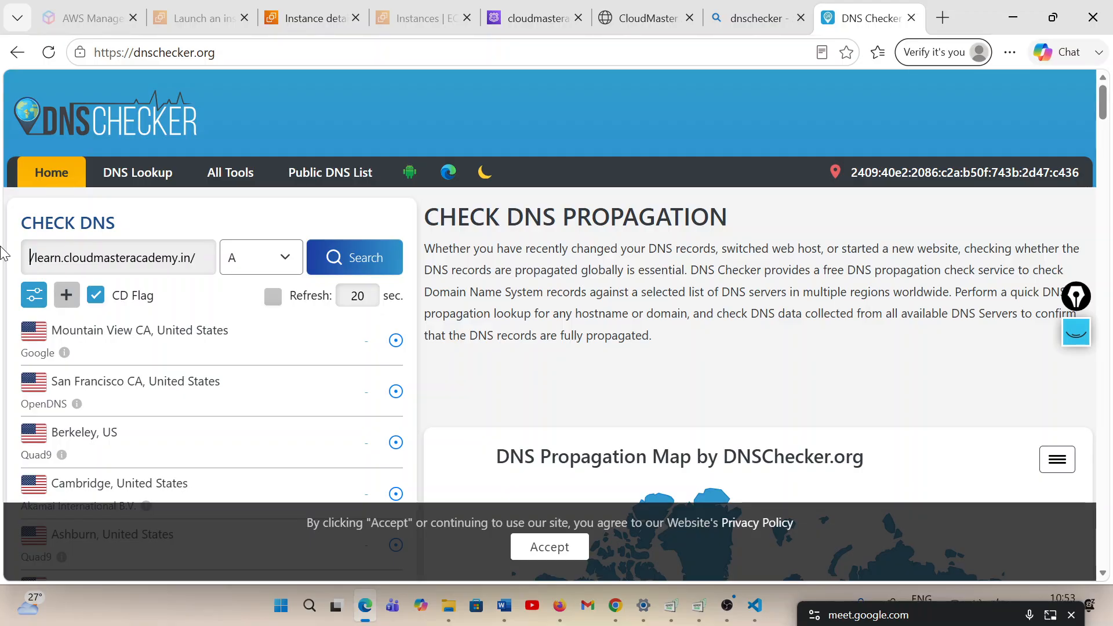
{"action": "key", "text": "Delete"}
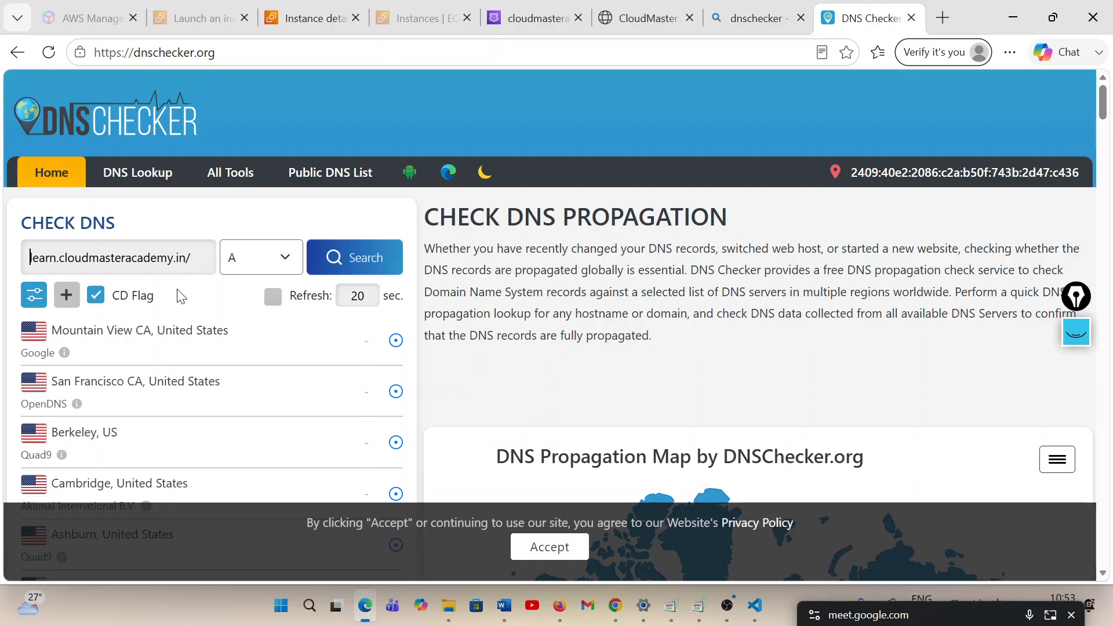
{"action": "left_click", "coordinate": [186, 258]}
{"action": "key", "text": "BackSpace"}
{"action": "left_click", "coordinate": [383, 262]}
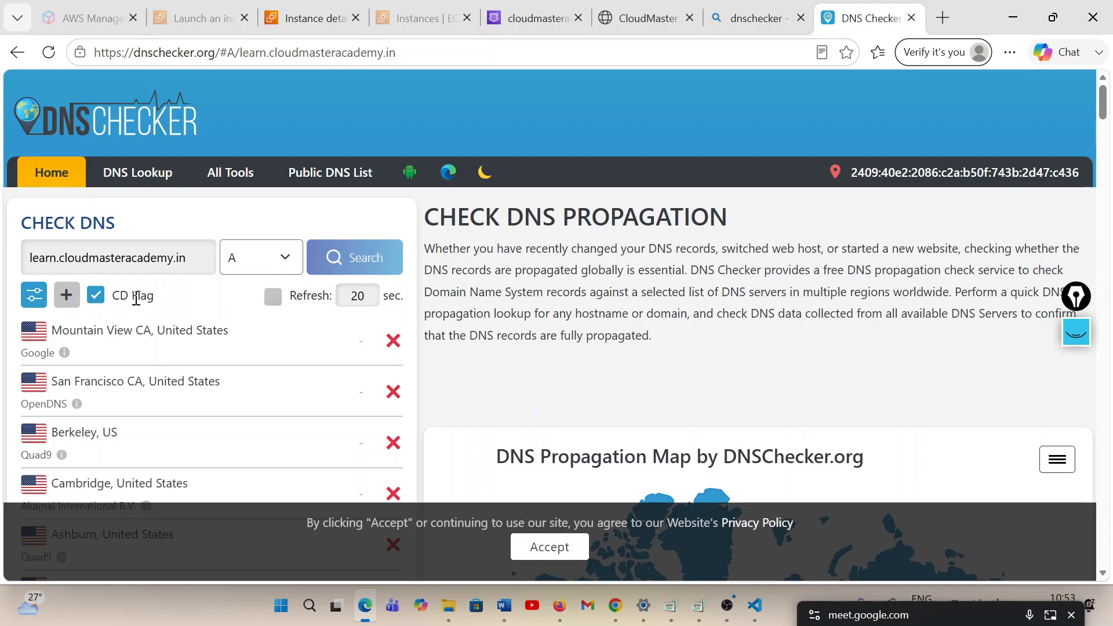
{"action": "scroll", "coordinate": [267, 304], "scroll_direction": "down", "scroll_amount": 8}
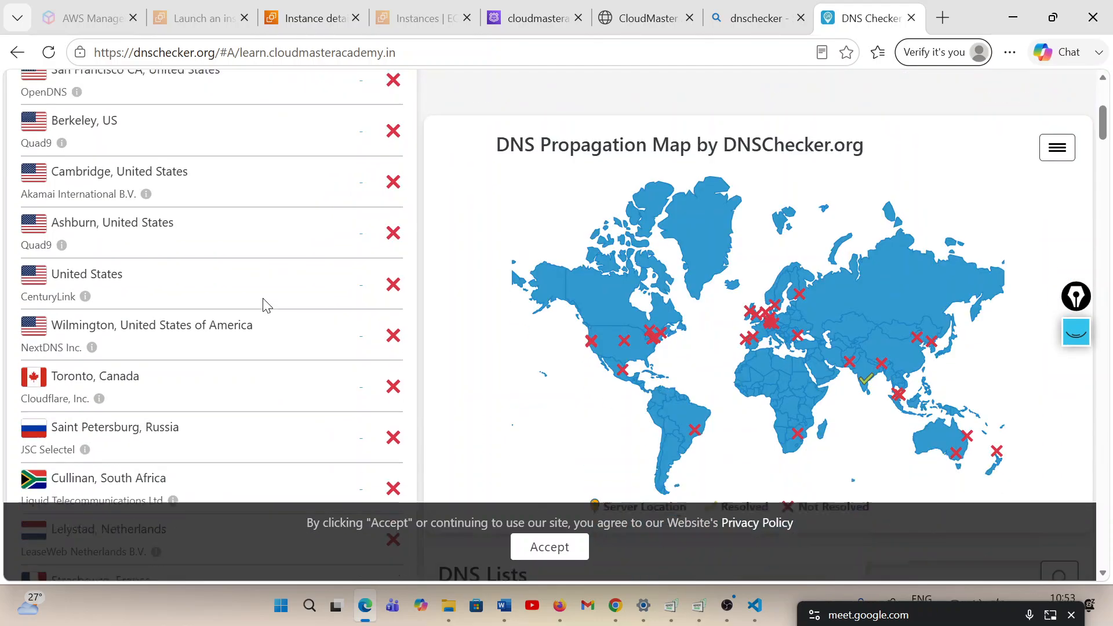
{"action": "scroll", "coordinate": [266, 305], "scroll_direction": "down", "scroll_amount": 10}
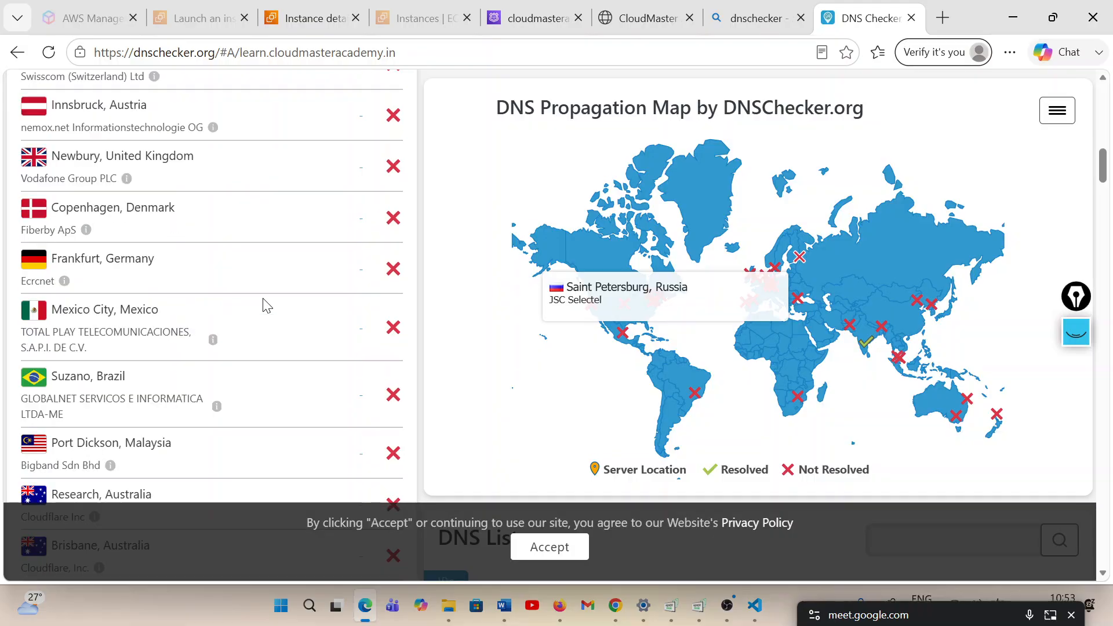
Compare the Bengaluru, India result in DNS Checker with the India-server instance's public IPv4 address in EC2
{"action": "scroll", "coordinate": [267, 304], "scroll_direction": "down", "scroll_amount": 7}
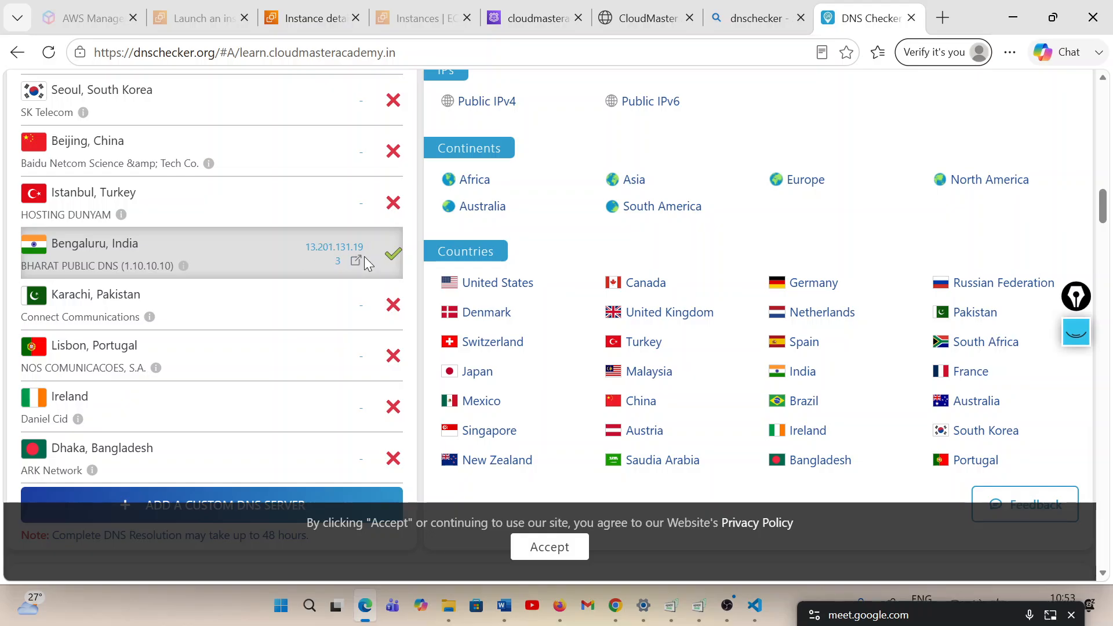
{"action": "left_click", "coordinate": [316, 16]}
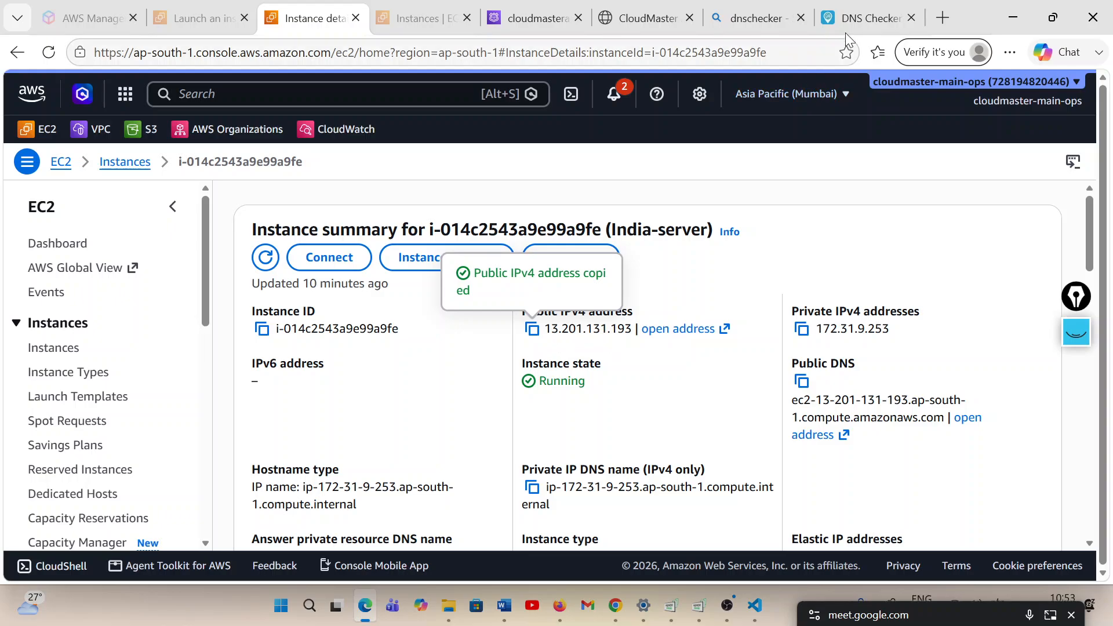
{"action": "left_click", "coordinate": [867, 18]}
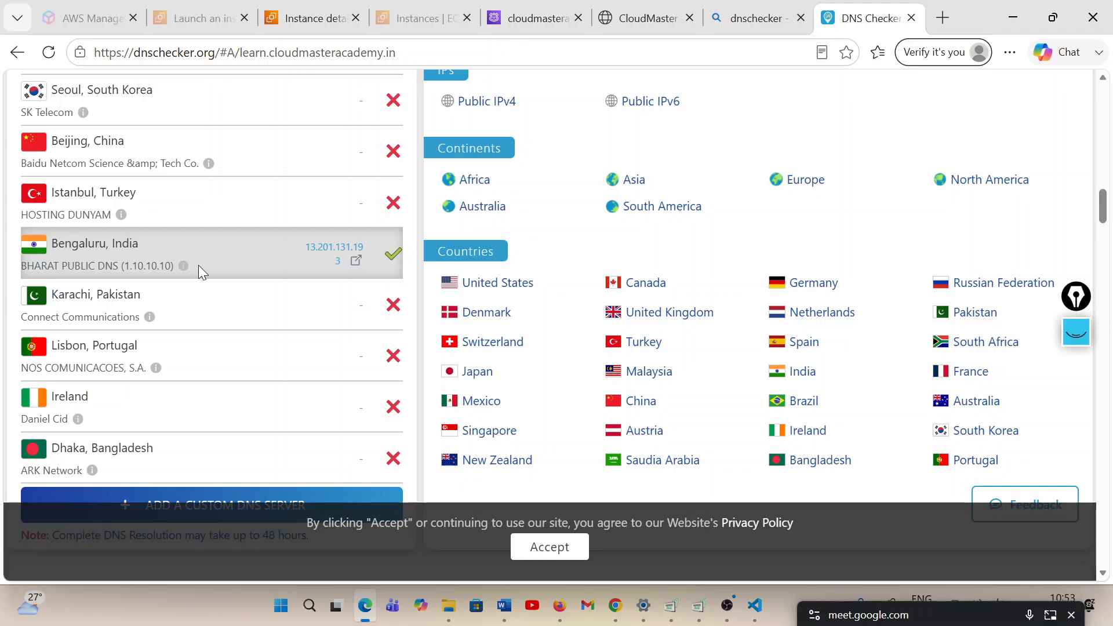
{"action": "left_click", "coordinate": [311, 20]}
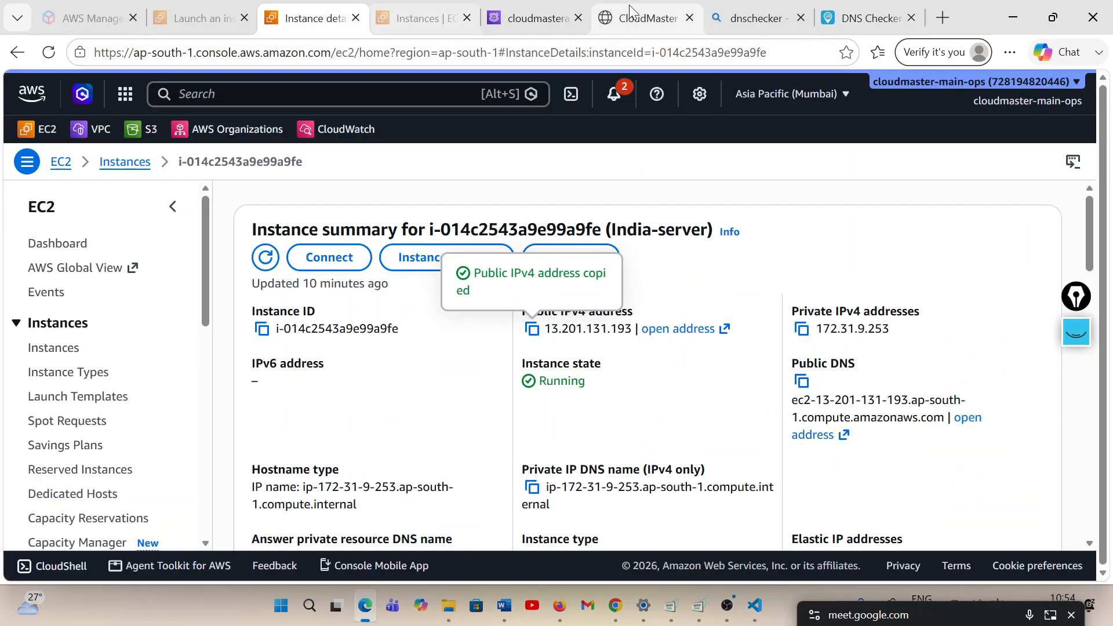
Load the us-east-1 EC2 instances page, switch to Firefox, and examine the server name and region text on the local geolocation index.html page
{"action": "left_click", "coordinate": [427, 14]}
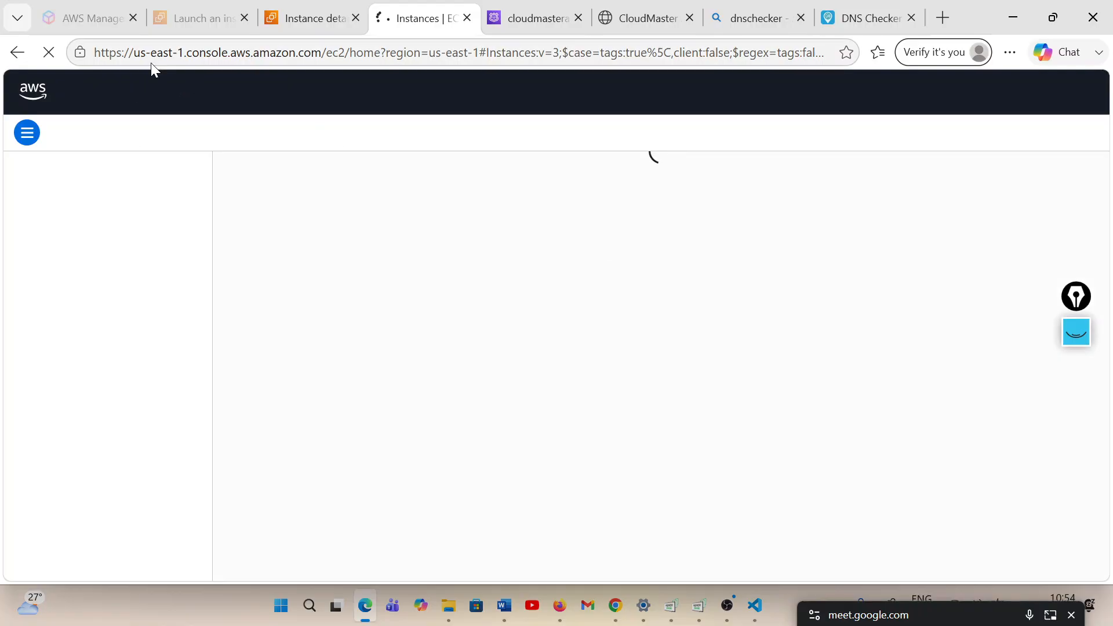
{"action": "left_click", "coordinate": [755, 613]}
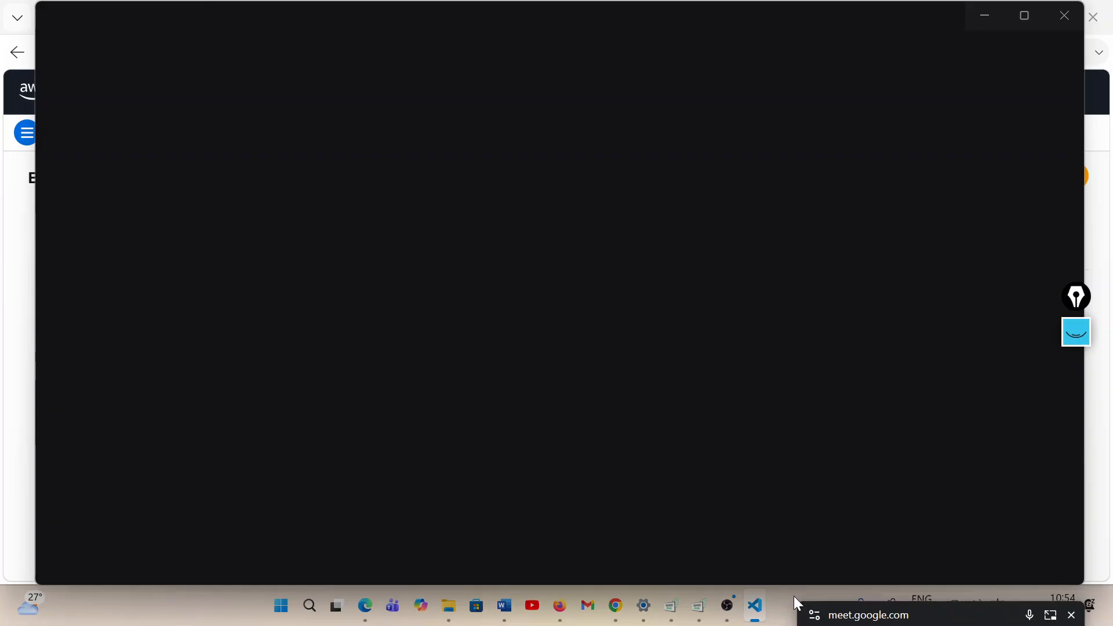
{"action": "left_click", "coordinate": [562, 615]}
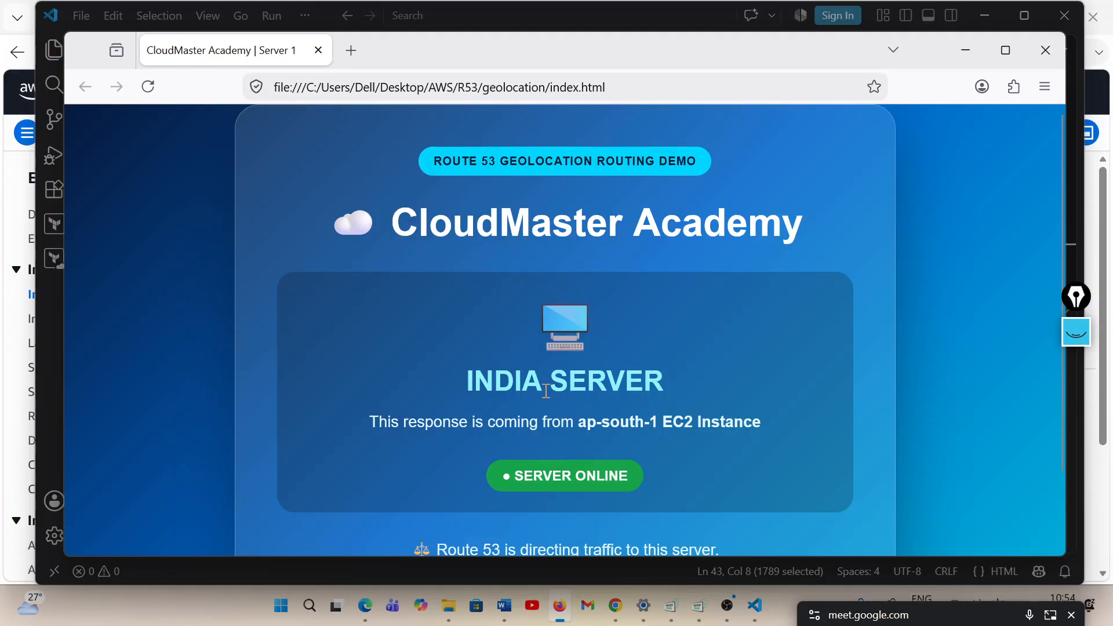
{"action": "double_click", "coordinate": [501, 378]}
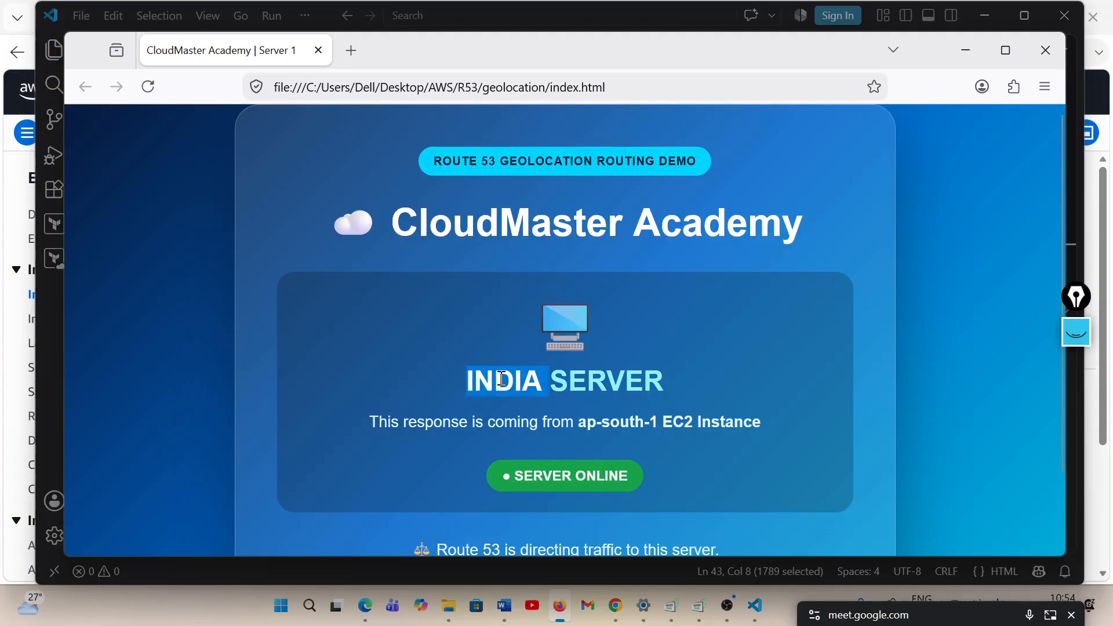
{"action": "scroll", "coordinate": [680, 342], "scroll_direction": "down", "scroll_amount": 2}
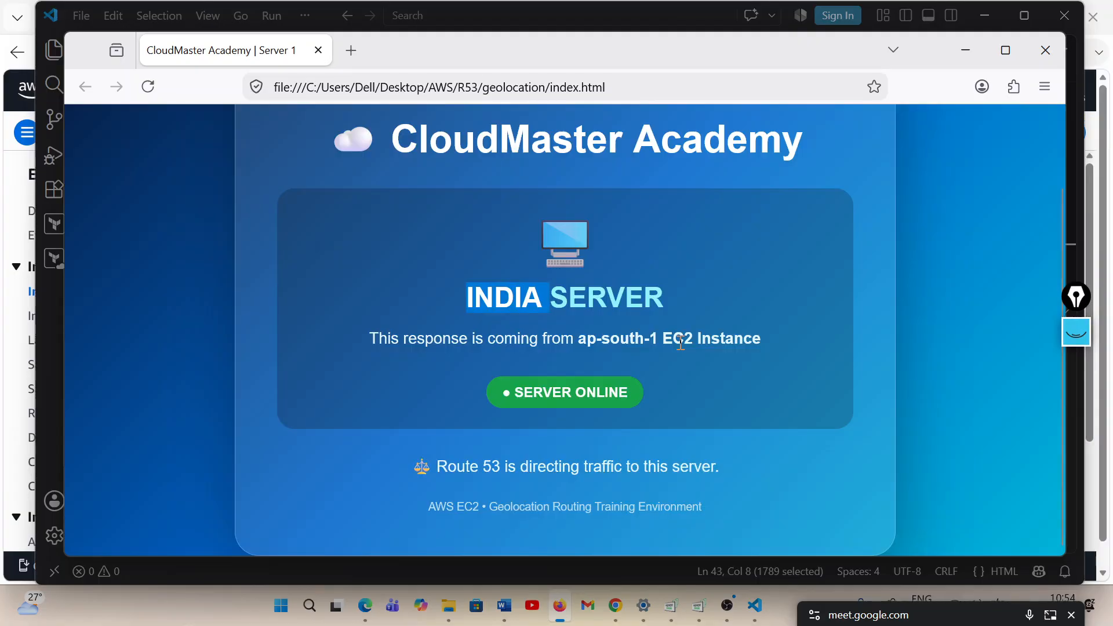
{"action": "left_click", "coordinate": [598, 335]}
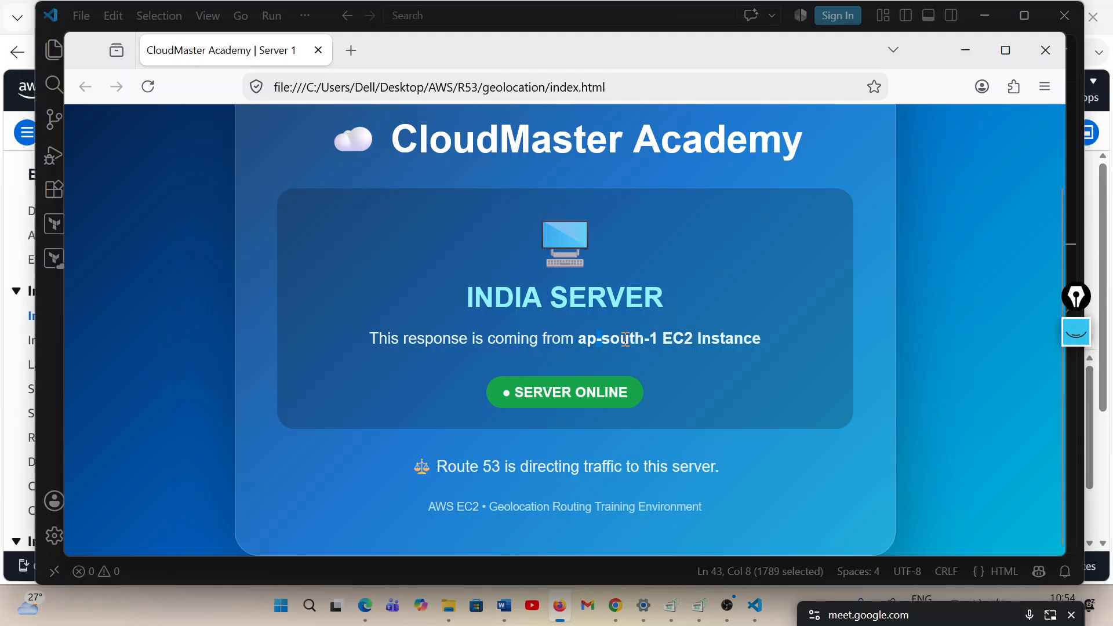
{"action": "double_click", "coordinate": [626, 338]}
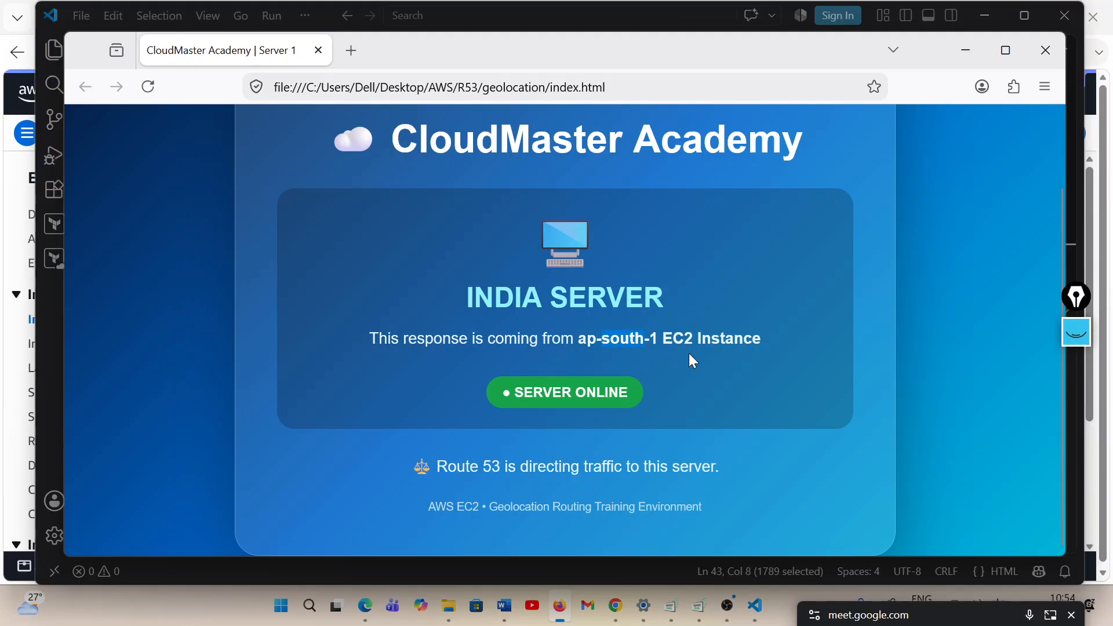
{"action": "double_click", "coordinate": [508, 296]}
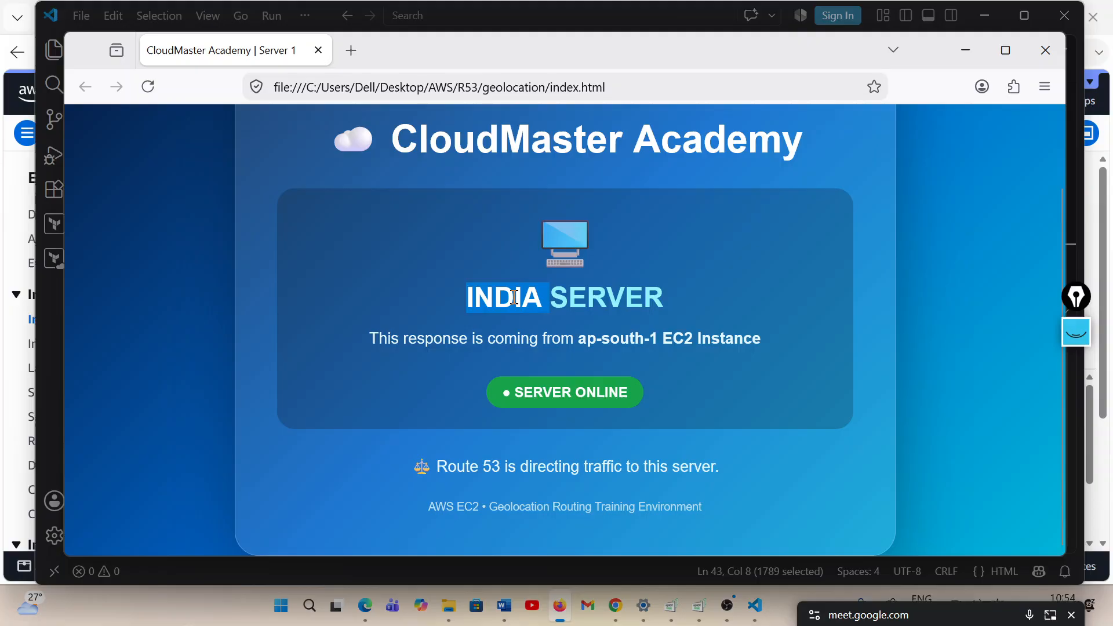
{"action": "left_click", "coordinate": [641, 340]}
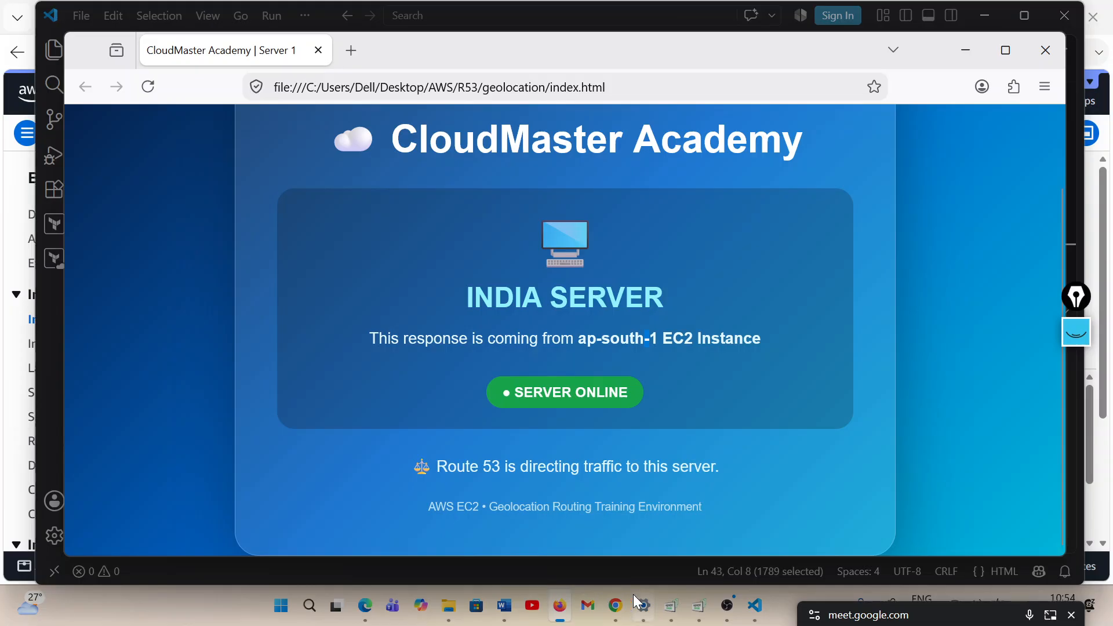
Switch to VS Code, enlarge the editor area, and change the server heading in index.html to USA SERVER
{"action": "left_click", "coordinate": [754, 606]}
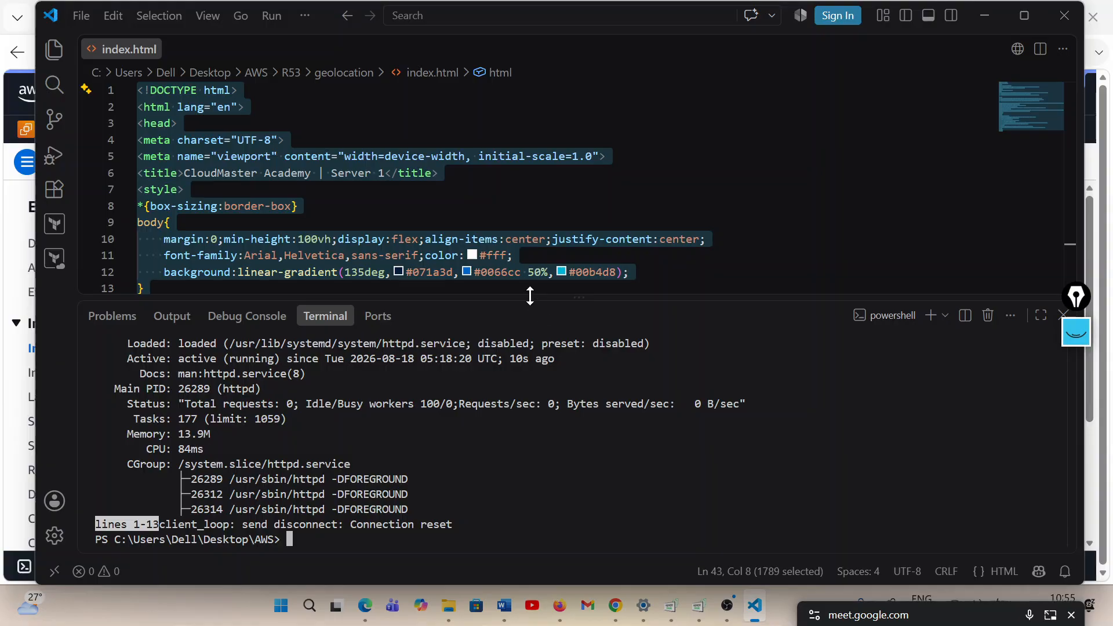
{"action": "left_click_drag", "start_coordinate": [530, 297], "coordinate": [511, 453]}
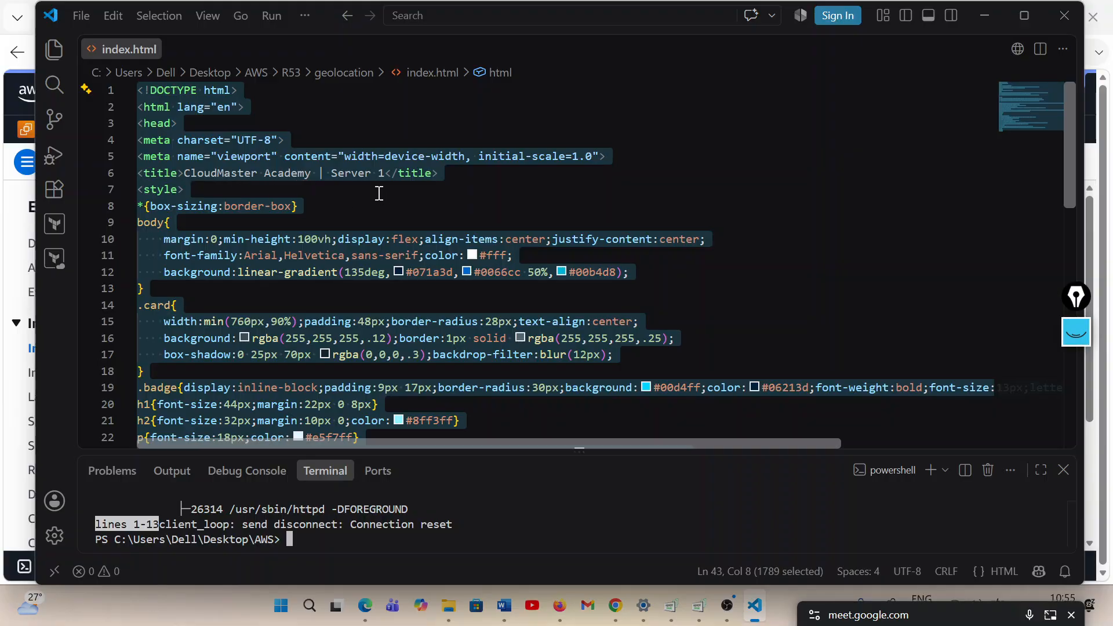
{"action": "scroll", "coordinate": [379, 193], "scroll_direction": "down", "scroll_amount": 6}
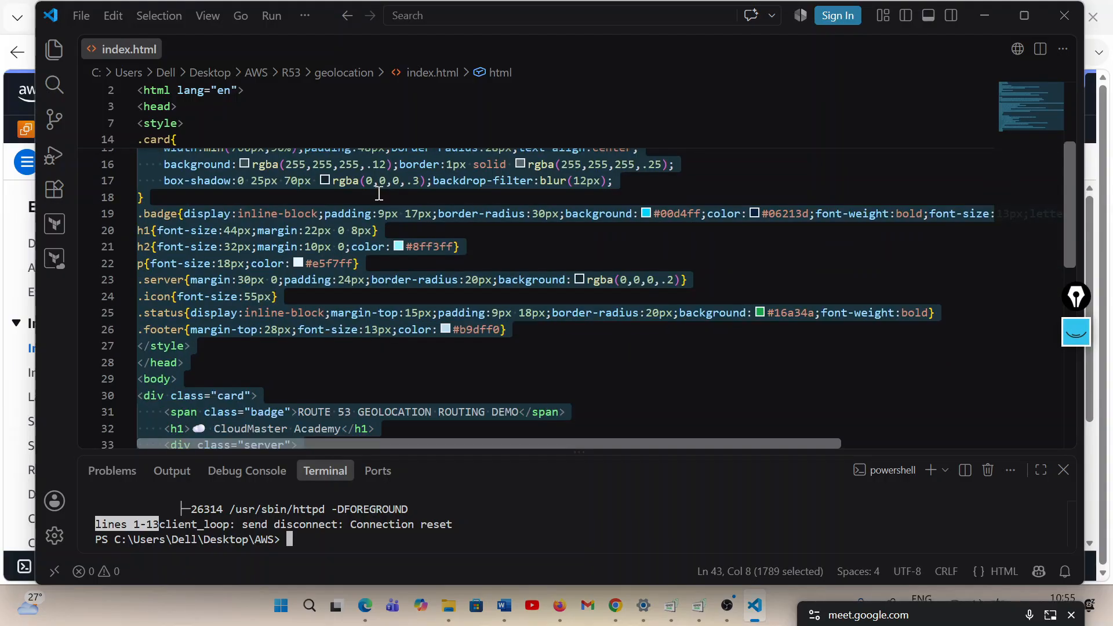
{"action": "scroll", "coordinate": [379, 193], "scroll_direction": "down", "scroll_amount": 2}
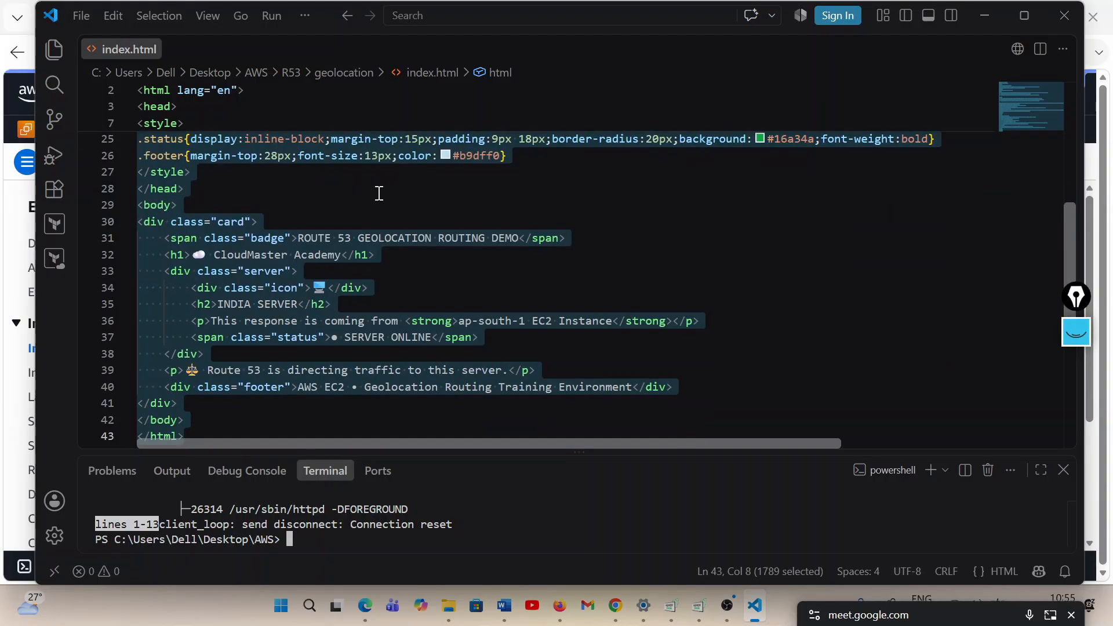
{"action": "scroll", "coordinate": [290, 284], "scroll_direction": "down", "scroll_amount": 1}
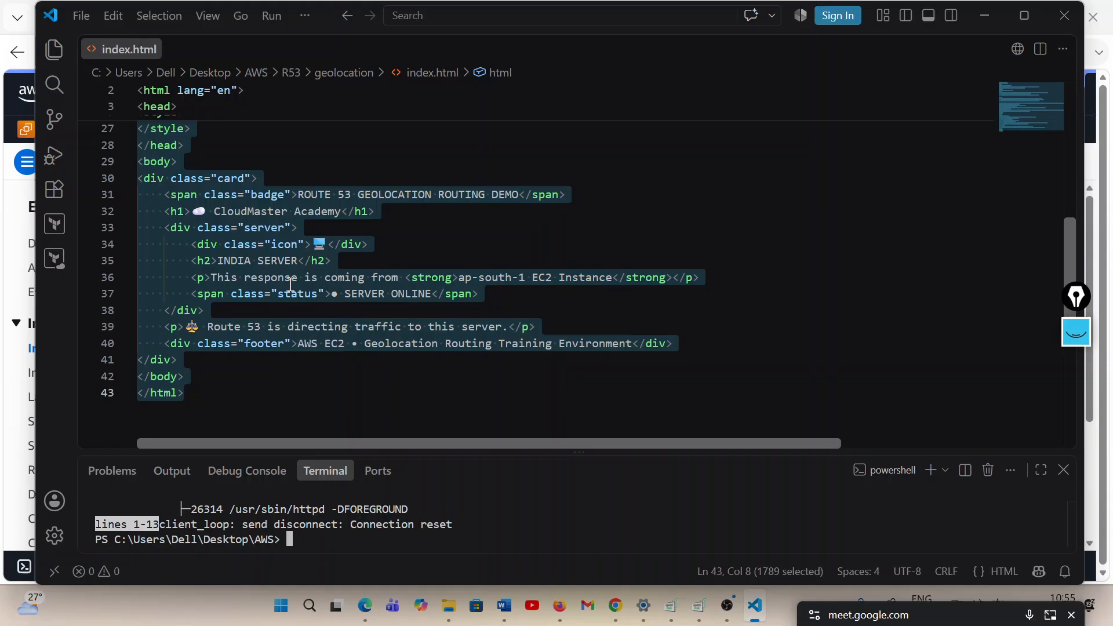
{"action": "double_click", "coordinate": [232, 262]}
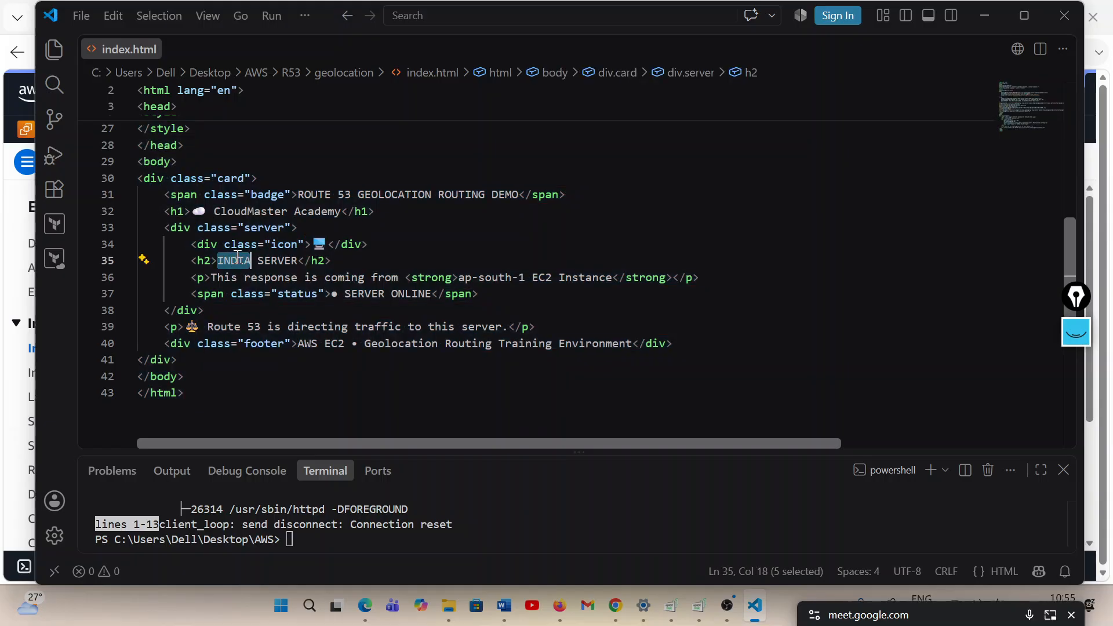
{"action": "type", "text": "USA"}
{"action": "left_click", "coordinate": [292, 264], "text": "shift"}
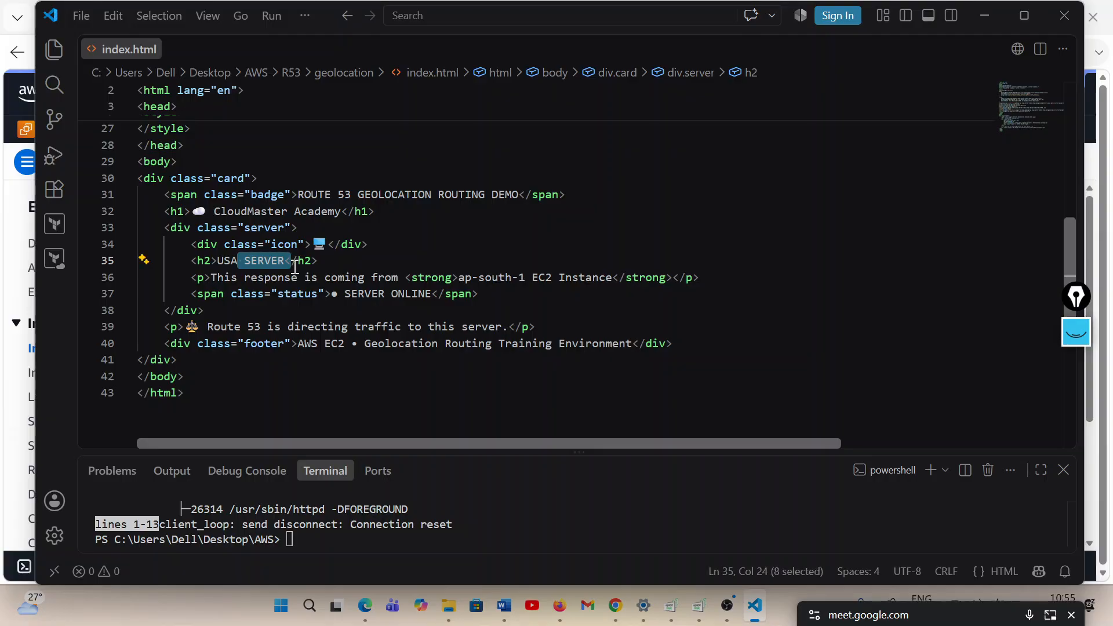
{"action": "left_click", "coordinate": [444, 309]}
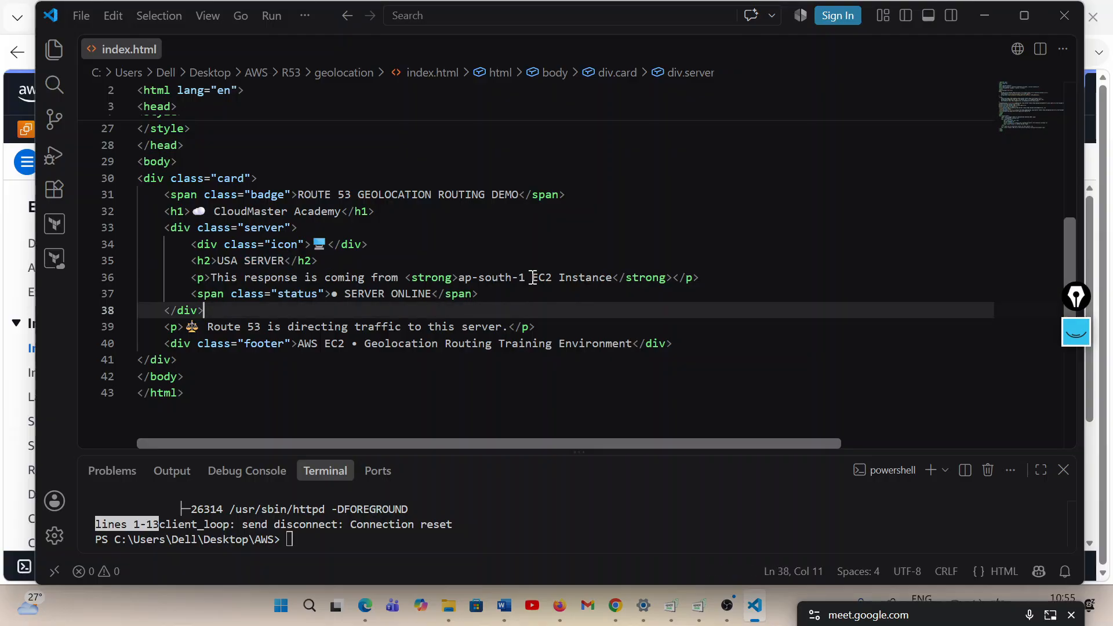
Change the region in the "This response is coming from" line of index.html to us-east-1
{"action": "double_click", "coordinate": [465, 279]}
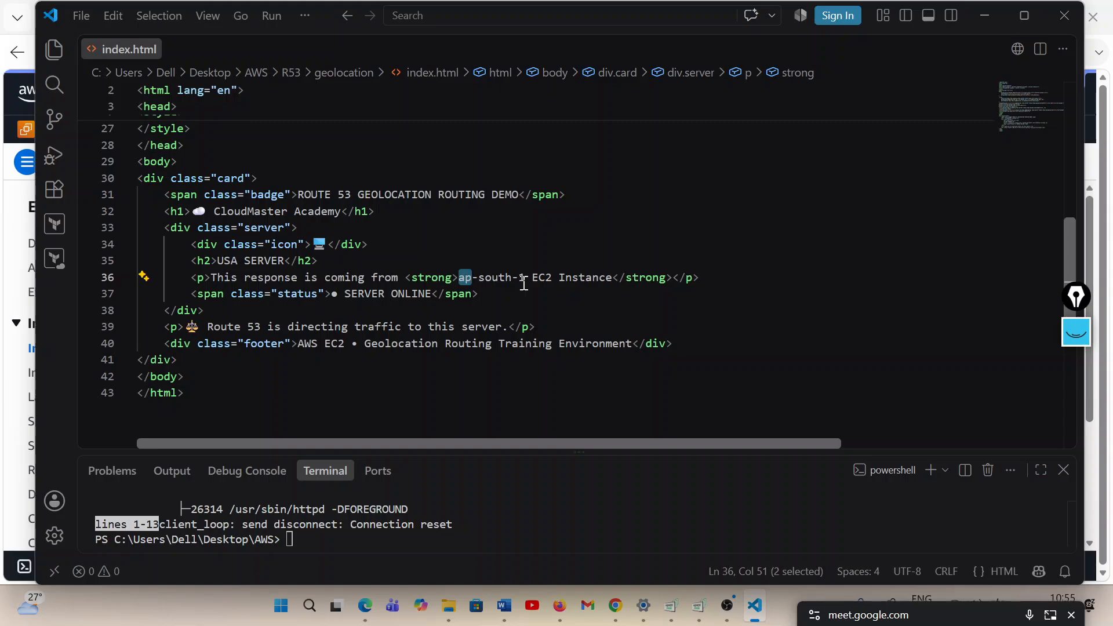
{"action": "key", "text": "BackSpace"}
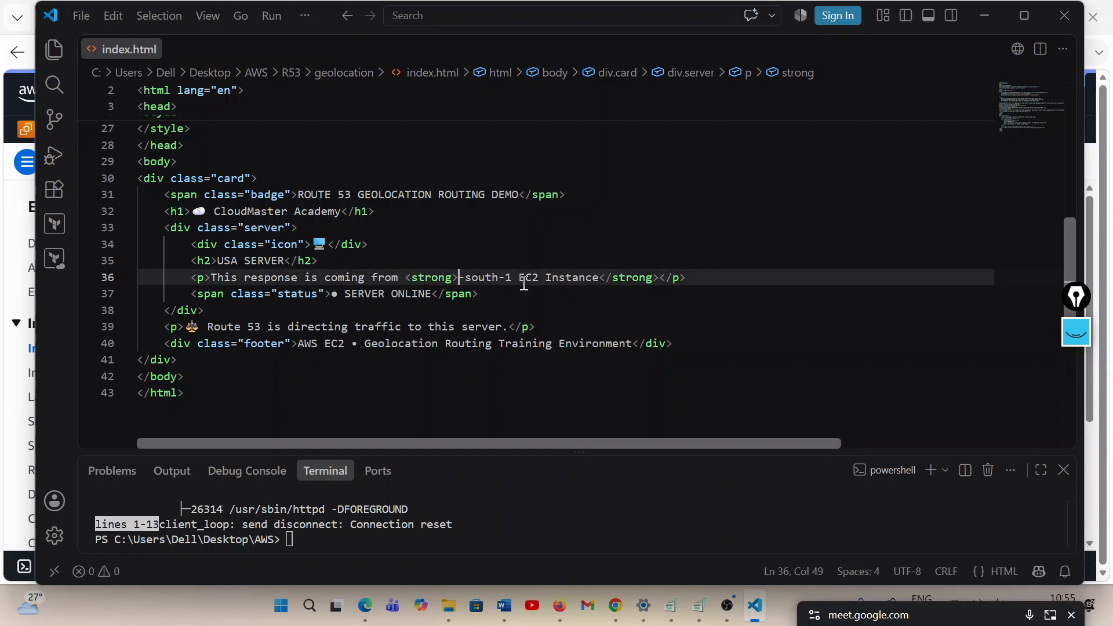
{"action": "type", "text": "us"}
{"action": "key", "text": "Right"}
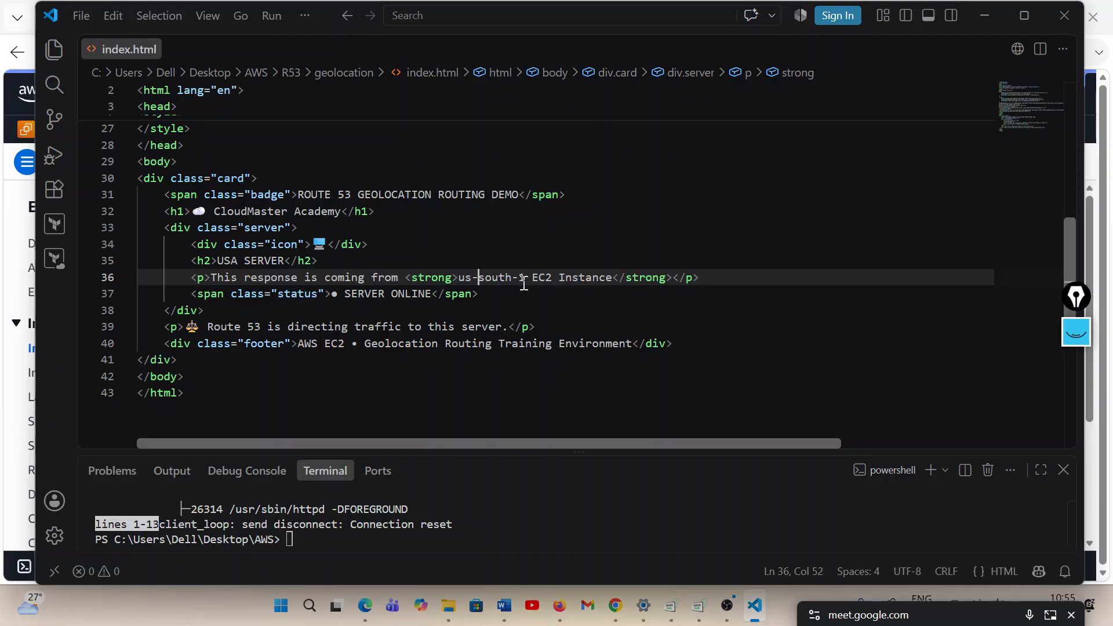
{"action": "key", "text": "Right"}
{"action": "key", "text": "Right"}
{"action": "key", "text": "Right"}
{"action": "key", "text": "Right"}
{"action": "key", "text": "Right"}
{"action": "key", "text": "BackSpace"}
{"action": "key", "text": "BackSpace"}
{"action": "key", "text": "BackSpace"}
{"action": "key", "text": "BackSpace"}
{"action": "key", "text": "BackSpace"}
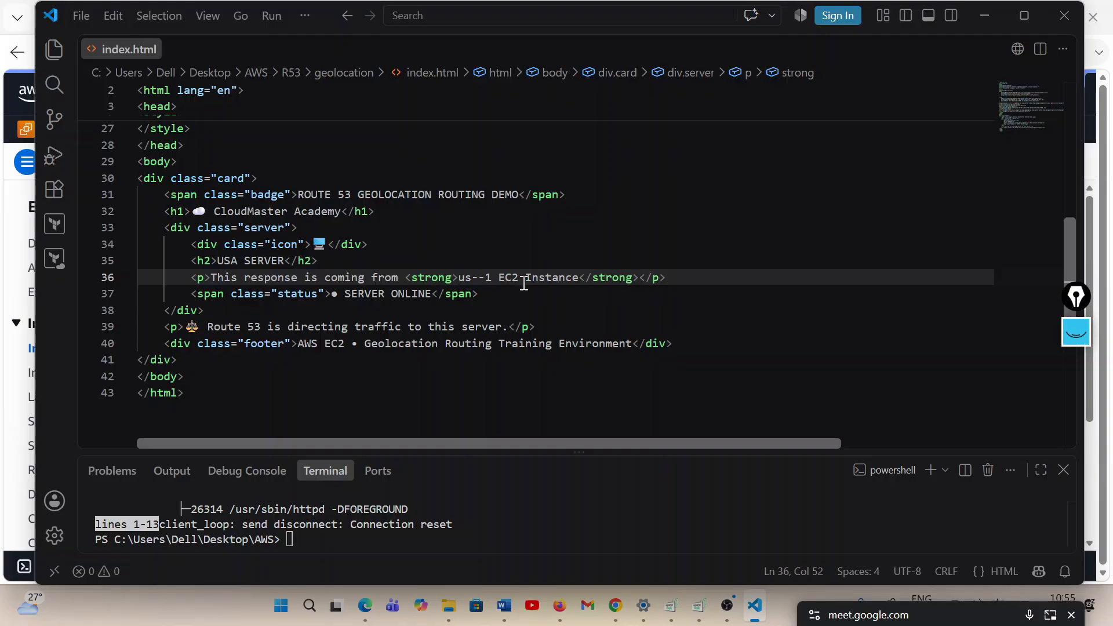
{"action": "type", "text": "east"}
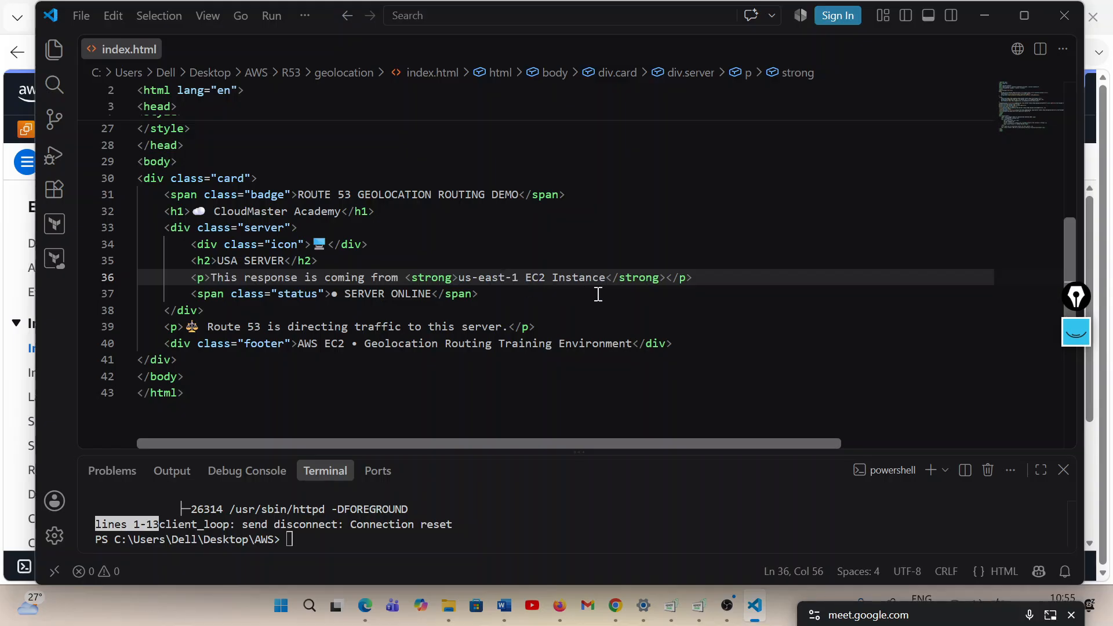
Switch to Firefox, reload the local index.html page, and check its server heading and region text
{"action": "left_click", "coordinate": [559, 605]}
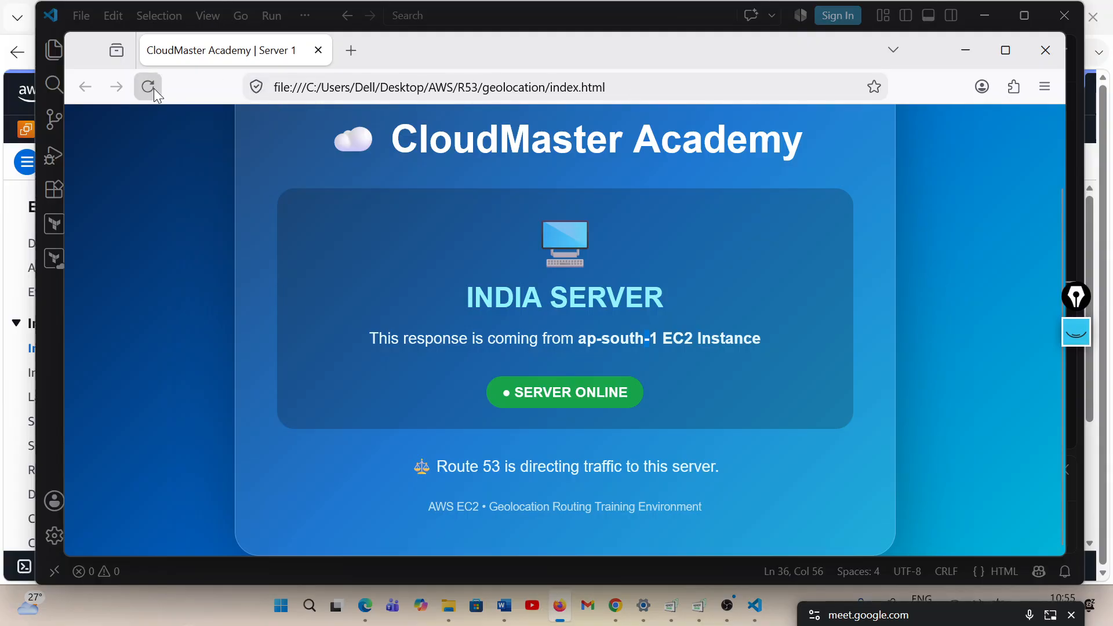
{"action": "key", "text": "F5"}
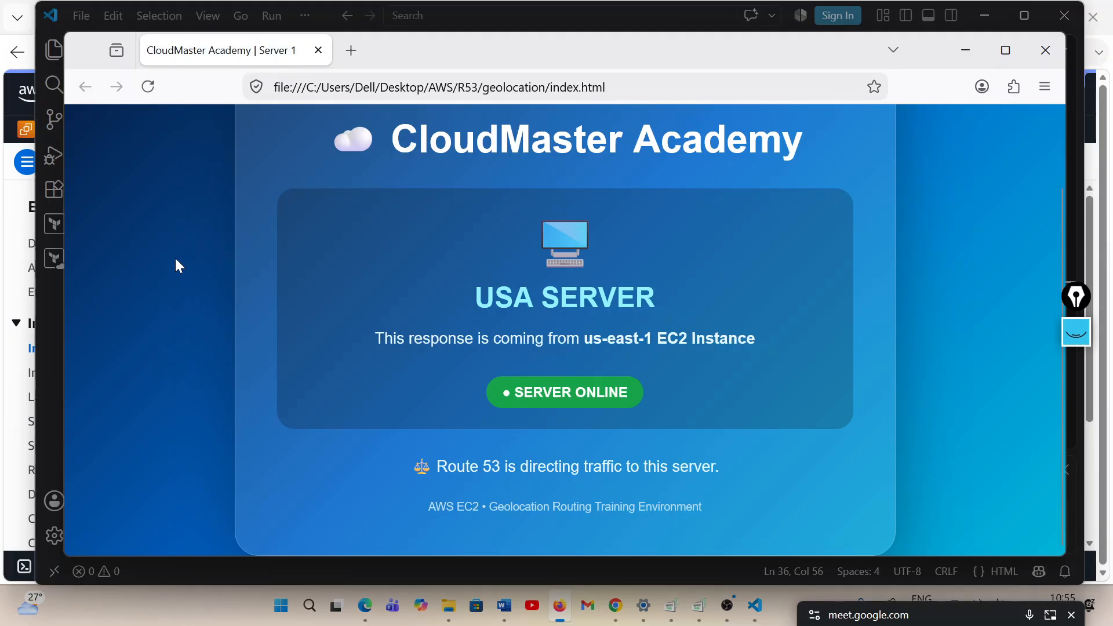
{"action": "double_click", "coordinate": [513, 298]}
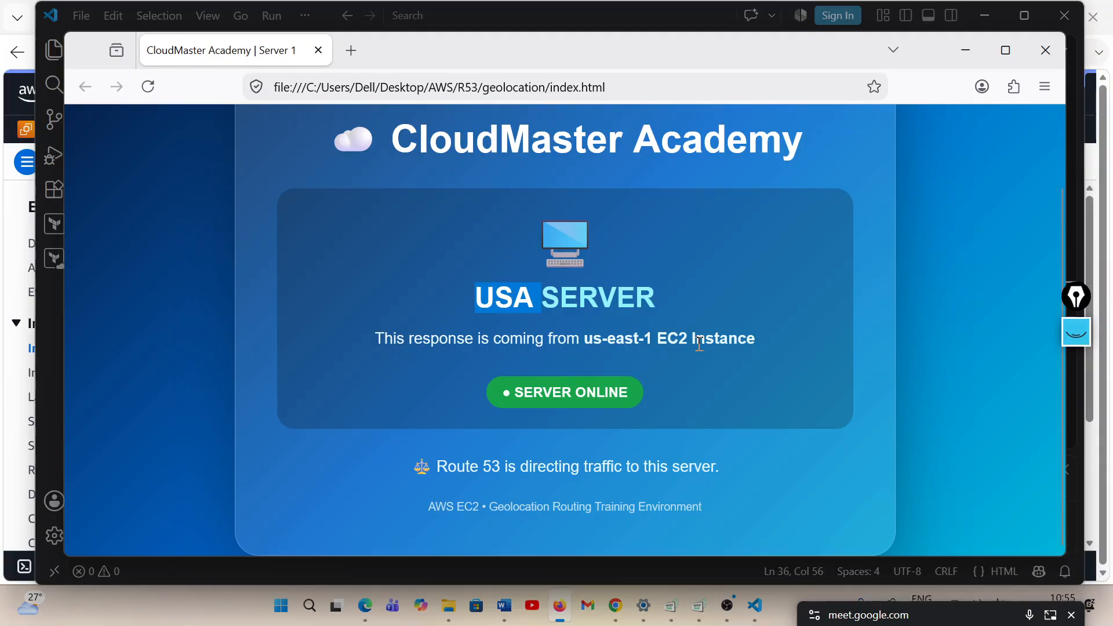
{"action": "left_click", "coordinate": [651, 341]}
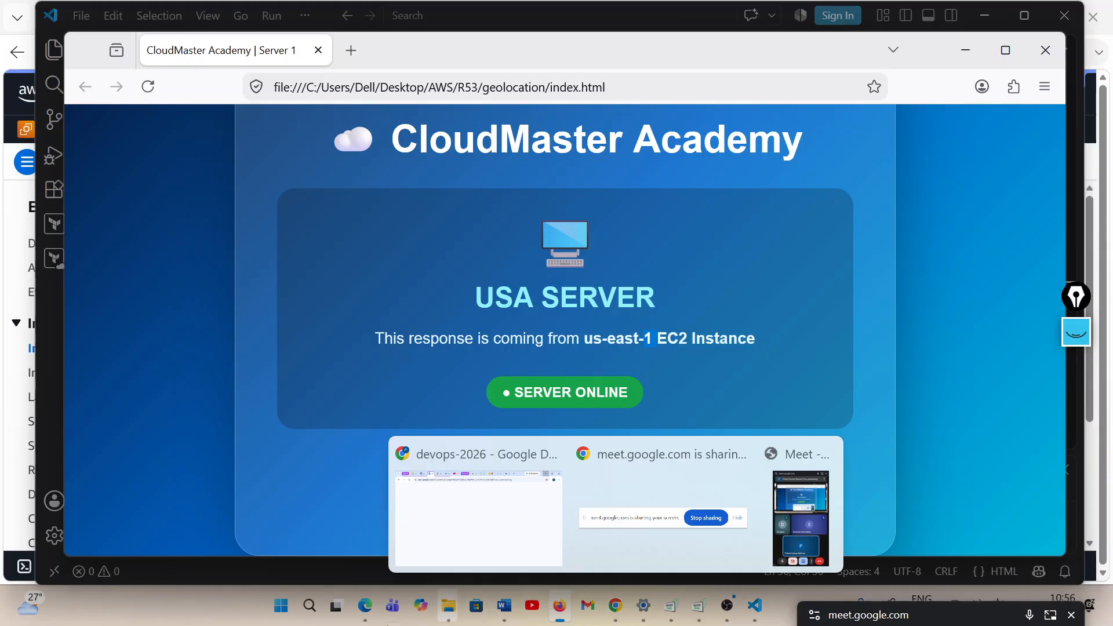
Switch back to Edge, open the usa-server instance's details in EC2, and copy its public IPv4 address
{"action": "left_click", "coordinate": [364, 622]}
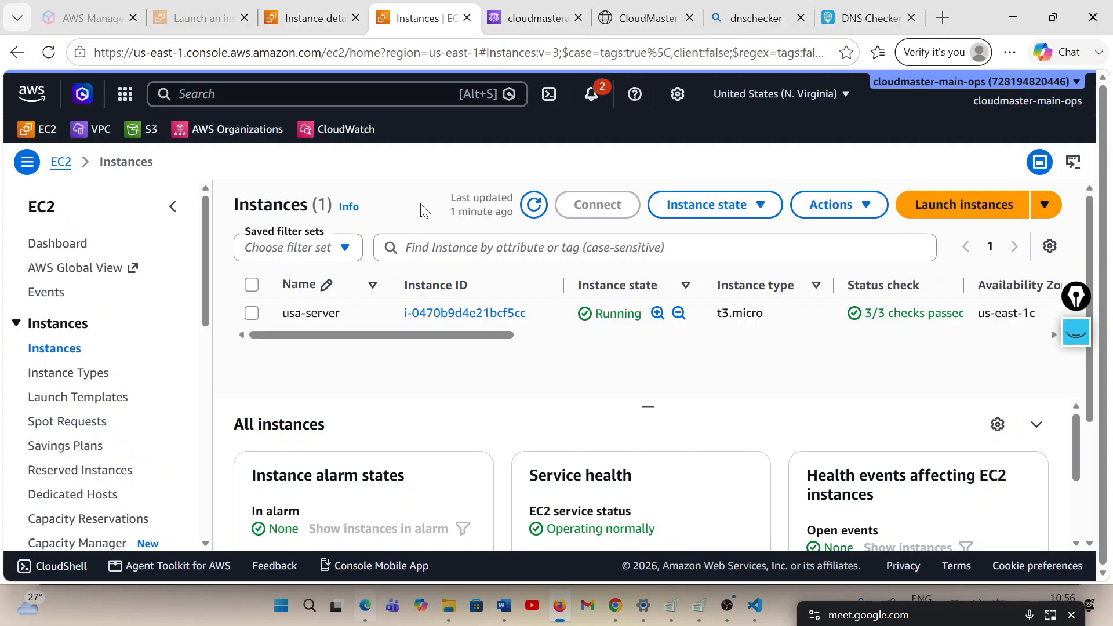
{"action": "left_click", "coordinate": [471, 319]}
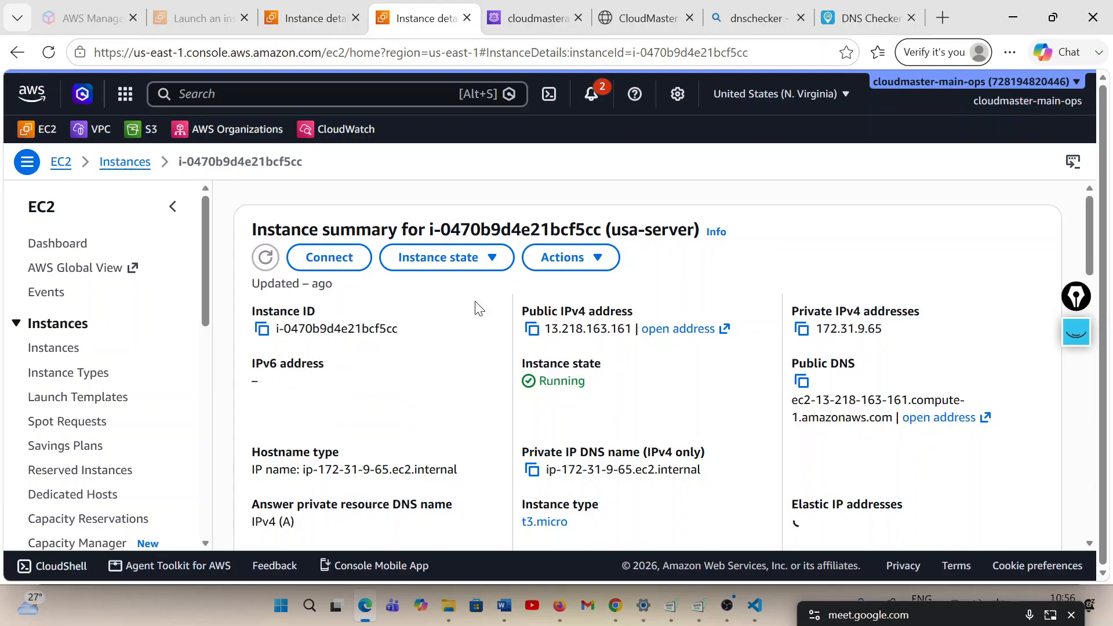
{"action": "left_click_drag", "start_coordinate": [480, 311], "coordinate": [539, 328]}
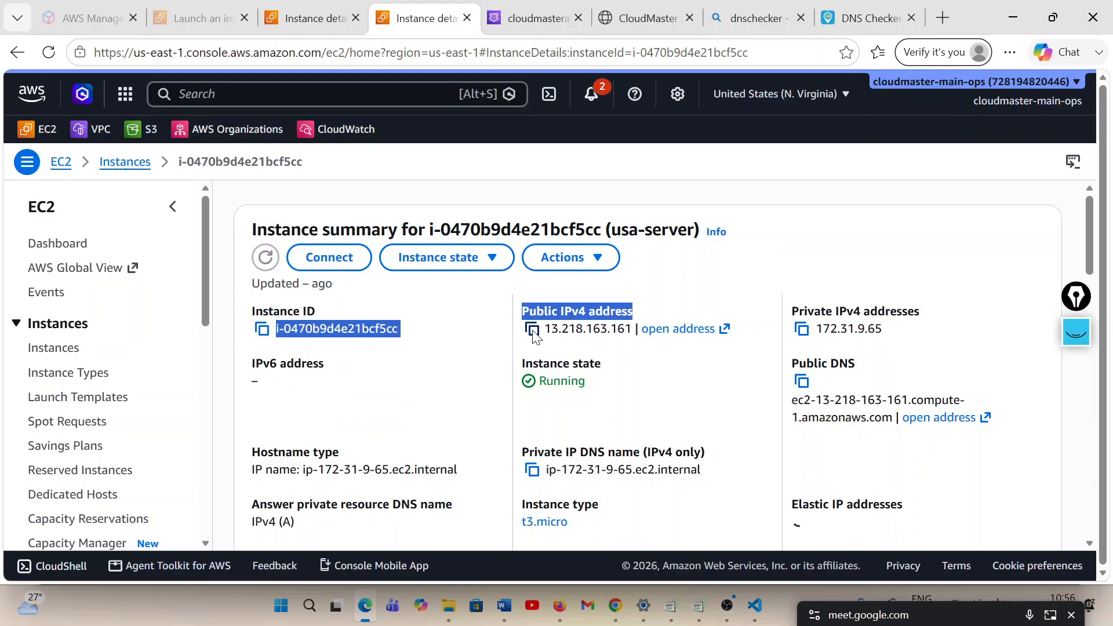
{"action": "left_click", "coordinate": [533, 331]}
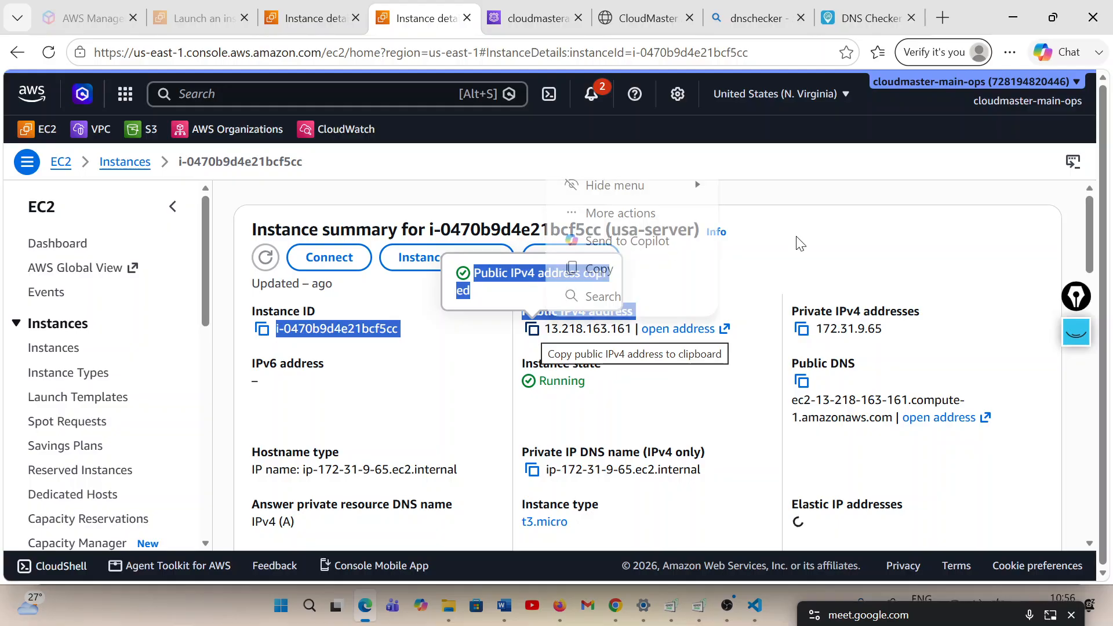
{"action": "left_click", "coordinate": [464, 388]}
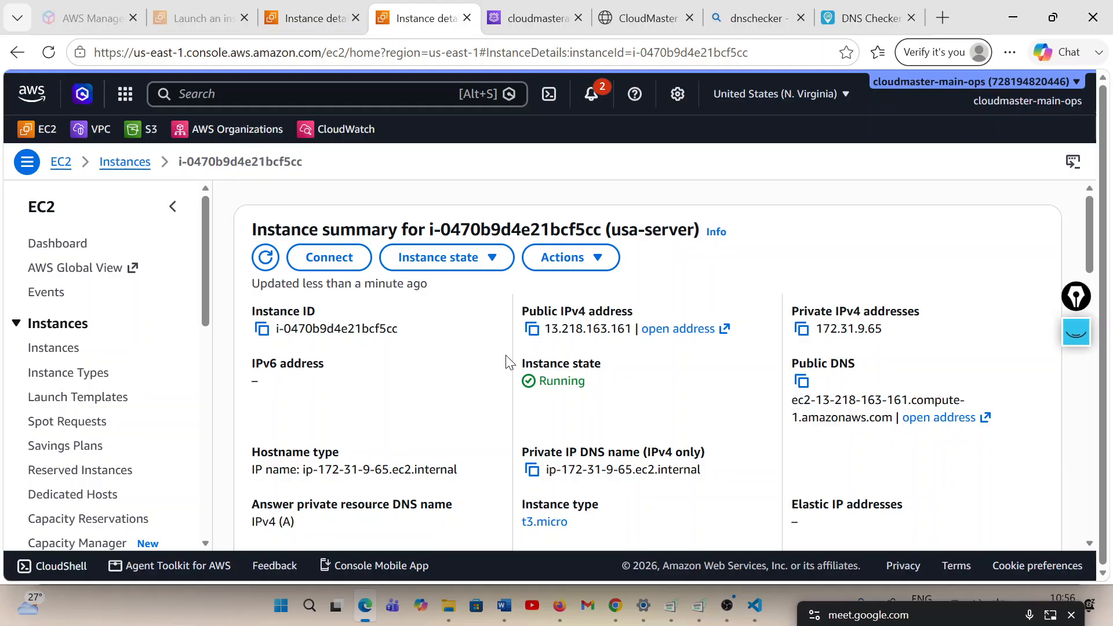
Copy the usa-server's public IPv4 address, switch to VS Code, and list the AWS folder's files in an enlarged terminal
{"action": "left_click", "coordinate": [533, 330]}
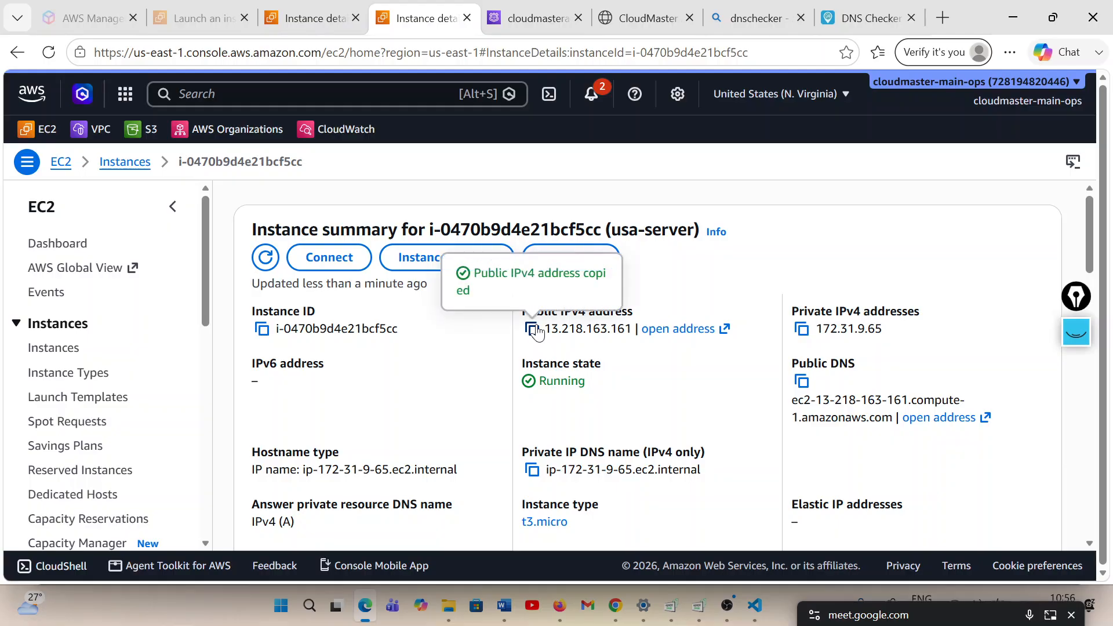
{"action": "left_click", "coordinate": [754, 605]}
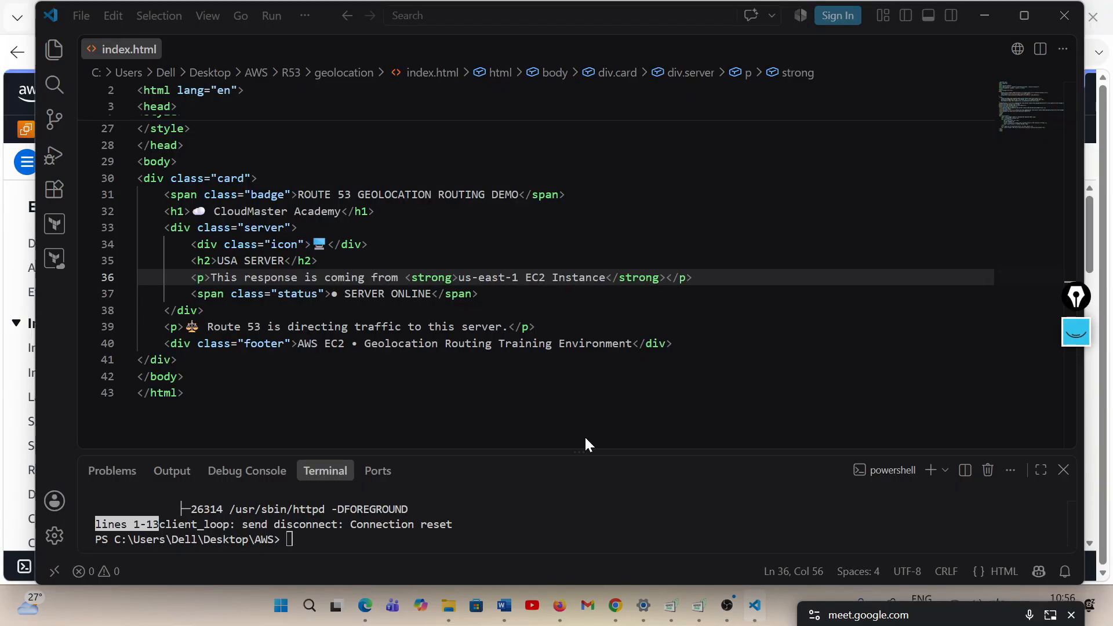
{"action": "left_click", "coordinate": [357, 548]}
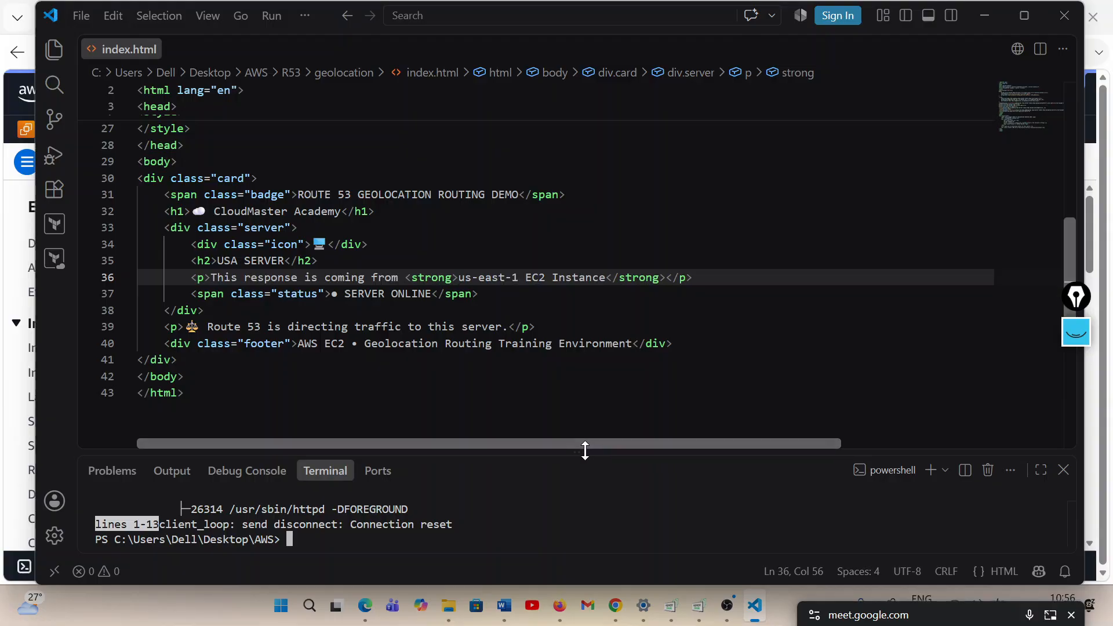
{"action": "left_click_drag", "start_coordinate": [585, 450], "coordinate": [579, 265]}
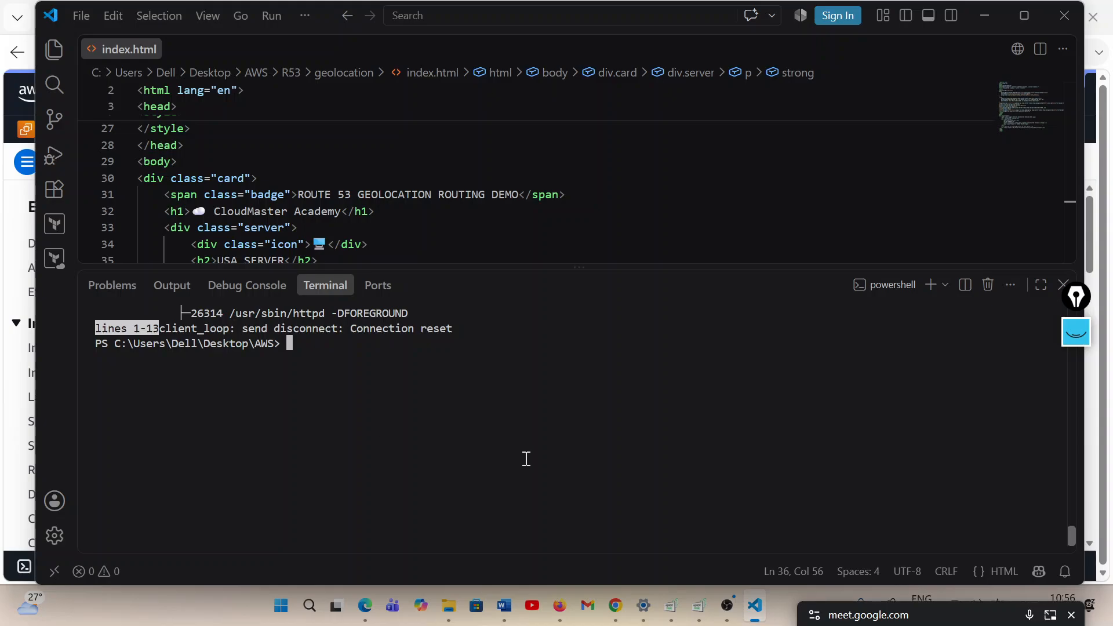
{"action": "type", "text": "ls"}
{"action": "key", "text": "Return"}
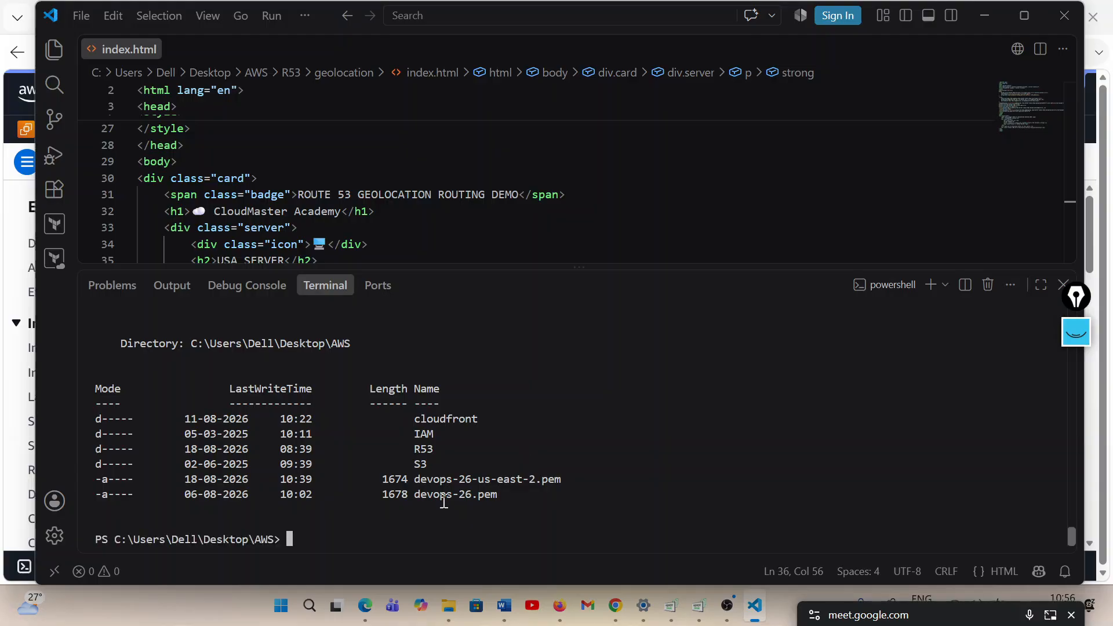
{"action": "double_click", "coordinate": [490, 480]}
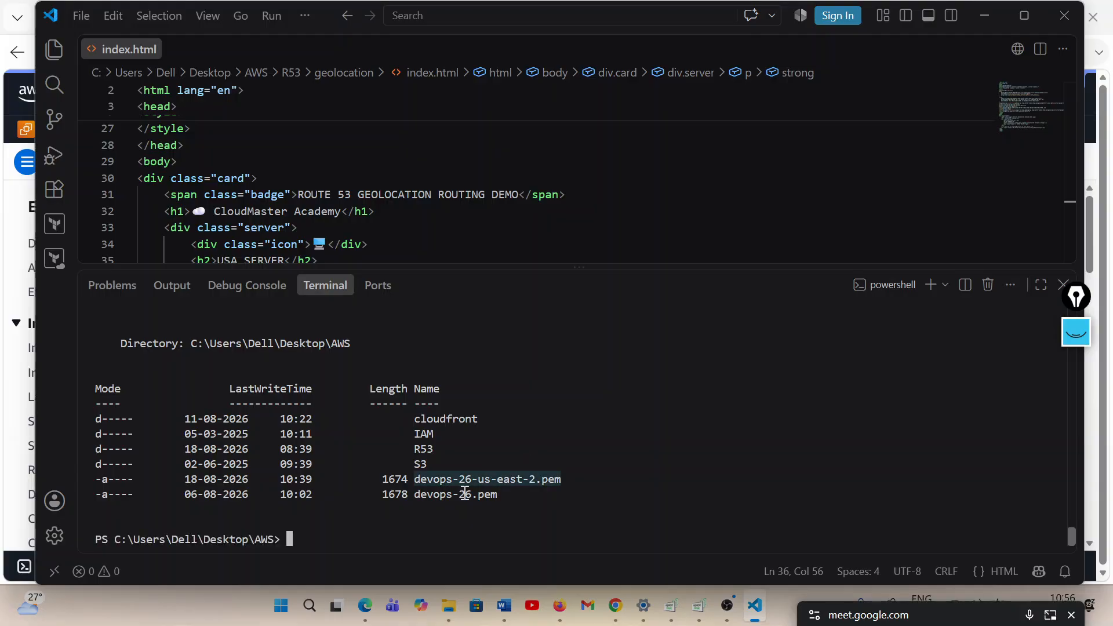
{"action": "left_click", "coordinate": [335, 531]}
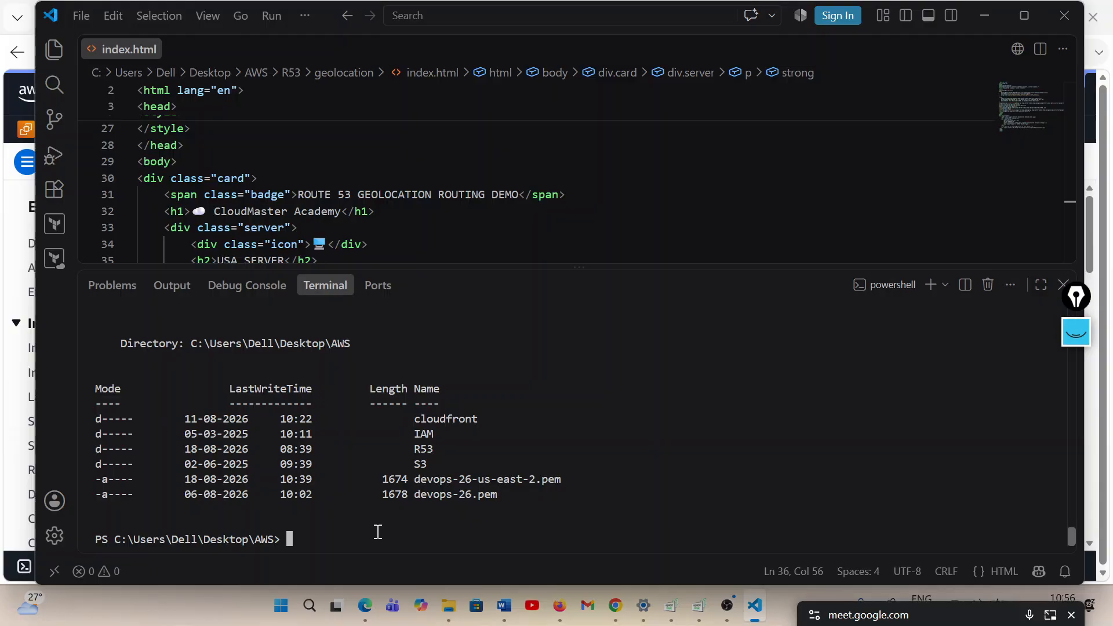
{"action": "type", "text": "ssh -i devops-26-us"}
{"action": "key", "text": "Tab"}
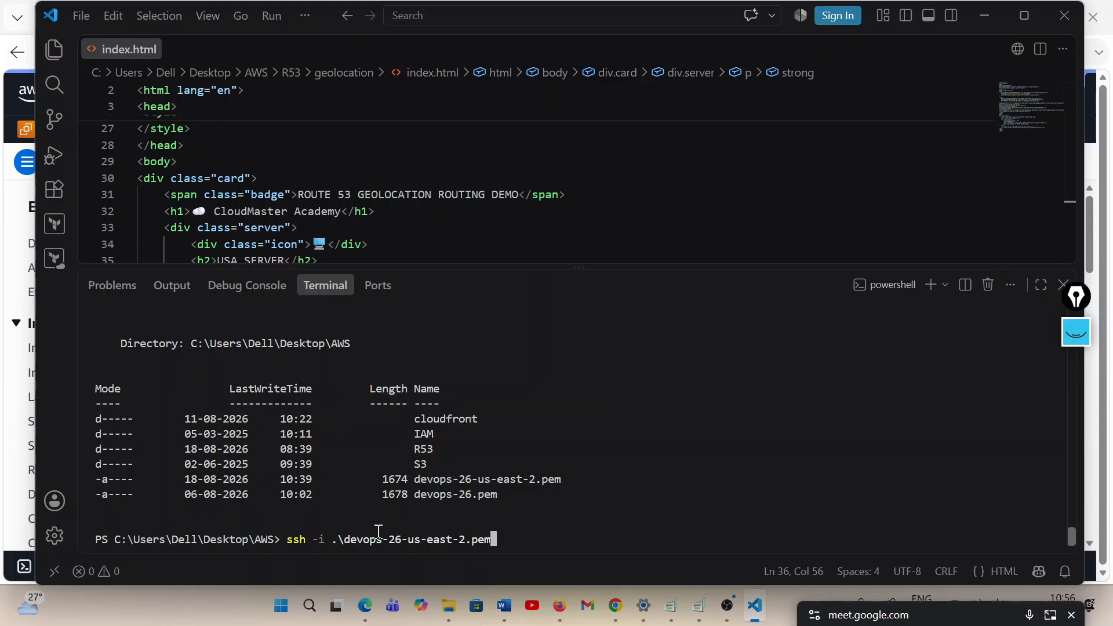
{"action": "type", "text": "ec2-user@"}
{"action": "key", "text": "ctrl+v"}
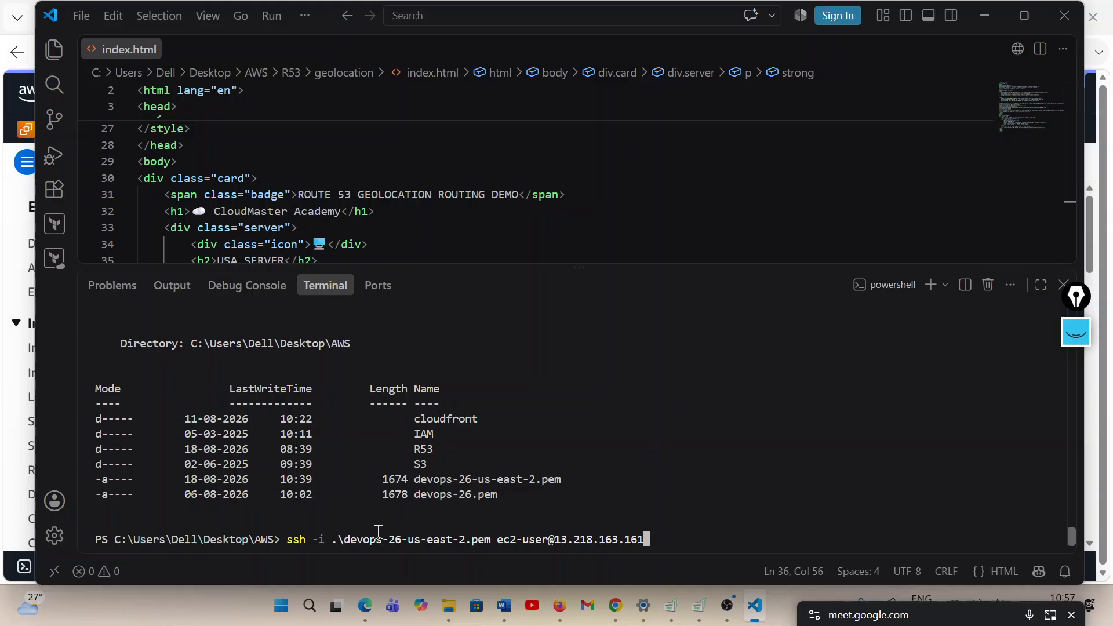
{"action": "key", "text": "Return"}
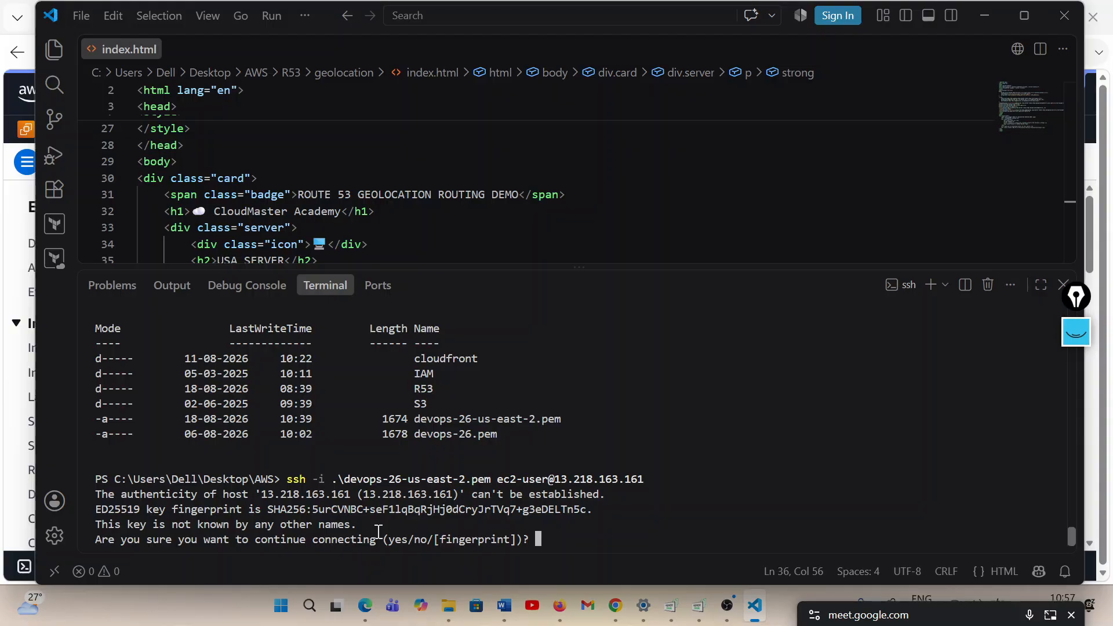
{"action": "type", "text": "yes"}
{"action": "key", "text": "Return"}
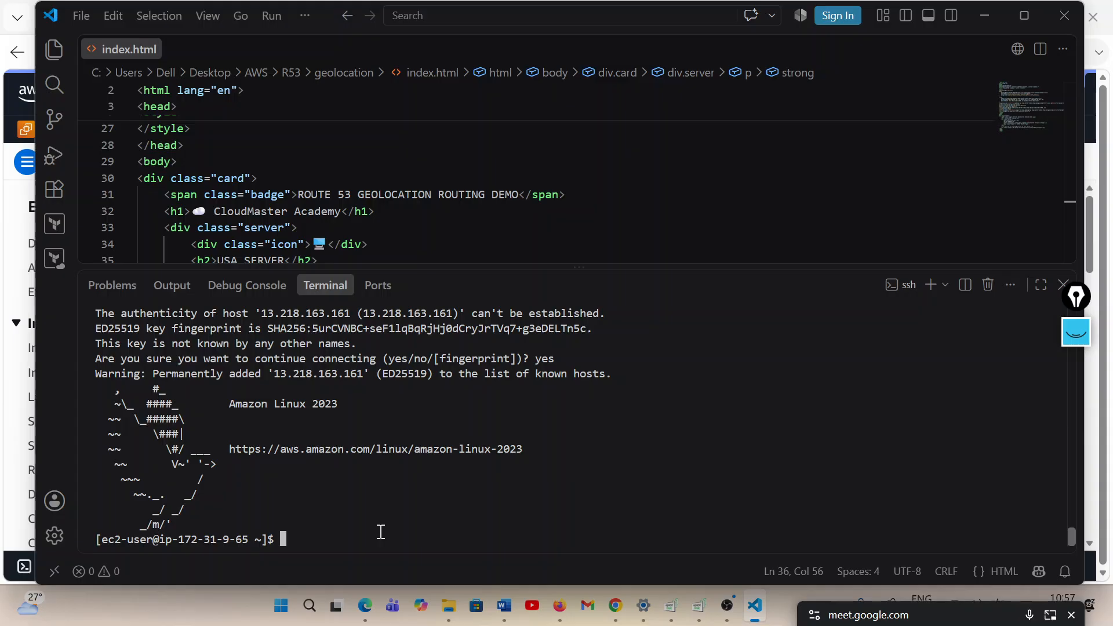
Switch to the root shell with sudo -i and install the httpd package with yum, approving the installation
{"action": "type", "text": "sudo -i"}
{"action": "key", "text": "Return"}
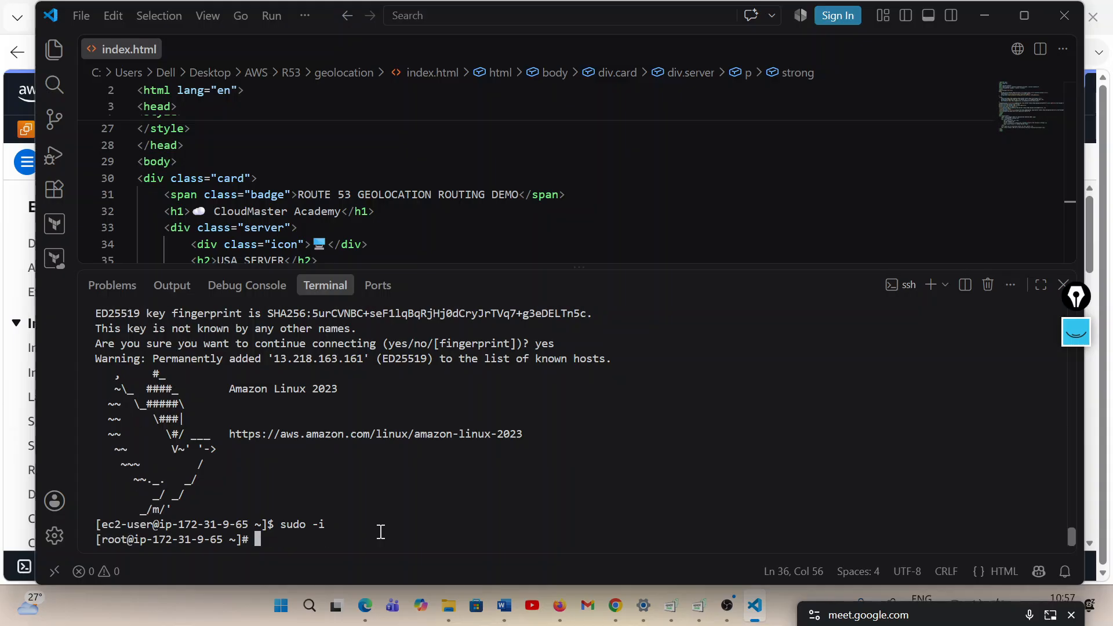
{"action": "type", "text": "yum install httpd"}
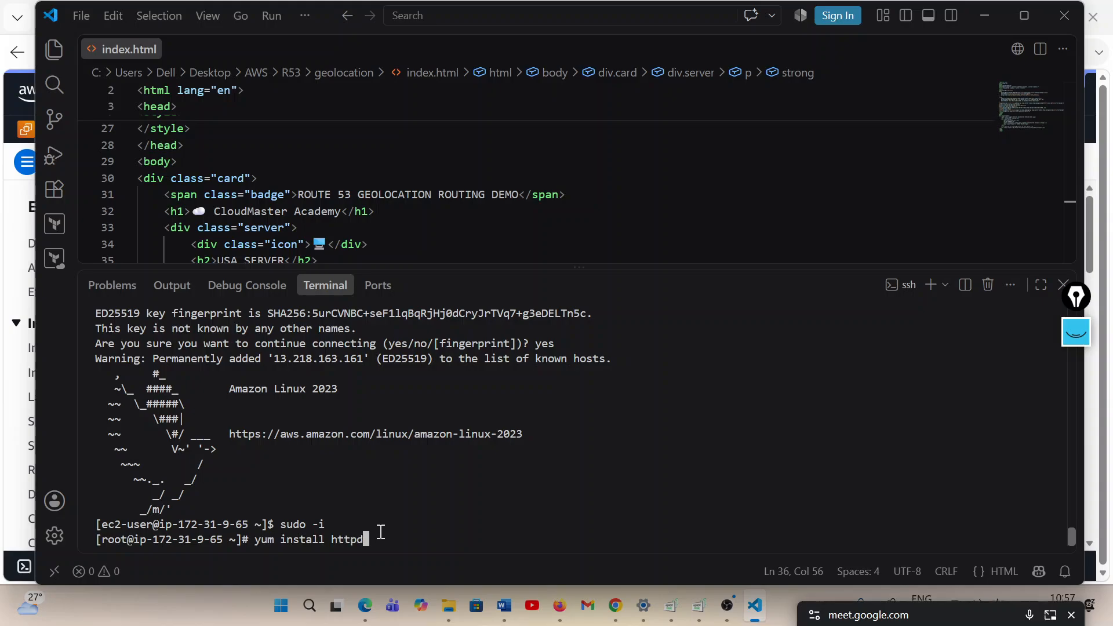
{"action": "key", "text": "Return"}
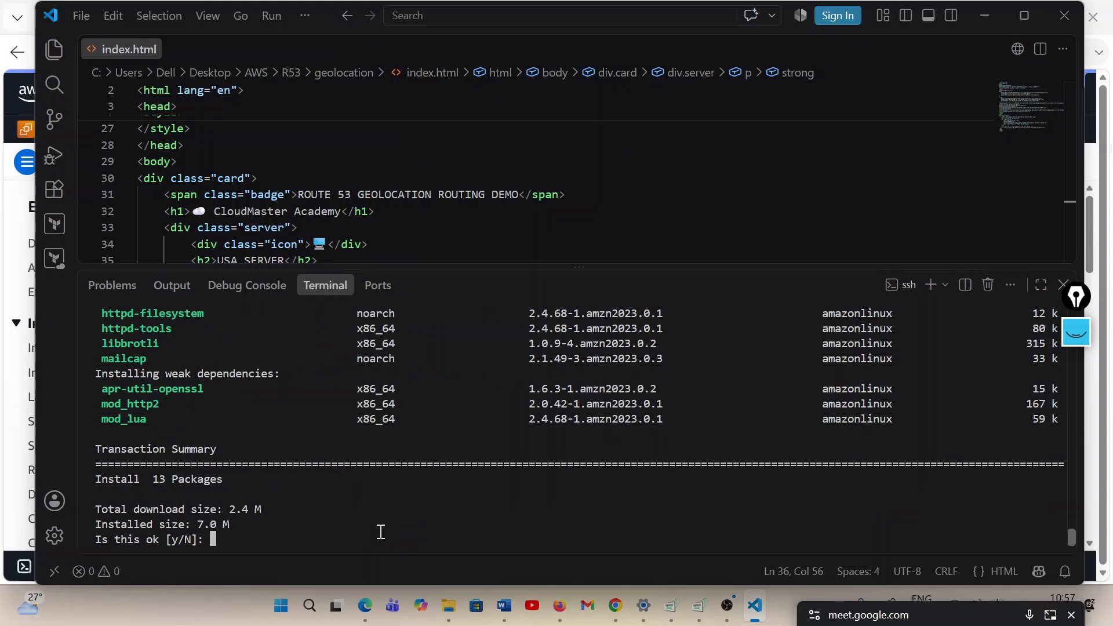
{"action": "type", "text": "y"}
{"action": "key", "text": "Return"}
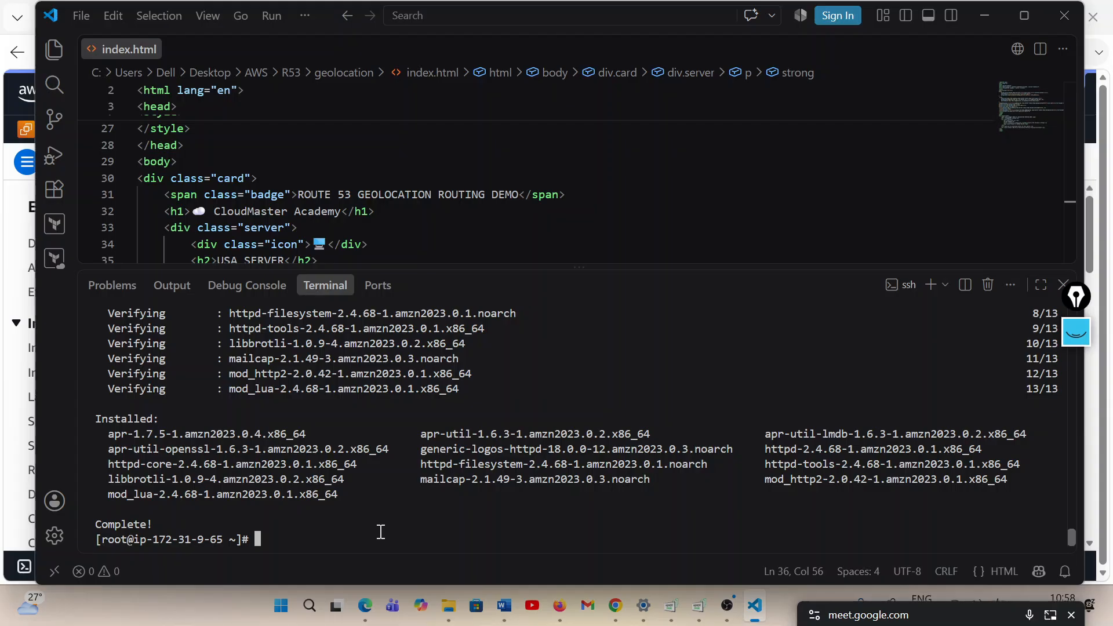
Change to the /var/www/html directory and open a new index.html there in vim
{"action": "type", "text": "cd /var/www/html"}
{"action": "key", "text": "Return"}
{"action": "type", "text": "vi"}
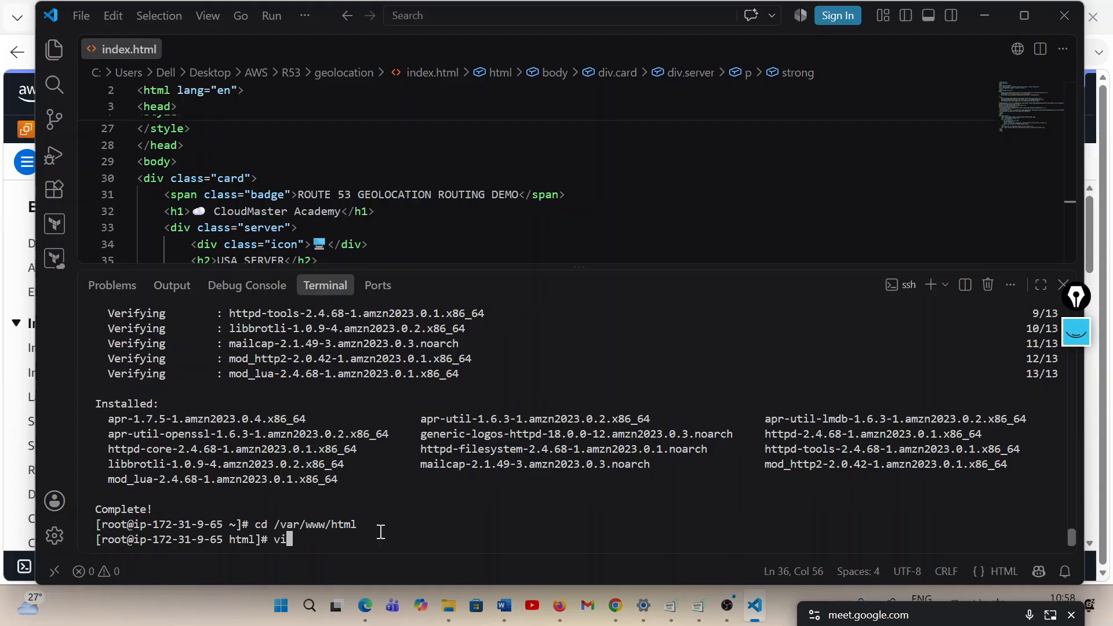
{"action": "type", "text": "m index.html"}
{"action": "key", "text": "Return"}
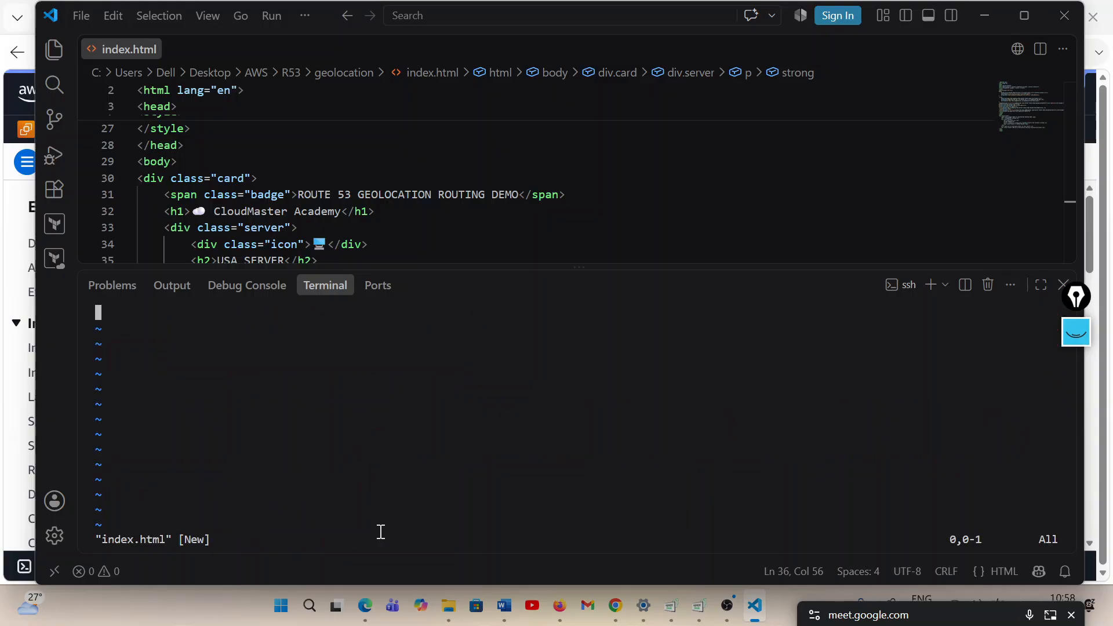
Copy the entire local index.html code into the server's index.html in vim, then save and quit with :wq
{"action": "left_click", "coordinate": [354, 194]}
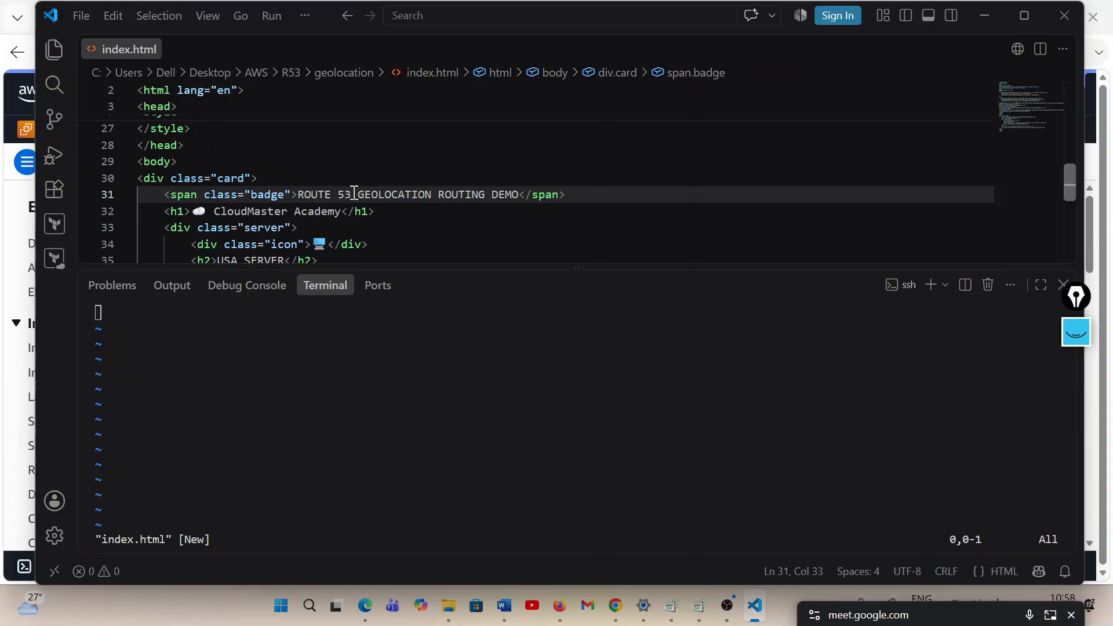
{"action": "key", "text": "ctrl+a"}
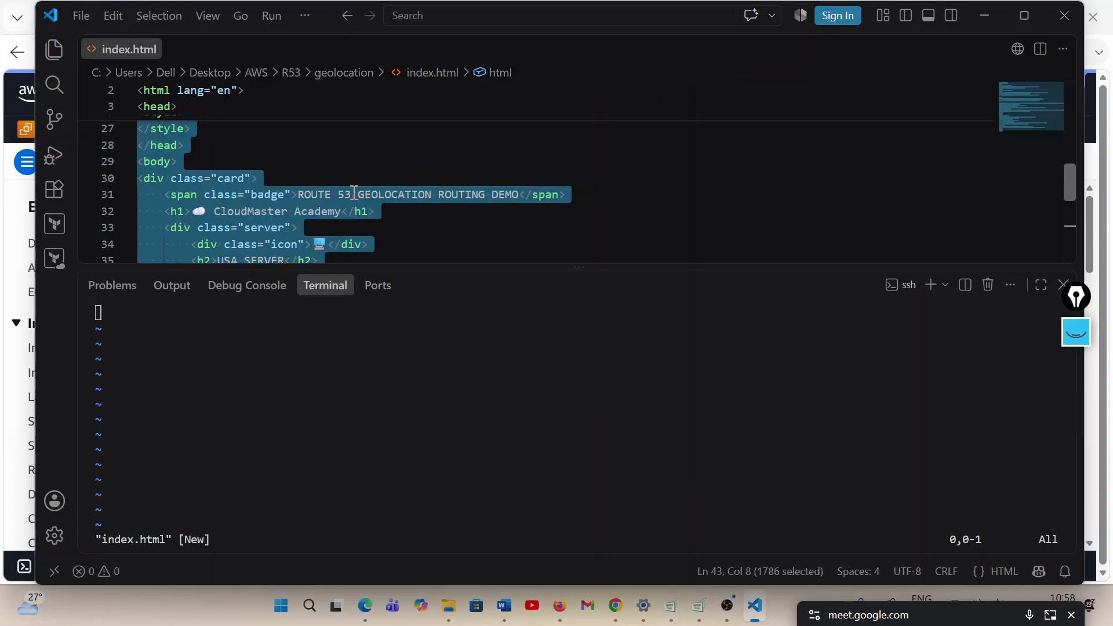
{"action": "left_click", "coordinate": [133, 405]}
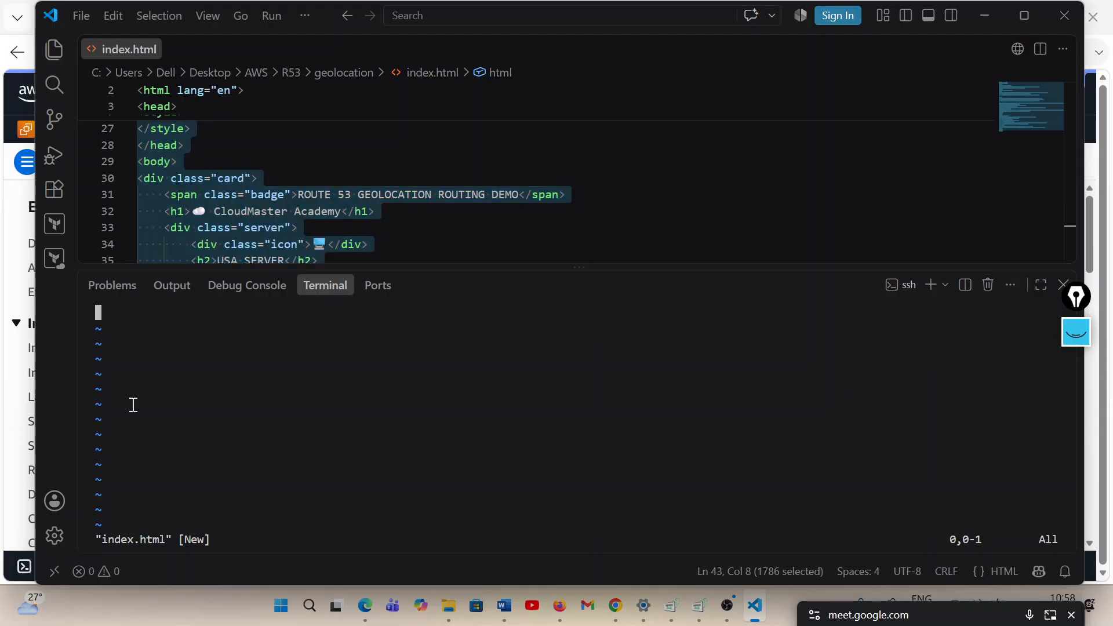
{"action": "key", "text": "i"}
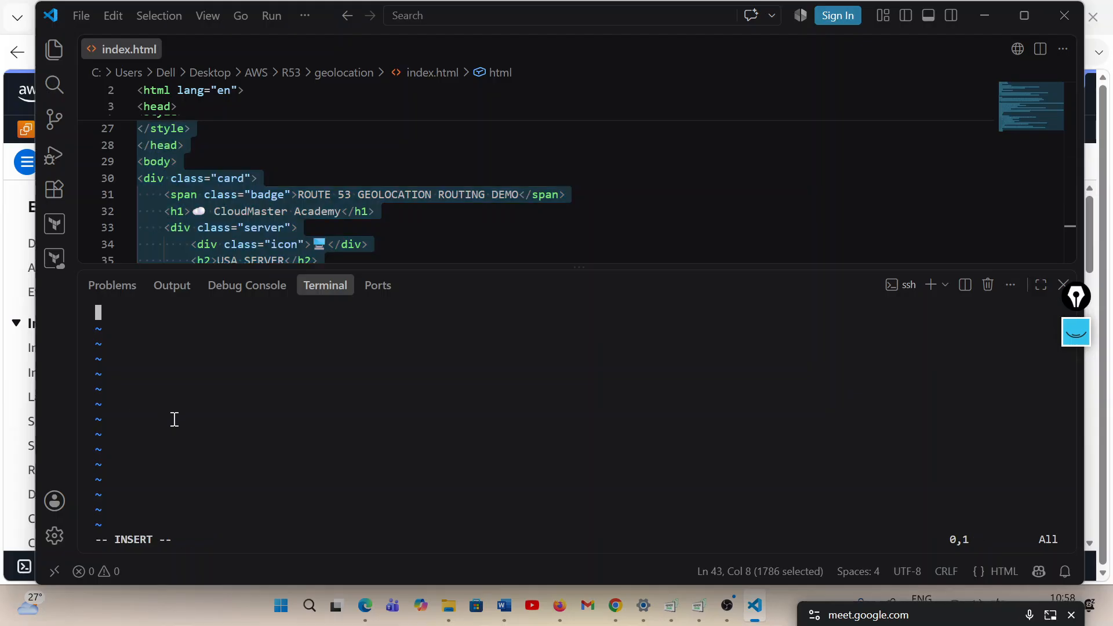
{"action": "key", "text": "ctrl+v"}
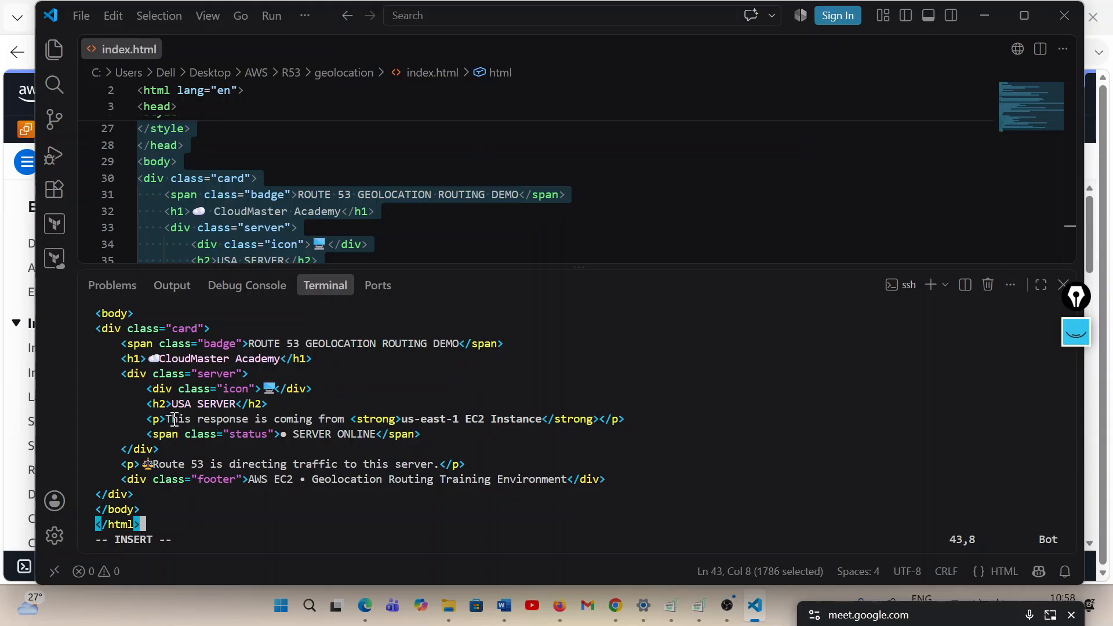
{"action": "key", "text": "Escape"}
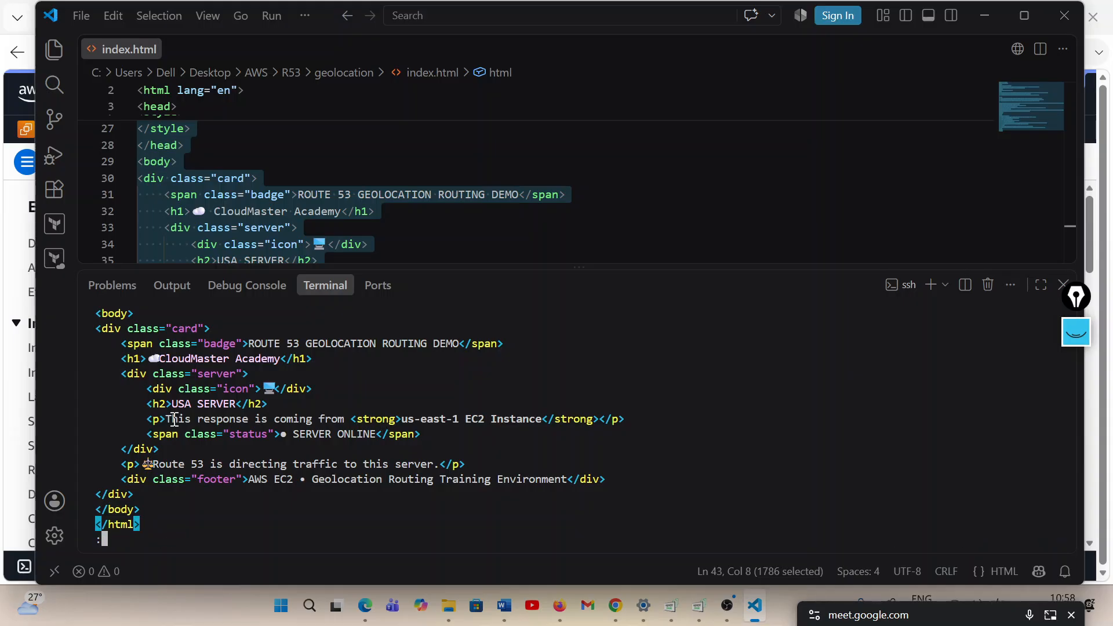
{"action": "type", "text": ":wq"}
{"action": "key", "text": "Return"}
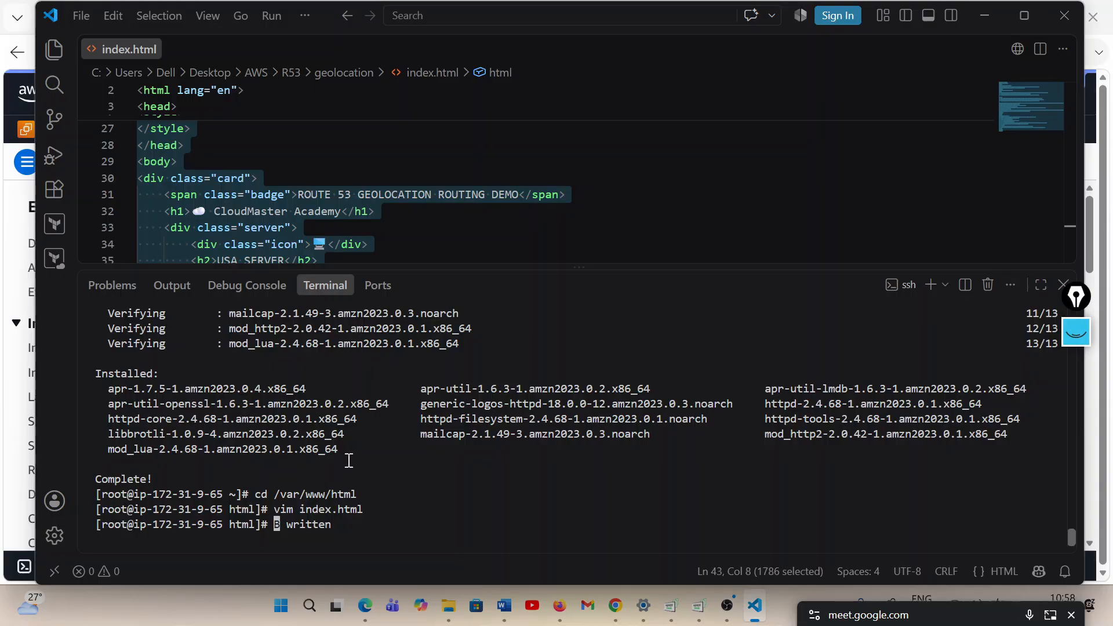
Clear the prompt line, list the files in /var/www/html, and start the httpd service with systemctl
{"action": "key", "text": "ctrl+c"}
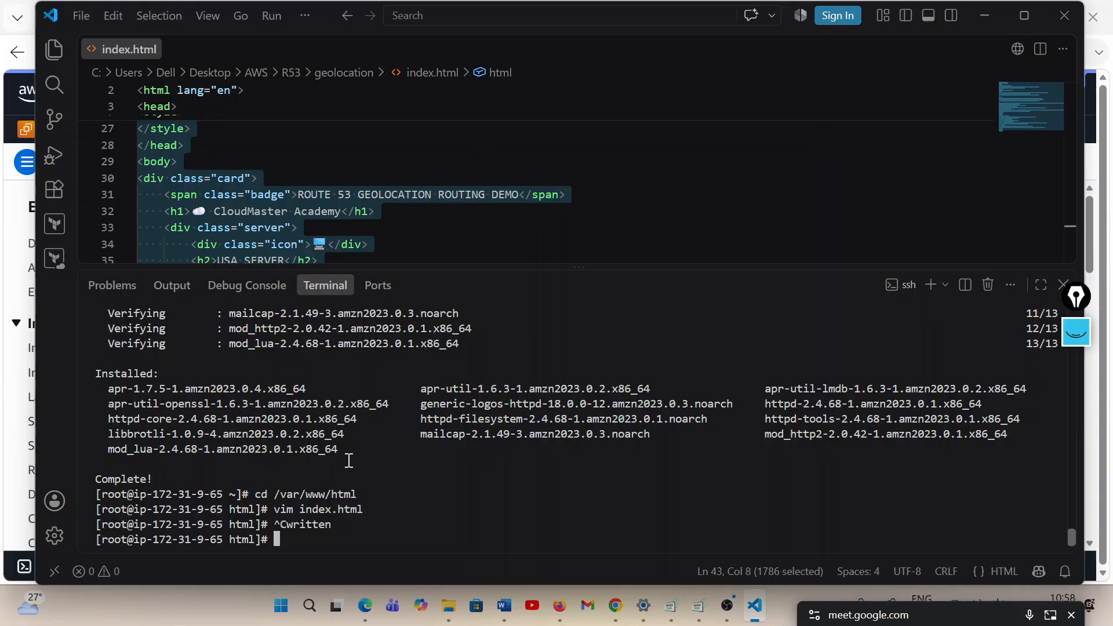
{"action": "type", "text": "ls"}
{"action": "key", "text": "Return"}
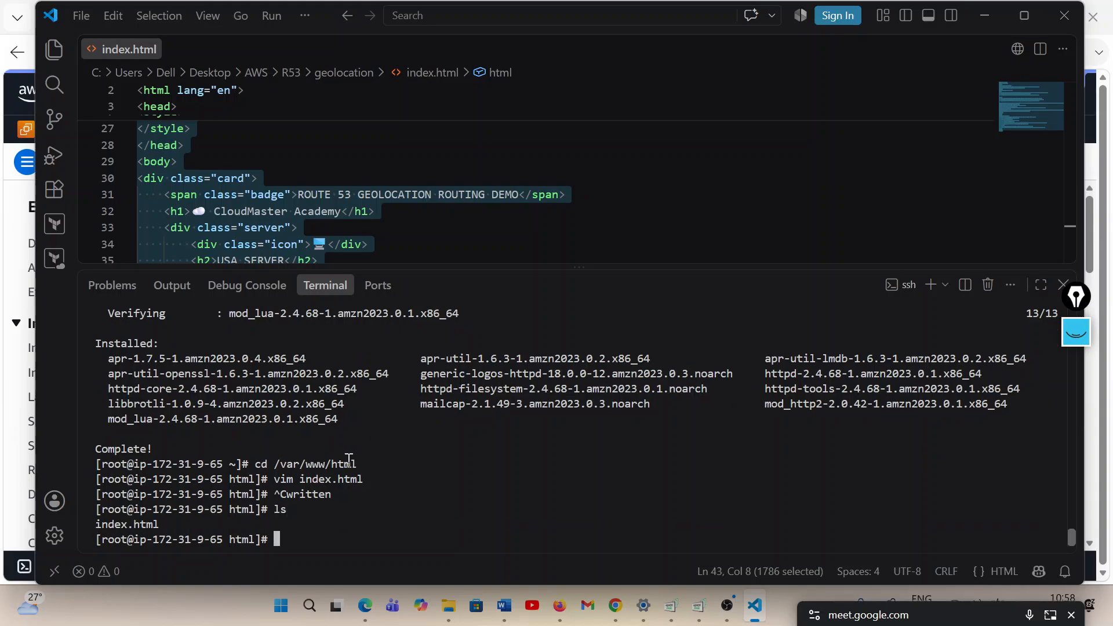
{"action": "type", "text": "systemctl start htt"}
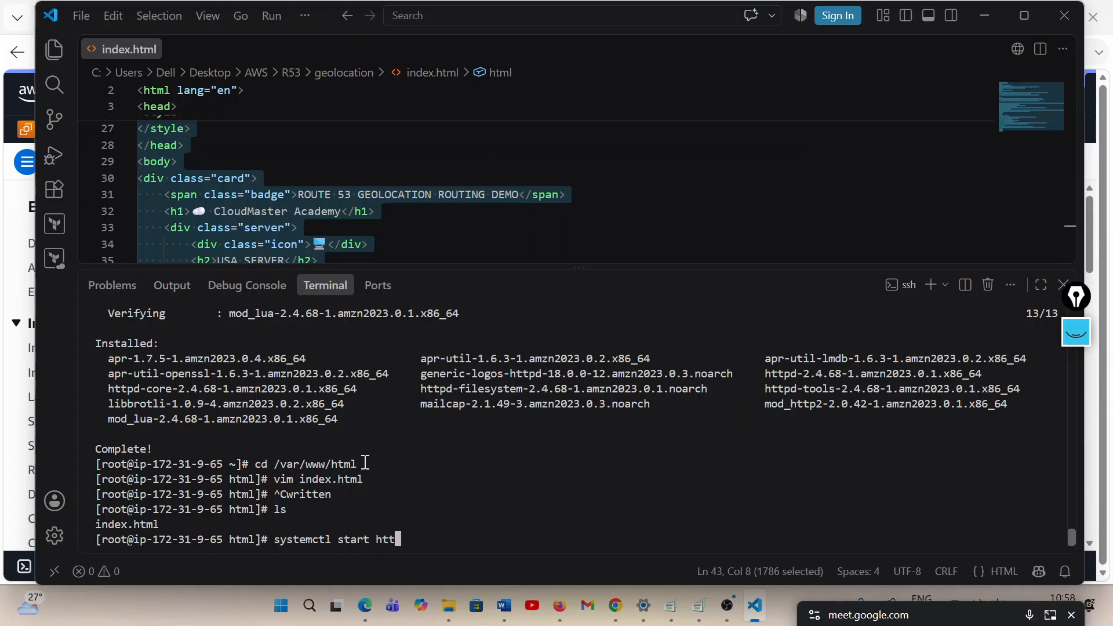
{"action": "type", "text": "pd"}
{"action": "key", "text": "Return"}
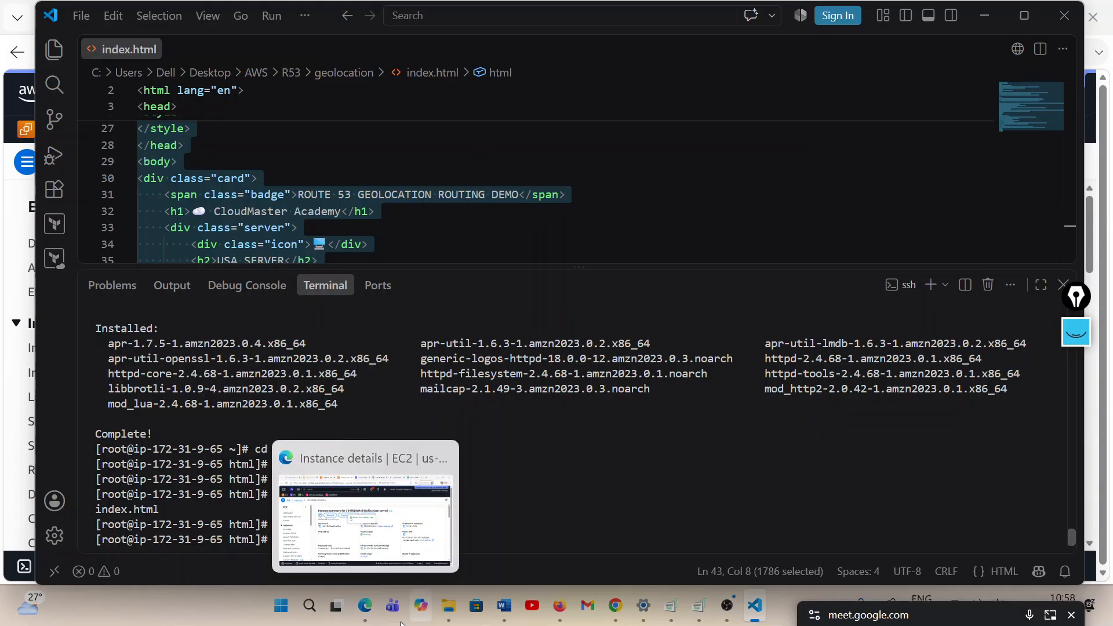
Switch to Edge, copy the usa-server's public IPv4 address, and open the records of the cloudmasteracademy.in hosted zone in Route 53
{"action": "left_click", "coordinate": [365, 606]}
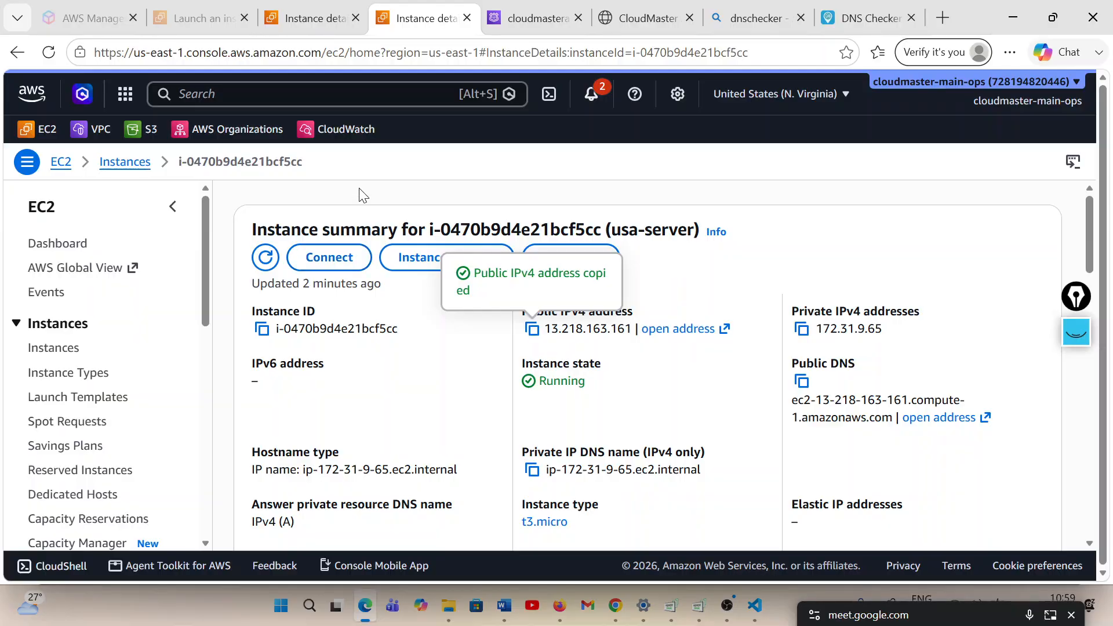
{"action": "left_click", "coordinate": [529, 20]}
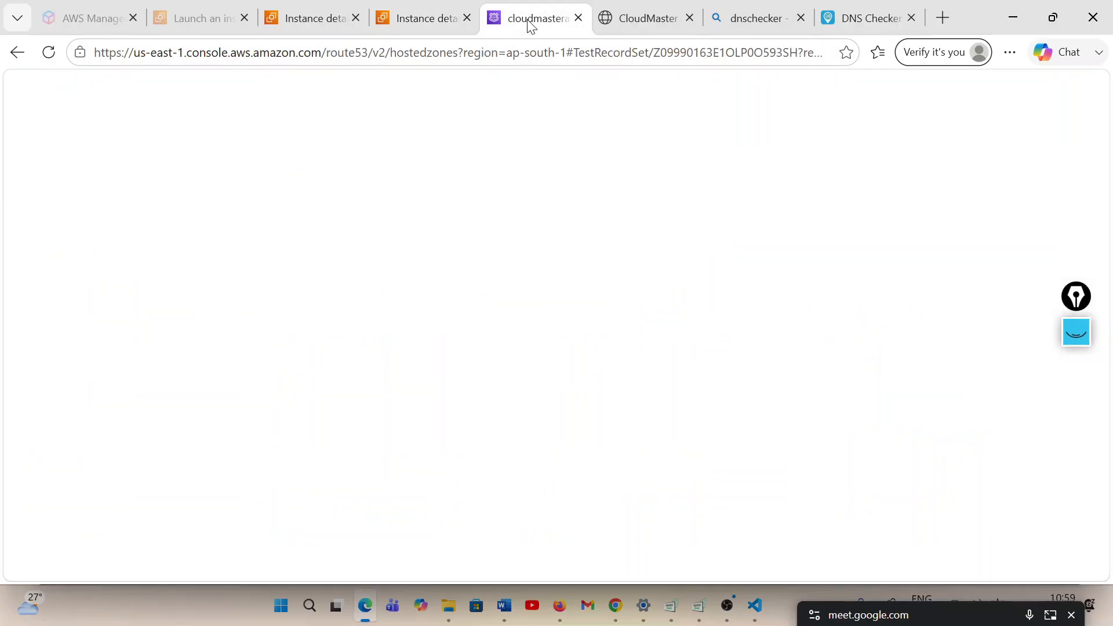
{"action": "left_click", "coordinate": [426, 18]}
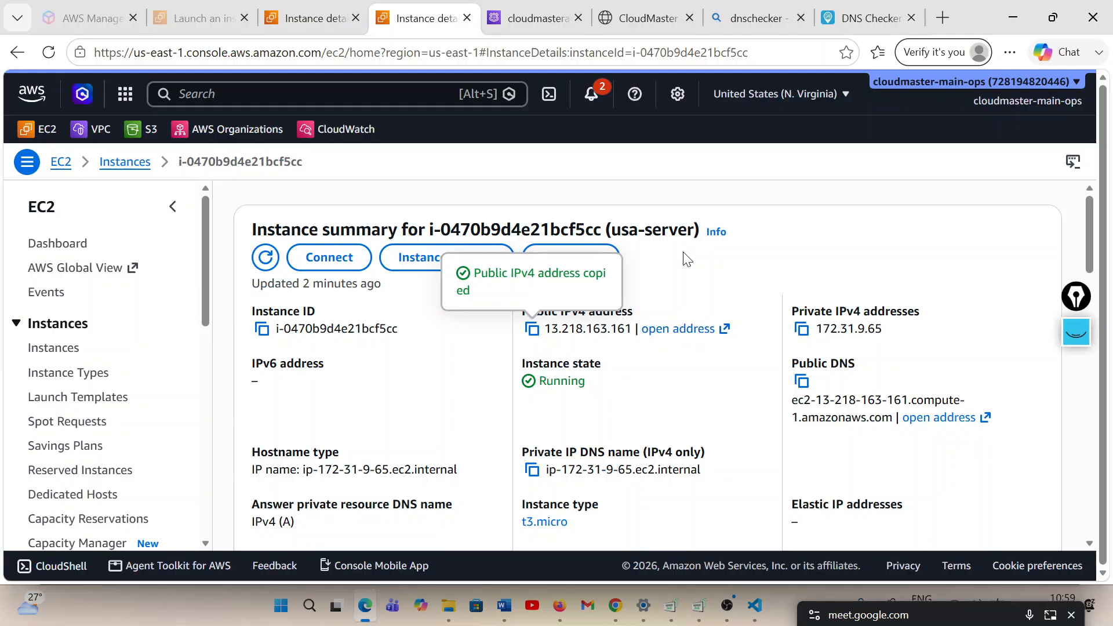
{"action": "left_click", "coordinate": [537, 335]}
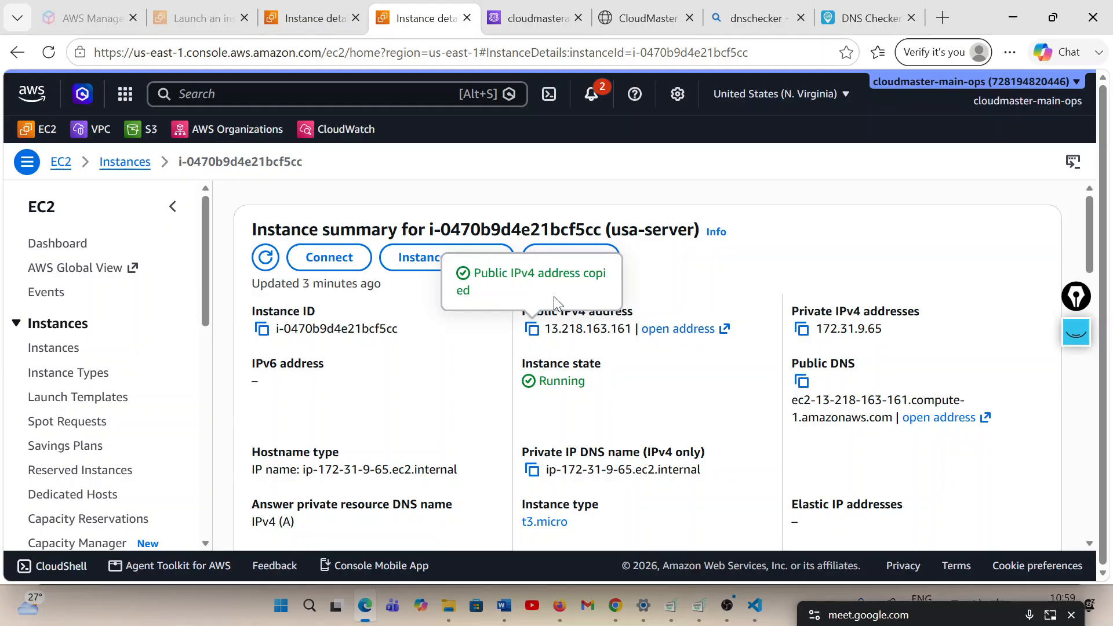
{"action": "left_click", "coordinate": [513, 29]}
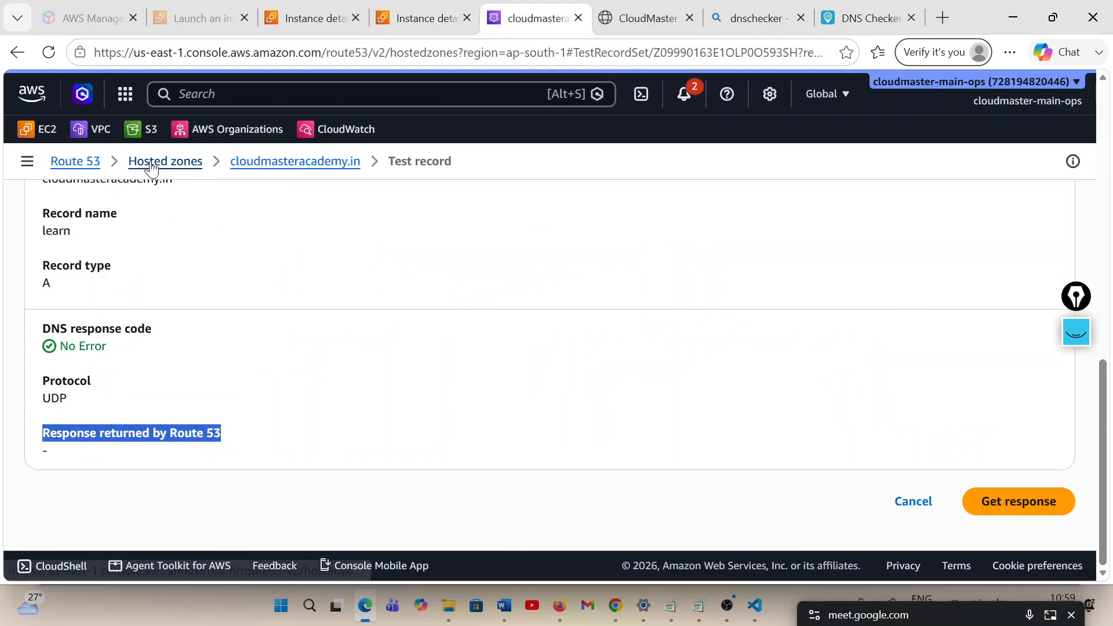
{"action": "left_click", "coordinate": [280, 165]}
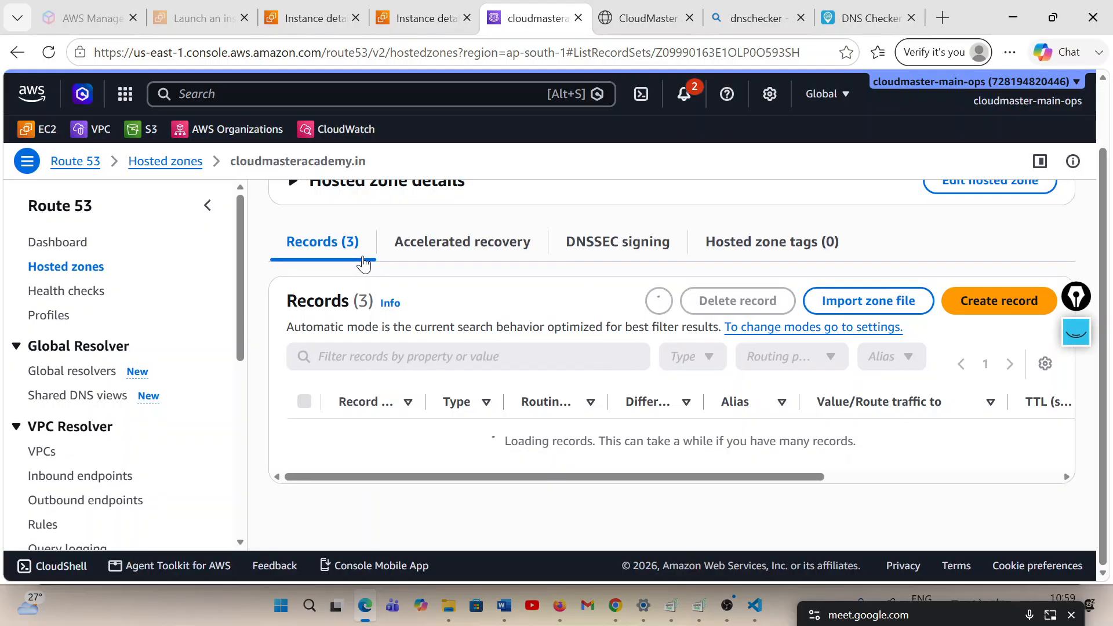
{"action": "scroll", "coordinate": [364, 262], "scroll_direction": "down", "scroll_amount": 2}
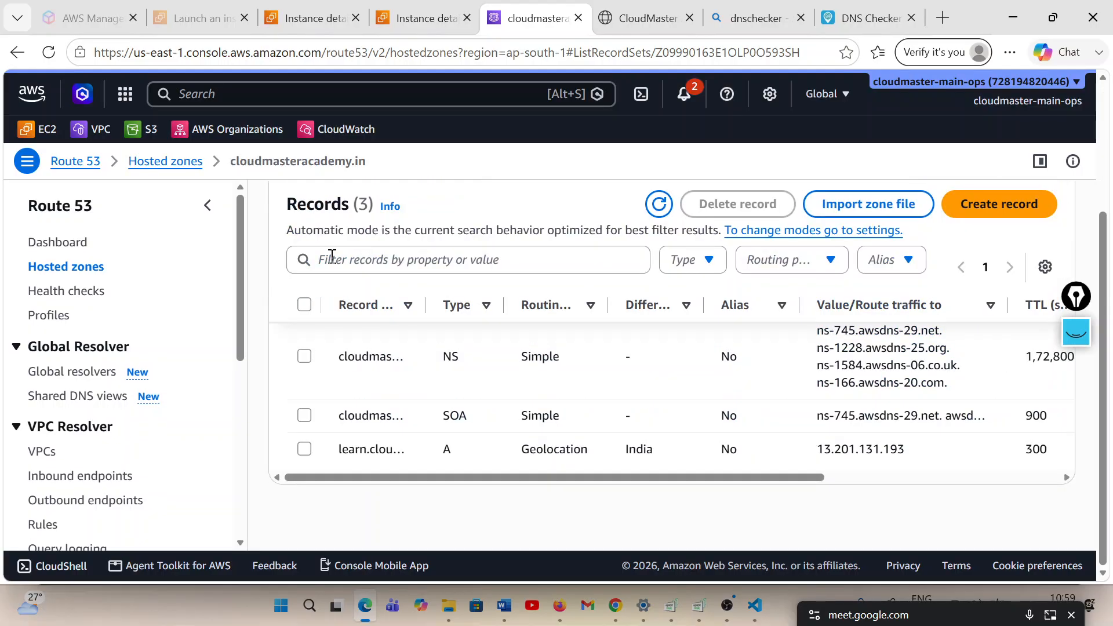
Start a new A record in the cloudmasteracademy.in hosted zone with the Geolocation routing policy
{"action": "left_click", "coordinate": [979, 206]}
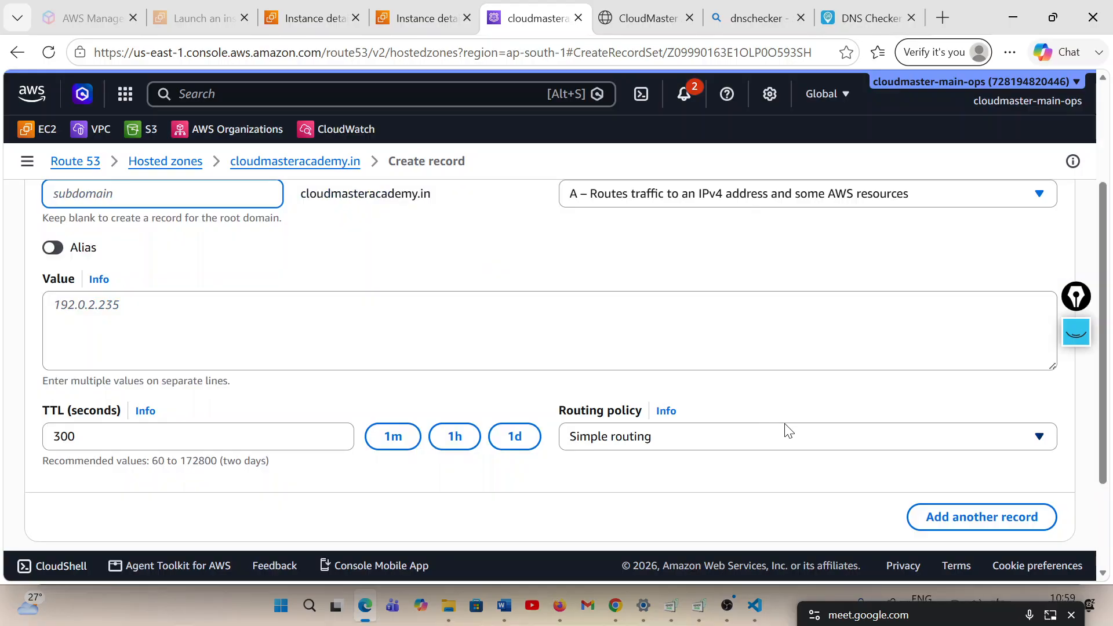
{"action": "left_click", "coordinate": [897, 447]}
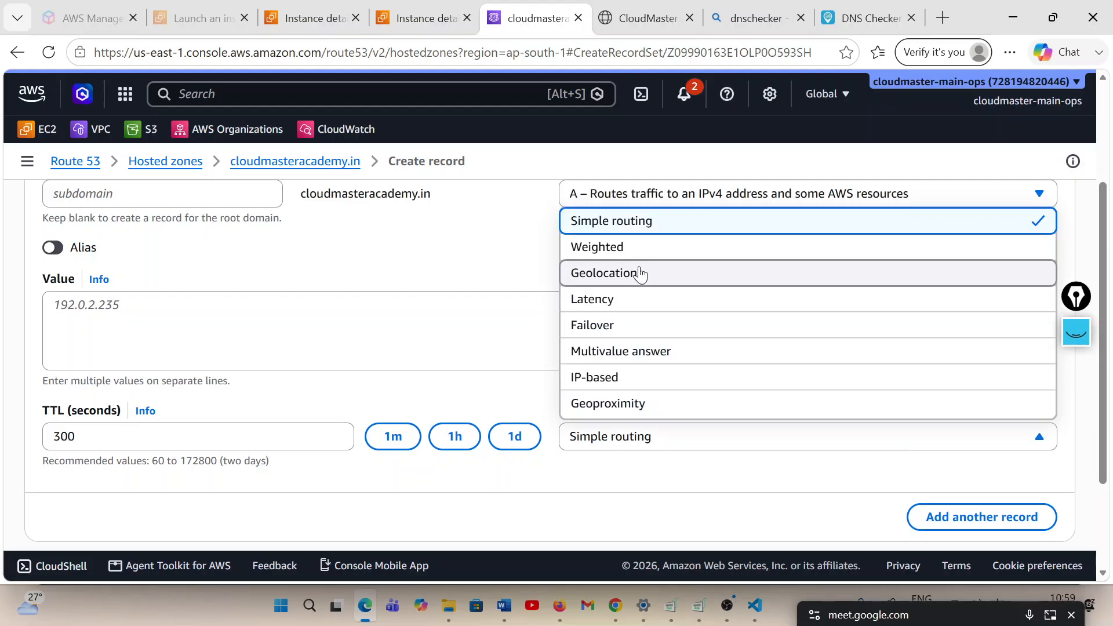
{"action": "left_click", "coordinate": [641, 274]}
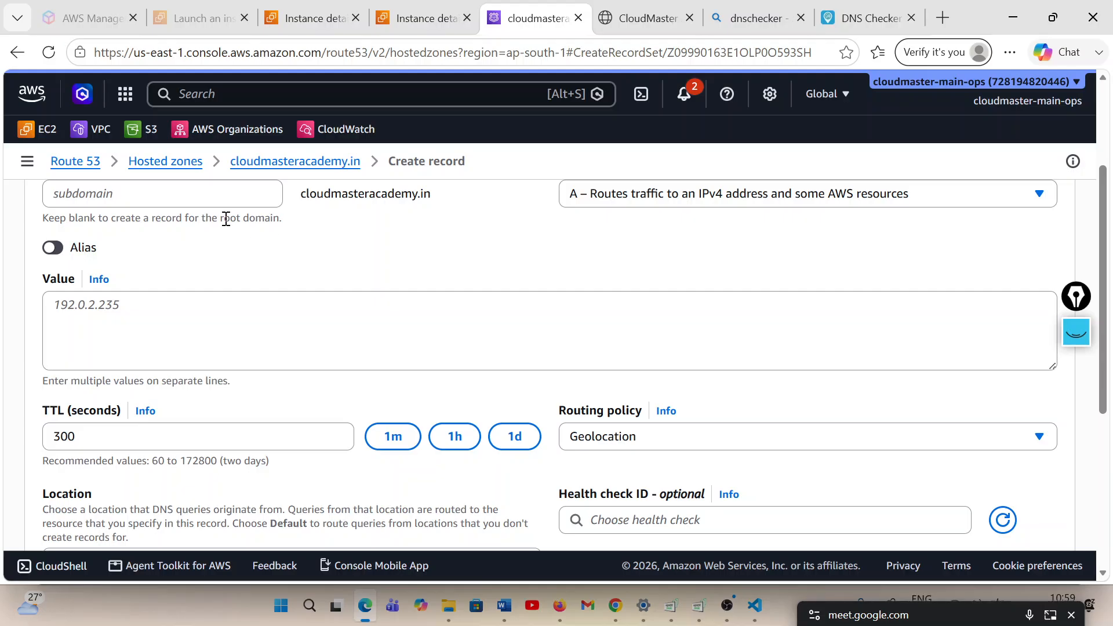
Name the record learn and enter the copied usa-server address 13.218.163.161 as its value
{"action": "left_click", "coordinate": [195, 194]}
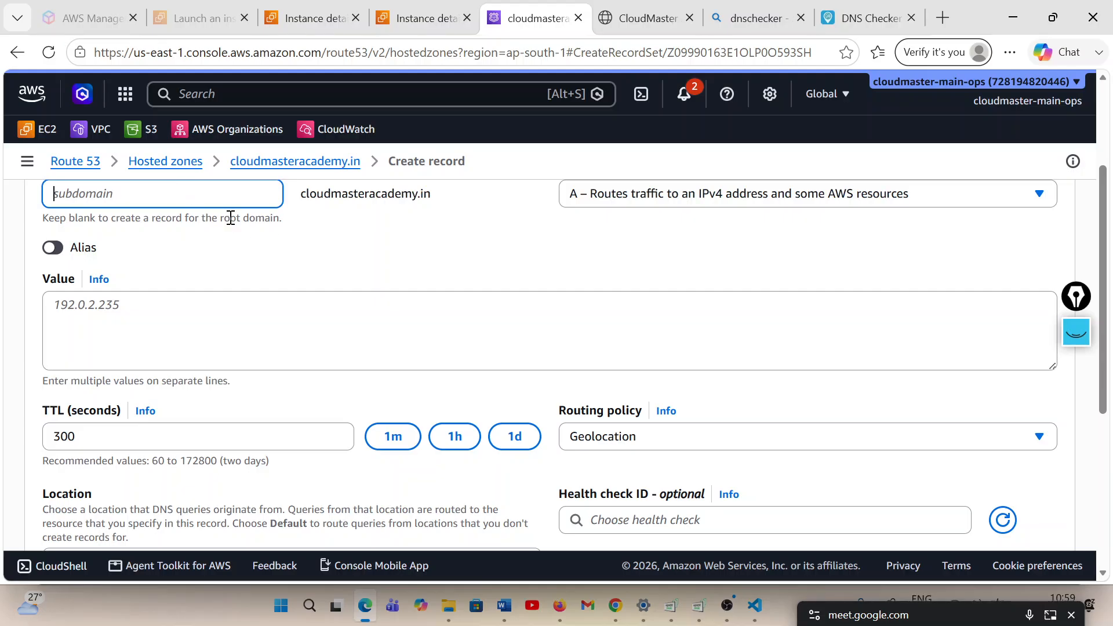
{"action": "type", "text": "la"}
{"action": "key", "text": "BackSpace"}
{"action": "key", "text": "BackSpace"}
{"action": "type", "text": "learn"}
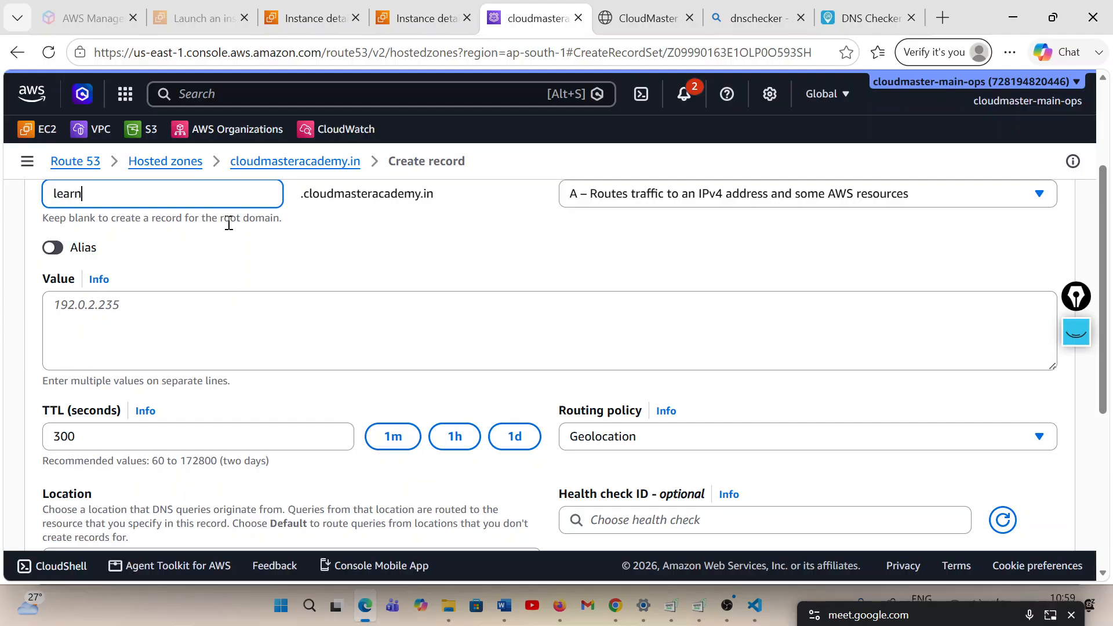
{"action": "left_click", "coordinate": [75, 310]}
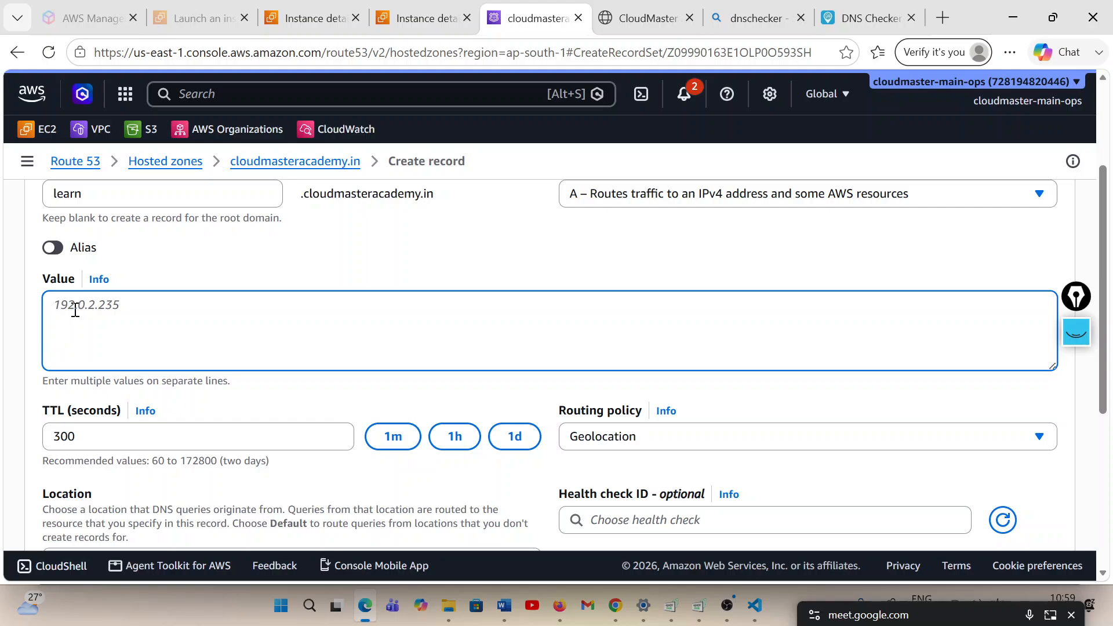
{"action": "key", "text": "ctrl+v"}
{"action": "scroll", "coordinate": [264, 360], "scroll_direction": "down", "scroll_amount": 3}
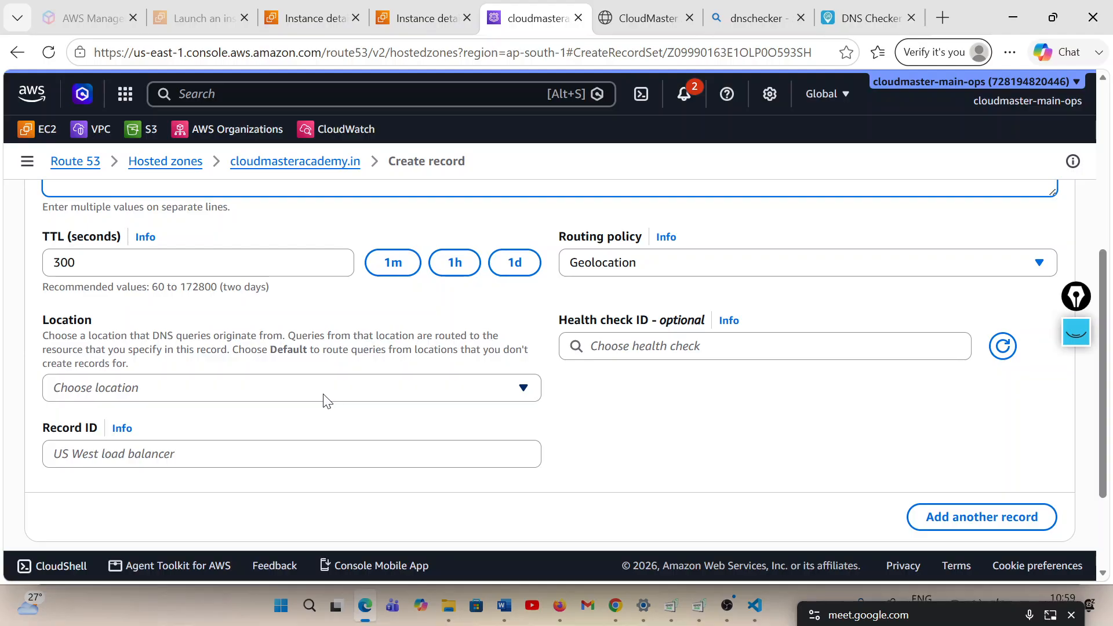
{"action": "left_click", "coordinate": [324, 399]}
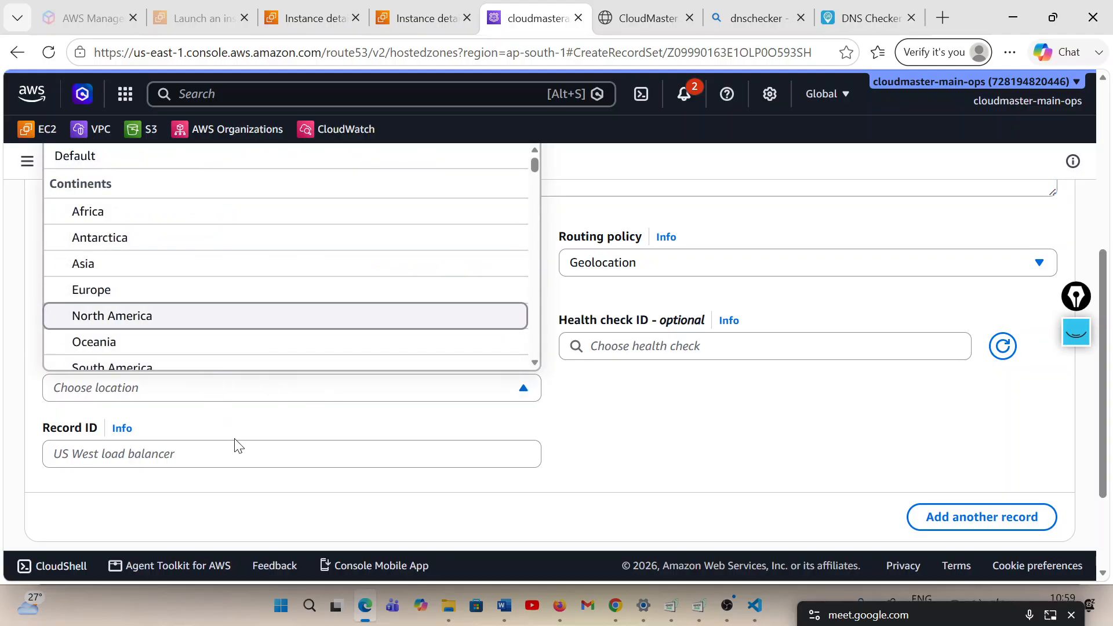
{"action": "scroll", "coordinate": [240, 446], "scroll_direction": "up", "scroll_amount": 3}
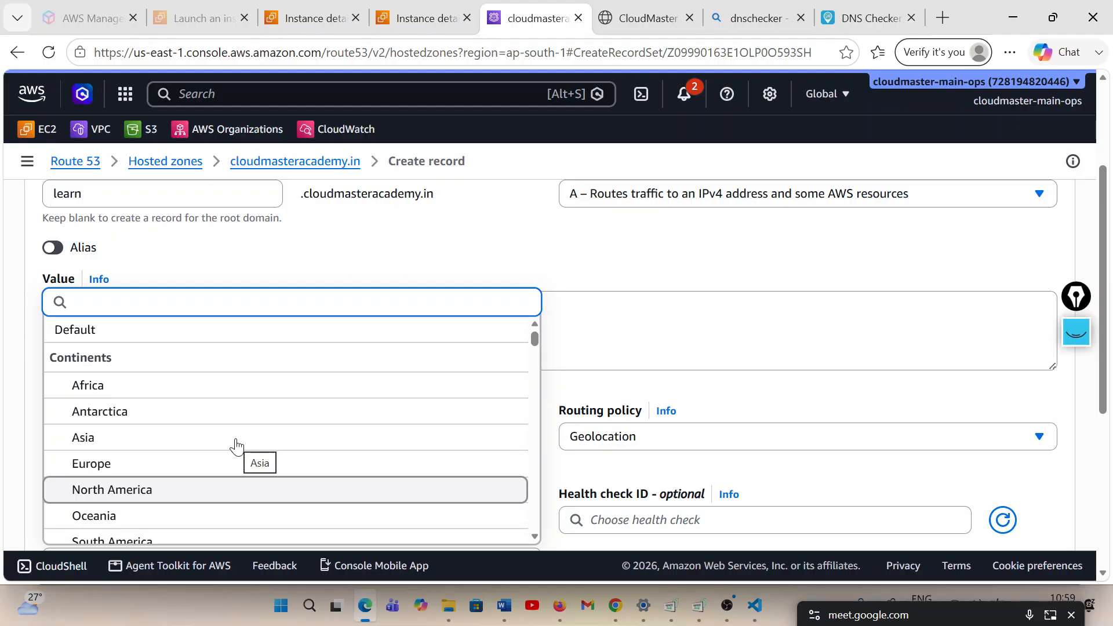
{"action": "type", "text": "usa"}
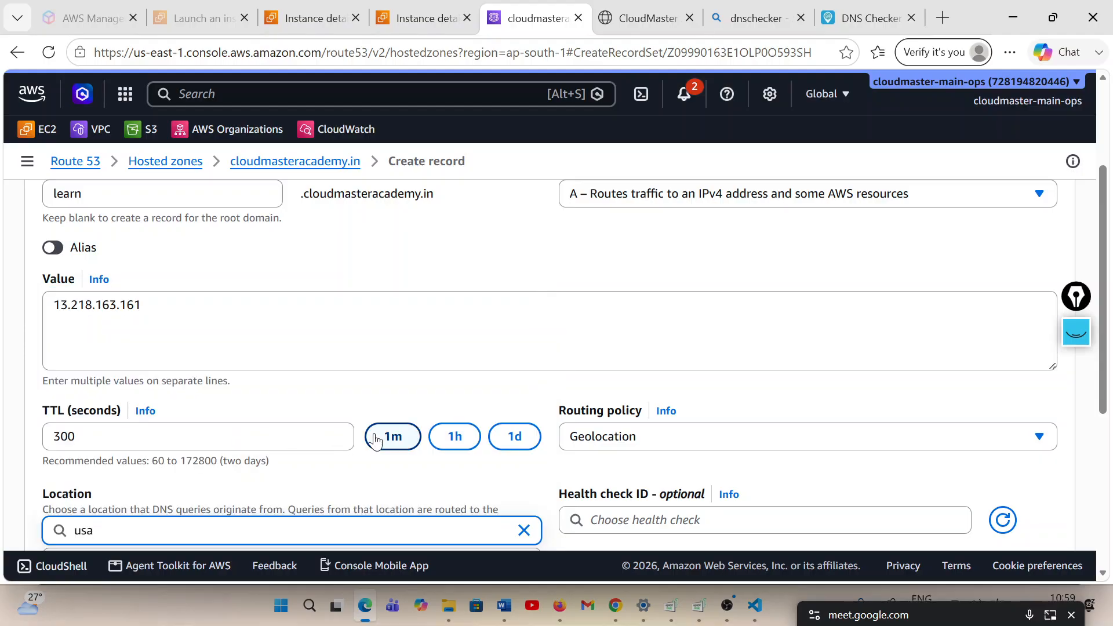
{"action": "scroll", "coordinate": [392, 433], "scroll_direction": "down", "scroll_amount": 2}
{"action": "scroll", "coordinate": [391, 434], "scroll_direction": "down", "scroll_amount": 1}
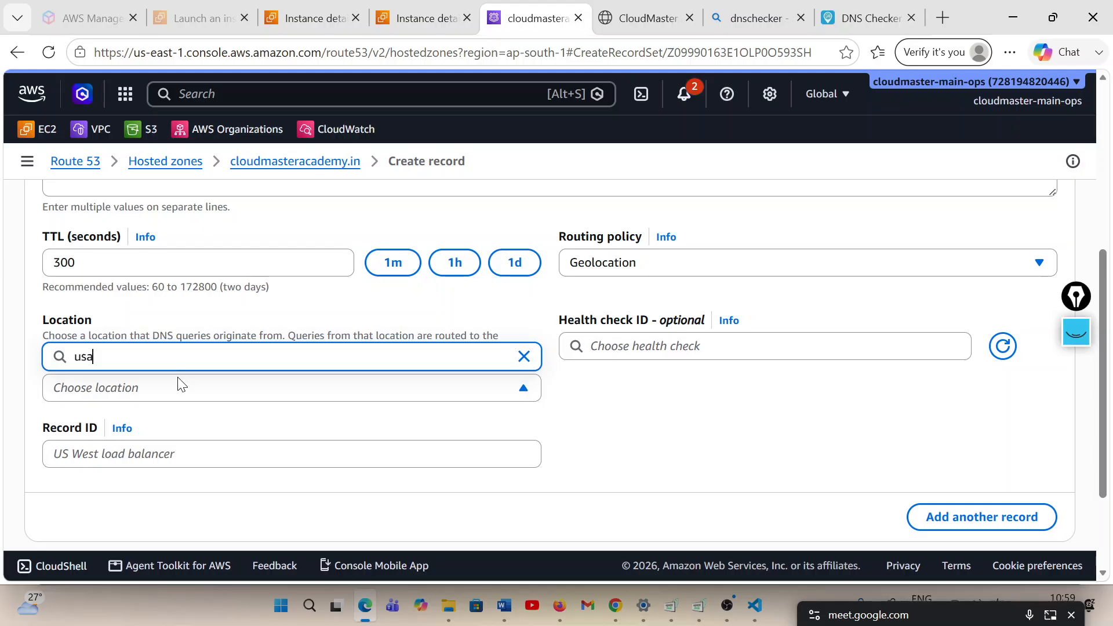
{"action": "left_click", "coordinate": [256, 397]}
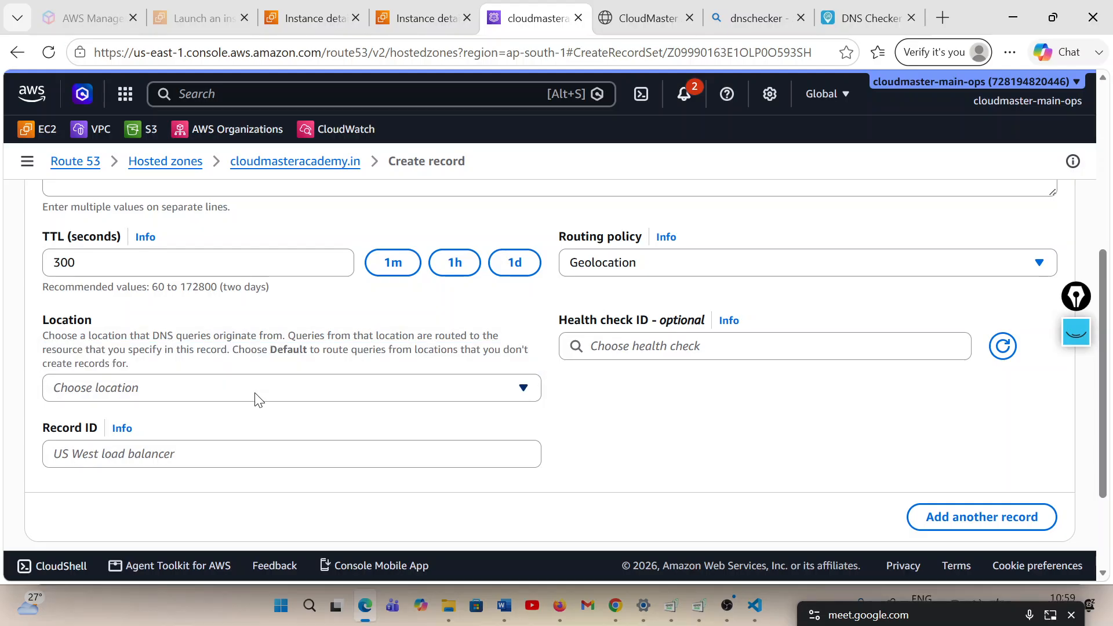
Search the record's locations for united and set the location to United States
{"action": "left_click", "coordinate": [480, 388]}
{"action": "scroll", "coordinate": [478, 388], "scroll_direction": "up", "scroll_amount": 3}
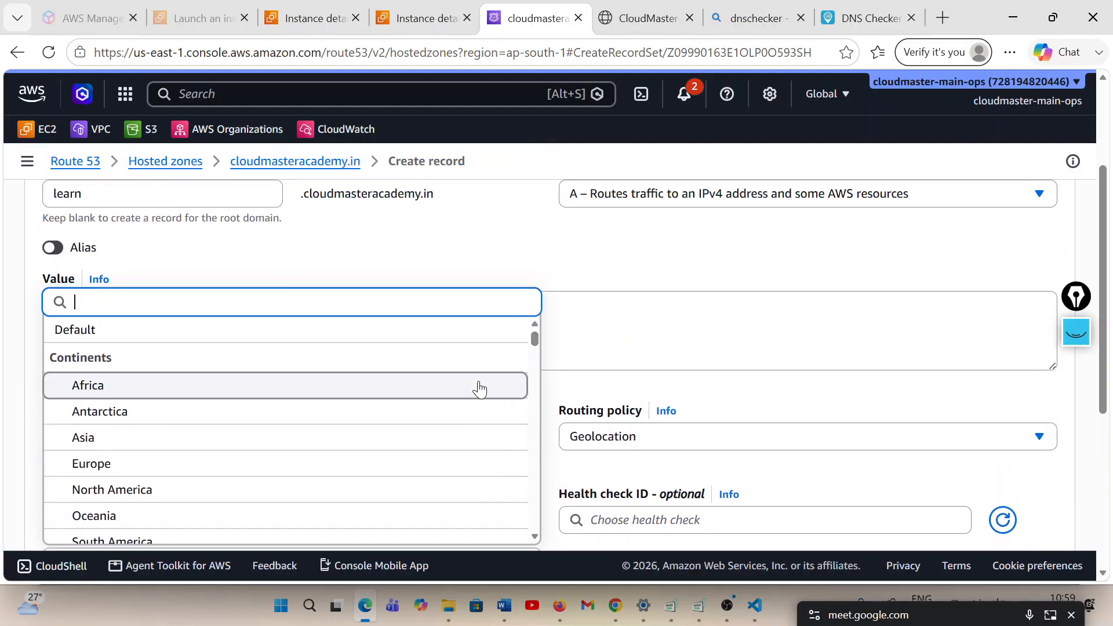
{"action": "type", "text": "united"}
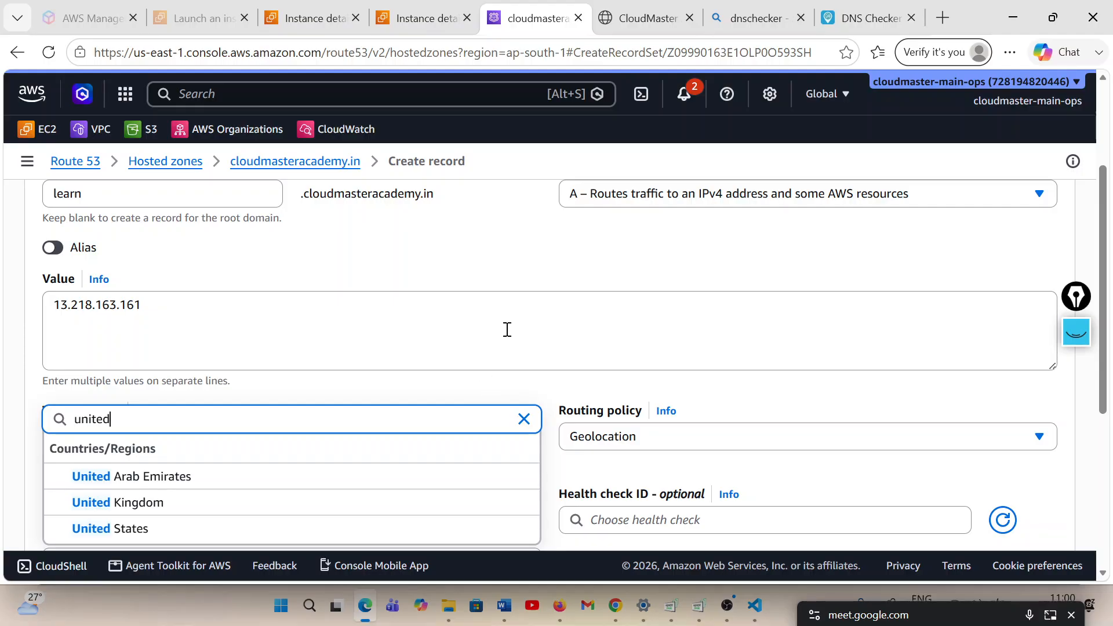
{"action": "scroll", "coordinate": [506, 329], "scroll_direction": "down", "scroll_amount": 2}
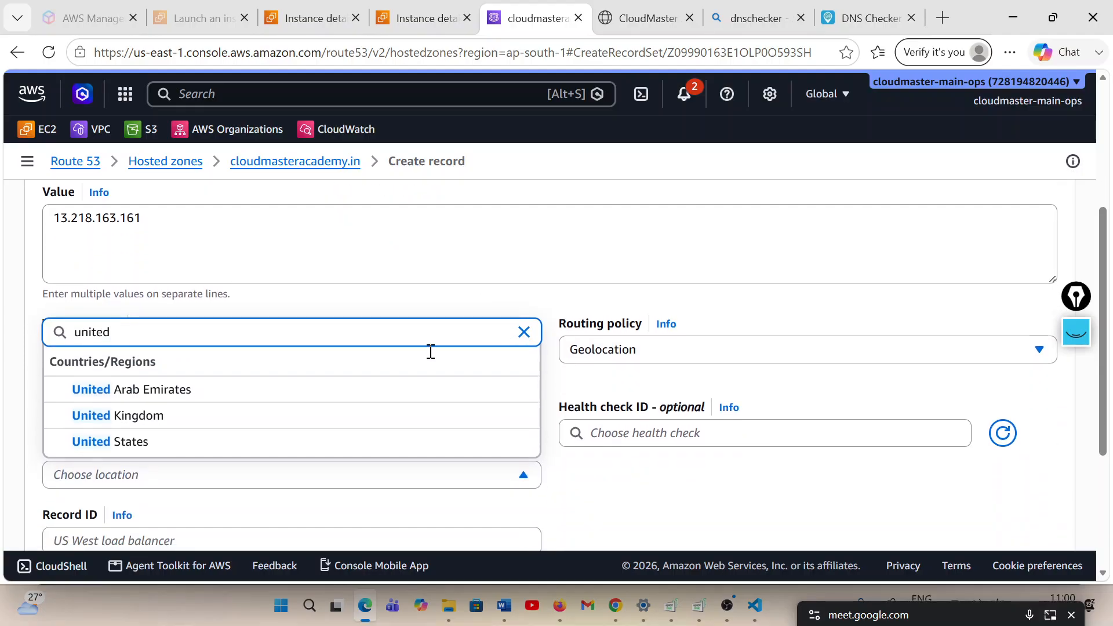
{"action": "left_click", "coordinate": [133, 443]}
Set the record ID to usa-record and create the record
{"action": "scroll", "coordinate": [312, 415], "scroll_direction": "down", "scroll_amount": 3}
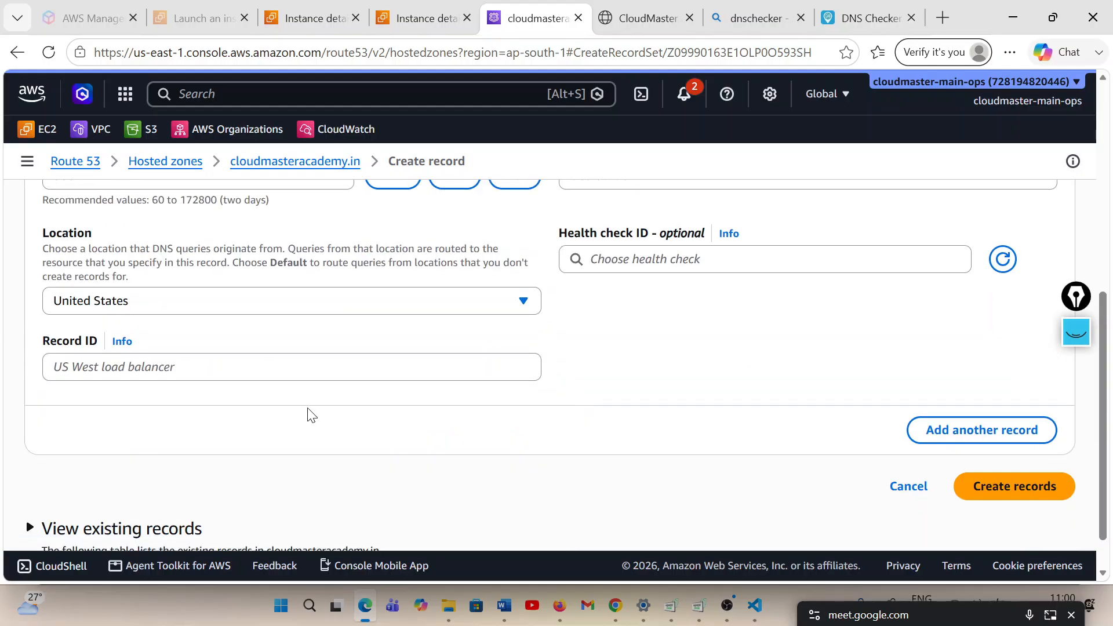
{"action": "left_click", "coordinate": [162, 369]}
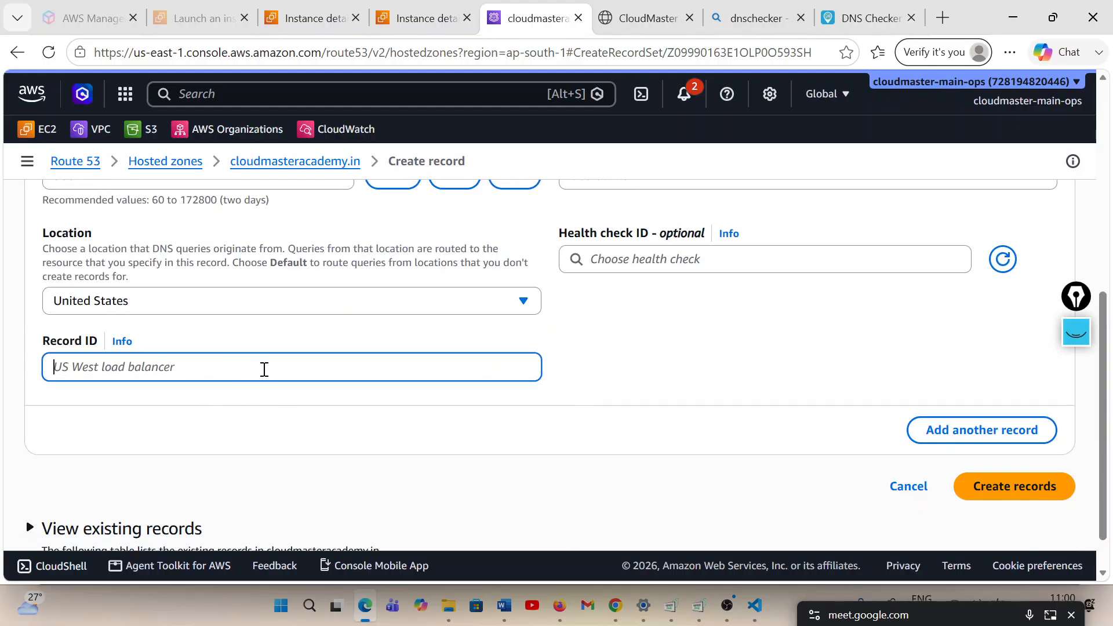
{"action": "type", "text": "usa"}
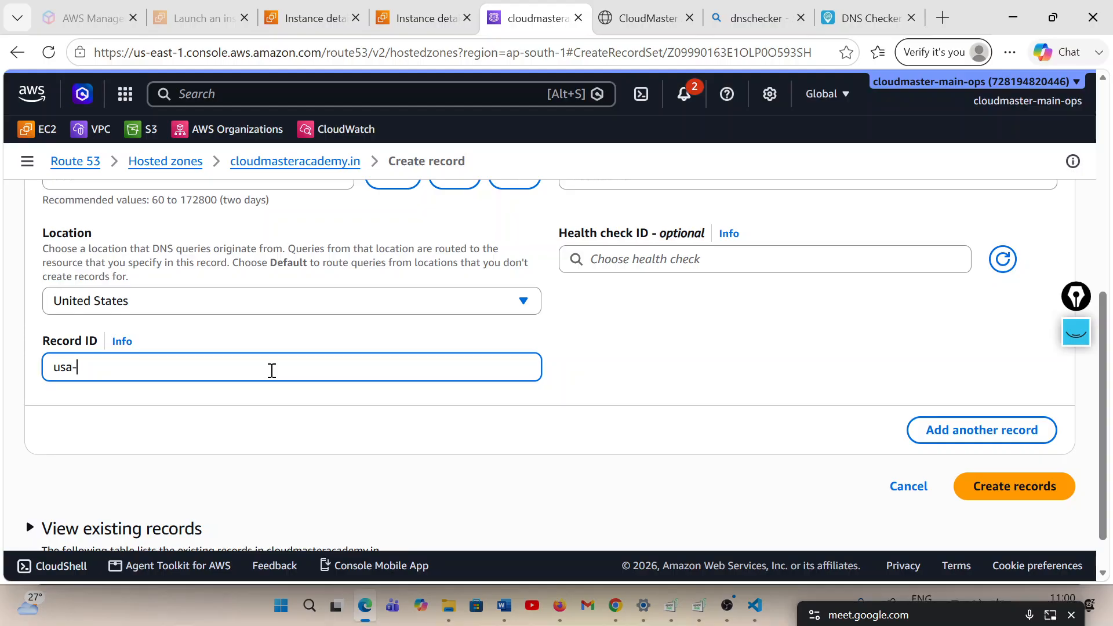
{"action": "type", "text": "-record"}
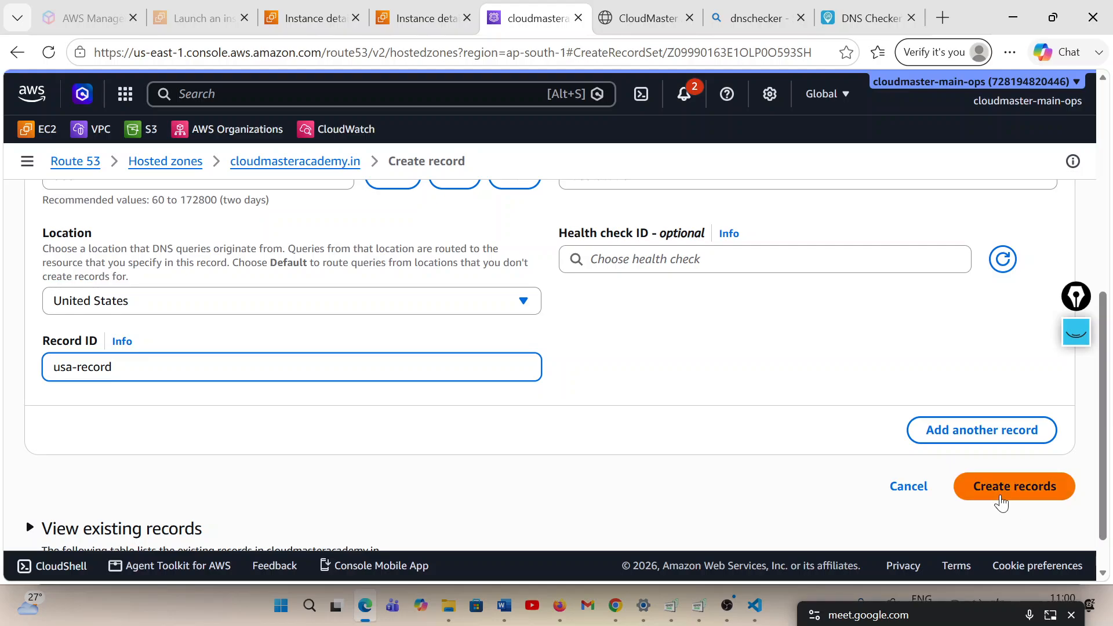
{"action": "left_click", "coordinate": [1002, 502]}
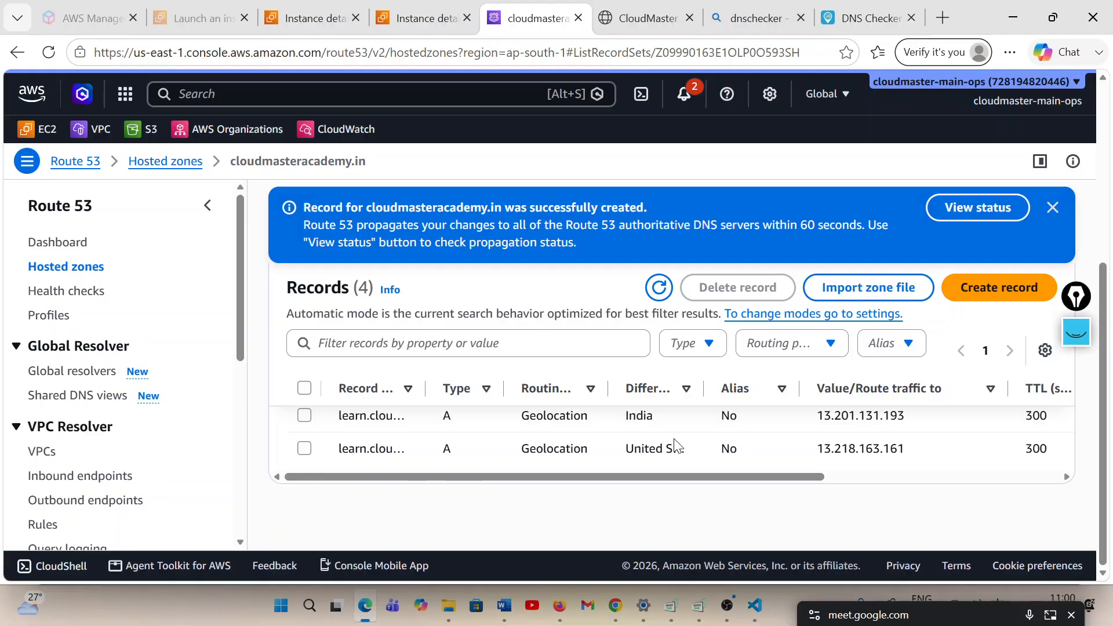
Review the hosted zone's record list and check the propagation status of the new record change
{"action": "scroll", "coordinate": [698, 446], "scroll_direction": "up", "scroll_amount": 1}
{"action": "scroll", "coordinate": [698, 447], "scroll_direction": "up", "scroll_amount": 1}
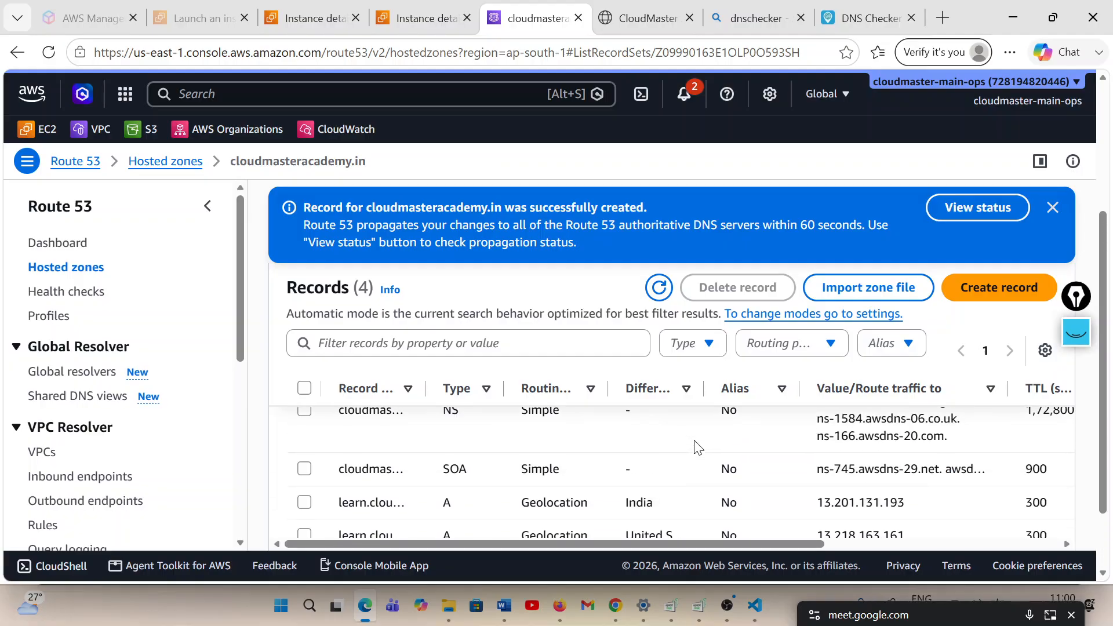
{"action": "scroll", "coordinate": [698, 446], "scroll_direction": "down", "scroll_amount": 2}
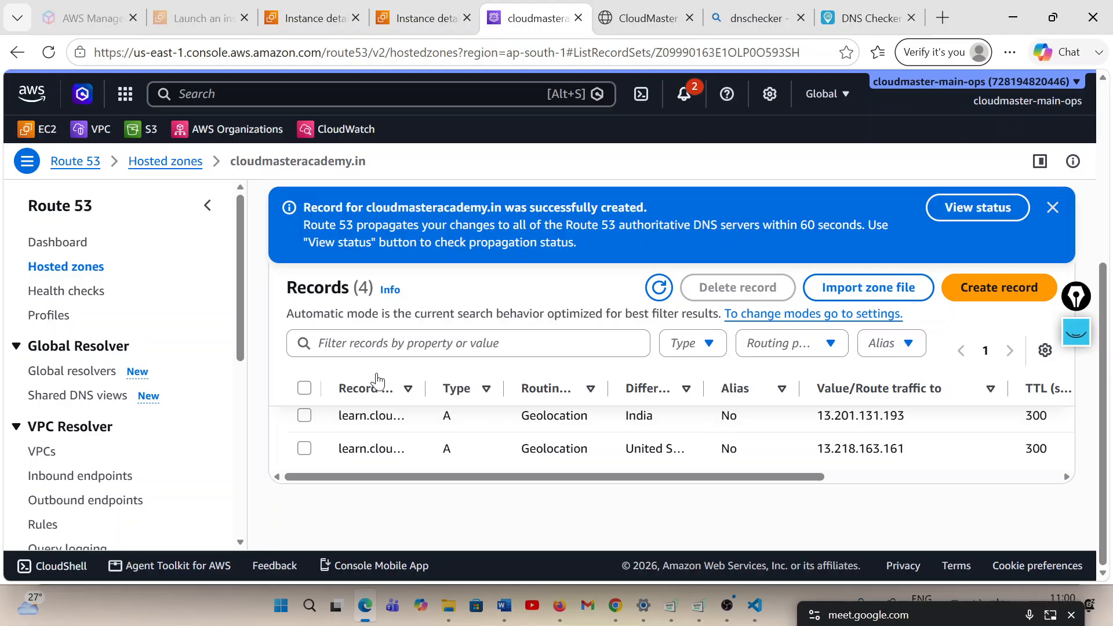
{"action": "left_click", "coordinate": [978, 208]}
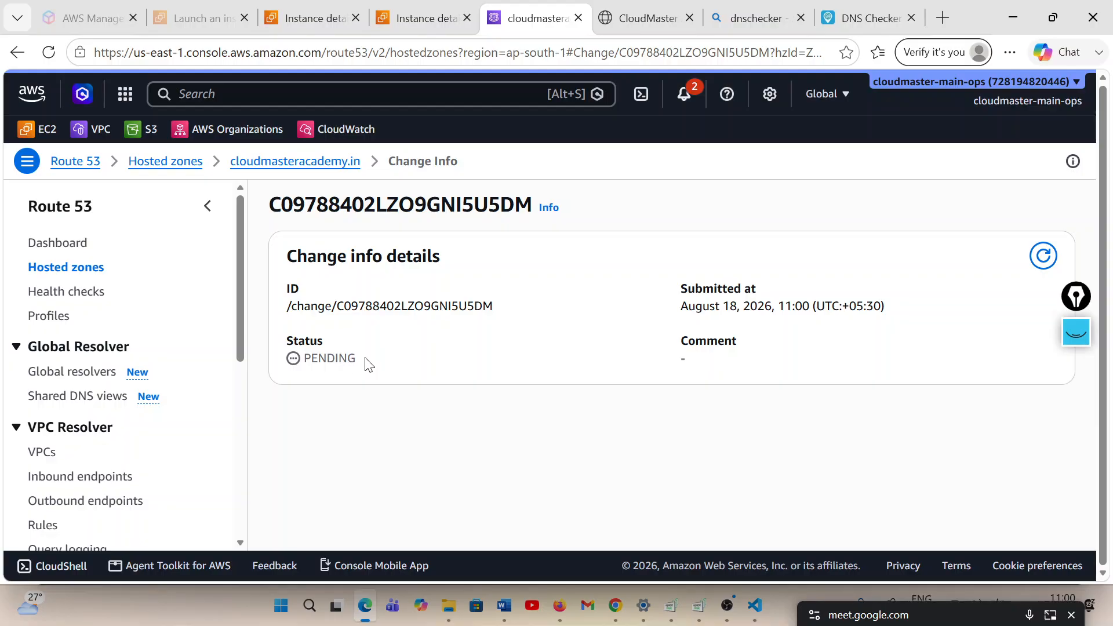
{"action": "double_click", "coordinate": [366, 364]}
{"action": "left_click", "coordinate": [417, 377]}
Return to the cloudmasteracademy.in hosted zone and test the response of its learn A record
{"action": "left_click", "coordinate": [263, 163]}
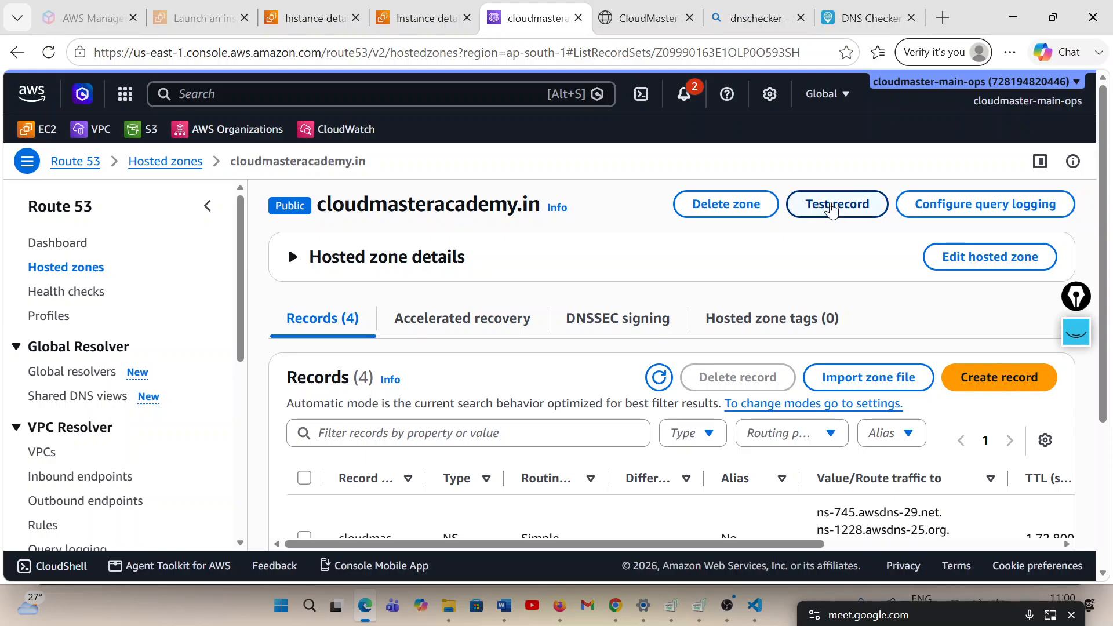
{"action": "left_click", "coordinate": [838, 205]}
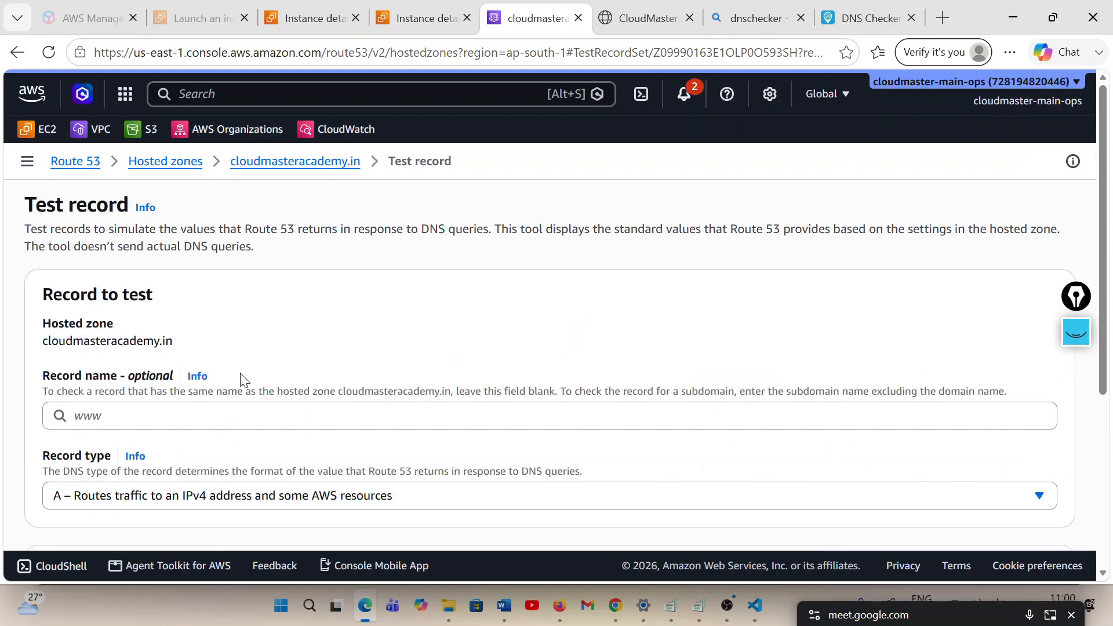
{"action": "left_click", "coordinate": [214, 412]}
{"action": "left_click", "coordinate": [145, 451]}
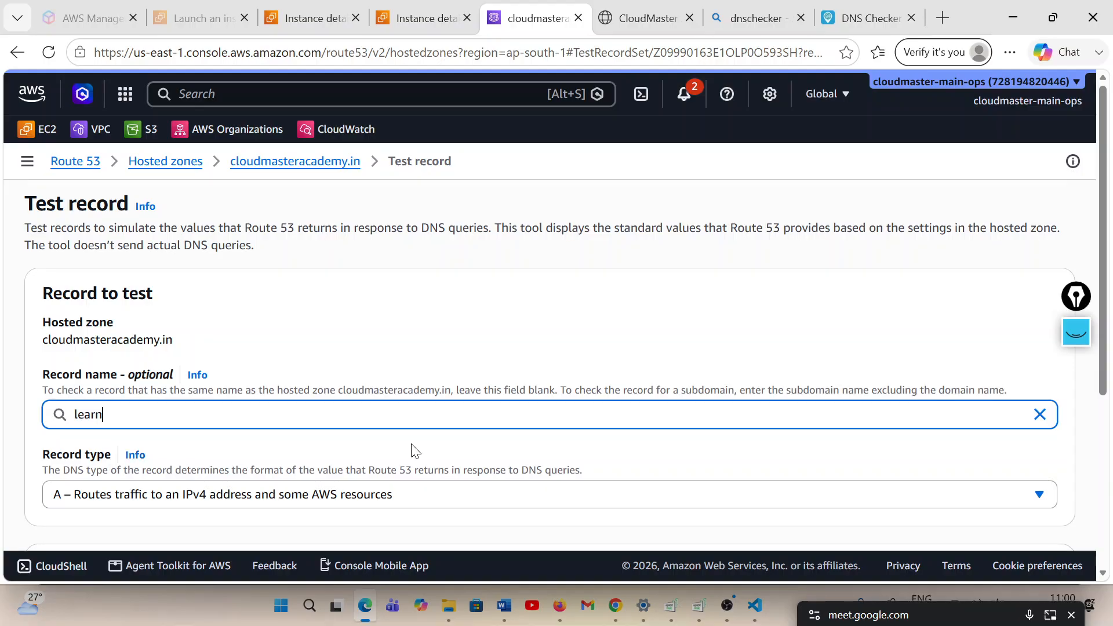
{"action": "scroll", "coordinate": [613, 447], "scroll_direction": "down", "scroll_amount": 5}
{"action": "left_click", "coordinate": [1025, 521]}
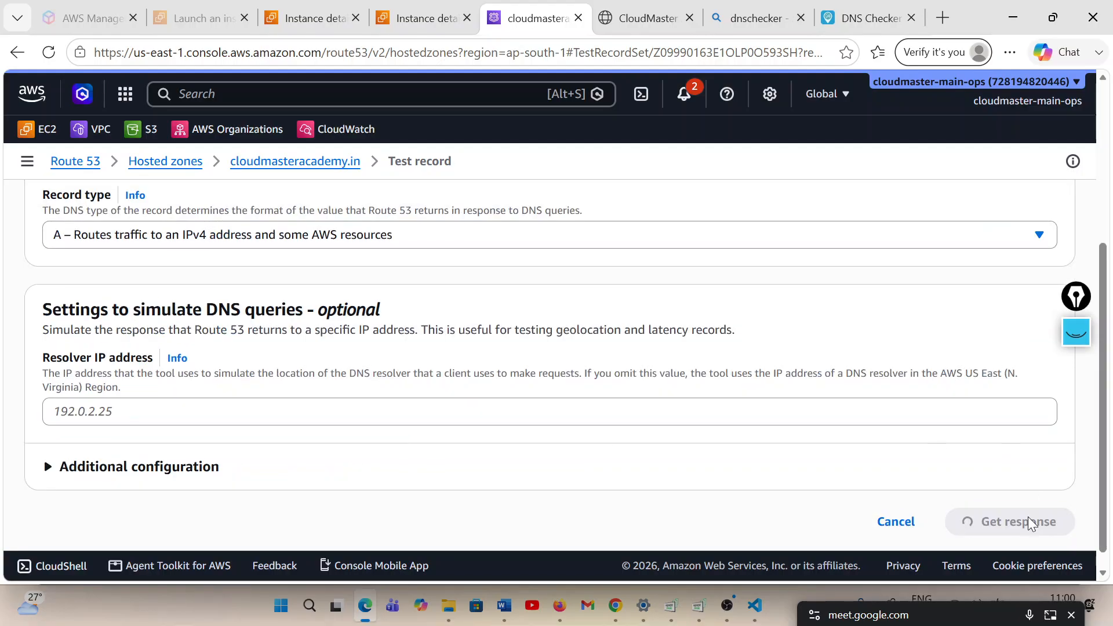
Compare the IP address returned by the record test with the public IPv4 addresses of the India-server and usa-server instances
{"action": "scroll", "coordinate": [667, 419], "scroll_direction": "down", "scroll_amount": 8}
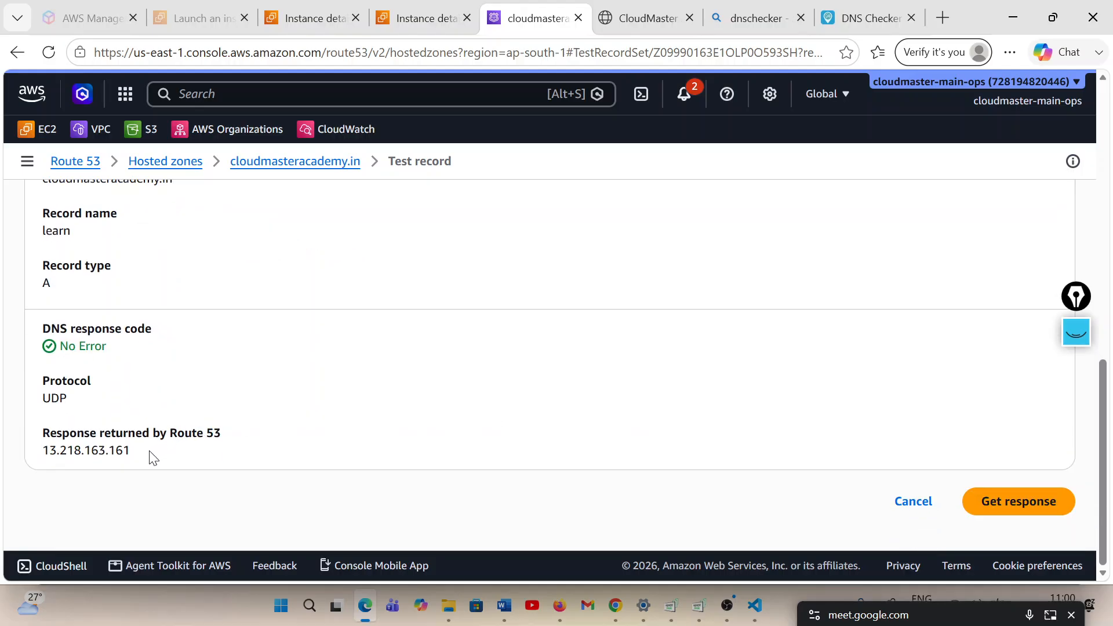
{"action": "left_click_drag", "start_coordinate": [152, 458], "coordinate": [49, 453]}
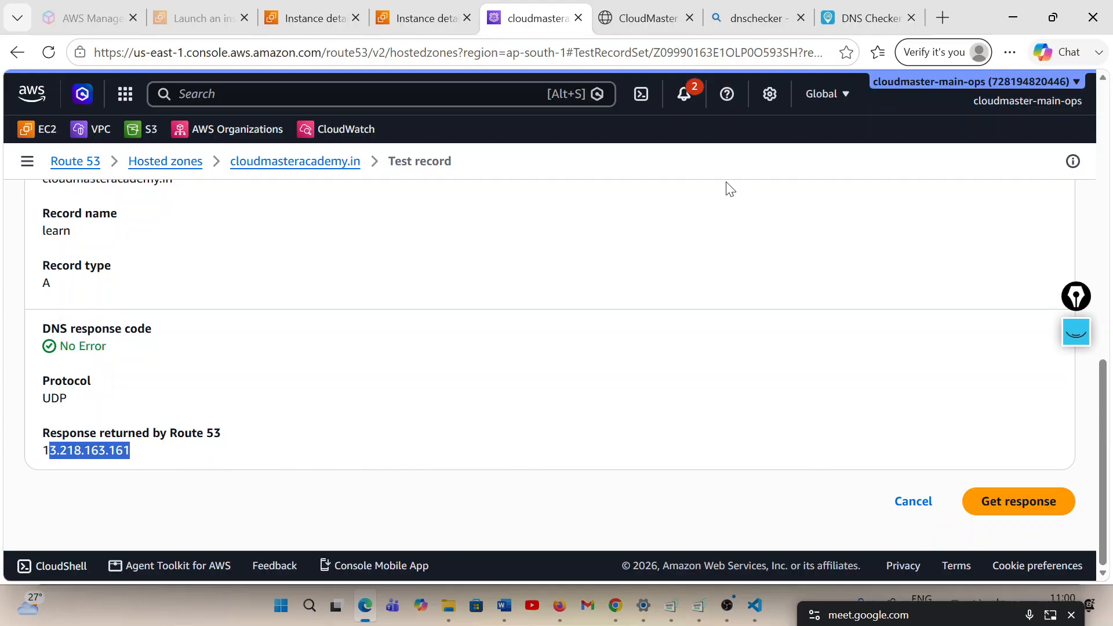
{"action": "left_click", "coordinate": [335, 21]}
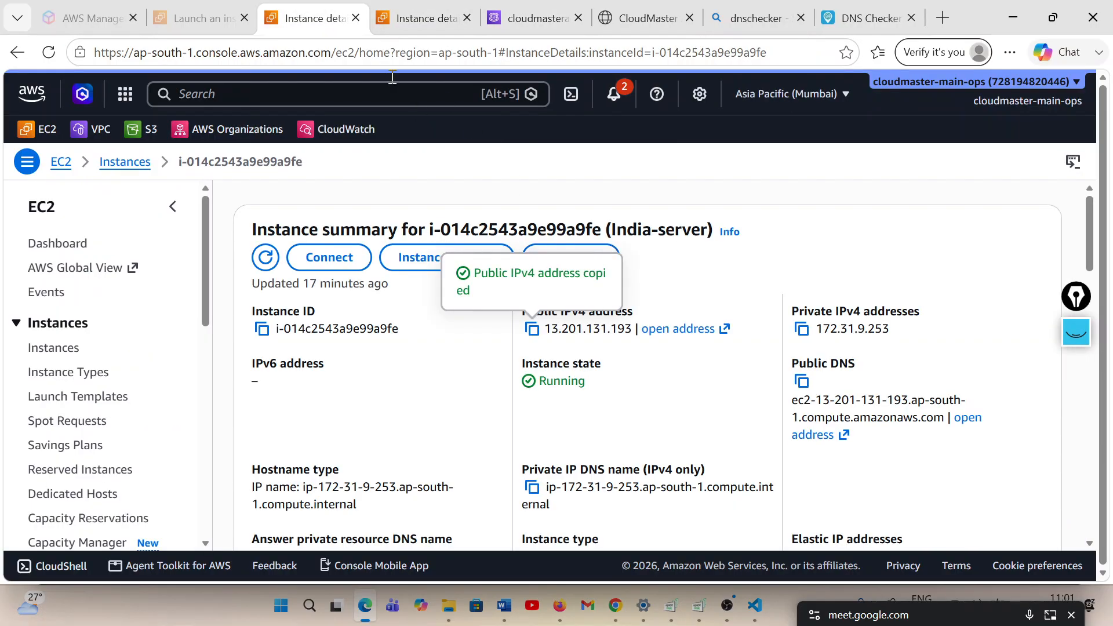
{"action": "key", "text": "ctrl+Tab"}
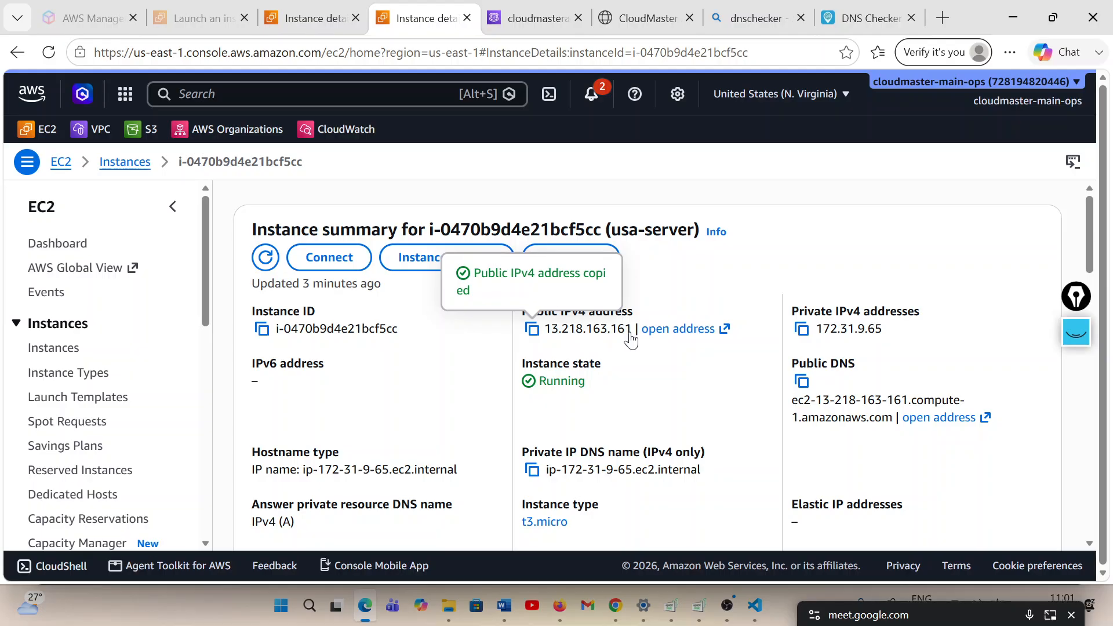
{"action": "left_click", "coordinate": [533, 18]}
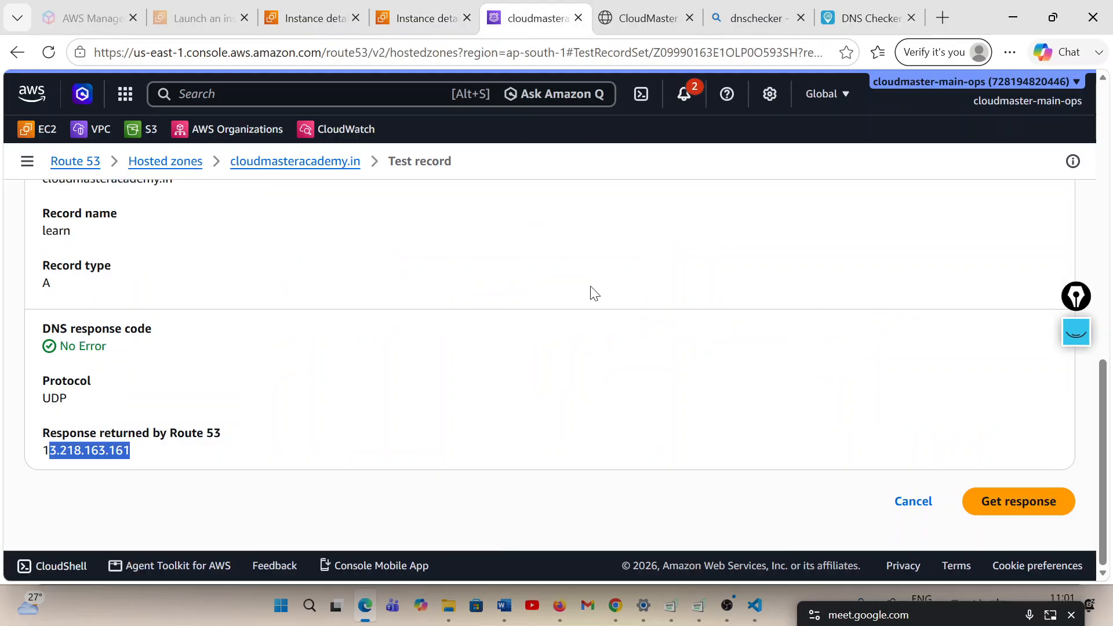
Request the learn record's test response several more times and check the returned IP address
{"action": "left_click", "coordinate": [1007, 502]}
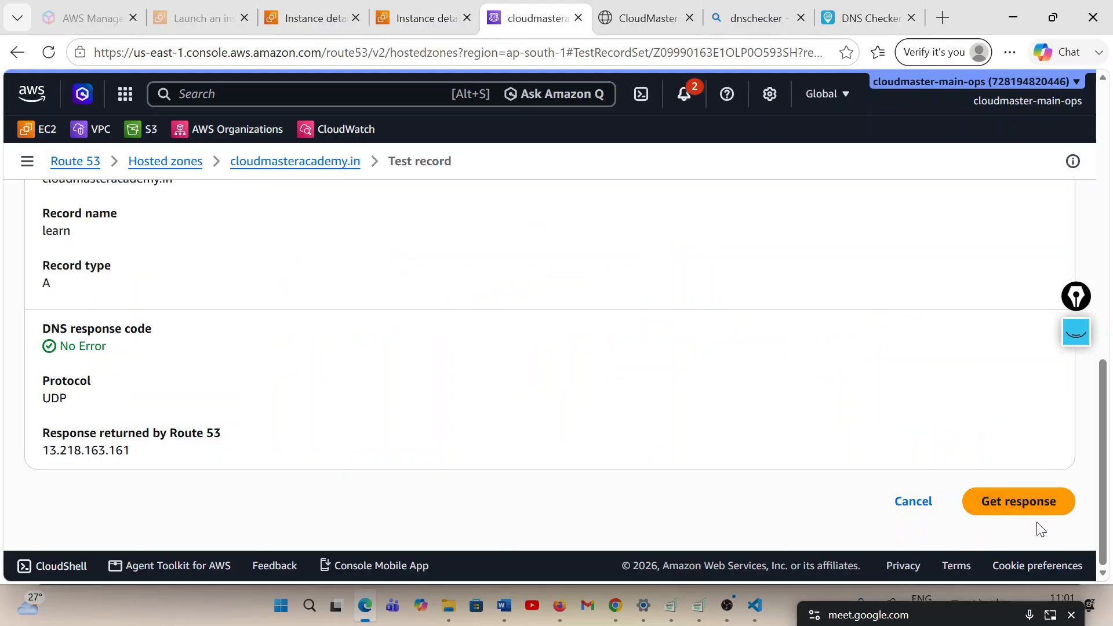
{"action": "left_click", "coordinate": [1007, 502]}
{"action": "left_click", "coordinate": [1007, 502]}
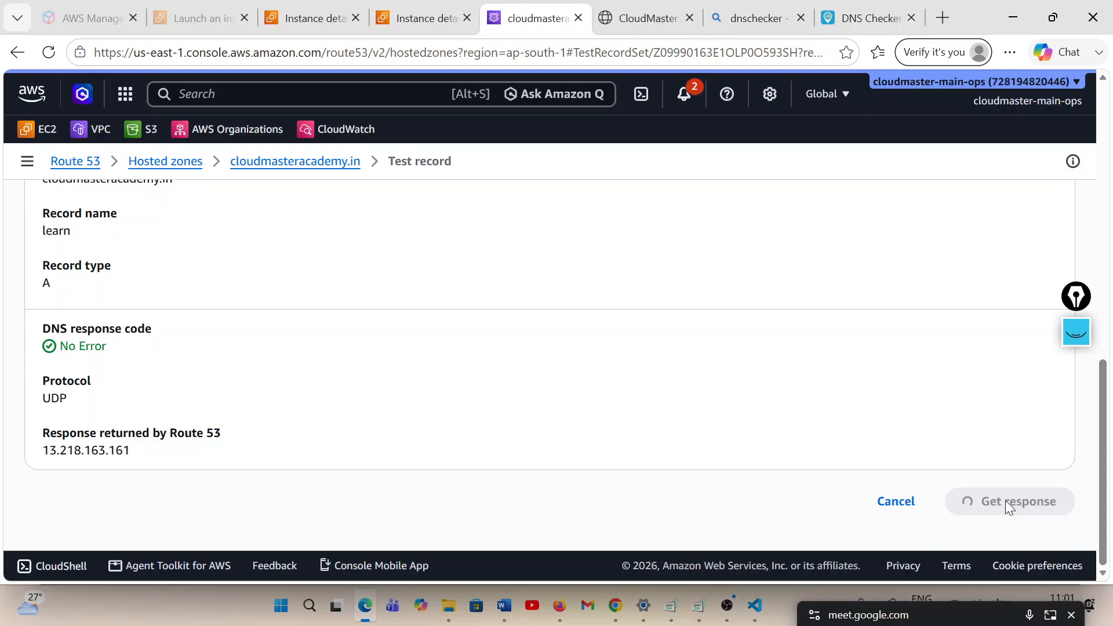
{"action": "left_click", "coordinate": [1006, 502]}
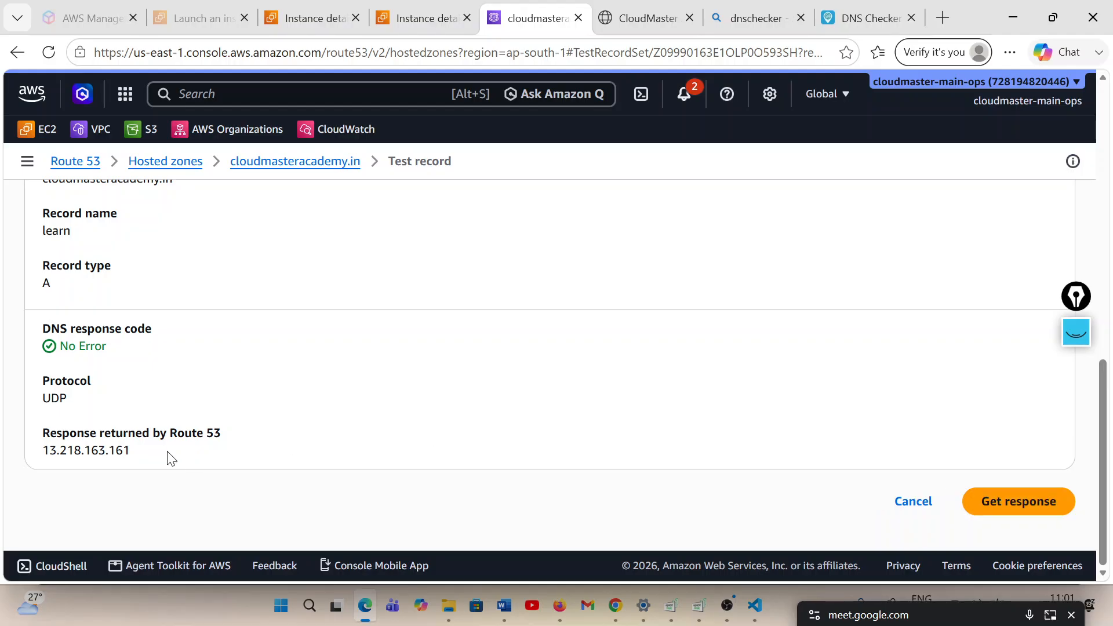
Take the IP address returned by Route 53 and check the learn.cloudmasteracademy.in propagation results on DNS Checker
{"action": "left_click_drag", "start_coordinate": [85, 450], "coordinate": [42, 449]}
{"action": "left_click", "coordinate": [273, 430]}
{"action": "left_click", "coordinate": [846, 22]}
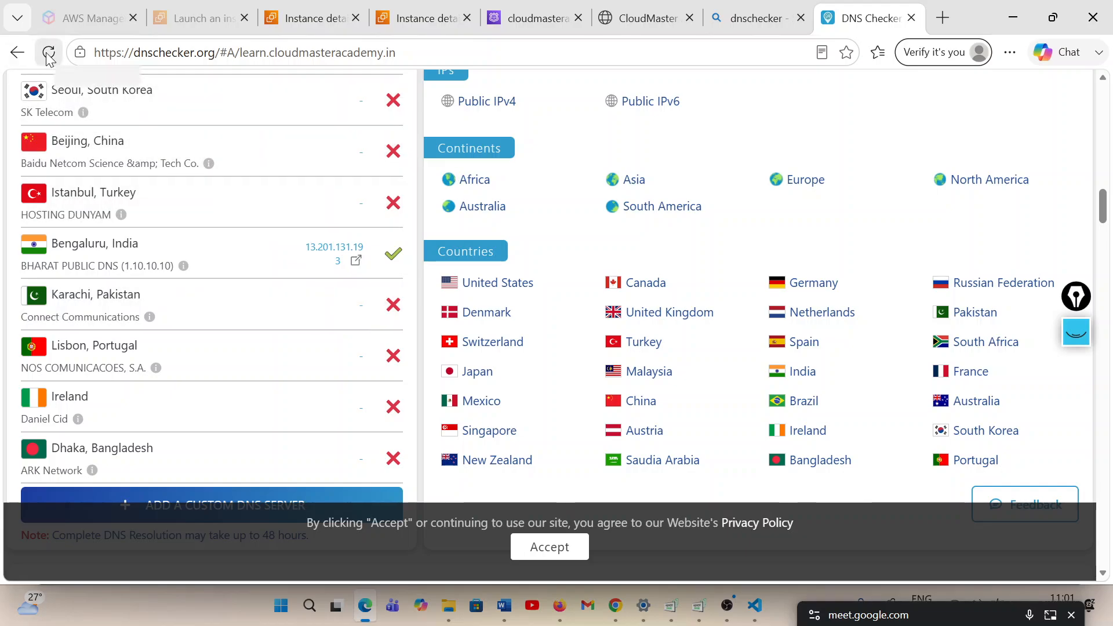
{"action": "scroll", "coordinate": [147, 312], "scroll_direction": "up", "scroll_amount": 8}
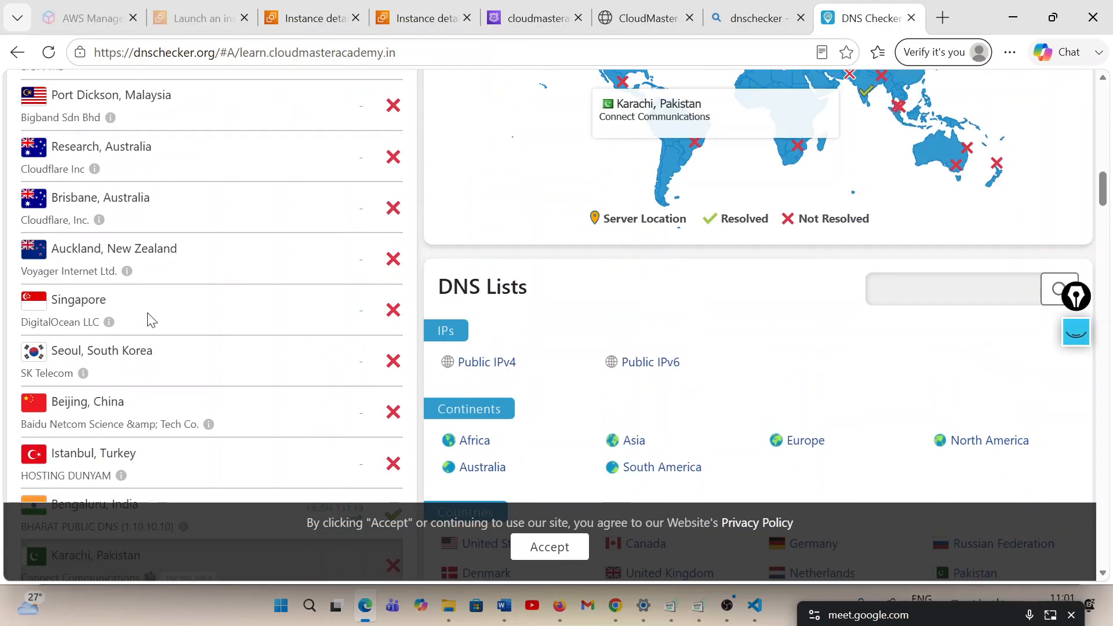
{"action": "scroll", "coordinate": [150, 319], "scroll_direction": "up", "scroll_amount": 15}
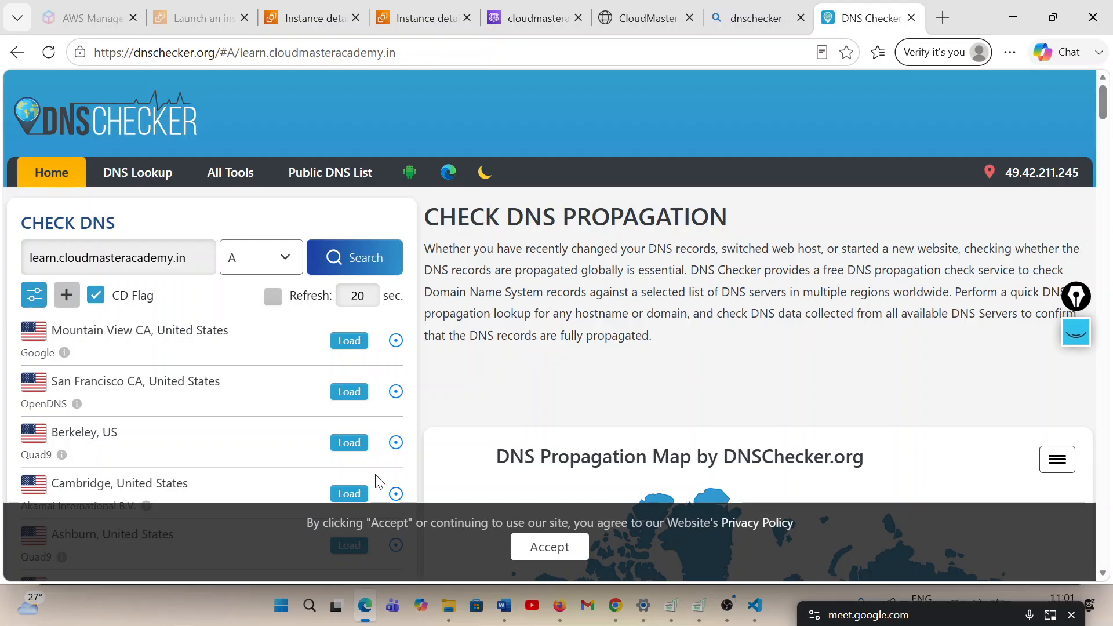
{"action": "left_click_drag", "start_coordinate": [442, 270], "coordinate": [515, 269]}
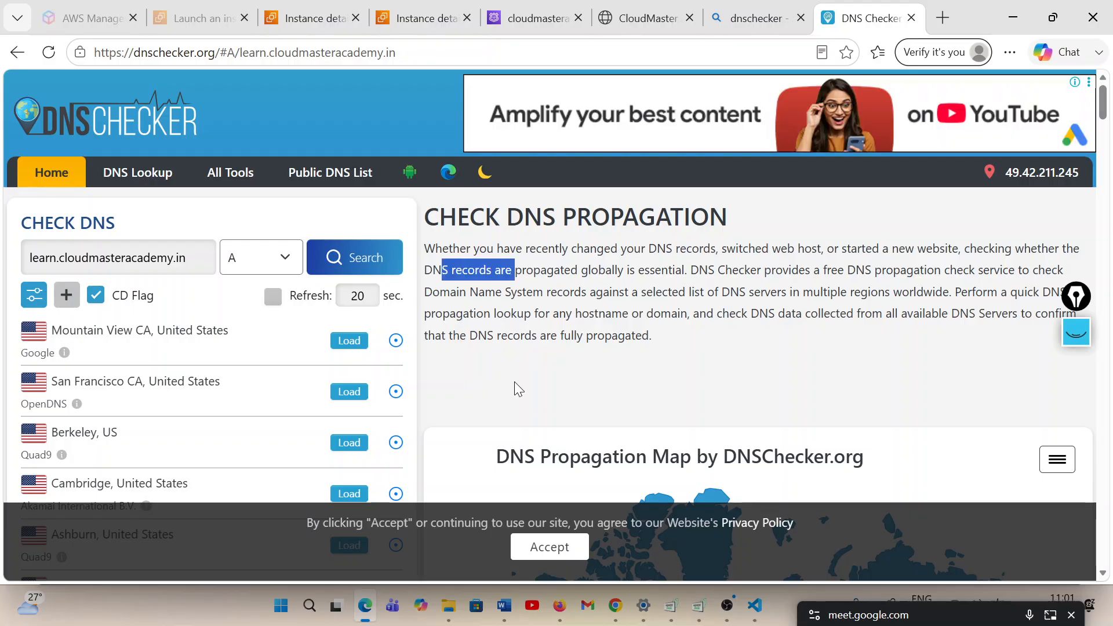
{"action": "left_click", "coordinate": [514, 382], "text": "shift"}
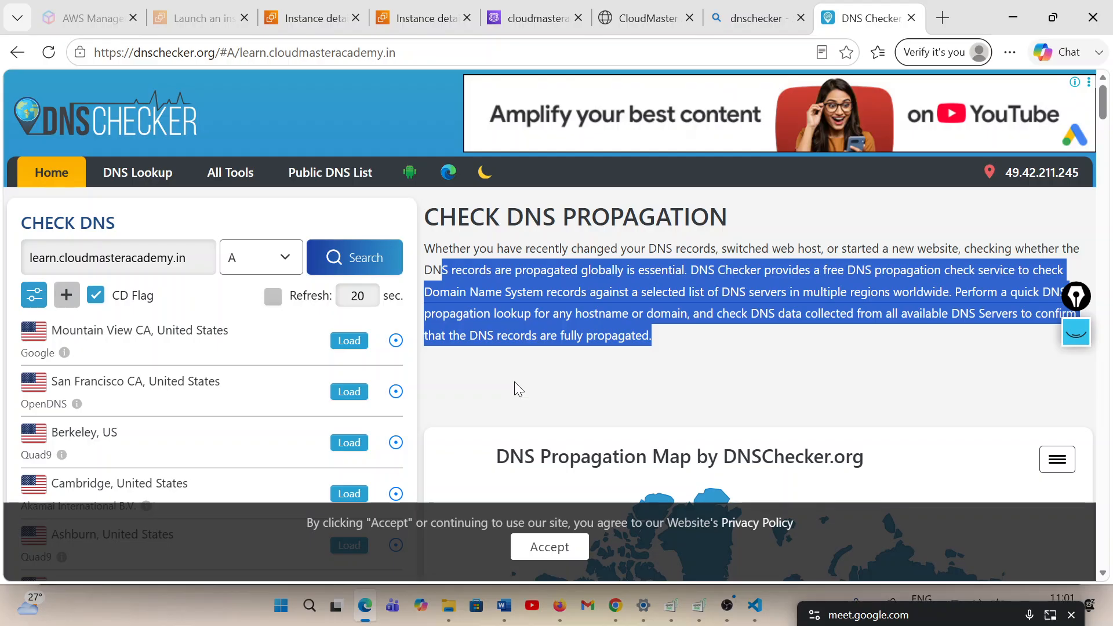
{"action": "left_click", "coordinate": [514, 383]}
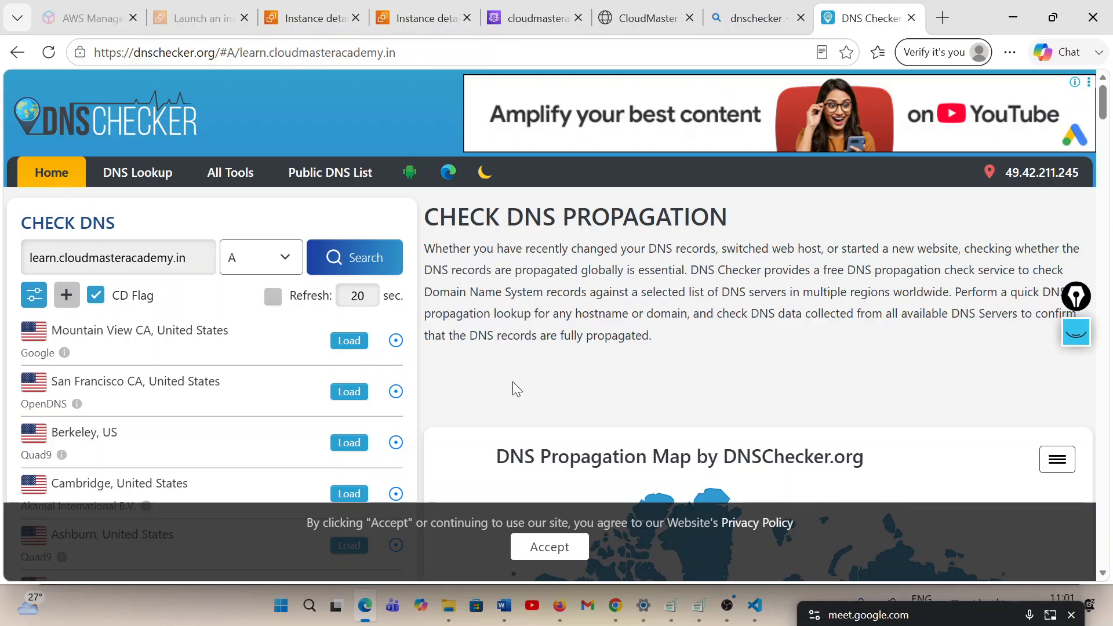
{"action": "scroll", "coordinate": [512, 385], "scroll_direction": "down", "scroll_amount": 10}
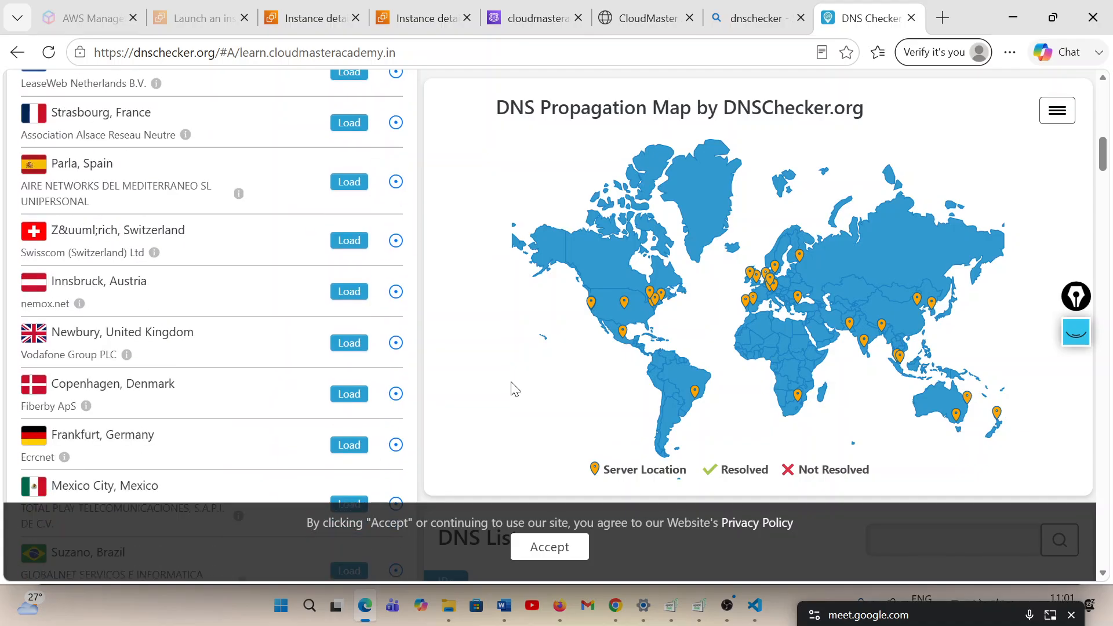
{"action": "scroll", "coordinate": [513, 388], "scroll_direction": "down", "scroll_amount": 10}
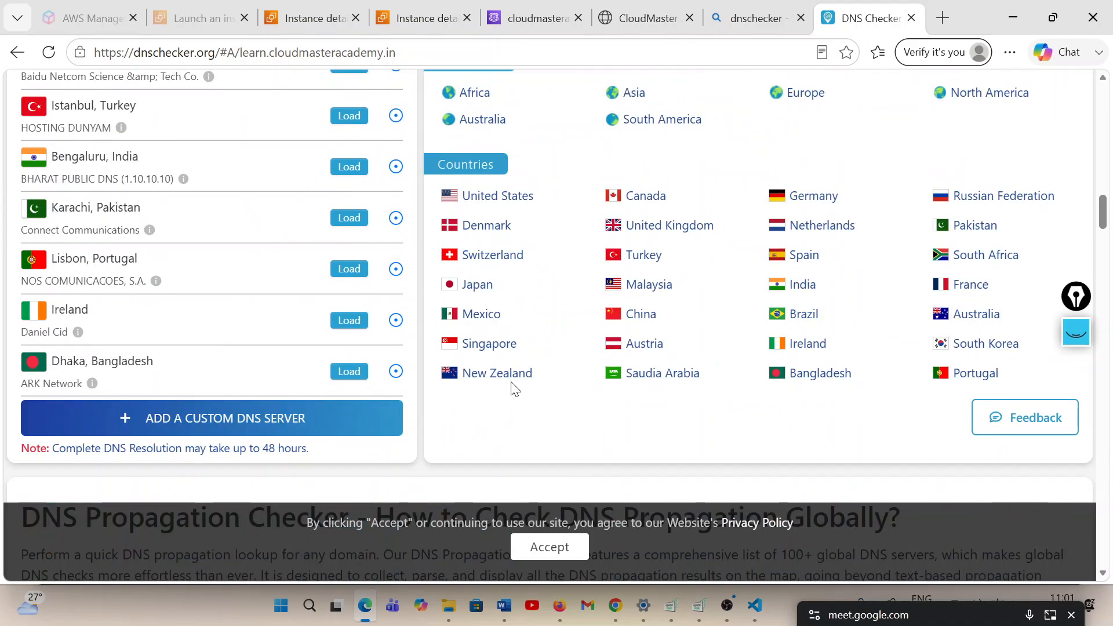
{"action": "scroll", "coordinate": [512, 387], "scroll_direction": "up", "scroll_amount": 10}
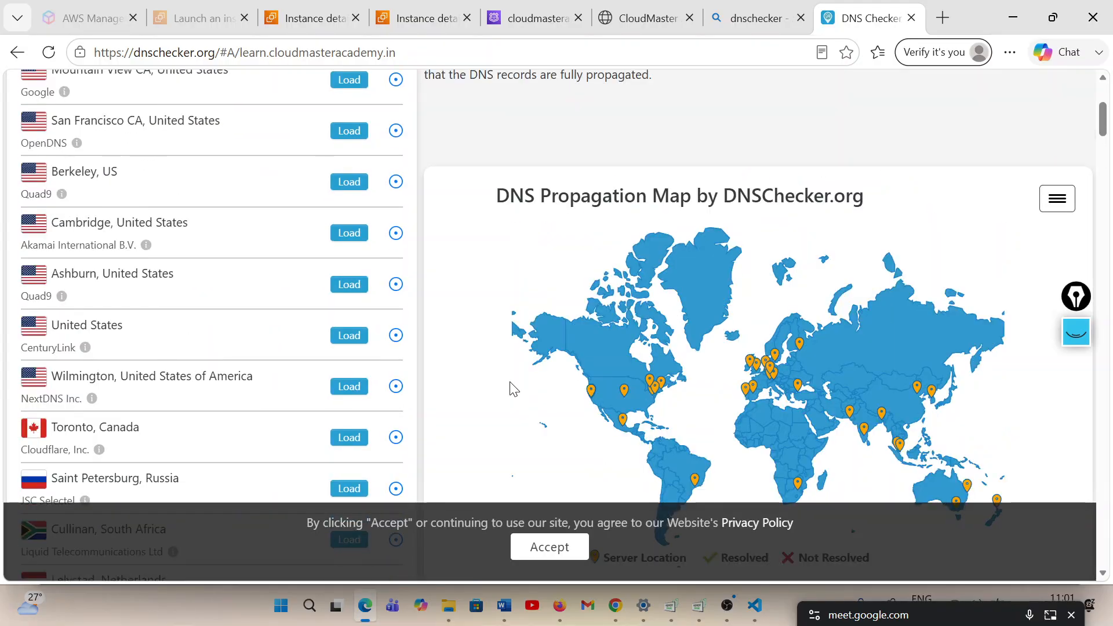
{"action": "scroll", "coordinate": [510, 385], "scroll_direction": "up", "scroll_amount": 5}
{"action": "left_click_drag", "start_coordinate": [498, 374], "coordinate": [53, 53]}
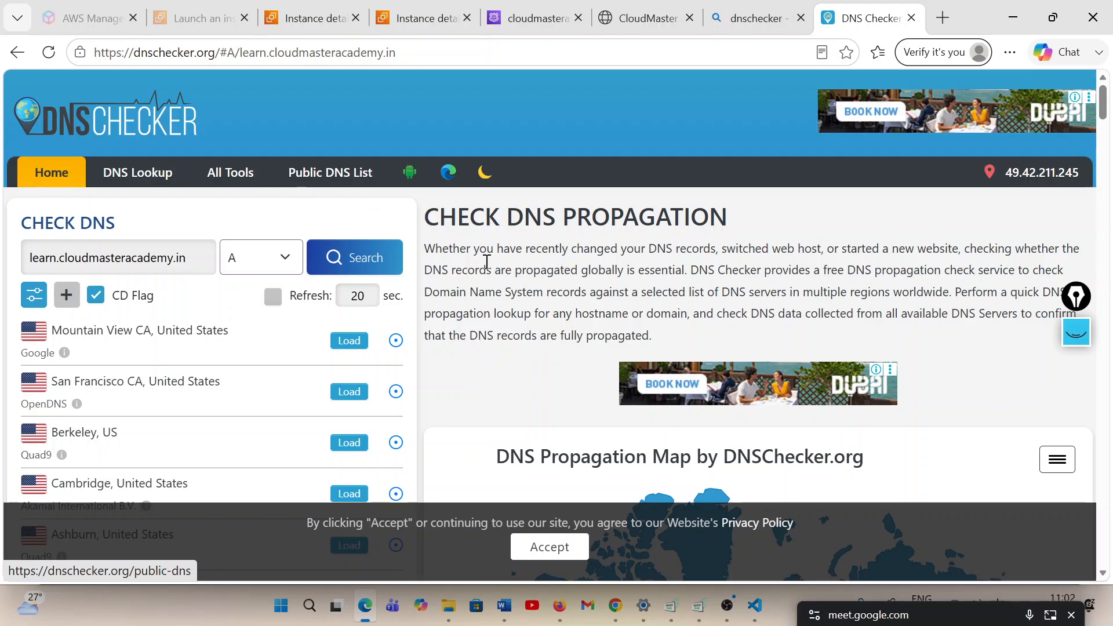
{"action": "left_click", "coordinate": [49, 52]}
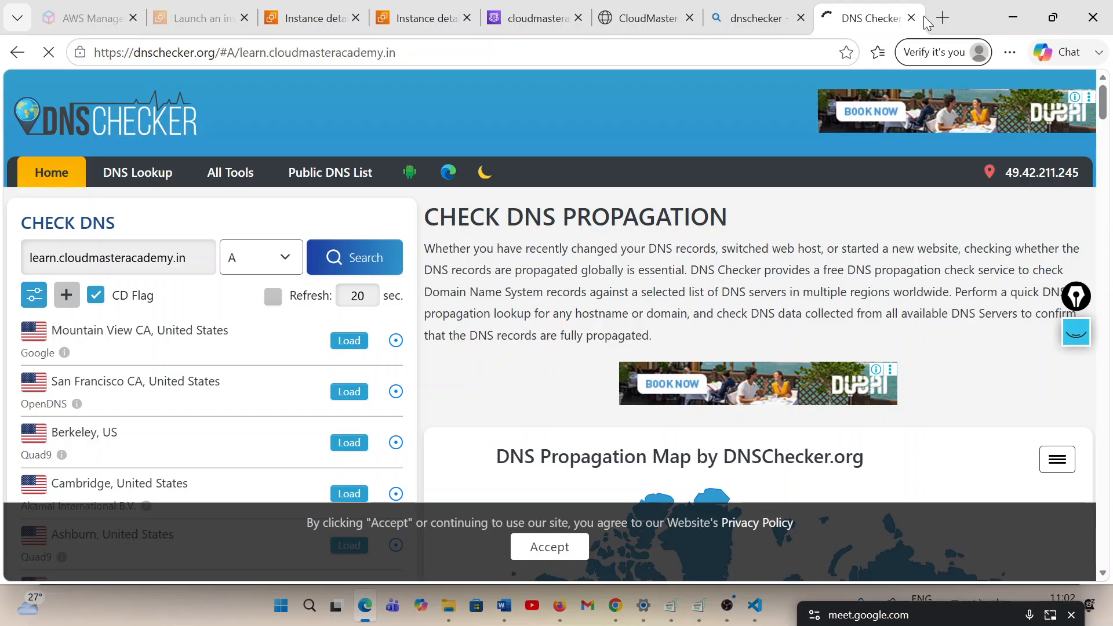
Open the GeoPeeker site in a new browser tab
{"action": "left_click", "coordinate": [944, 17]}
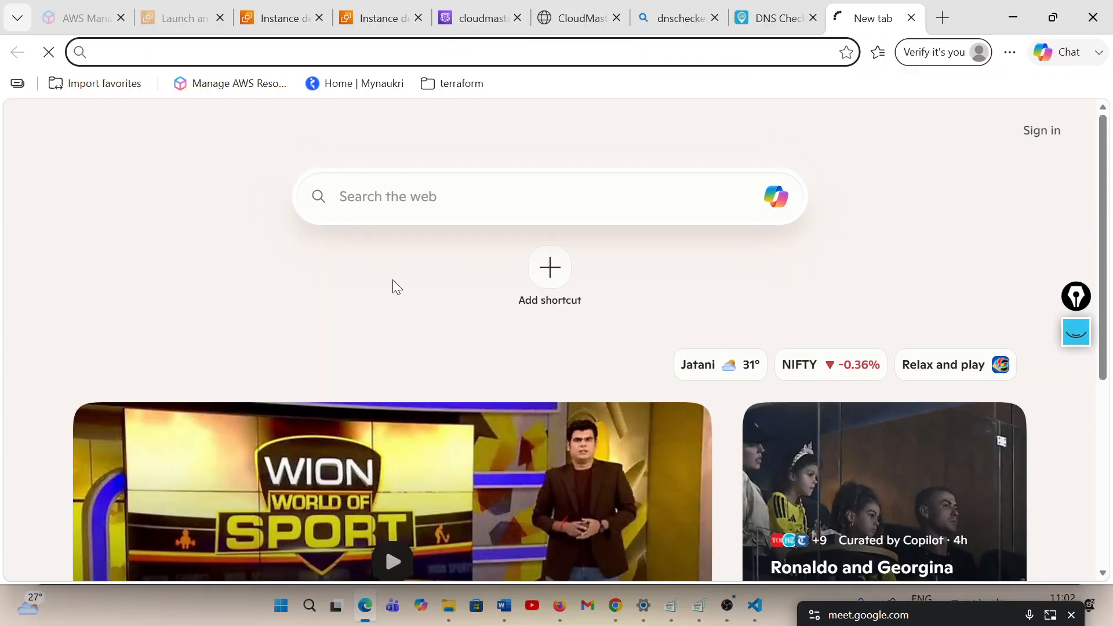
{"action": "type", "text": "geok"}
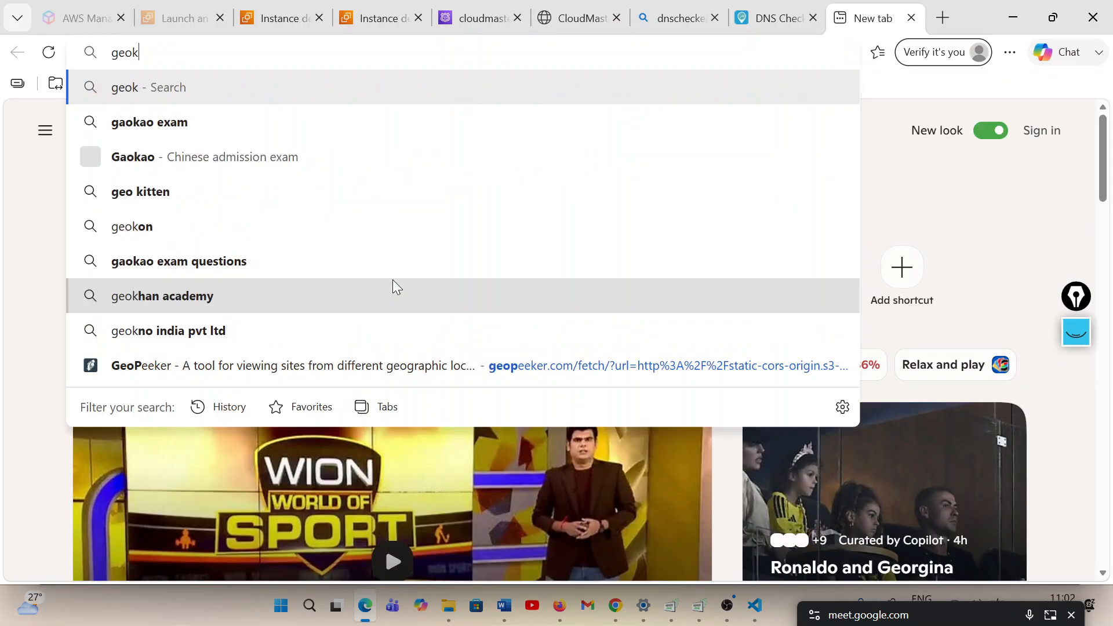
{"action": "key", "text": "BackSpace"}
{"action": "type", "text": "peeker"}
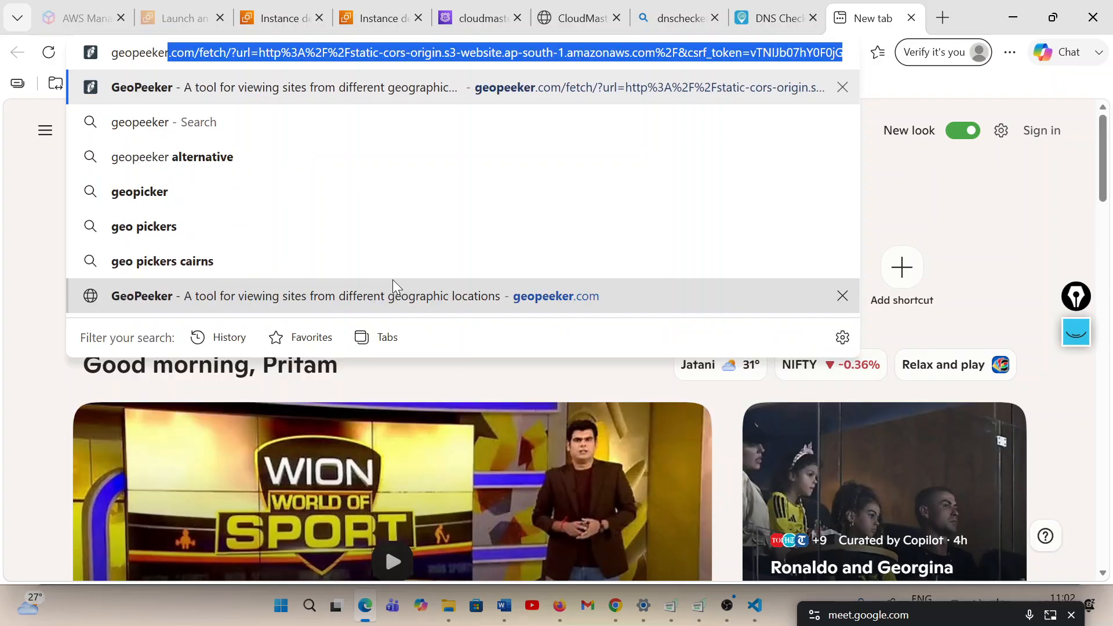
{"action": "key", "text": "Return"}
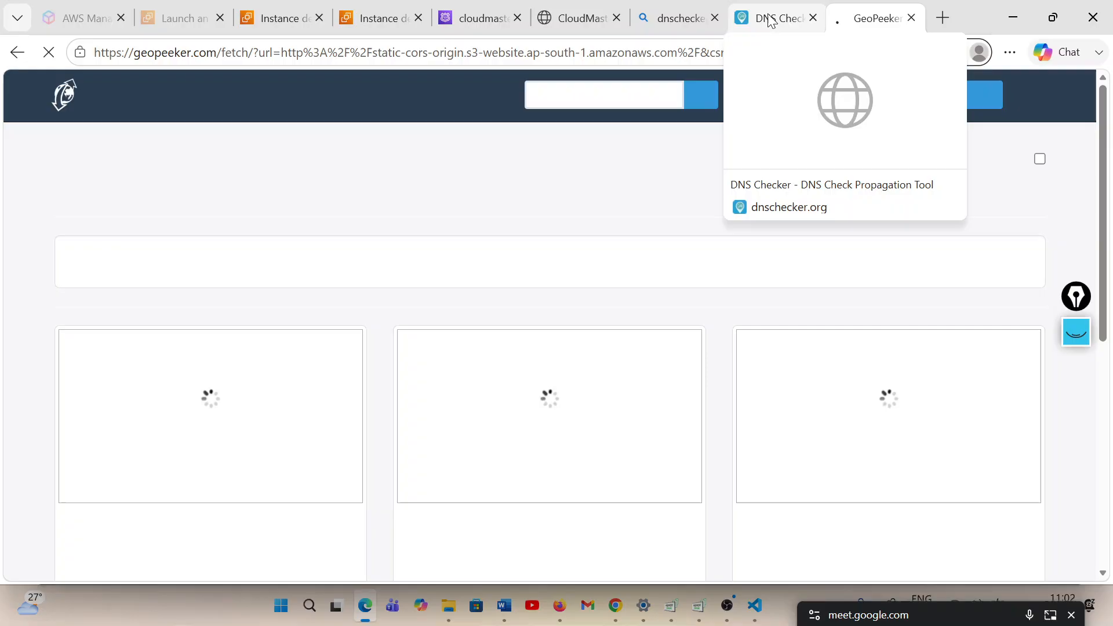
{"action": "left_click", "coordinate": [771, 18]}
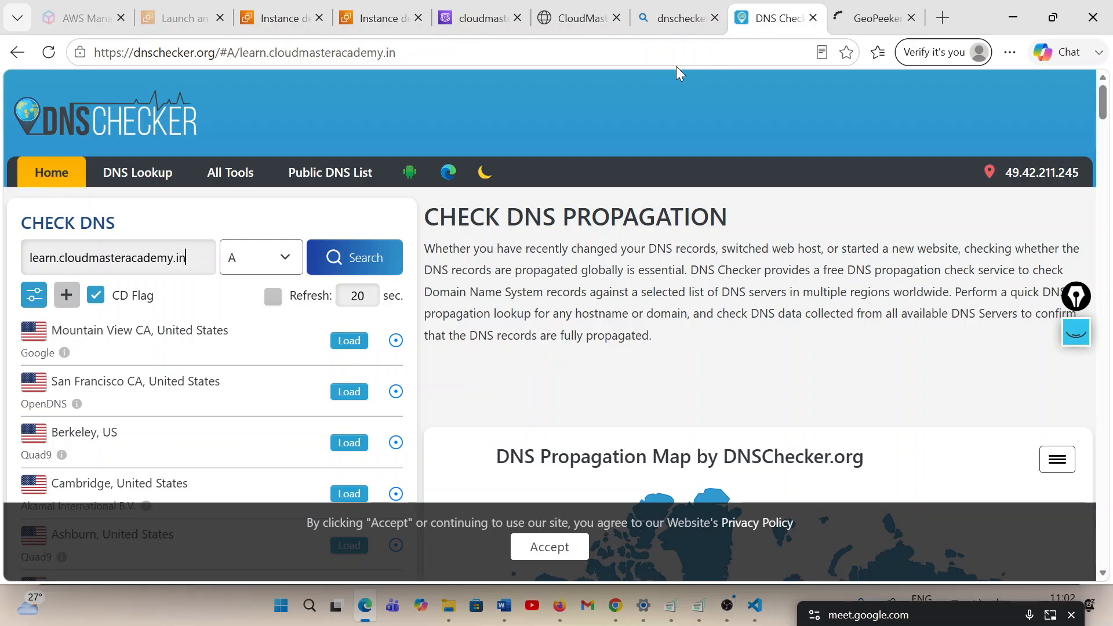
{"action": "key", "text": "ctrl+a"}
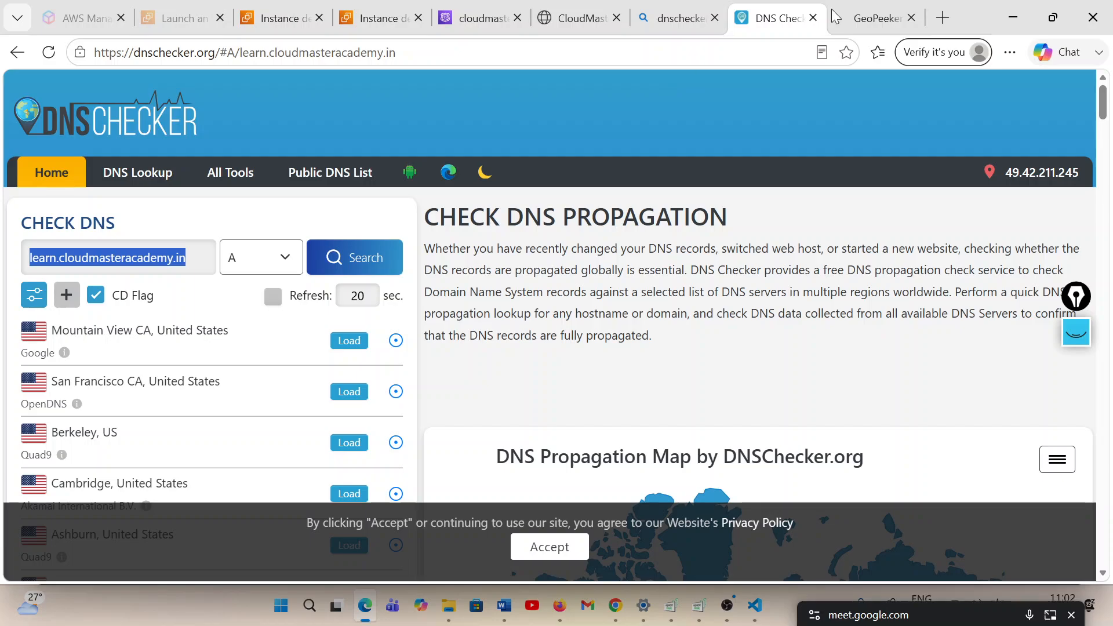
{"action": "left_click", "coordinate": [878, 15]}
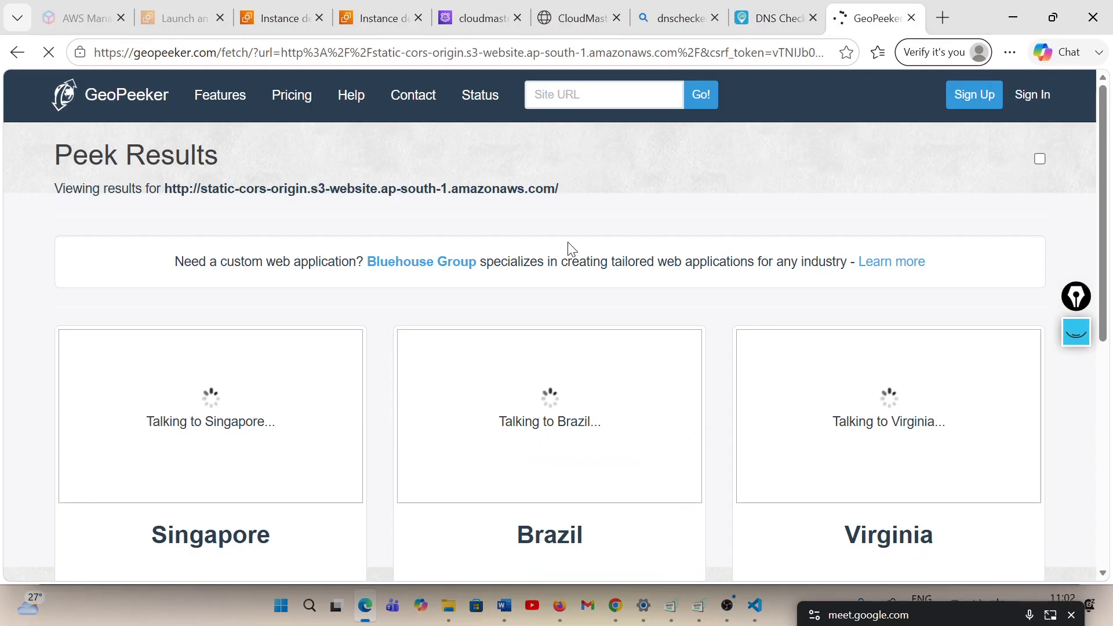
{"action": "left_click_drag", "start_coordinate": [269, 262], "coordinate": [551, 100]}
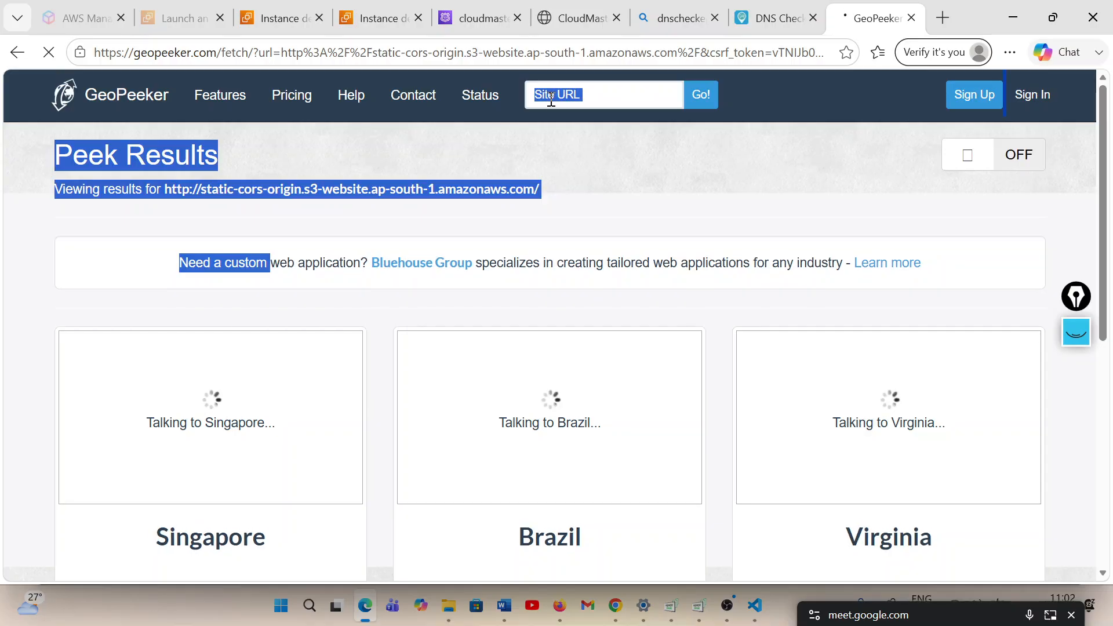
{"action": "left_click", "coordinate": [591, 93]}
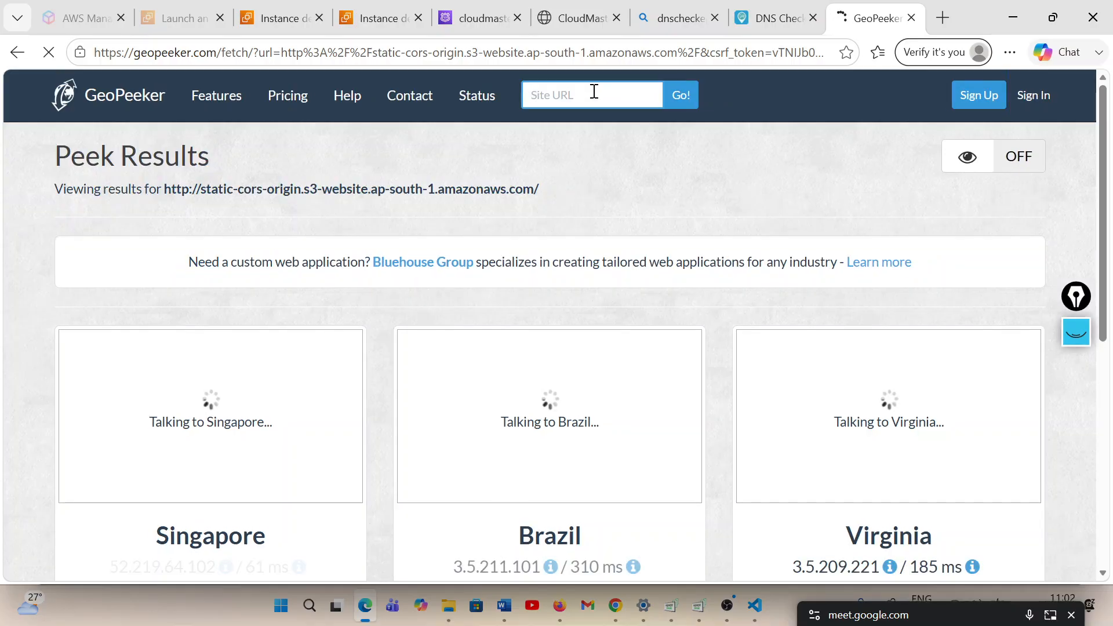
{"action": "type", "text": "13.218.163.161"}
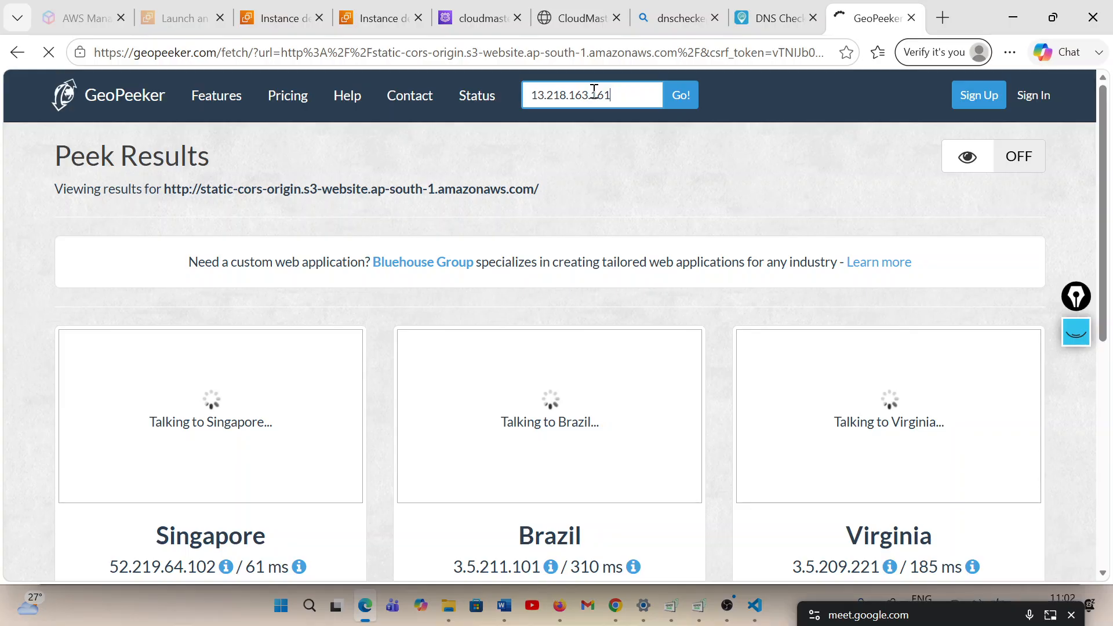
{"action": "key", "text": "Return"}
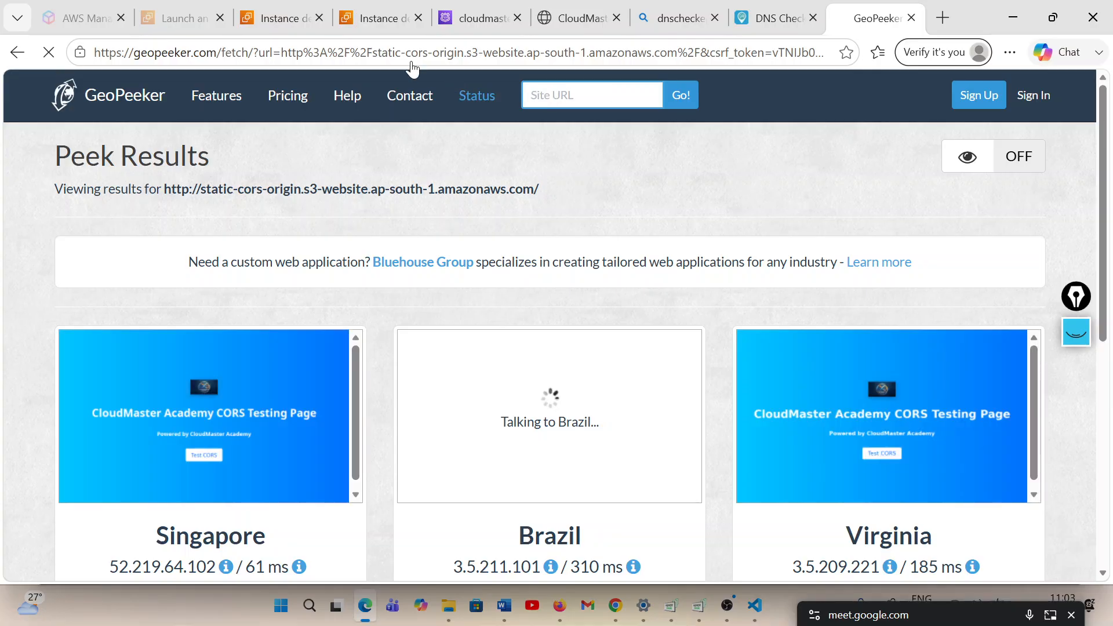
Copy learn.cloudmasteracademy.in from DNS Checker and run a GeoPeeker check on that domain
{"action": "left_click", "coordinate": [774, 18]}
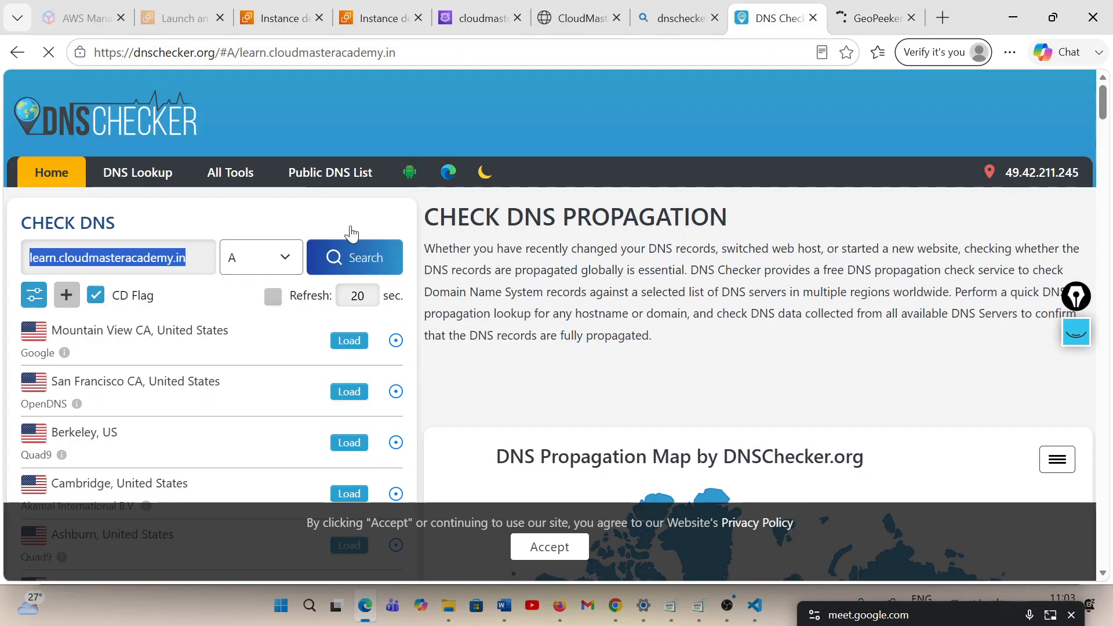
{"action": "right_click", "coordinate": [167, 258]}
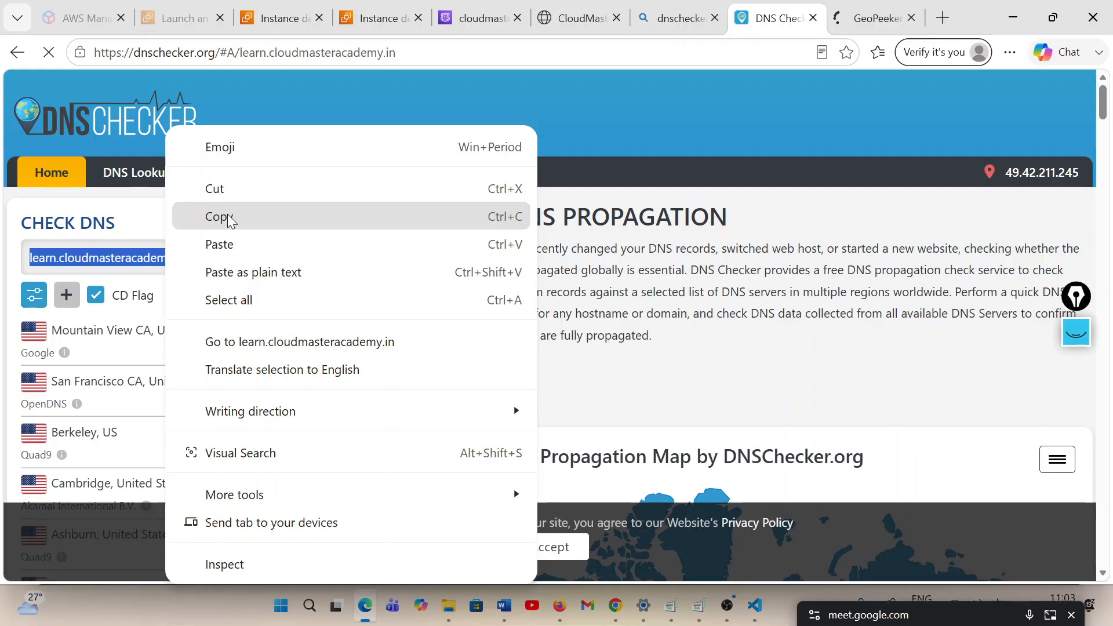
{"action": "left_click", "coordinate": [219, 216]}
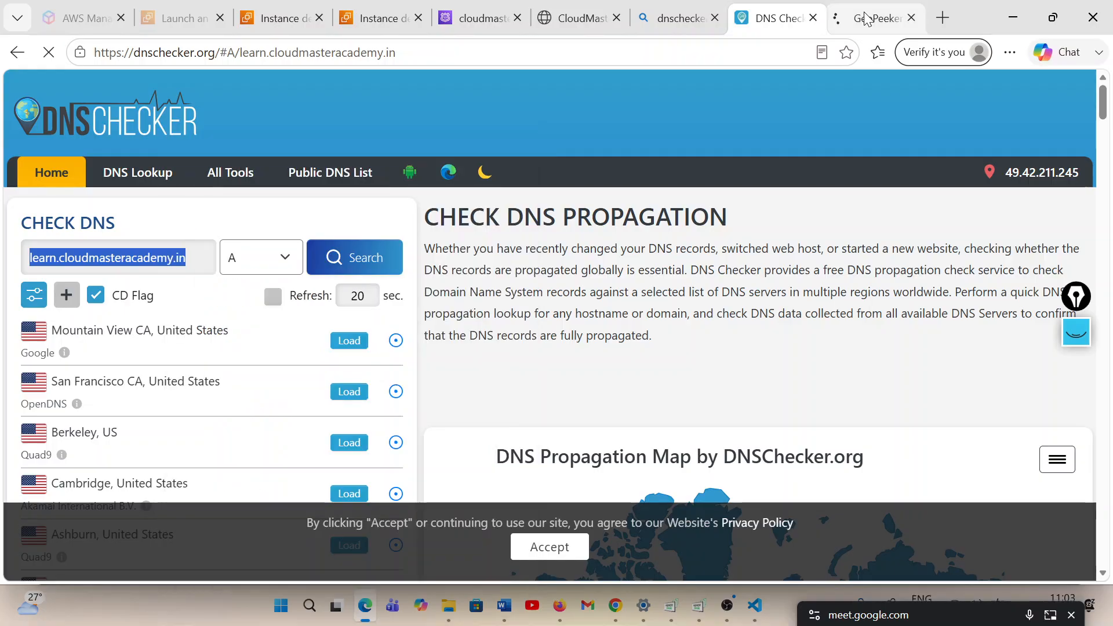
{"action": "left_click", "coordinate": [876, 18]}
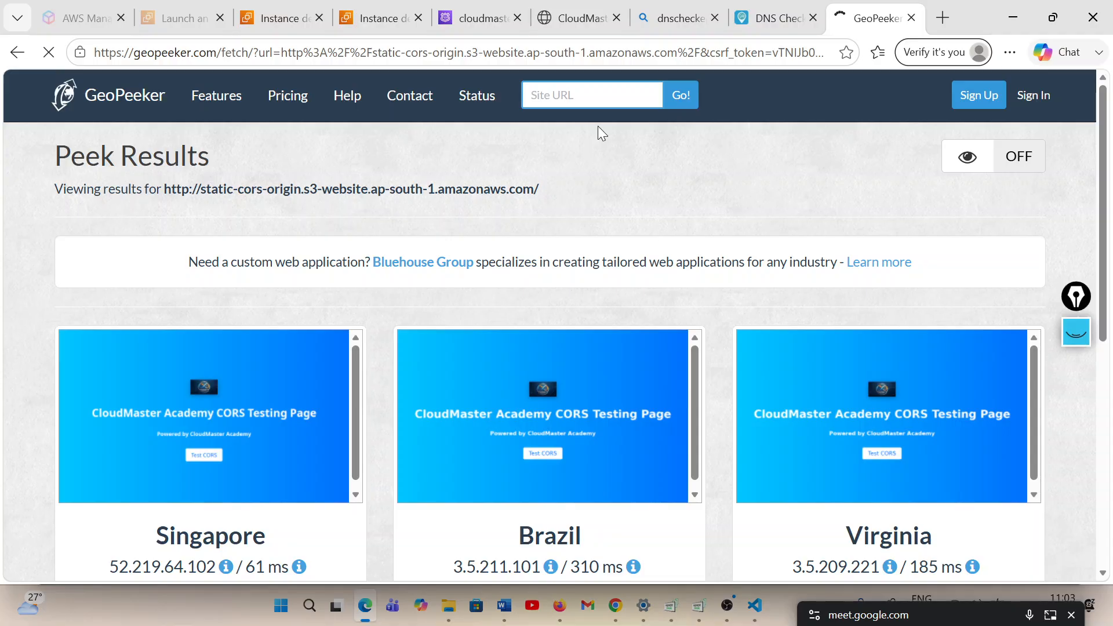
{"action": "key", "text": "ctrl+v"}
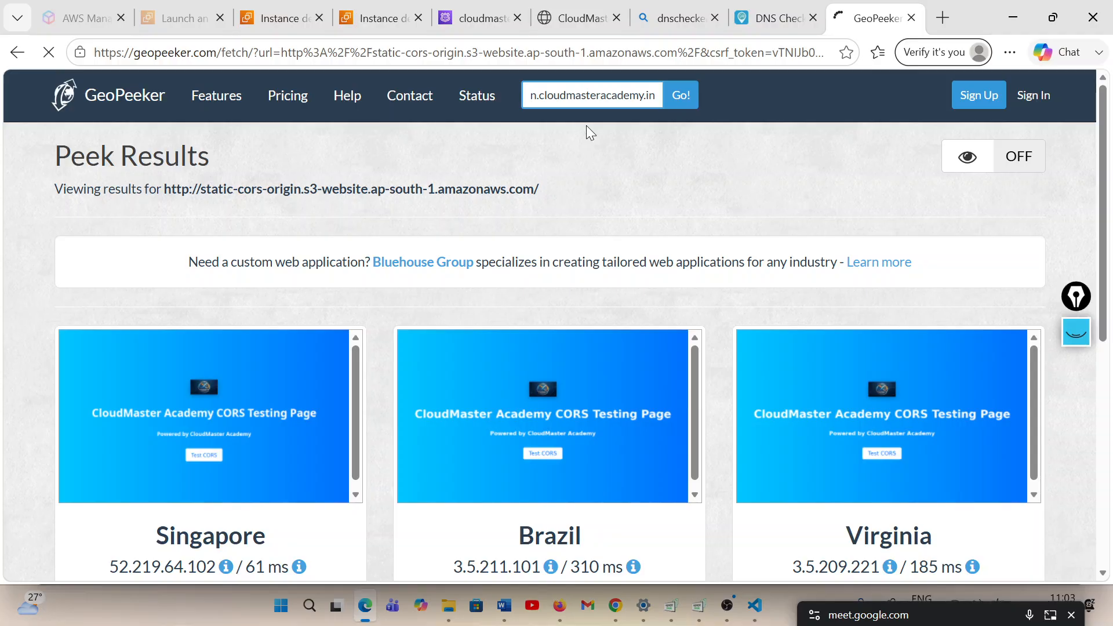
{"action": "left_click", "coordinate": [687, 98]}
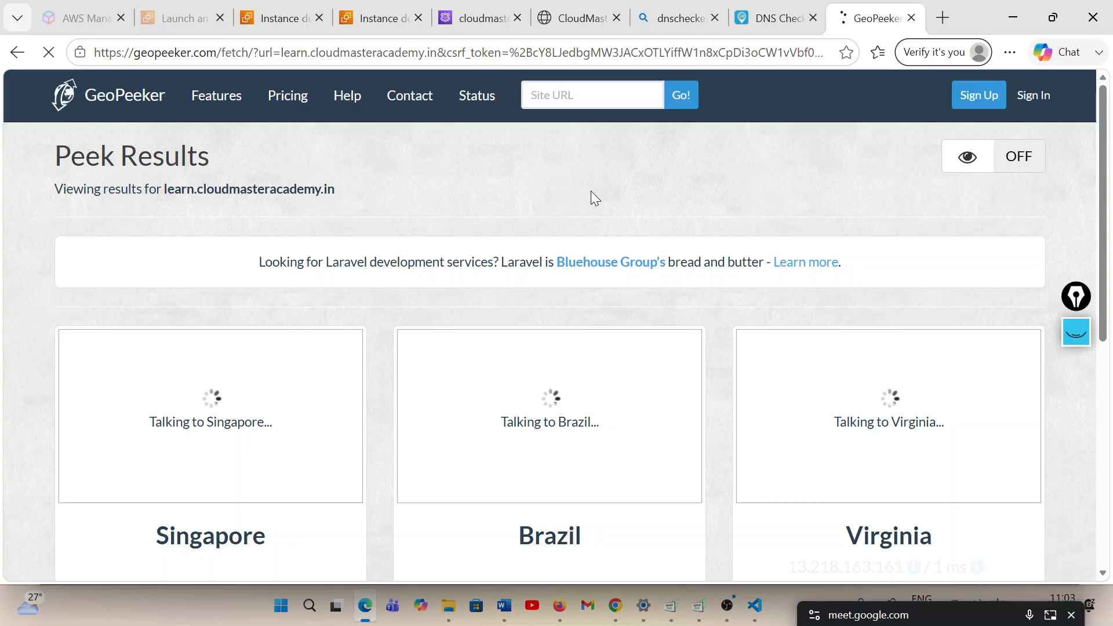
Review the GeoPeeker rendering and IP address for each location, viewing the Virginia screenshot at full size
{"action": "scroll", "coordinate": [592, 192], "scroll_direction": "down", "scroll_amount": 1}
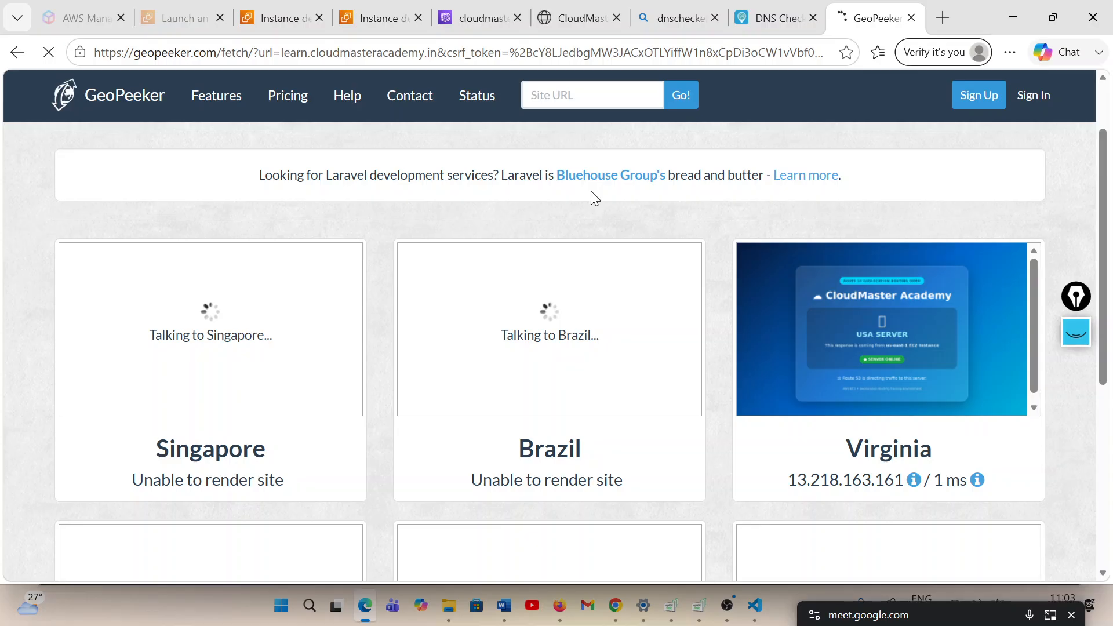
{"action": "scroll", "coordinate": [591, 192], "scroll_direction": "down", "scroll_amount": 1}
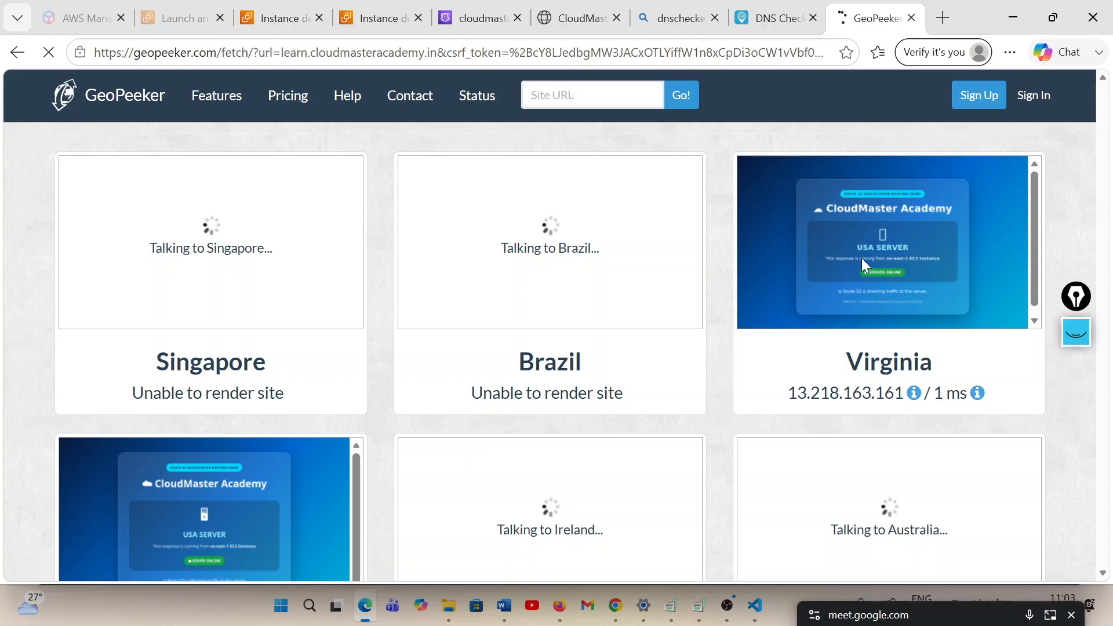
{"action": "left_click", "coordinate": [861, 258]}
{"action": "scroll", "coordinate": [454, 331], "scroll_direction": "down", "scroll_amount": 1}
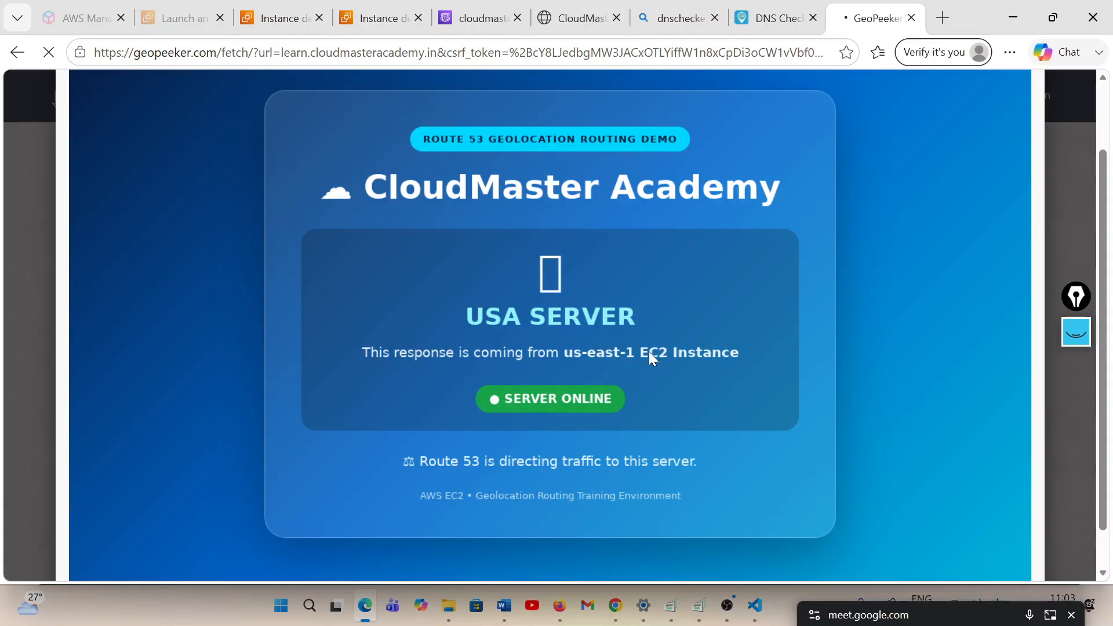
{"action": "scroll", "coordinate": [649, 352], "scroll_direction": "up", "scroll_amount": 1}
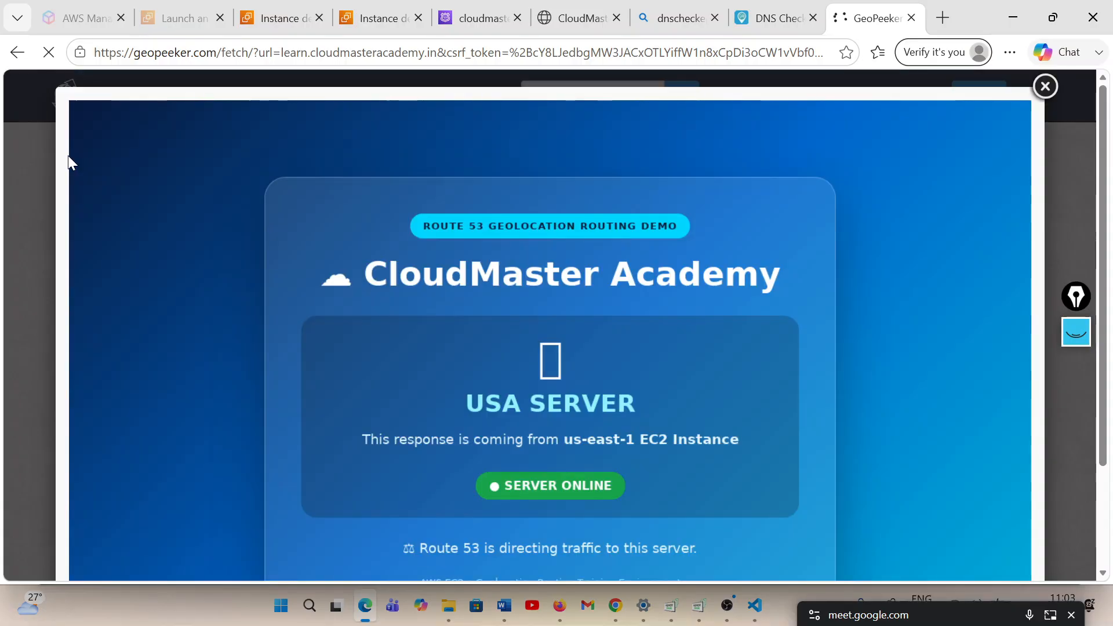
{"action": "left_click", "coordinate": [1050, 103]}
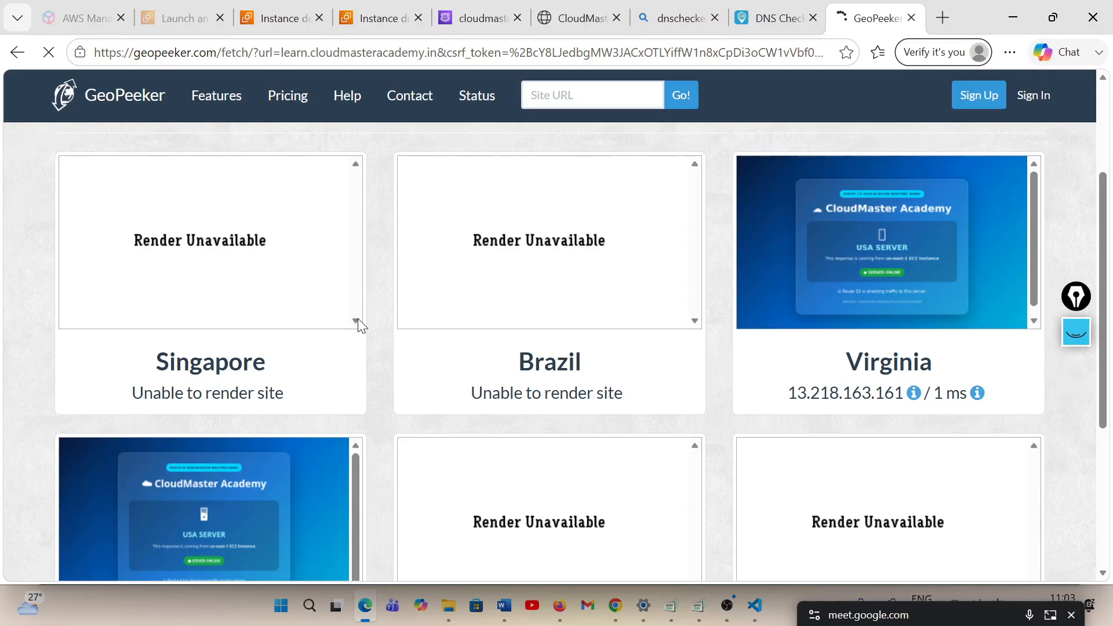
{"action": "scroll", "coordinate": [203, 355], "scroll_direction": "down", "scroll_amount": 3}
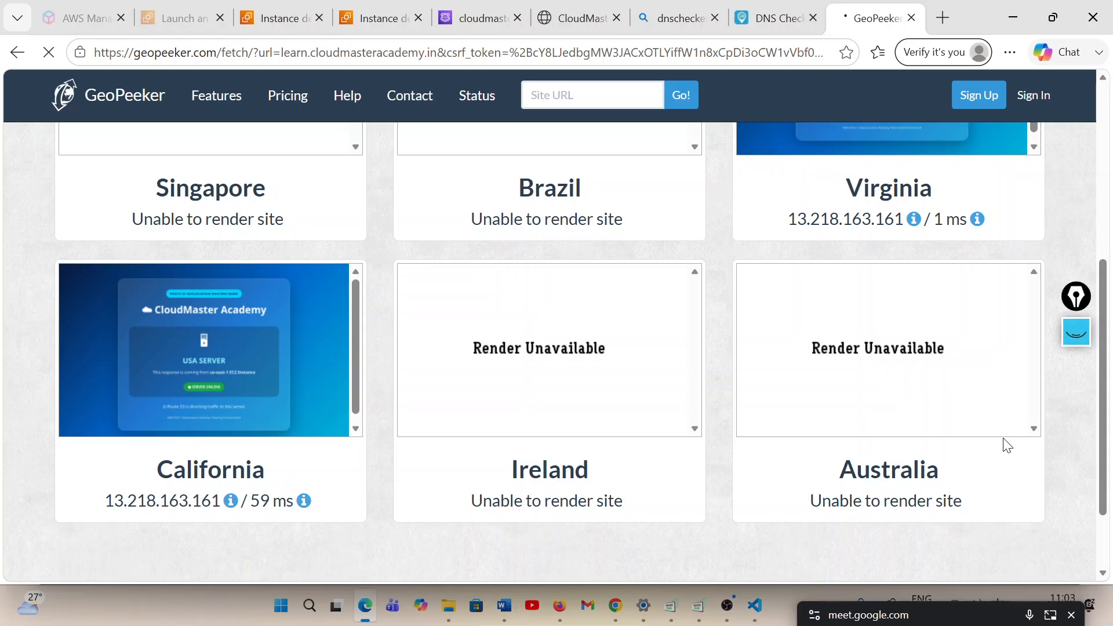
{"action": "scroll", "coordinate": [415, 423], "scroll_direction": "up", "scroll_amount": 4}
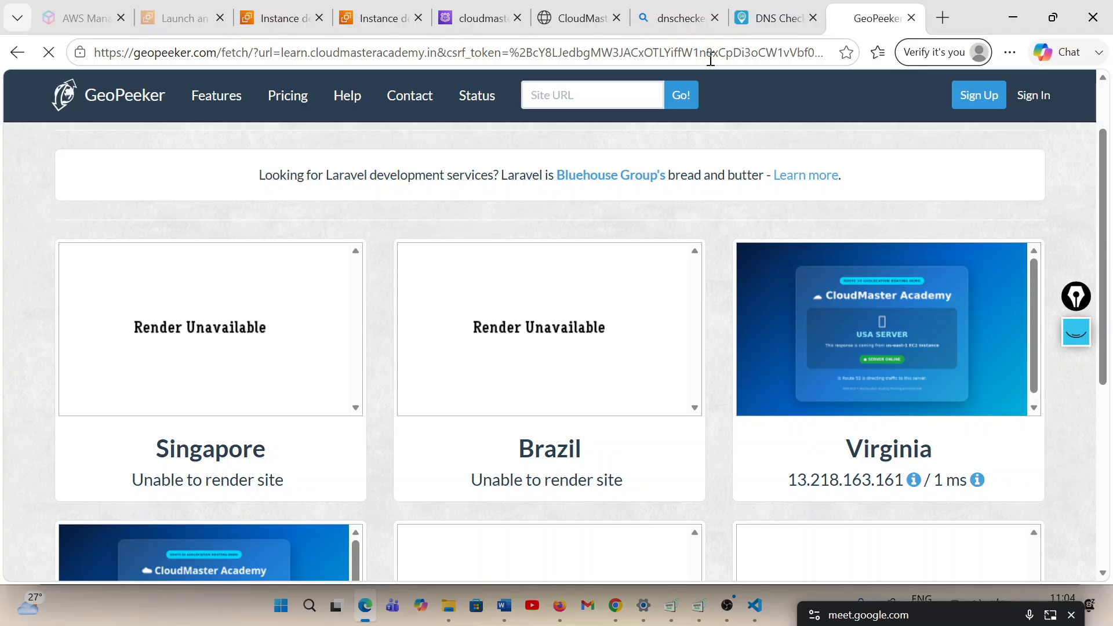
Revisit the Route 53 test response for the learn record and view the learn.cloudmasteracademy.in page served locally
{"action": "left_click", "coordinate": [478, 18]}
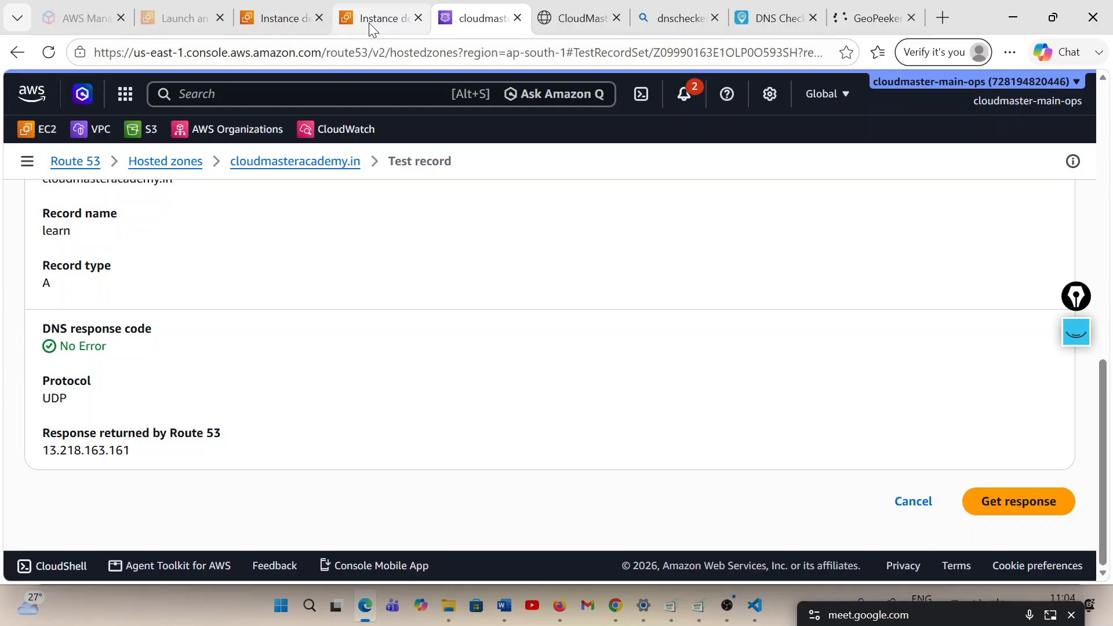
{"action": "key", "text": "ctrl+Tab"}
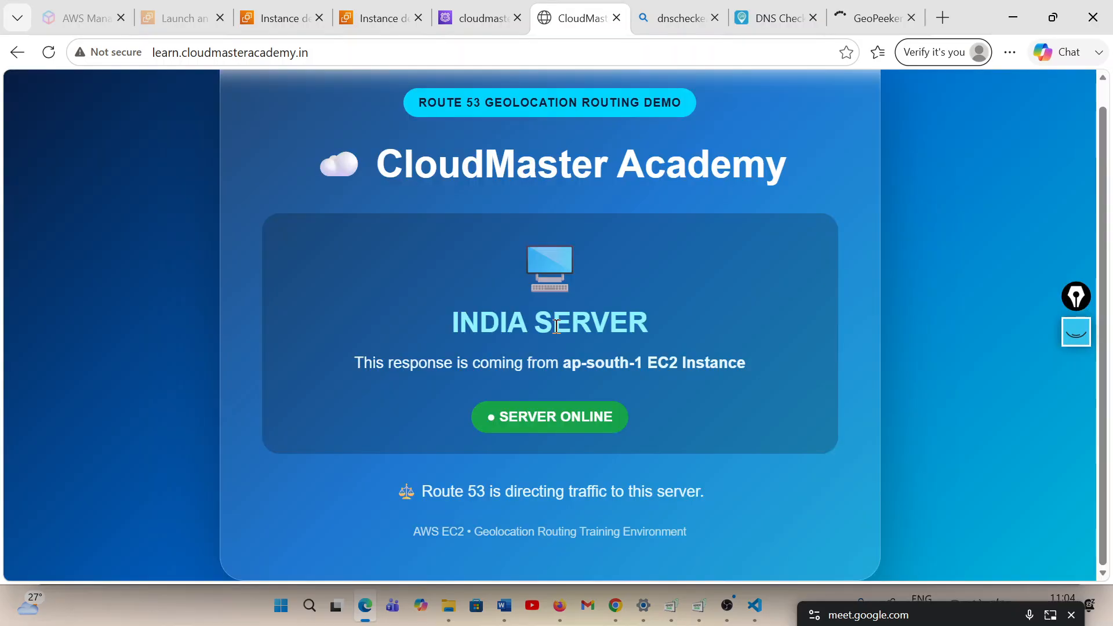
{"action": "double_click", "coordinate": [530, 325]}
Switch to the Google Meet call, check its participant list, and minimize the call window again
{"action": "left_click", "coordinate": [616, 606]}
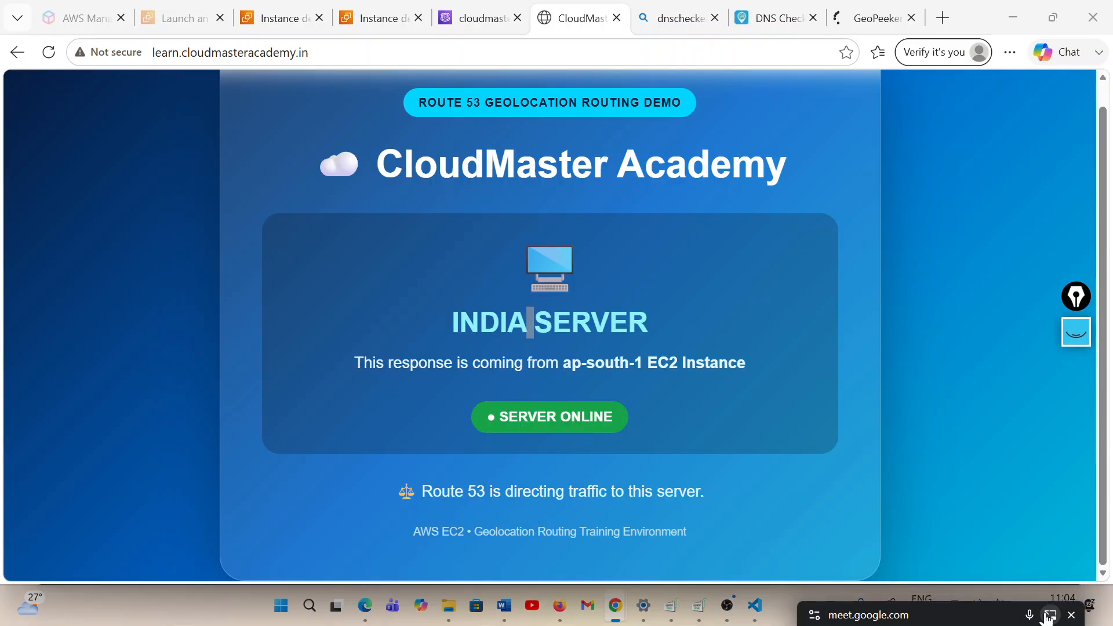
{"action": "left_click", "coordinate": [1050, 616]}
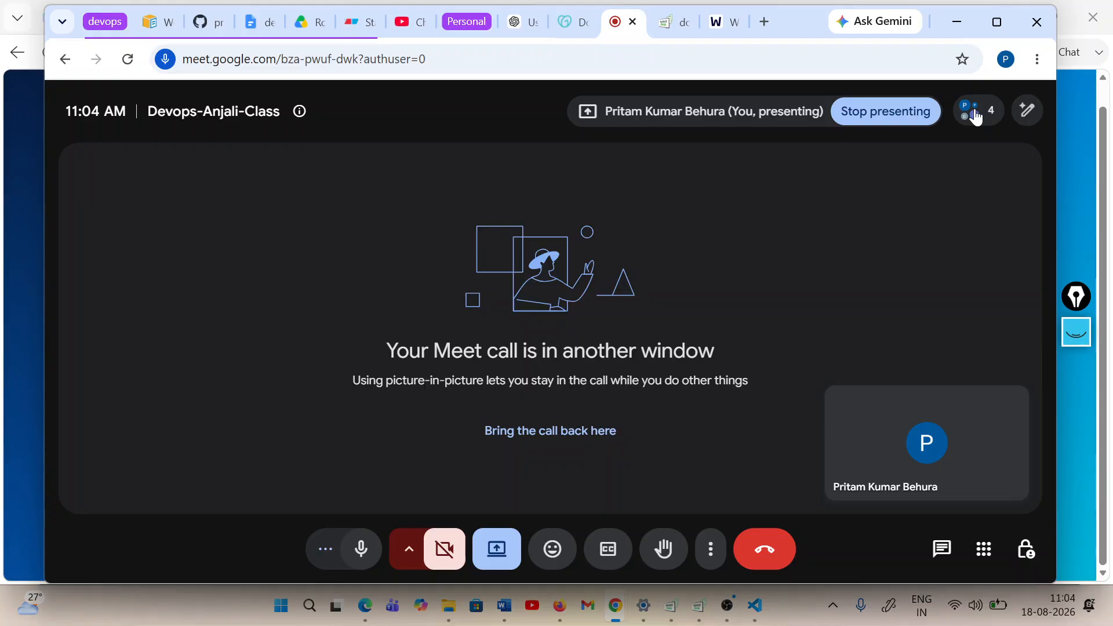
{"action": "left_click", "coordinate": [977, 113]}
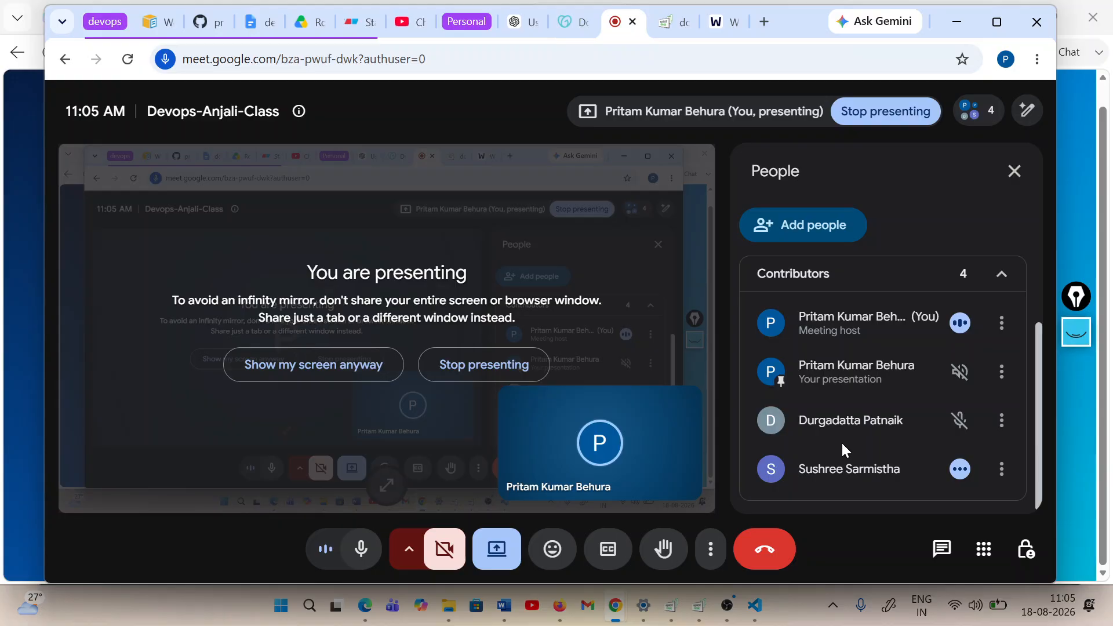
{"action": "left_click", "coordinate": [1015, 171]}
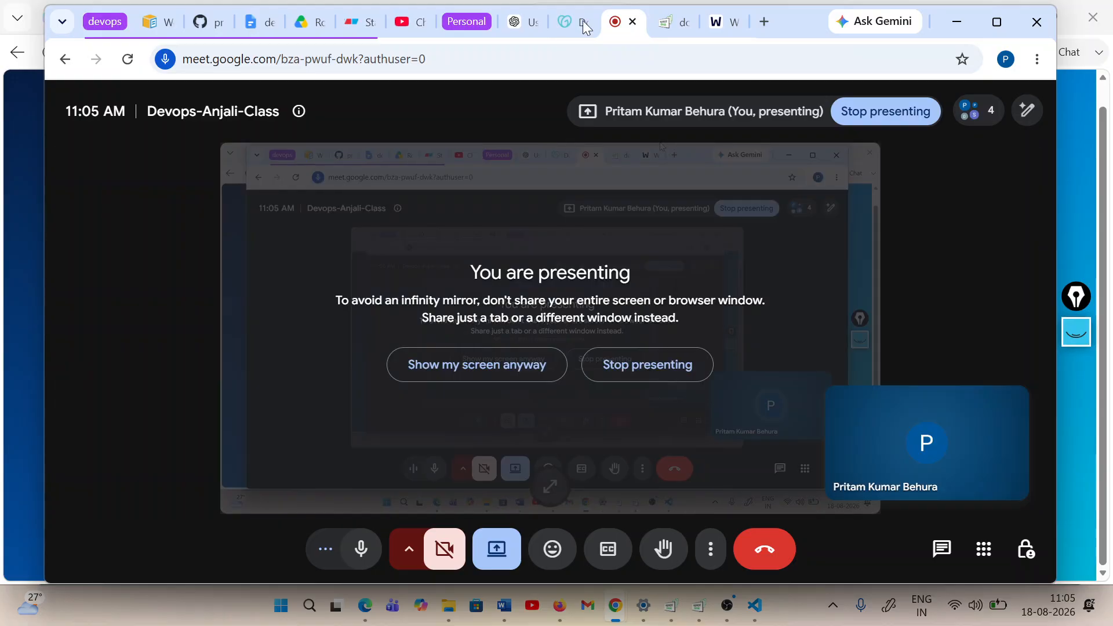
{"action": "left_click", "coordinate": [956, 22]}
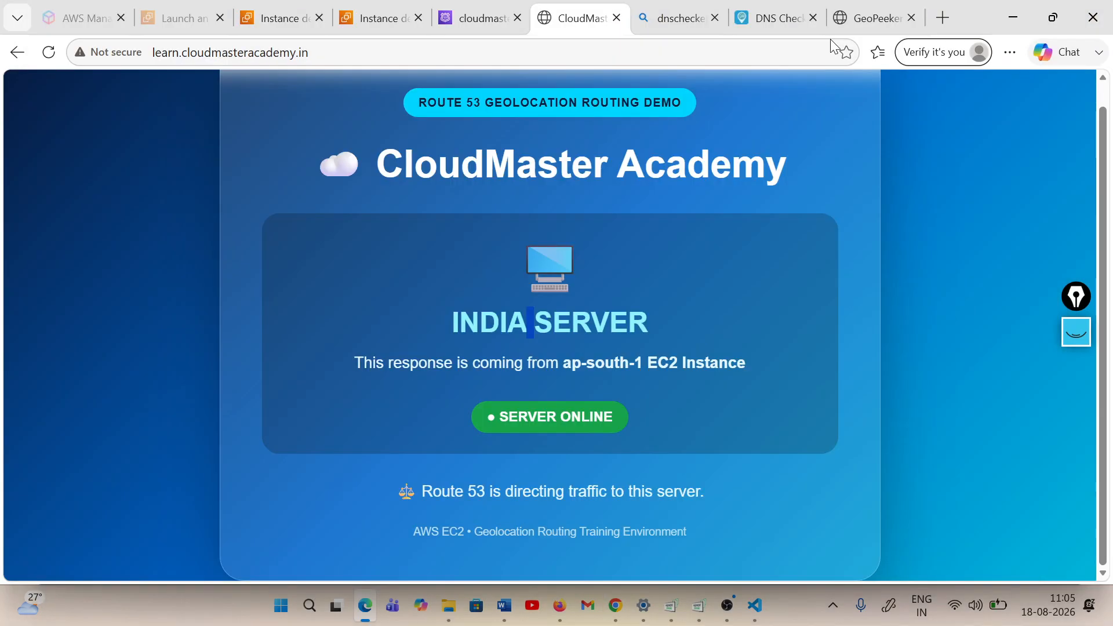
Return to the GeoPeeker results, glance back at DNS Checker, and review the renderings from Singapore through Australia
{"action": "key", "text": "ctrl+9"}
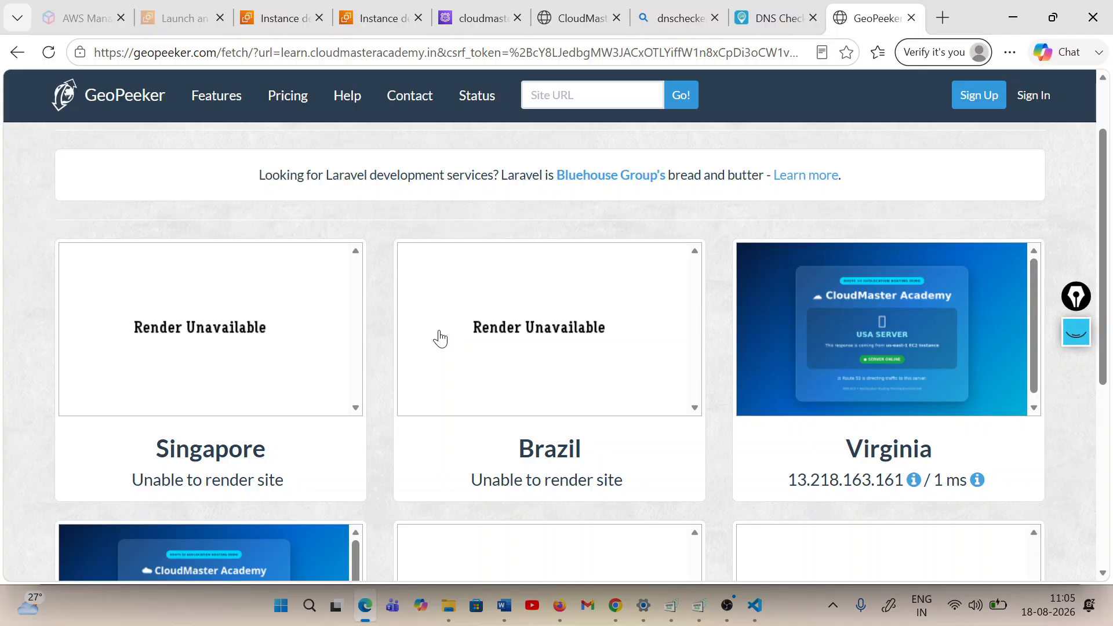
{"action": "key", "text": "ctrl+shift+Tab"}
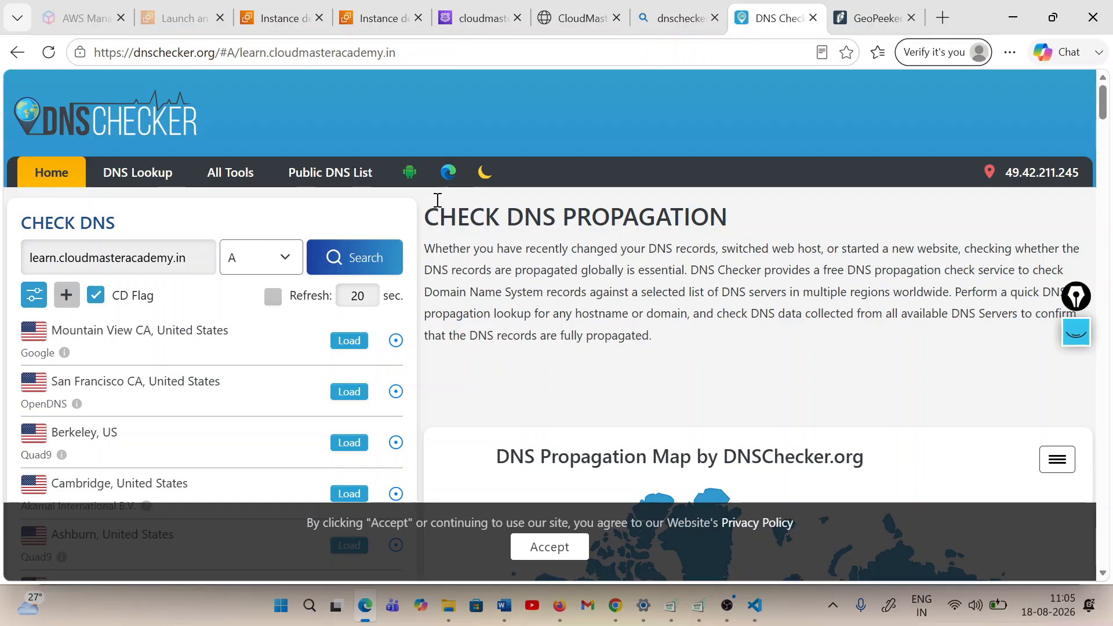
{"action": "key", "text": "ctrl+Tab"}
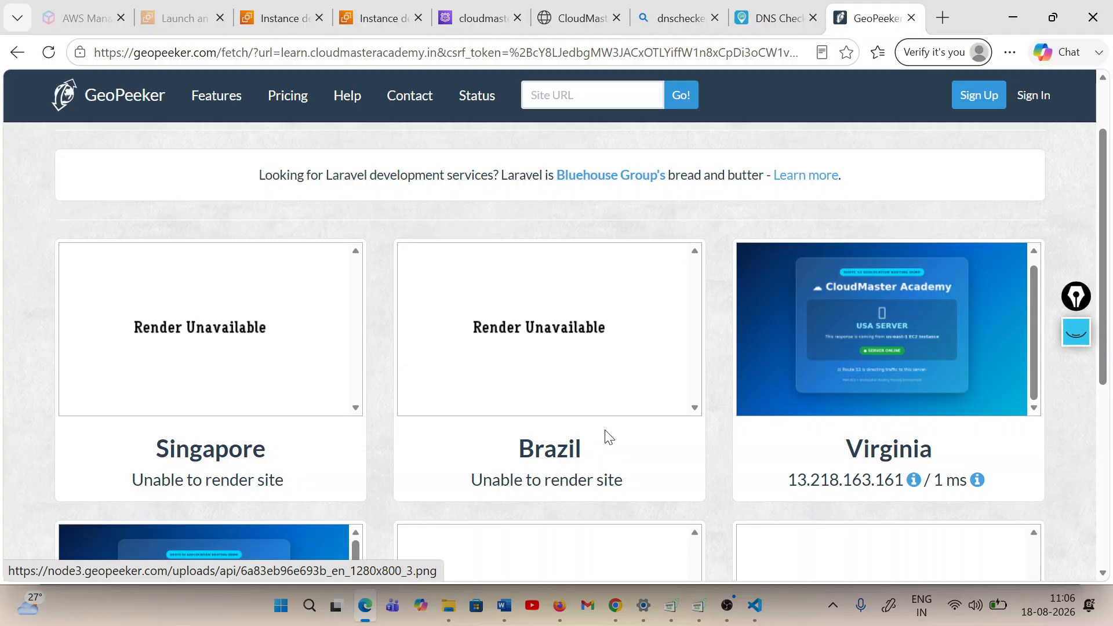
{"action": "scroll", "coordinate": [656, 443], "scroll_direction": "down", "scroll_amount": 1}
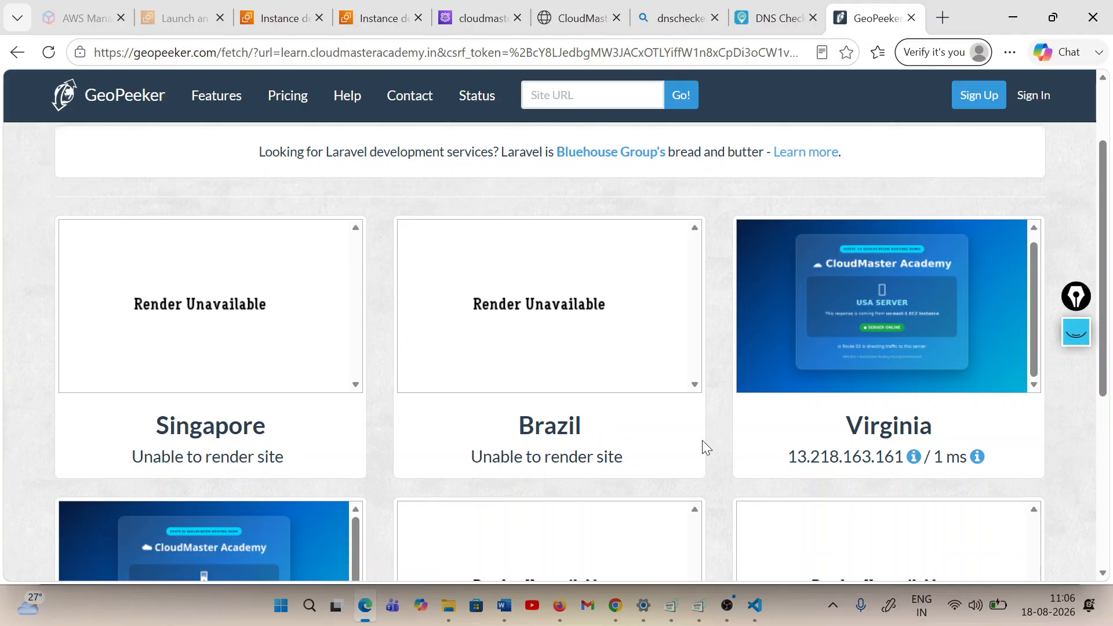
{"action": "scroll", "coordinate": [702, 440], "scroll_direction": "down", "scroll_amount": 4}
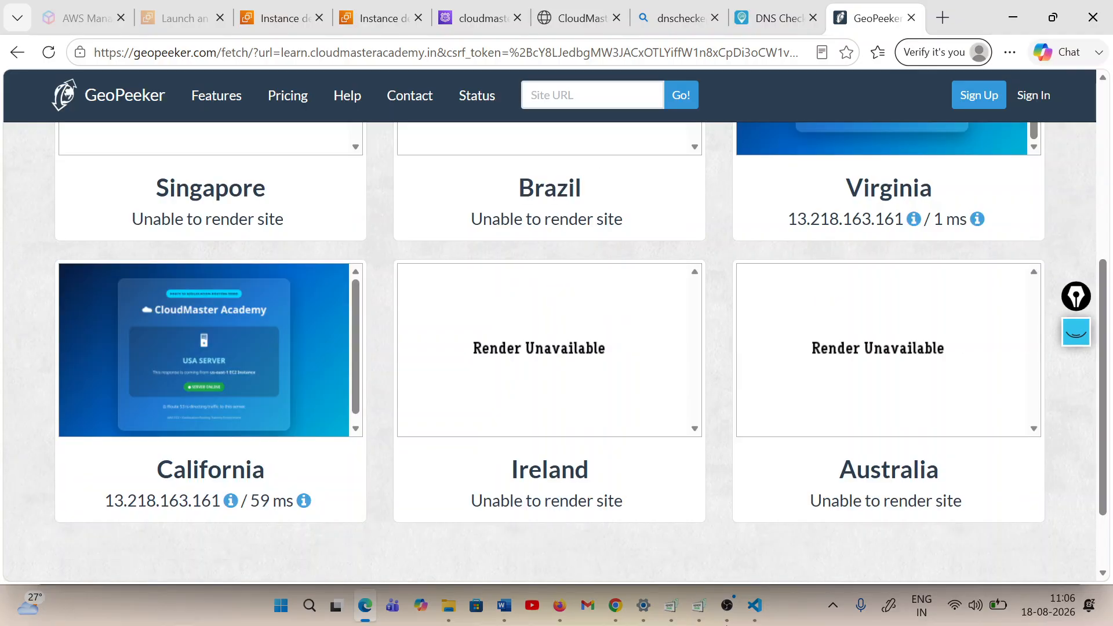